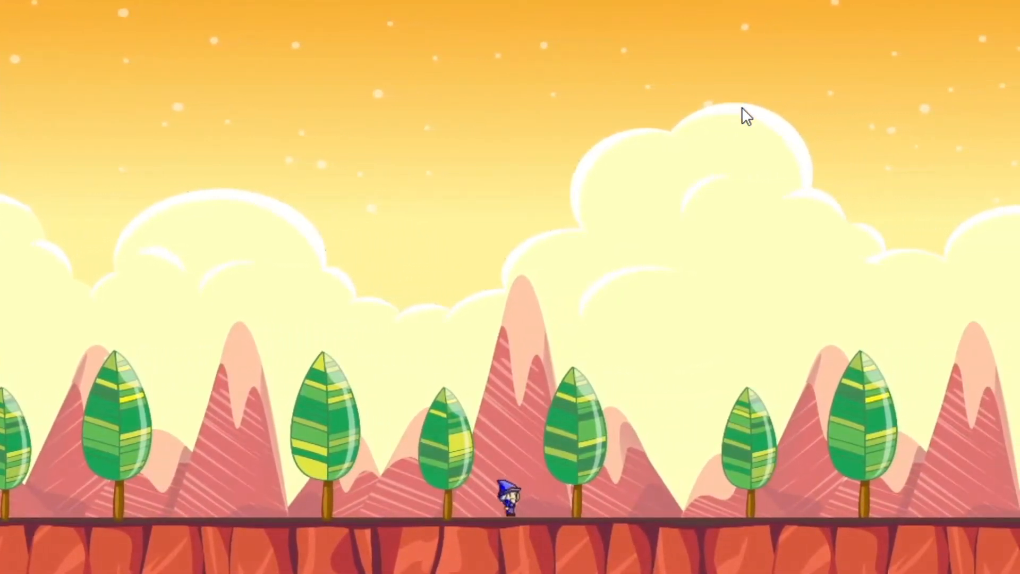
pyautogui.press('Left')
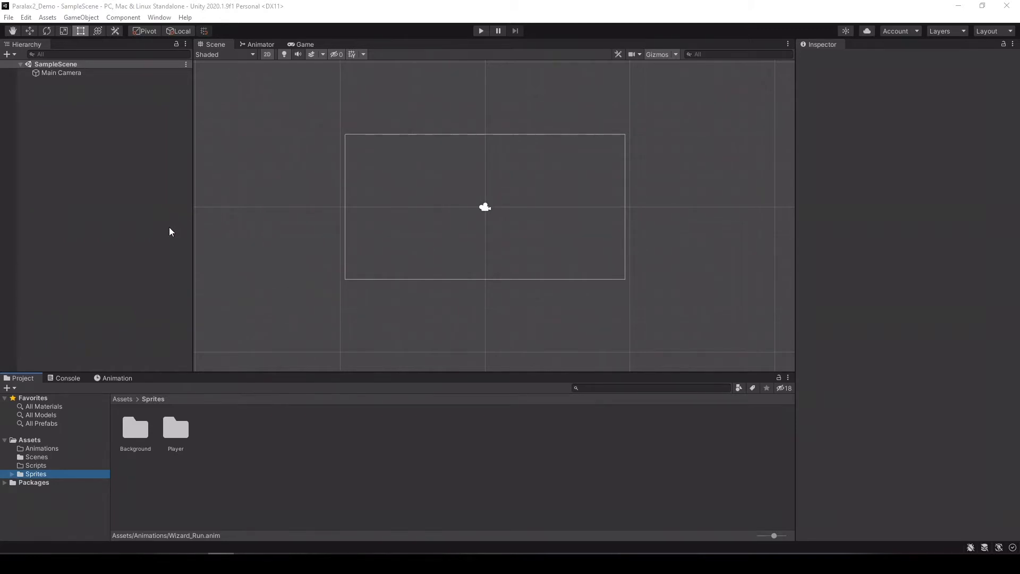
# Look through the project's Animations, Scenes and Sprites folders, including the background layers and the player sprites.
pyautogui.click(45, 449)
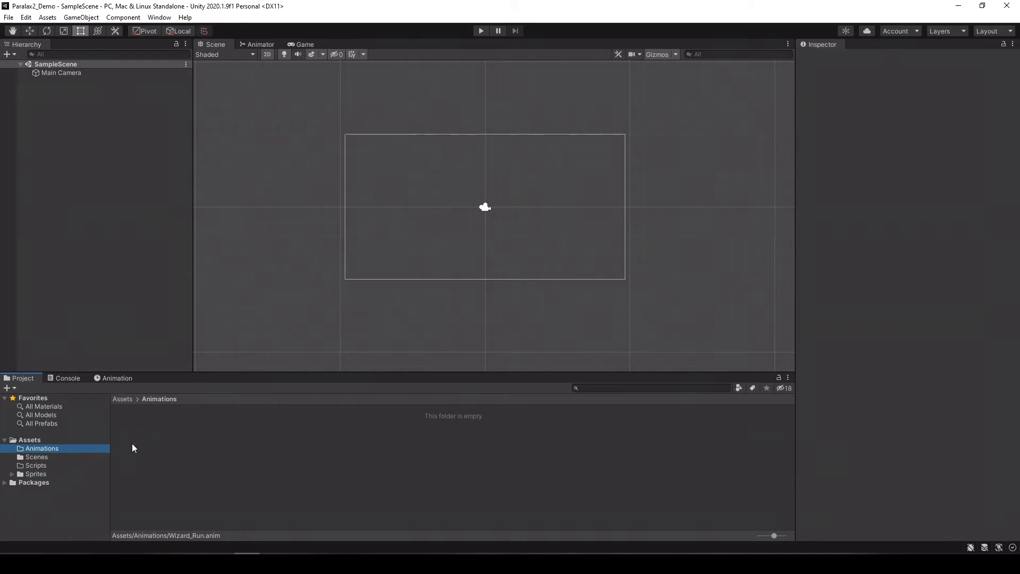
pyautogui.click(37, 457)
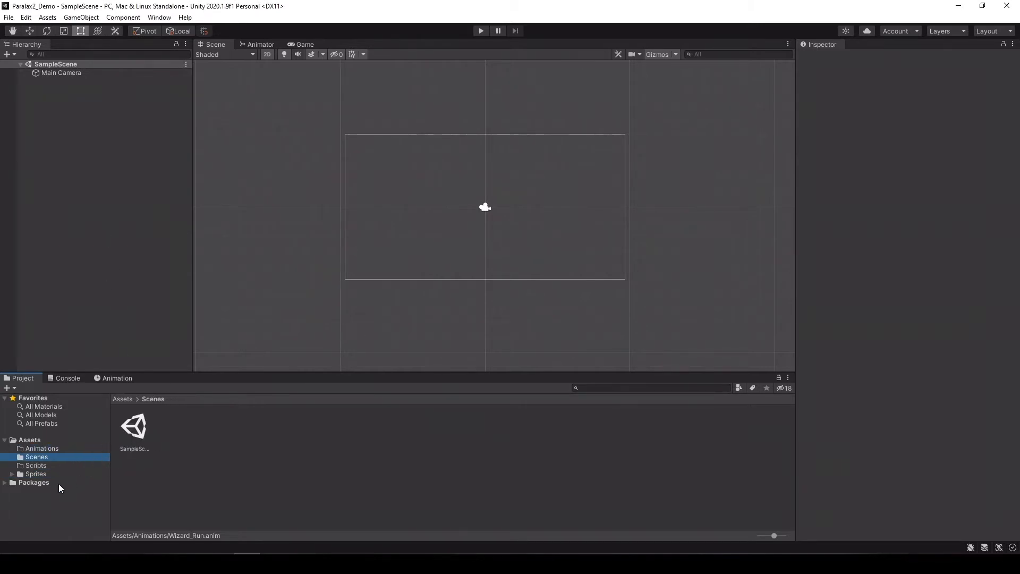
pyautogui.click(39, 474)
pyautogui.click(13, 474)
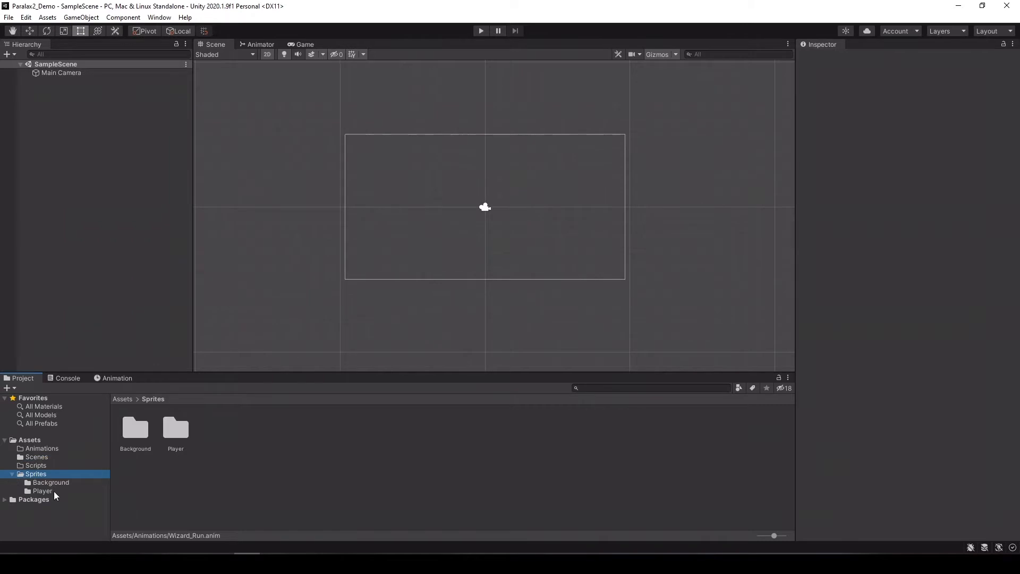
pyautogui.click(53, 482)
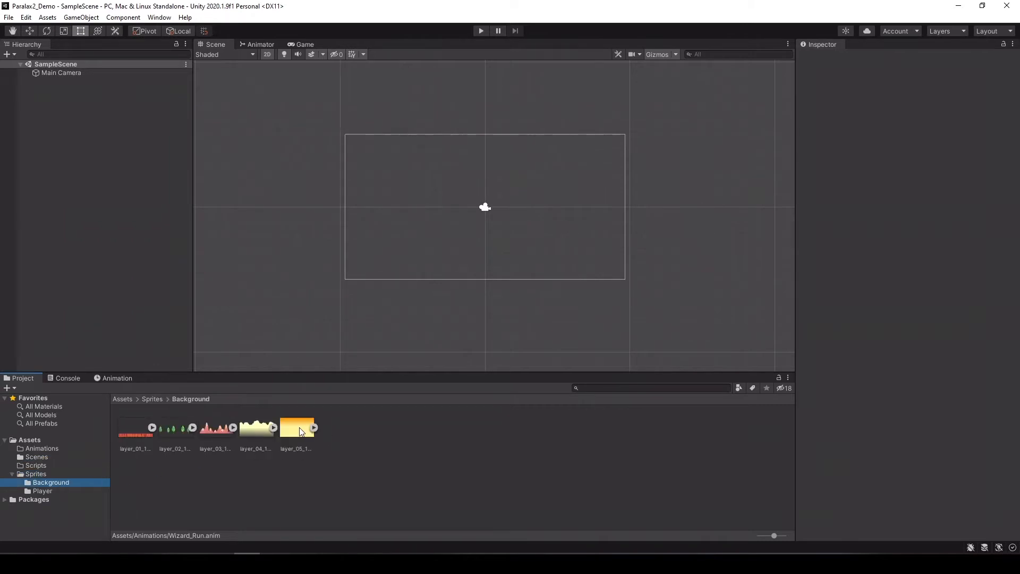
pyautogui.click(284, 430)
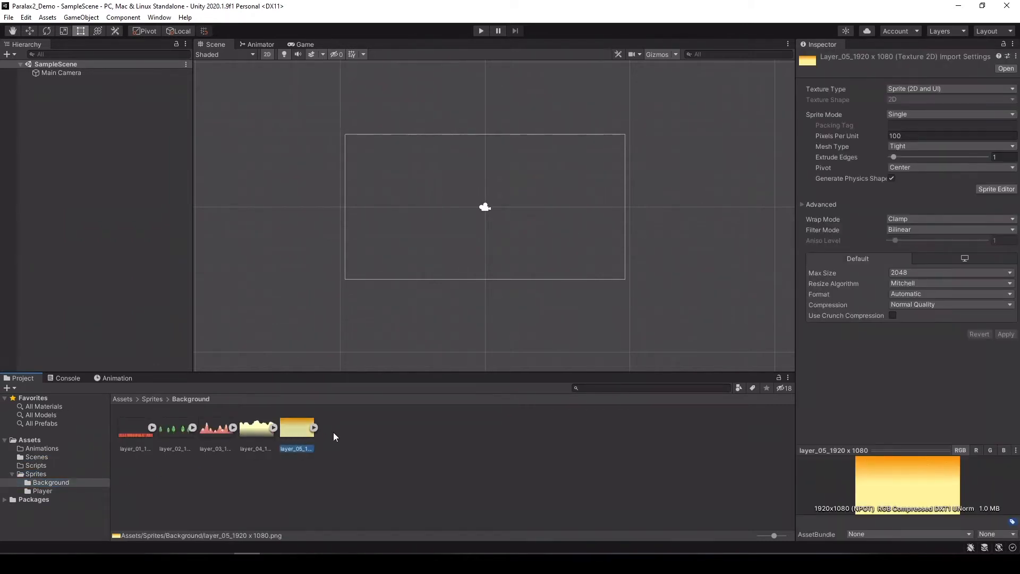
pyautogui.click(47, 490)
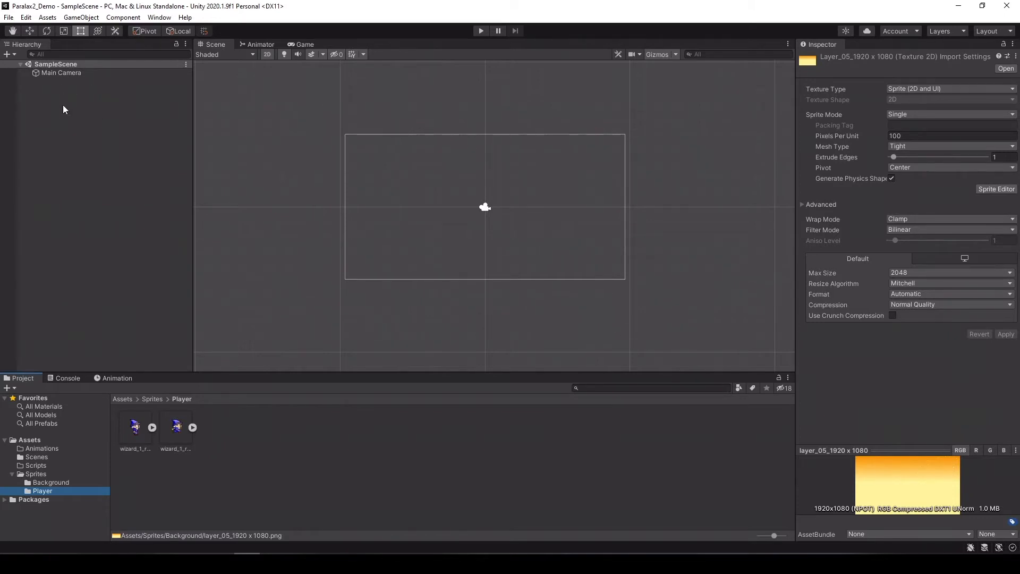
pyautogui.click(12, 474)
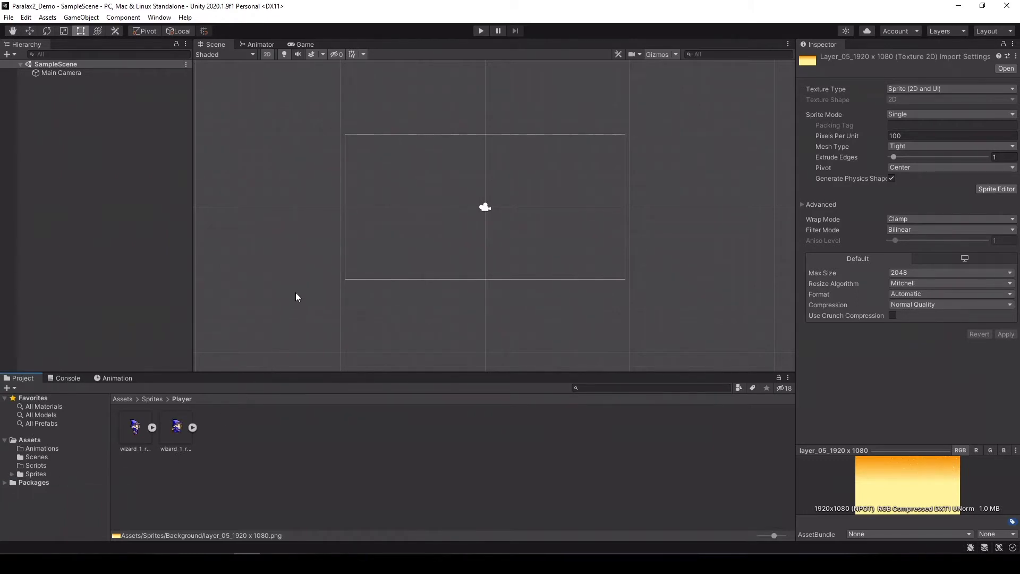
# Place the layer_01 ground sprite from the Background folder in the scene, roughly centred on the camera frame.
pyautogui.click(13, 474)
pyautogui.click(38, 482)
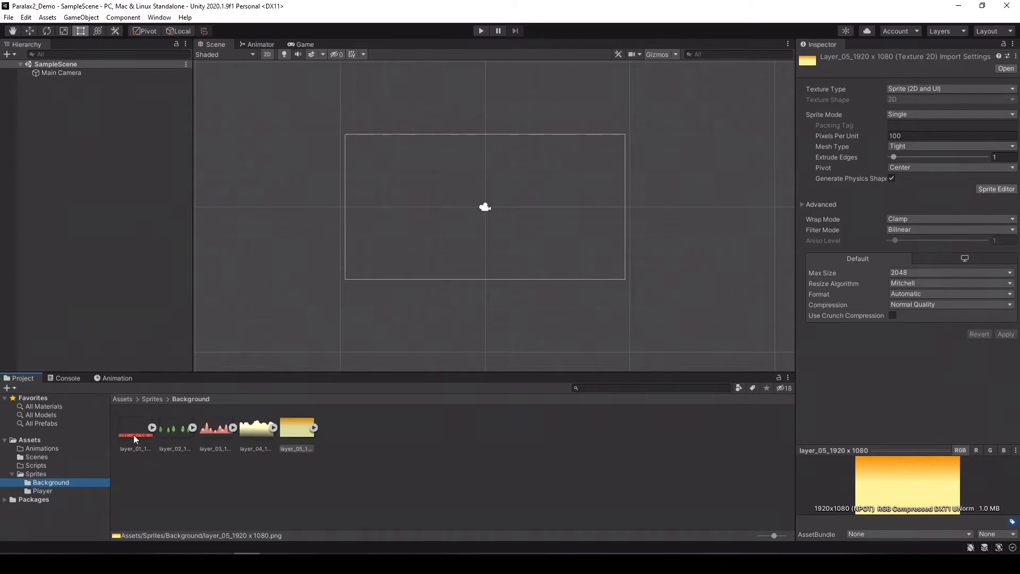
pyautogui.moveTo(133, 434); pyautogui.dragTo(485, 208)
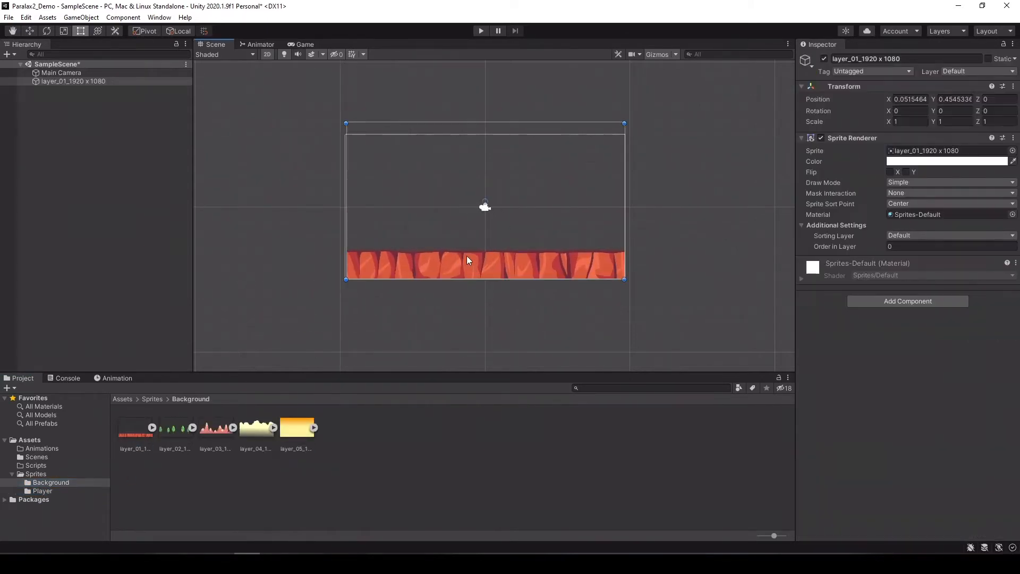
# Add a Box Collider 2D component to the layer_01 ground object.
pyautogui.click(912, 302)
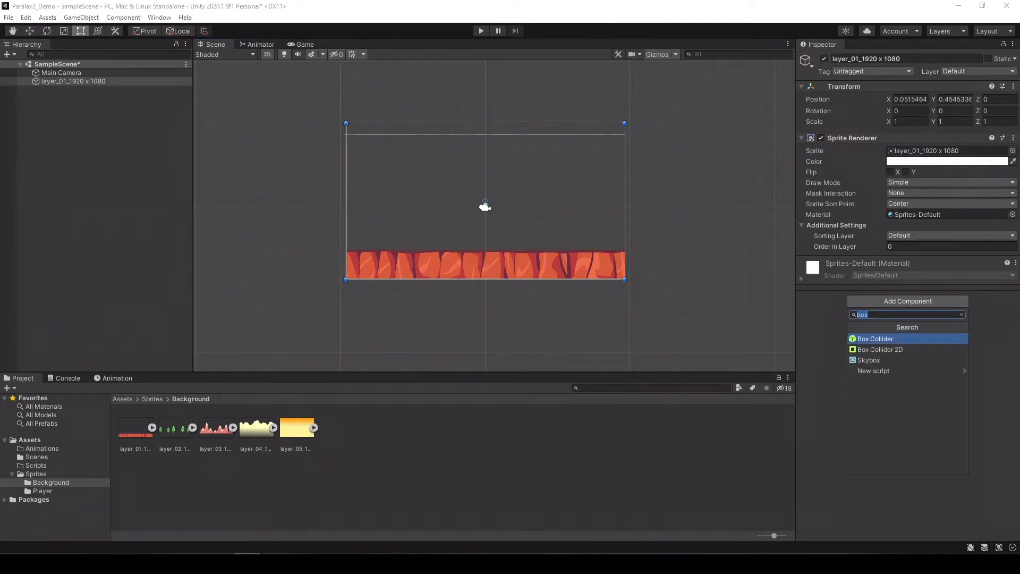
pyautogui.press('Down')
pyautogui.press('Return')
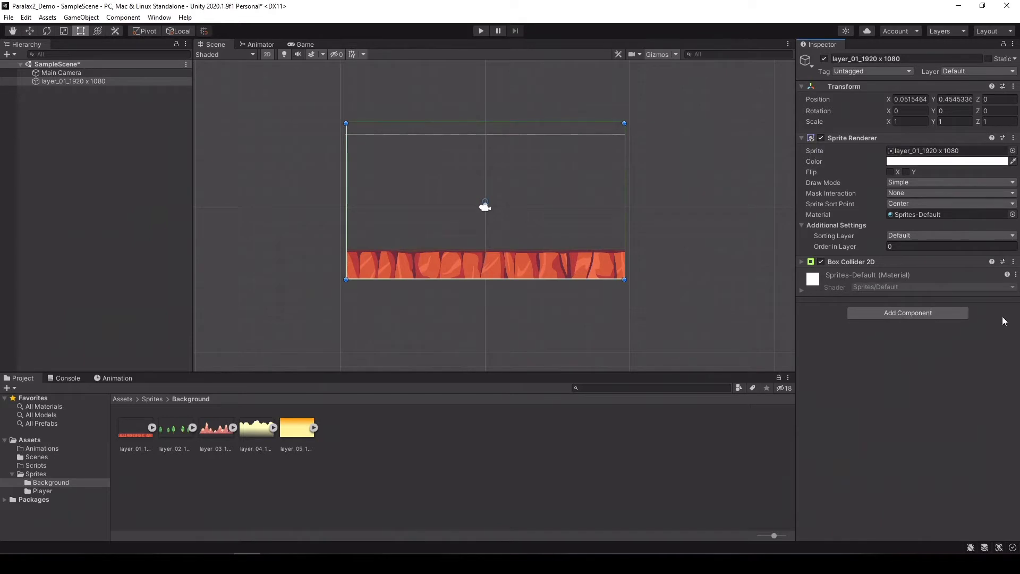
# Lower the upper edge of the ground's box collider to the top of the rock strip, about 2.03 high.
pyautogui.click(801, 261)
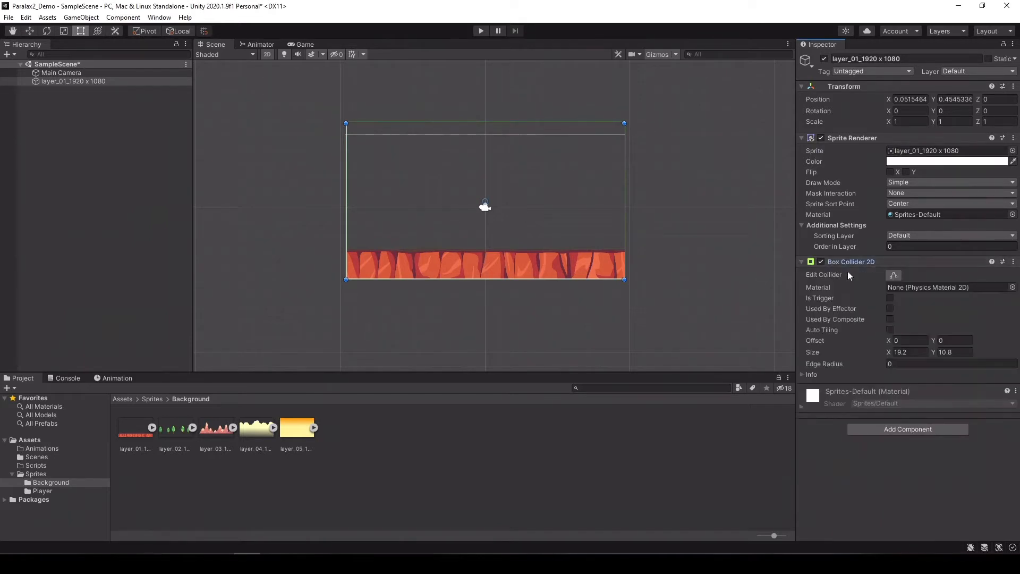
pyautogui.click(895, 275)
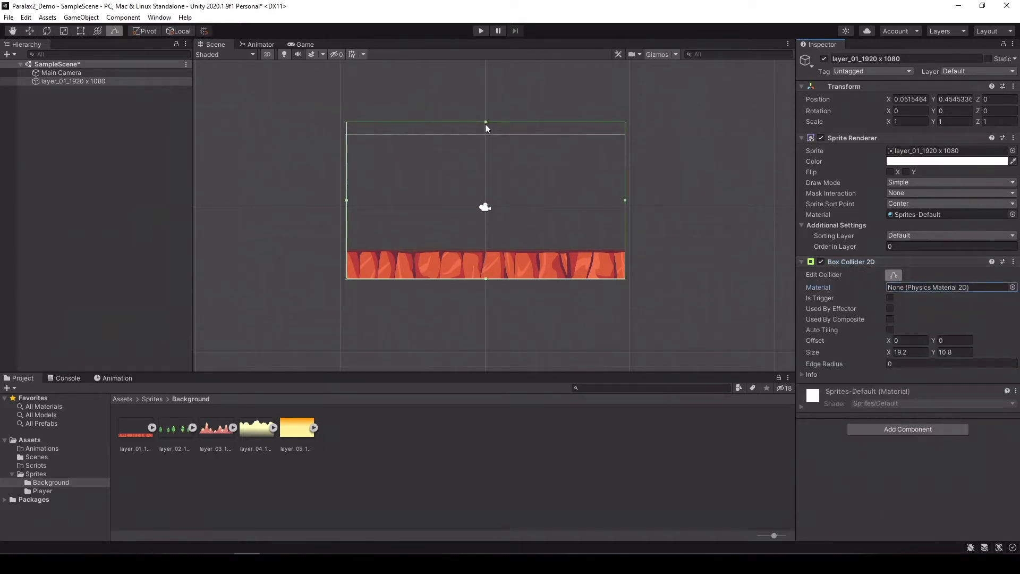
pyautogui.moveTo(485, 124); pyautogui.dragTo(511, 214)
pyautogui.scroll(10, 458, 265)
pyautogui.scroll(-8, 540, 276)
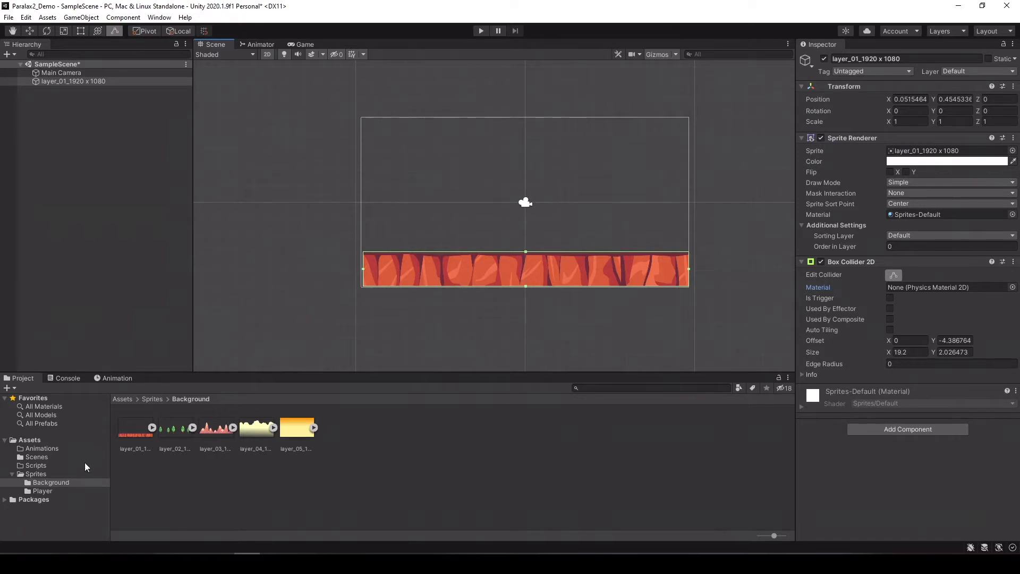
# Place the wizard_1_run_001 player sprite just above the ground and enlarge it to a scale of about 2.9.
pyautogui.click(35, 473)
pyautogui.click(43, 490)
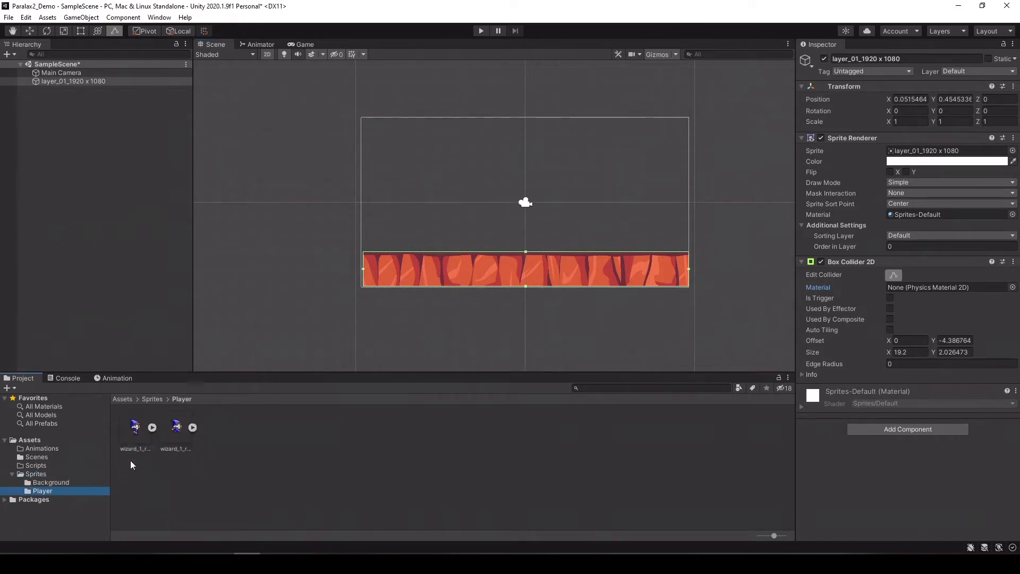
pyautogui.moveTo(134, 426); pyautogui.dragTo(556, 282)
pyautogui.scroll(5, 484, 223)
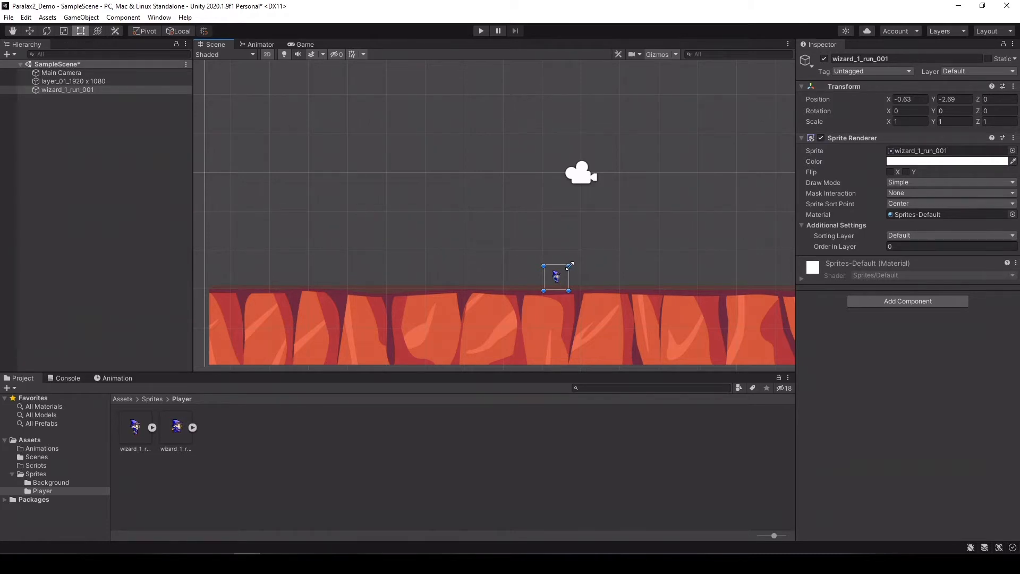
pyautogui.moveTo(568, 265); pyautogui.dragTo(624, 226)
pyautogui.moveTo(580, 254); pyautogui.dragTo(553, 267)
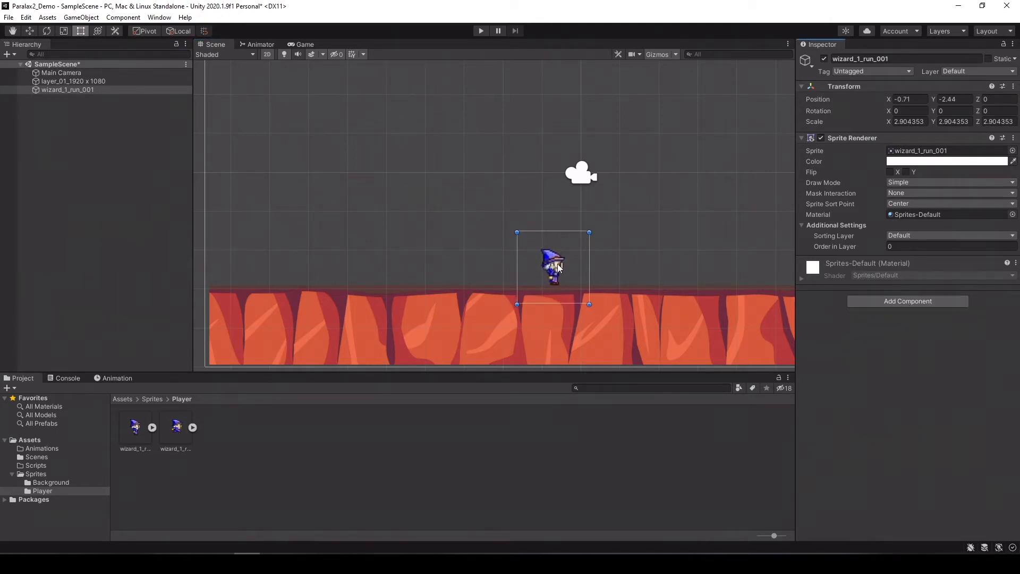
# Add a Box Collider 2D to the wizard and shrink it around the character's body, about 0.15 by 0.31.
pyautogui.click(898, 301)
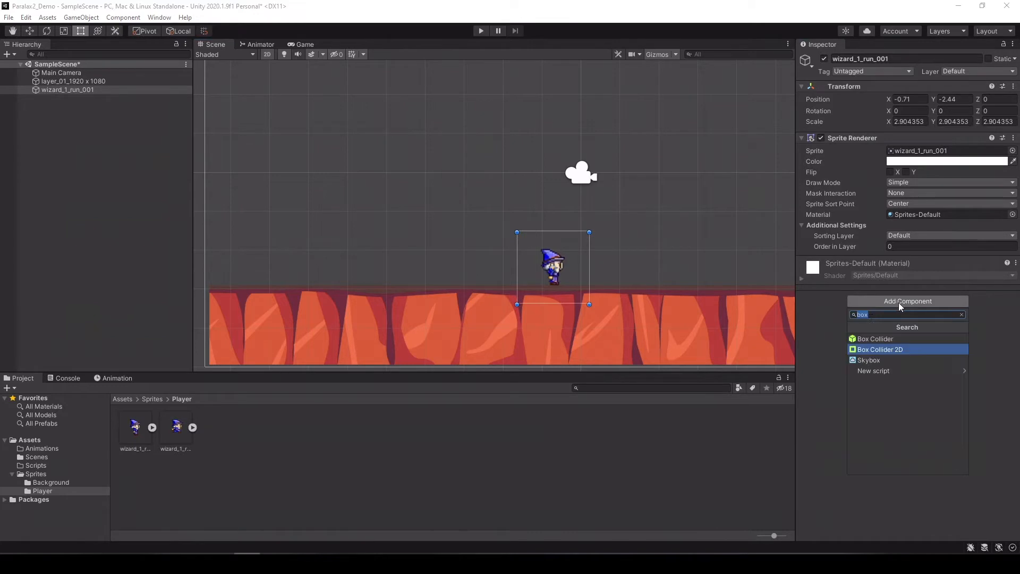
pyautogui.click(899, 350)
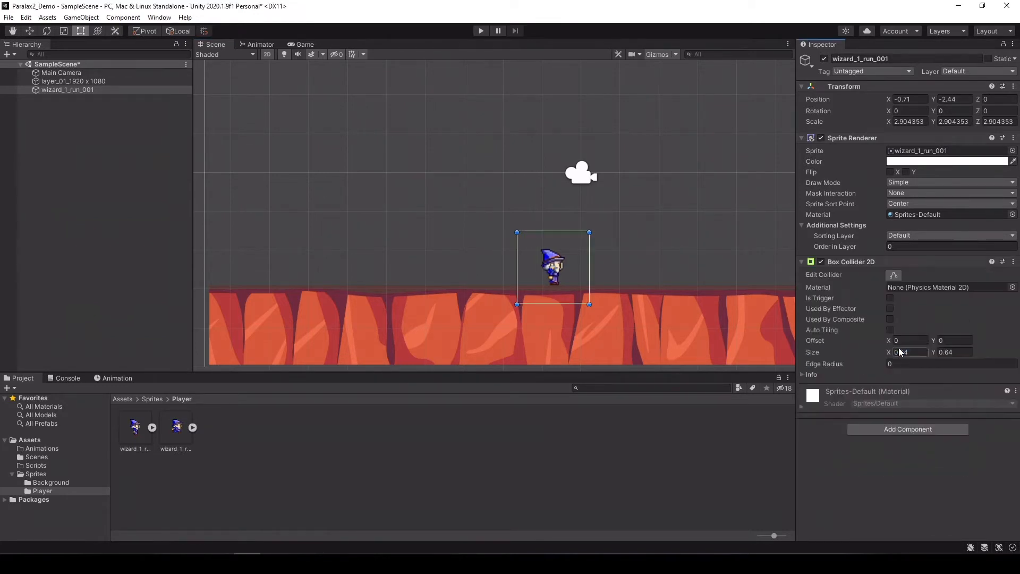
pyautogui.click(894, 275)
pyautogui.moveTo(554, 303); pyautogui.dragTo(562, 270)
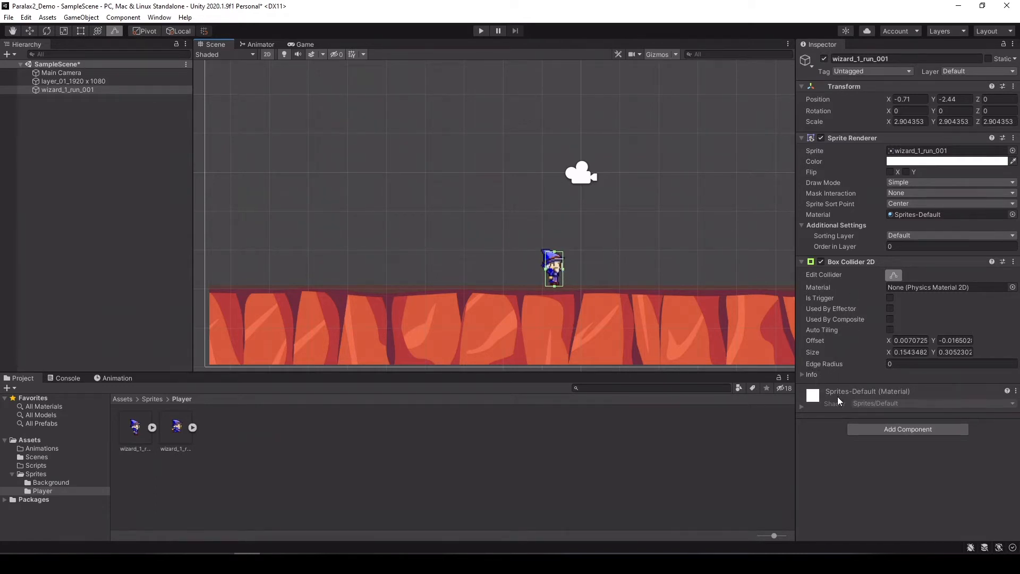
# Add a Rigidbody 2D to the wizard and freeze its Z rotation.
pyautogui.click(891, 429)
pyautogui.write('rigi')
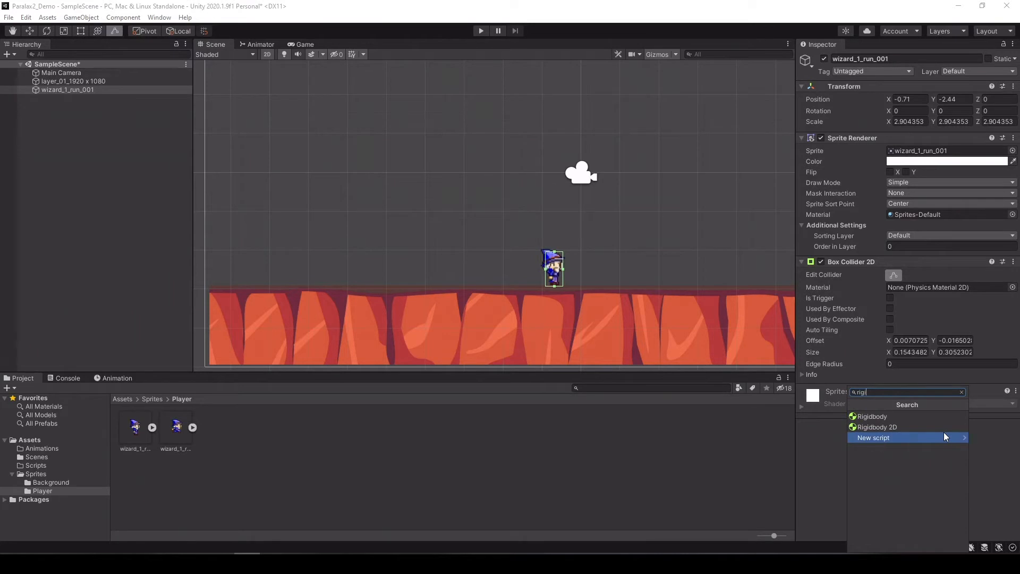
pyautogui.press('Up')
pyautogui.press('Return')
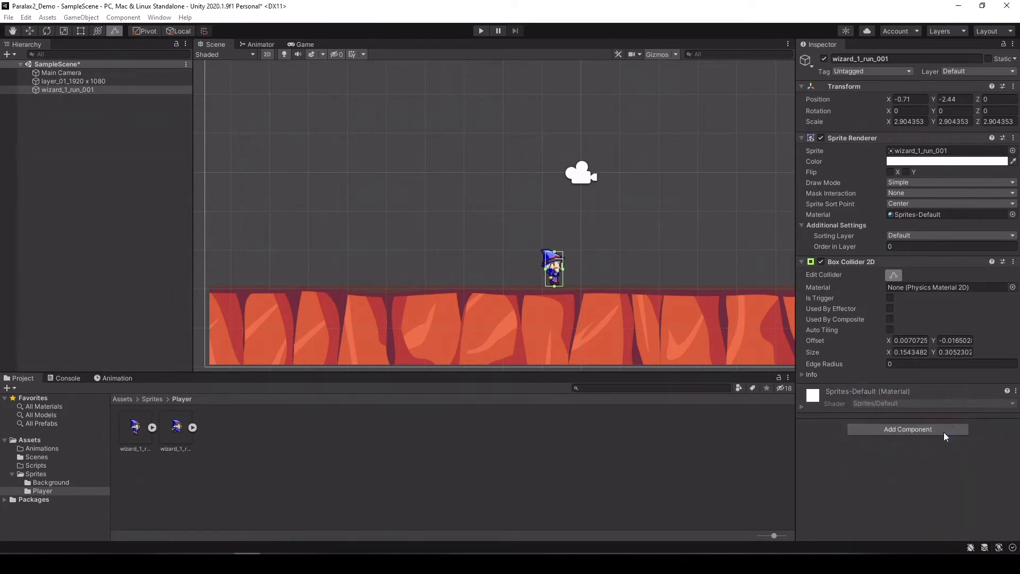
pyautogui.click(801, 390)
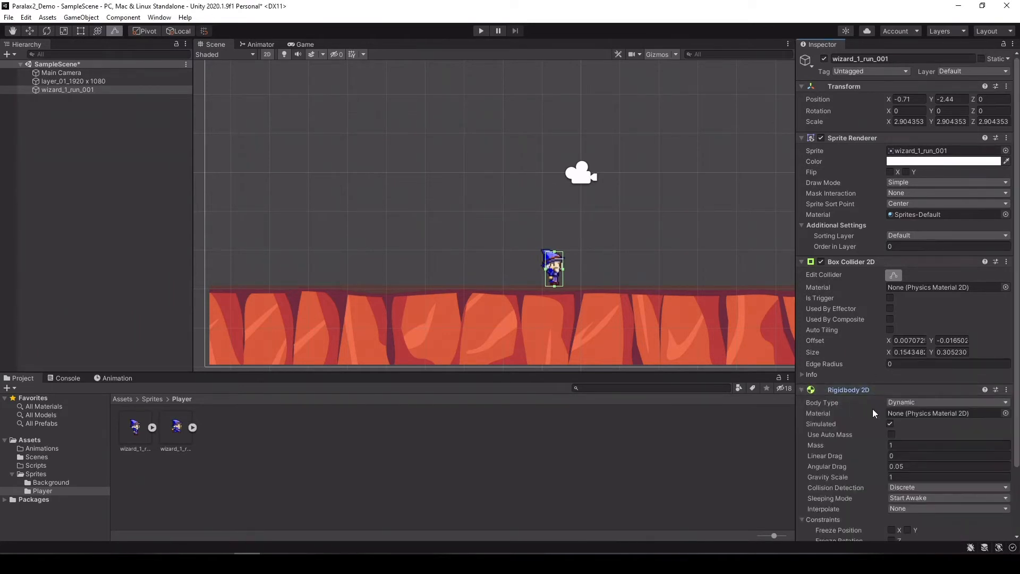
pyautogui.scroll(-3, 914, 457)
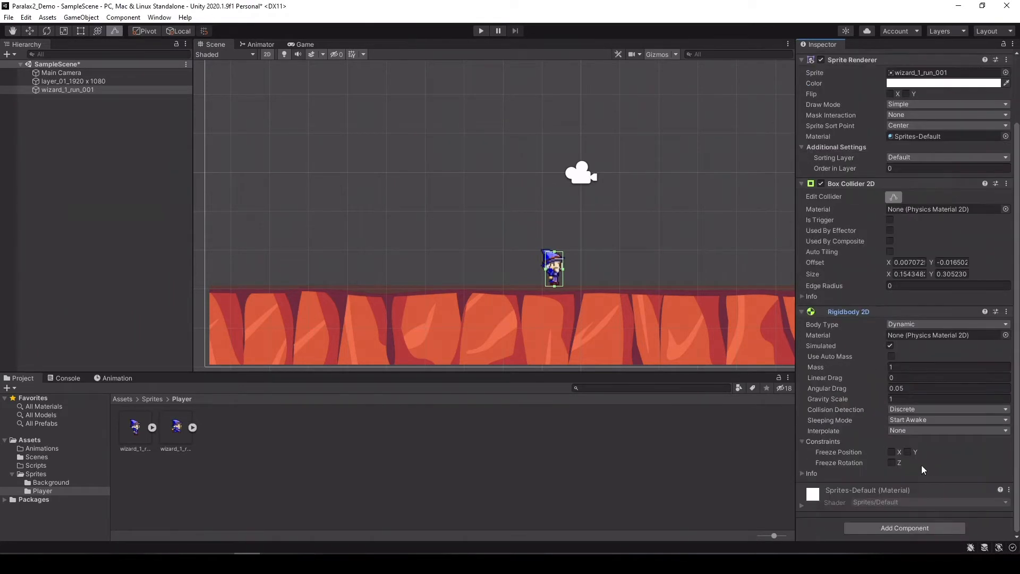
pyautogui.click(892, 462)
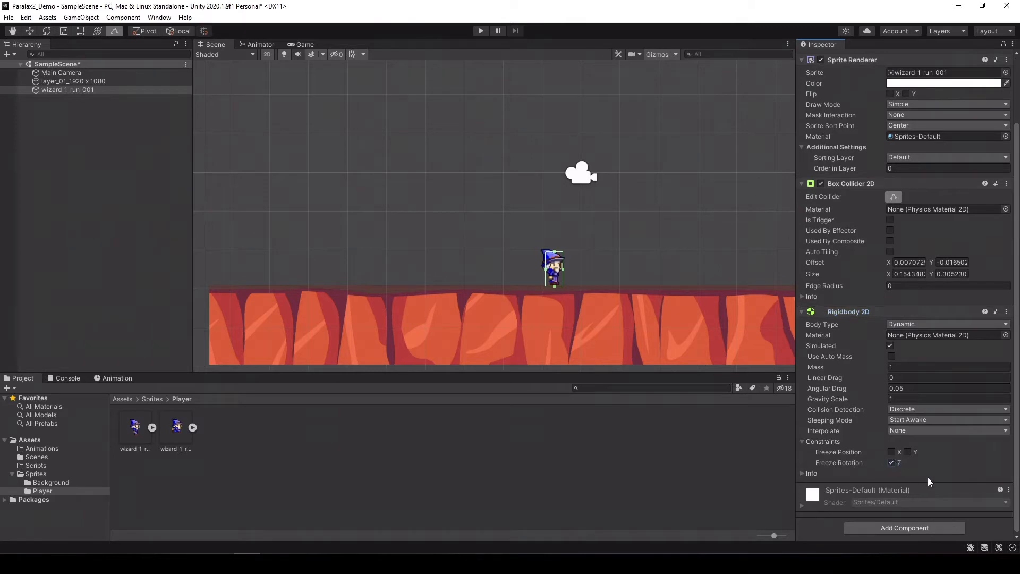
pyautogui.click(802, 312)
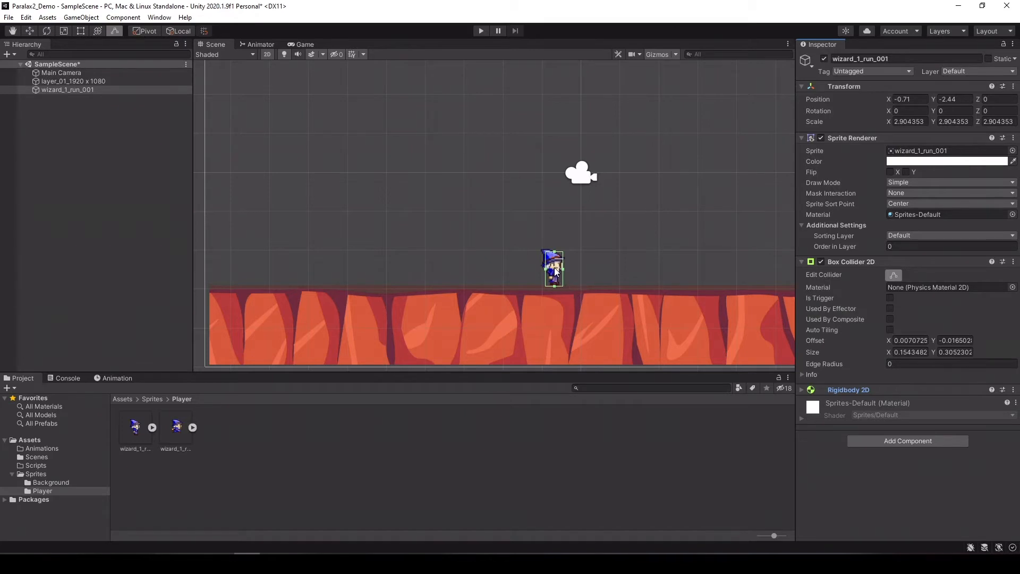
# Run the scene briefly to check how the wizard lands on the ground, and stop it.
pyautogui.click(521, 269)
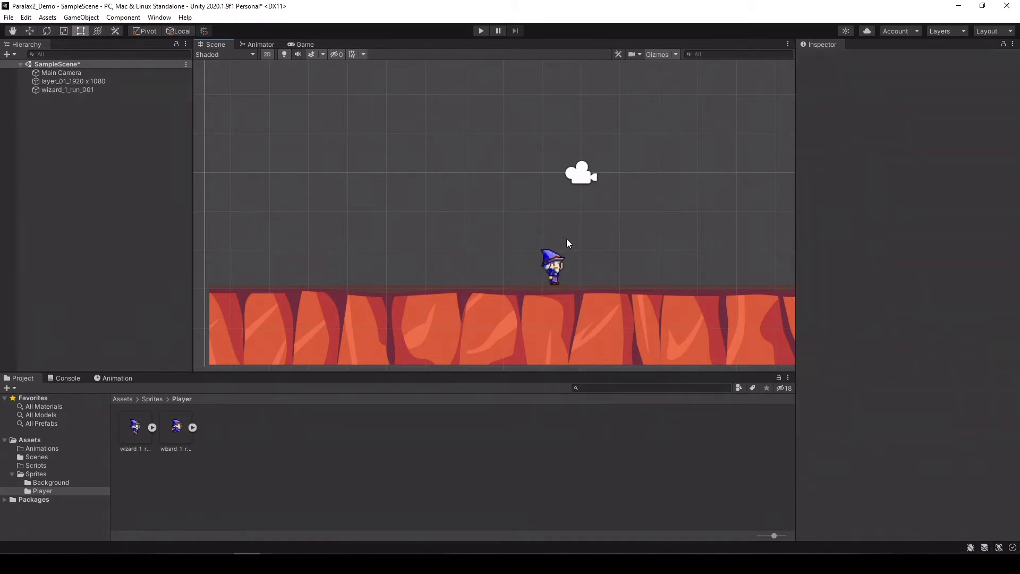
pyautogui.click(481, 31)
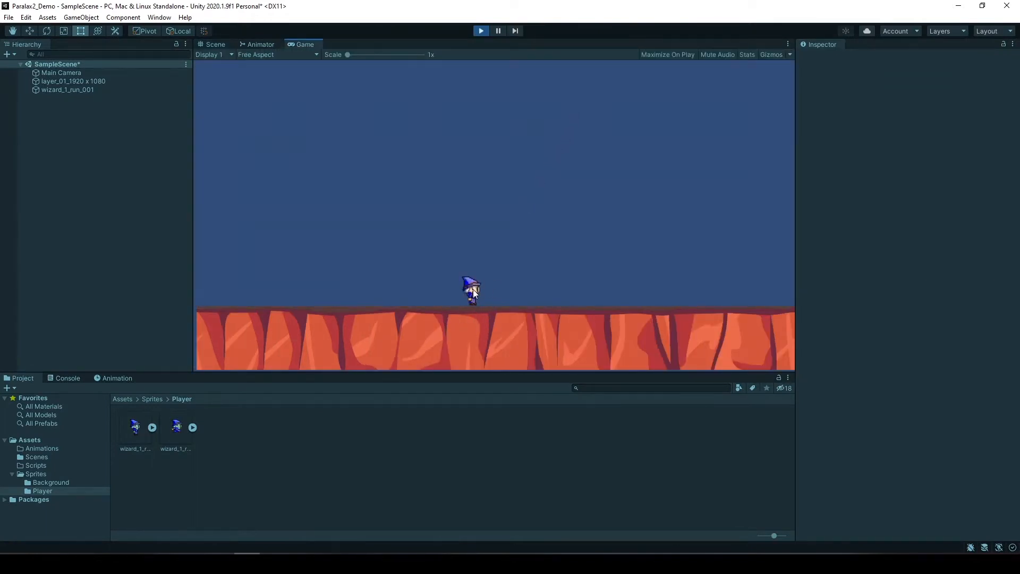
pyautogui.click(480, 31)
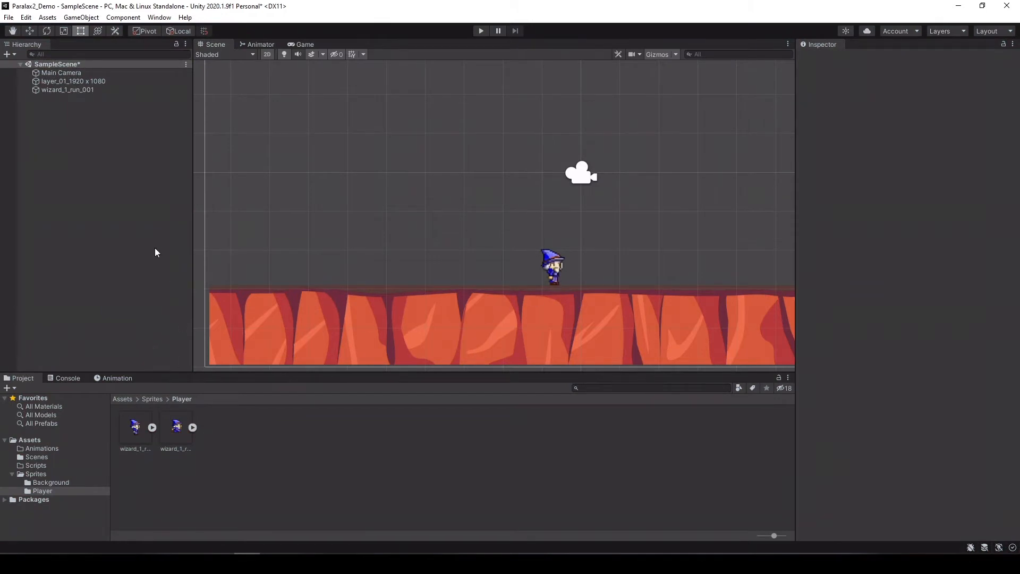
# Rename the wizard_1_run_001 object to Wizard in the scene hierarchy.
pyautogui.click(71, 91)
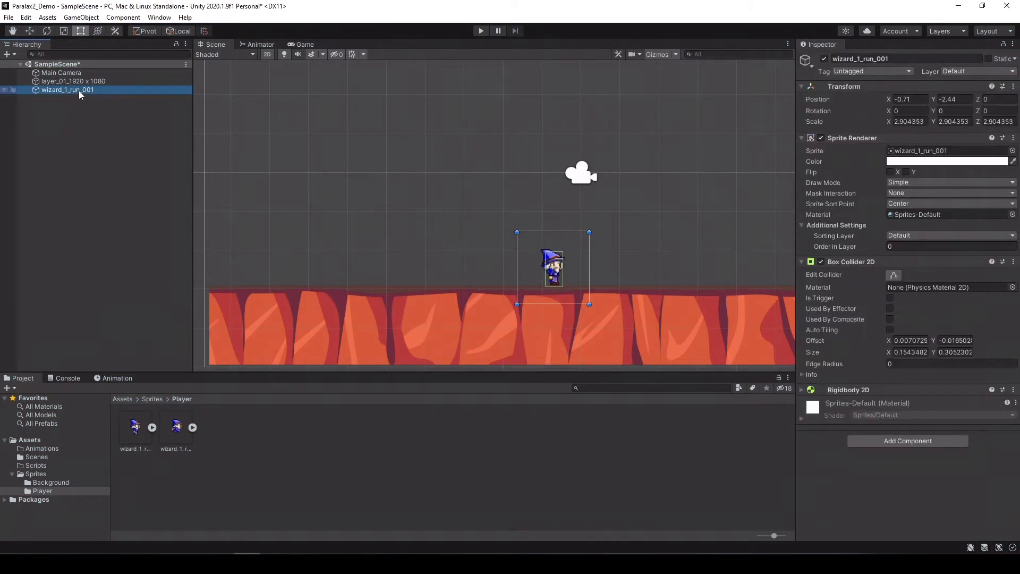
pyautogui.click(71, 90)
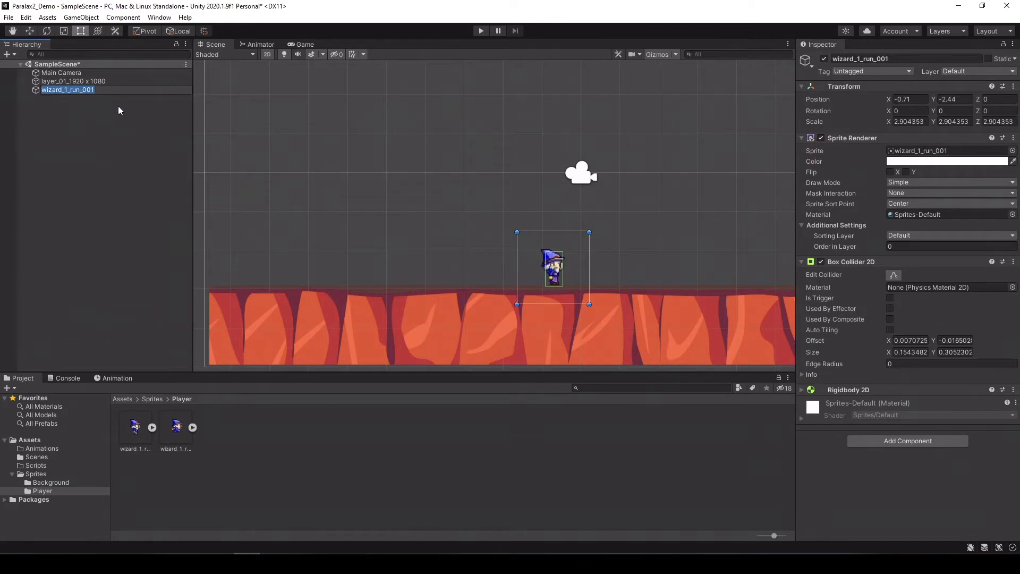
pyautogui.write('Wizard')
pyautogui.press('Return')
# Create an animation on the Wizard from both wizard run sprites, saved as Wizard_Running.anim in the Assets/Animations folder.
pyautogui.click(176, 425)
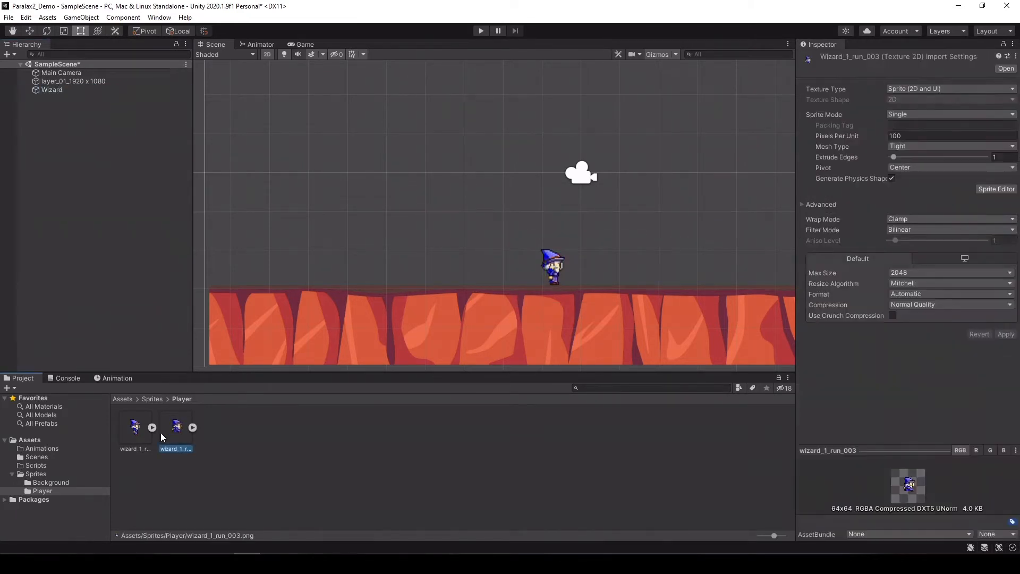
pyautogui.keyDown('shift'); pyautogui.click(136, 433); pyautogui.keyUp('shift')
pyautogui.moveTo(122, 429); pyautogui.dragTo(51, 89)
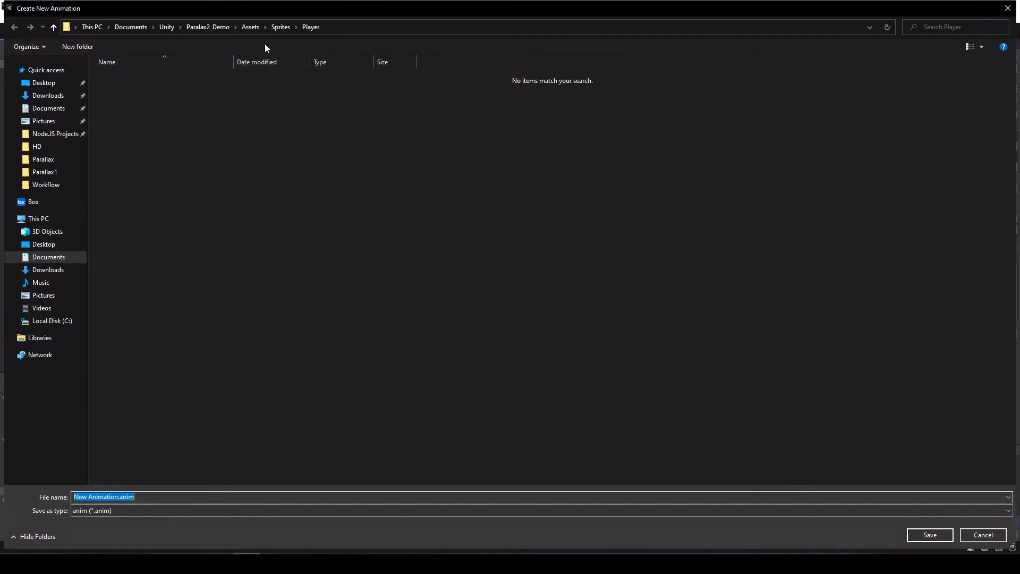
pyautogui.click(250, 27)
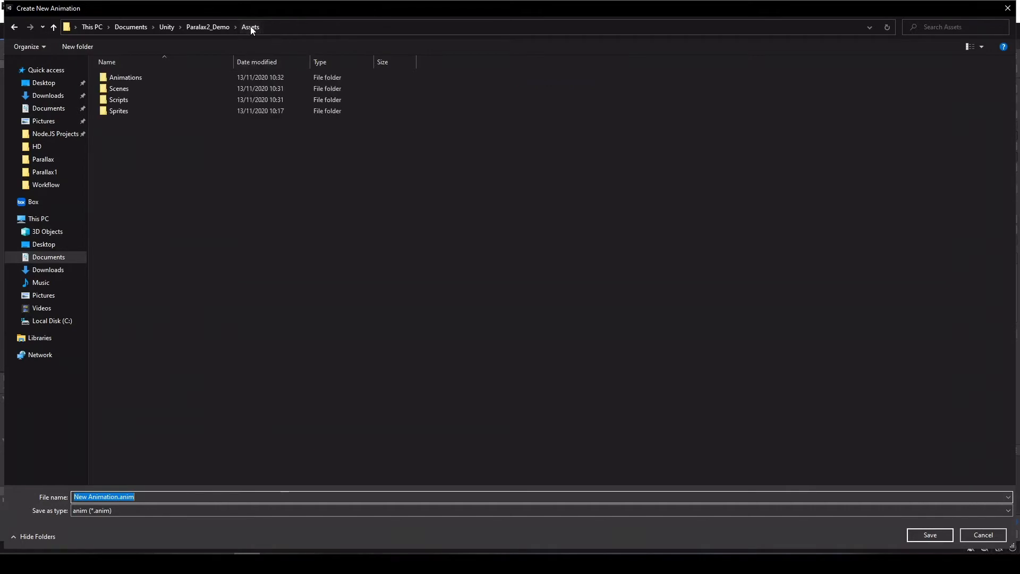
pyautogui.doubleClick(119, 77)
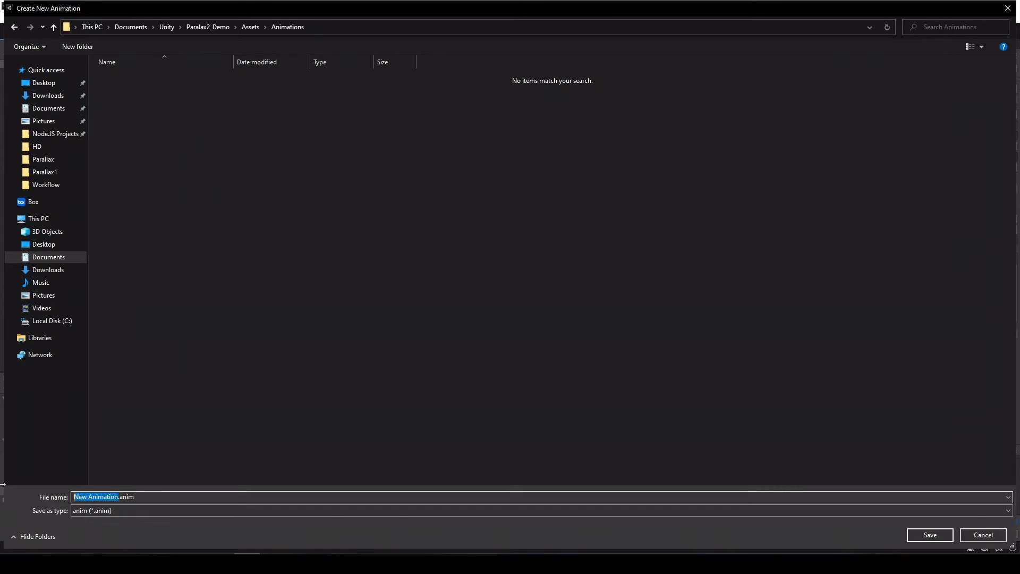
pyautogui.write('Wiza')
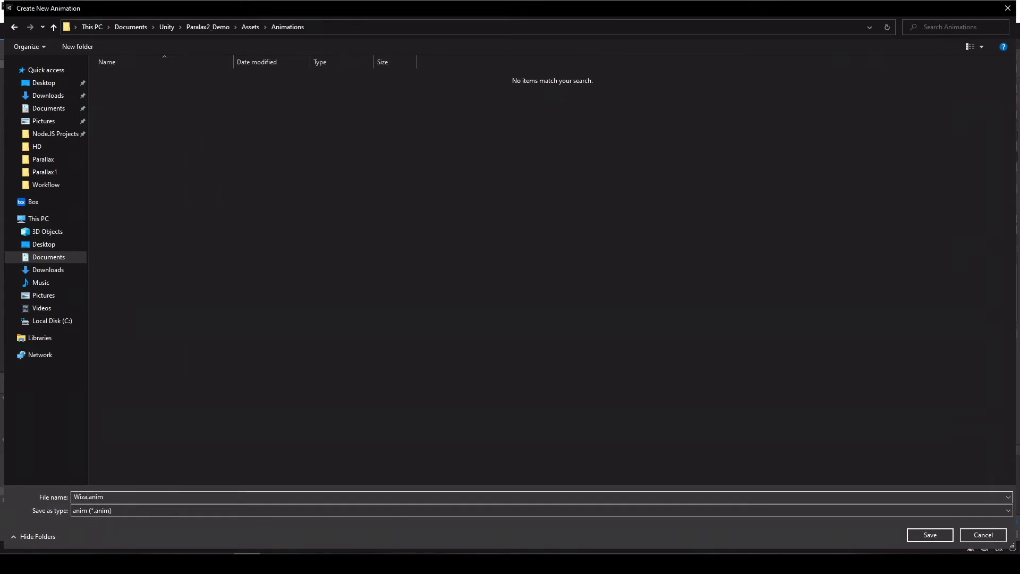
pyautogui.write('rd_Running')
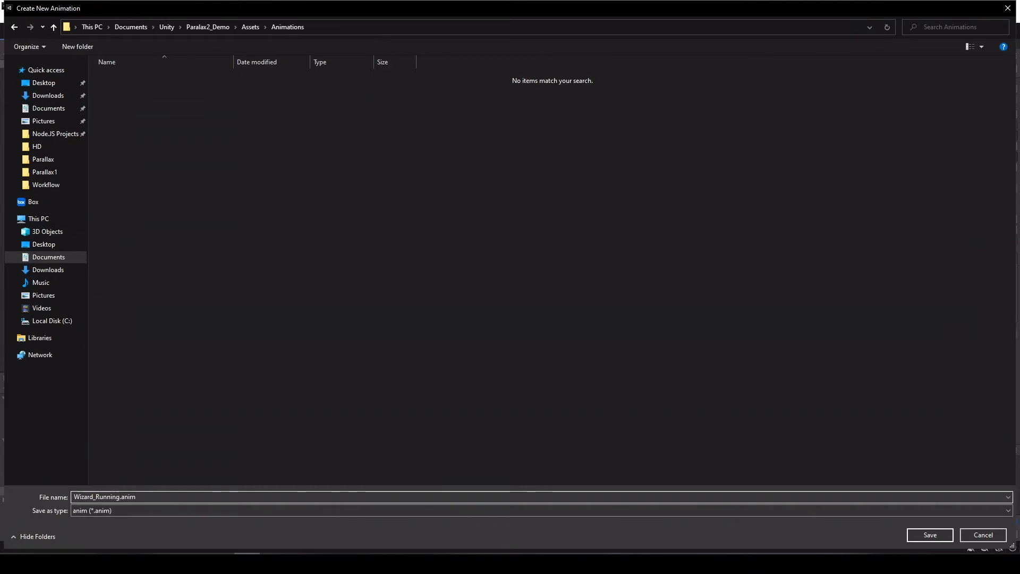
pyautogui.press('Return')
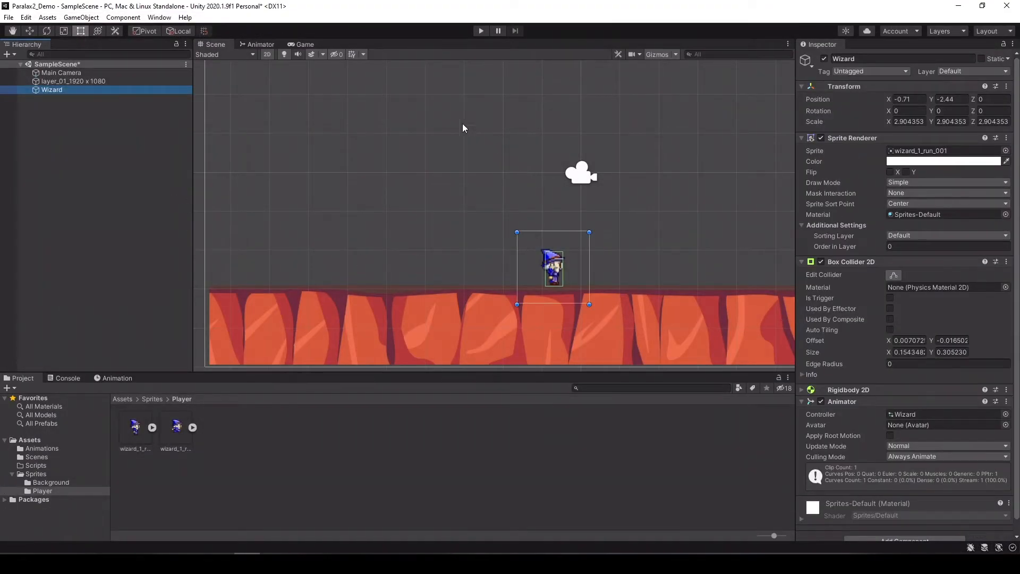
# Play the scene briefly to check the wizard's running animation, and stop it.
pyautogui.click(480, 31)
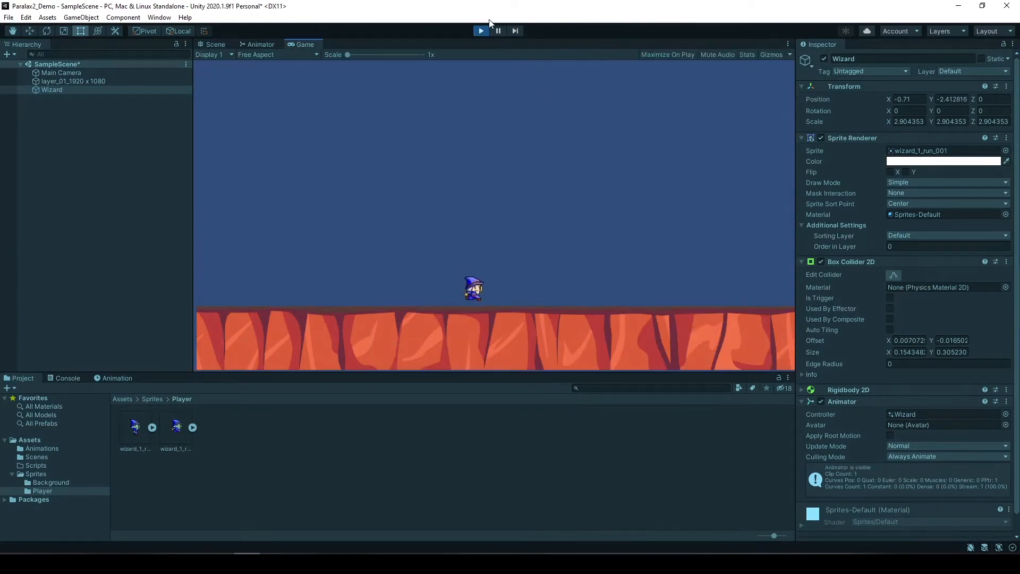
pyautogui.click(481, 31)
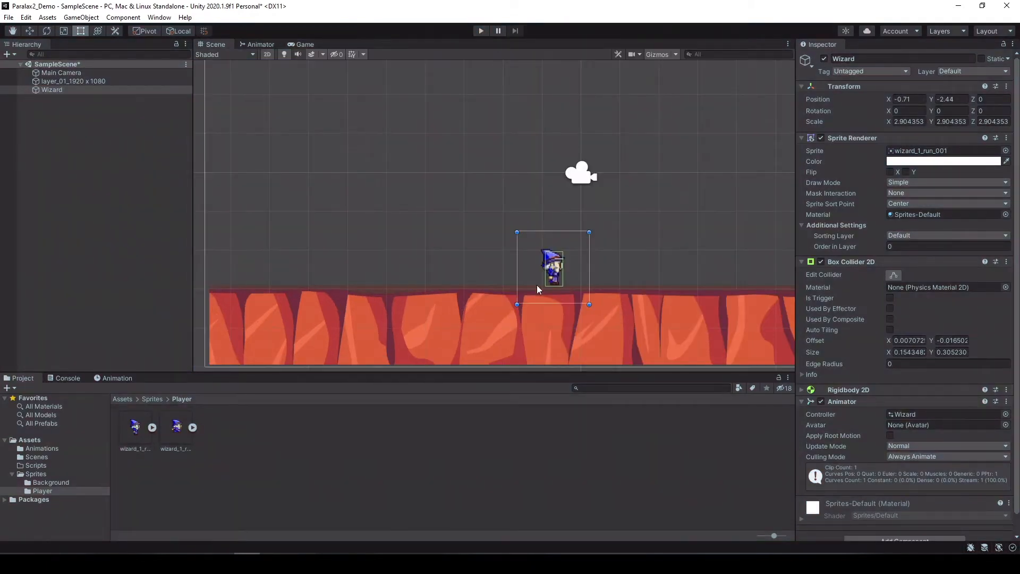
pyautogui.scroll(-6, 547, 228)
pyautogui.moveTo(649, 200); pyautogui.dragTo(575, 213, button='middle')
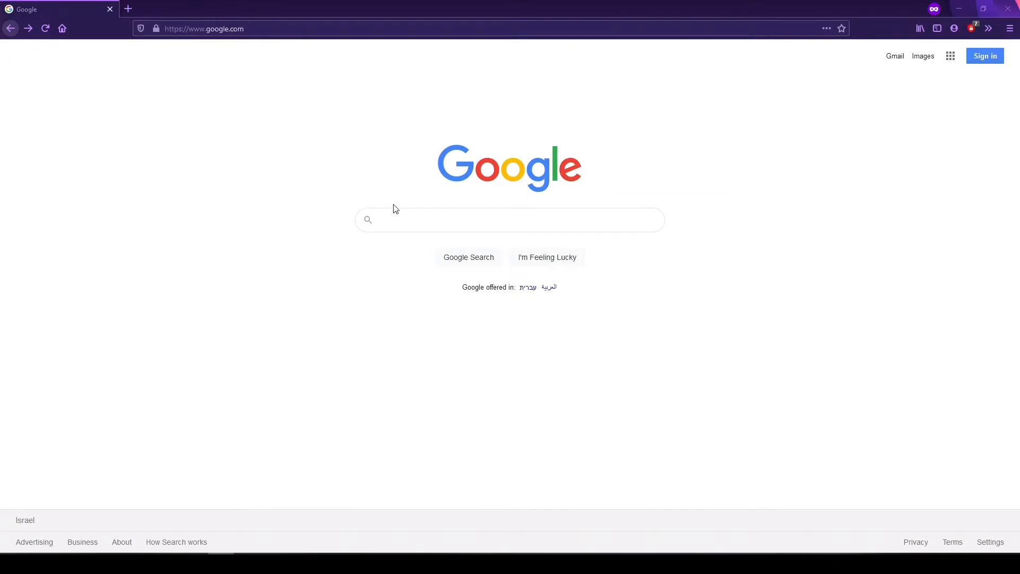
# In the web browser, search Google for "brackeys 2d controller" and open the Brackeys/2D-Character-Controller GitHub repository.
pyautogui.click(443, 220)
pyautogui.write('bra')
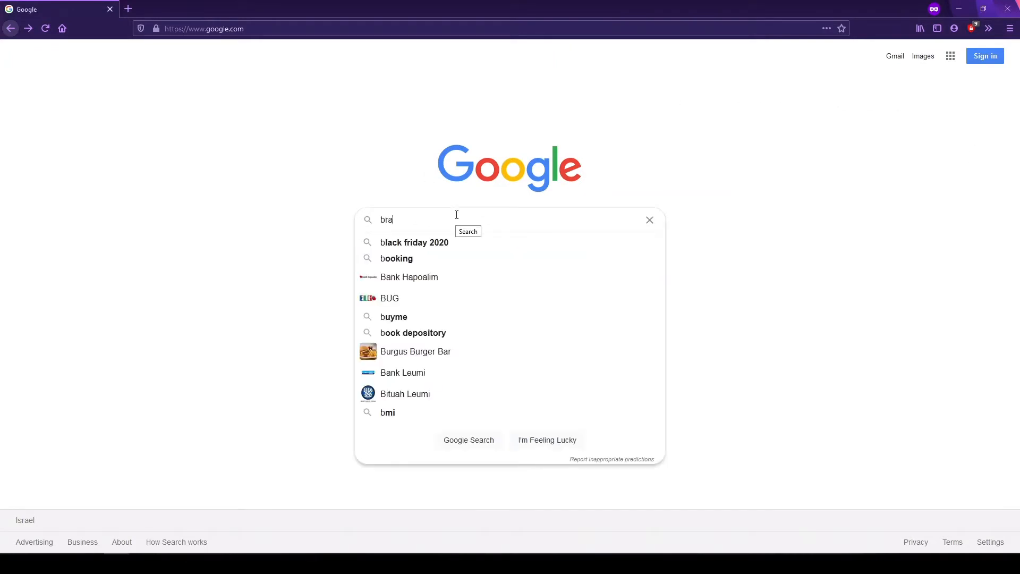
pyautogui.write('ckeys')
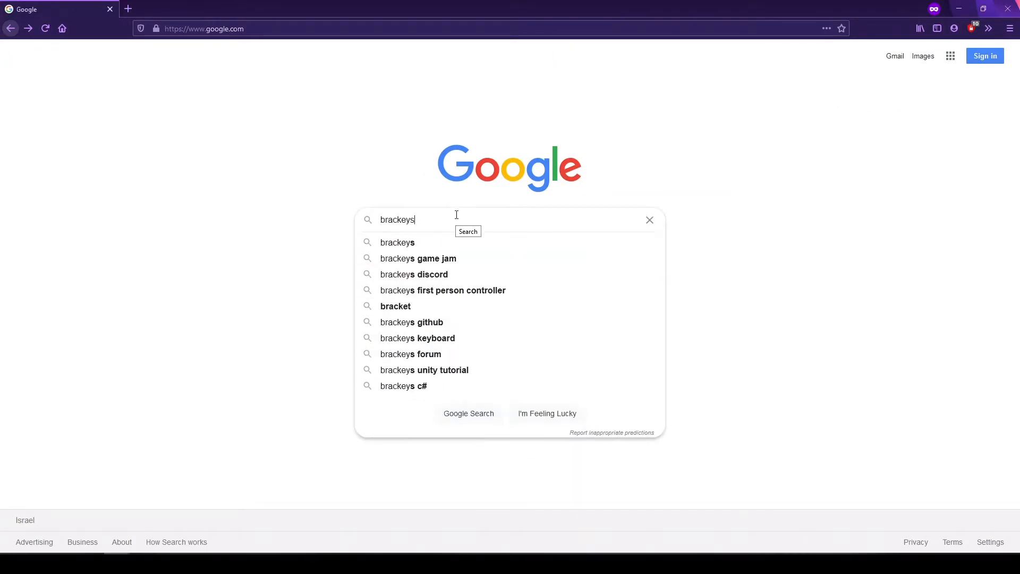
pyautogui.write(' 2d co')
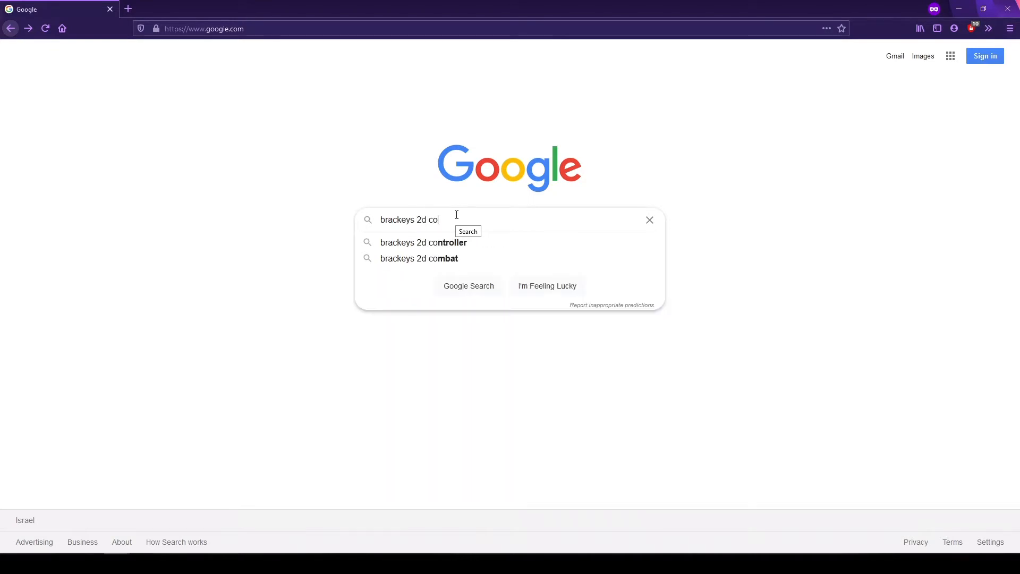
pyautogui.press('Down')
pyautogui.press('Return')
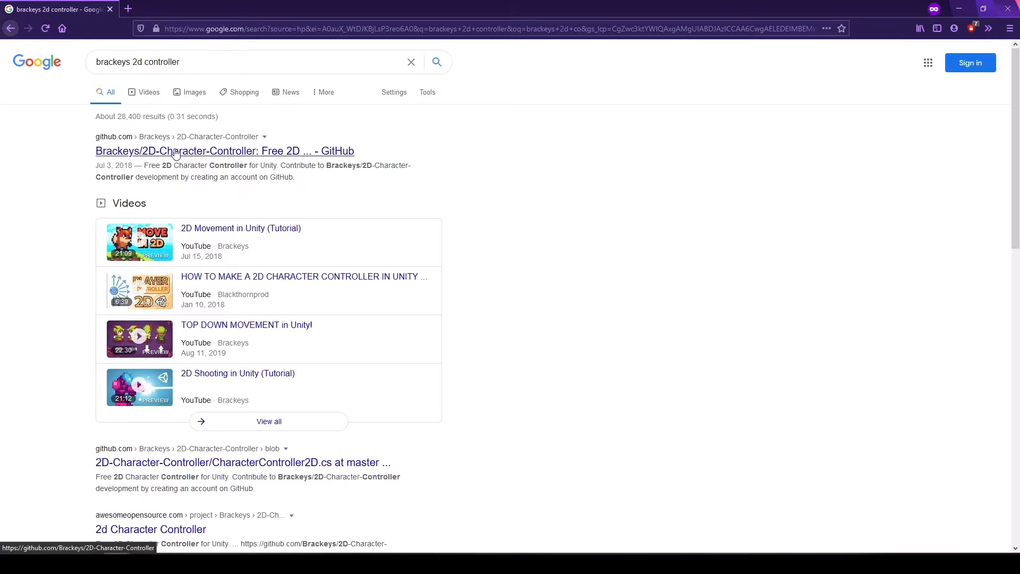
pyautogui.click(208, 154)
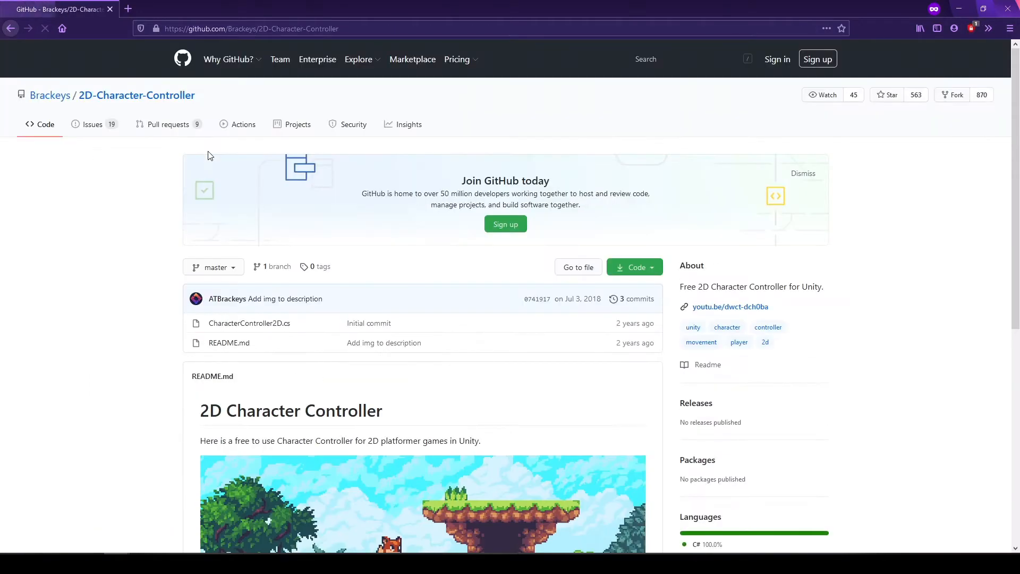
# Open CharacterController2D.cs in the repository and look through its code.
pyautogui.scroll(-1, 372, 239)
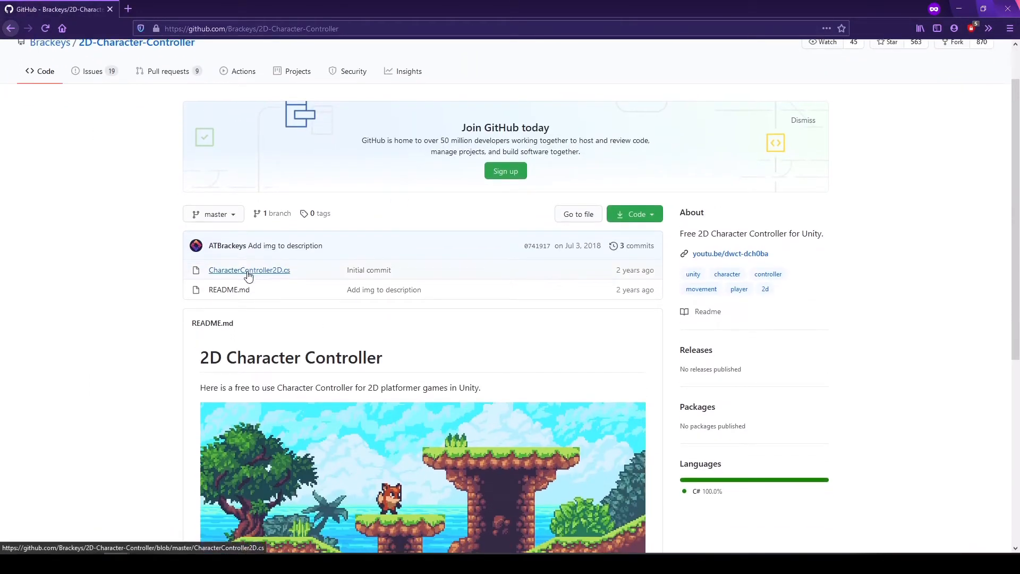
pyautogui.click(247, 270)
pyautogui.scroll(-7, 367, 244)
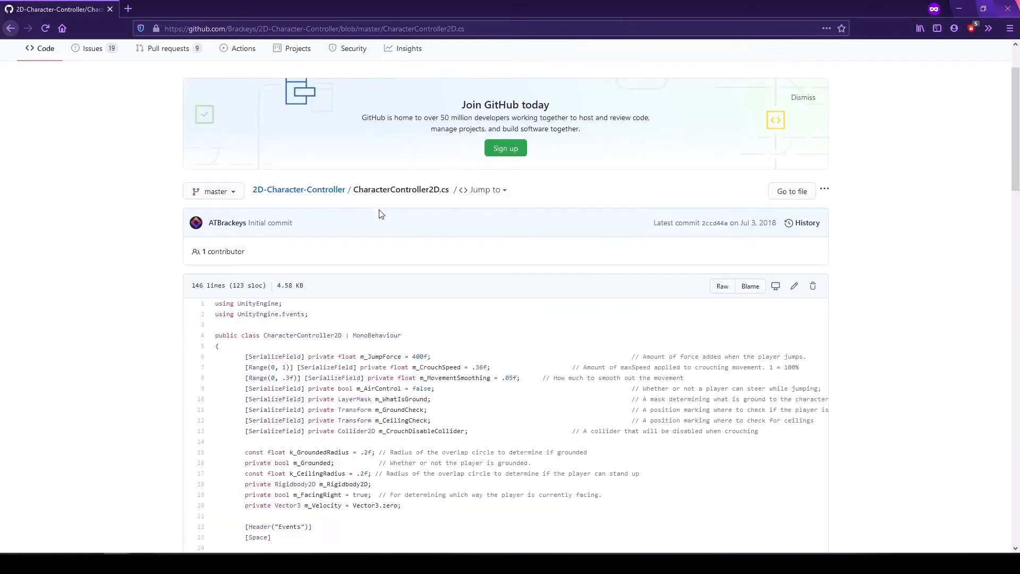
pyautogui.scroll(-20, 368, 245)
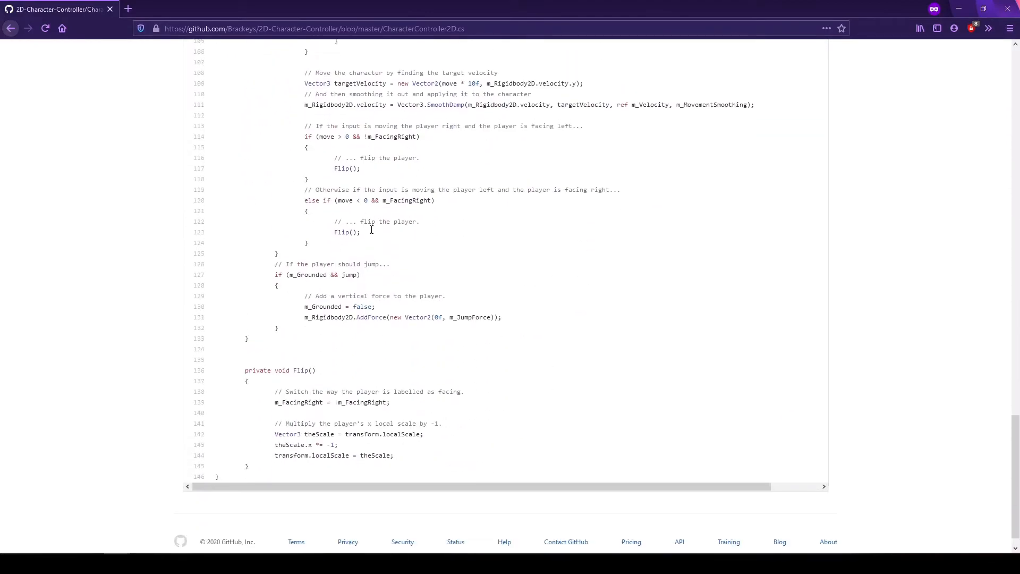
pyautogui.scroll(13, 369, 234)
pyautogui.scroll(15, 369, 234)
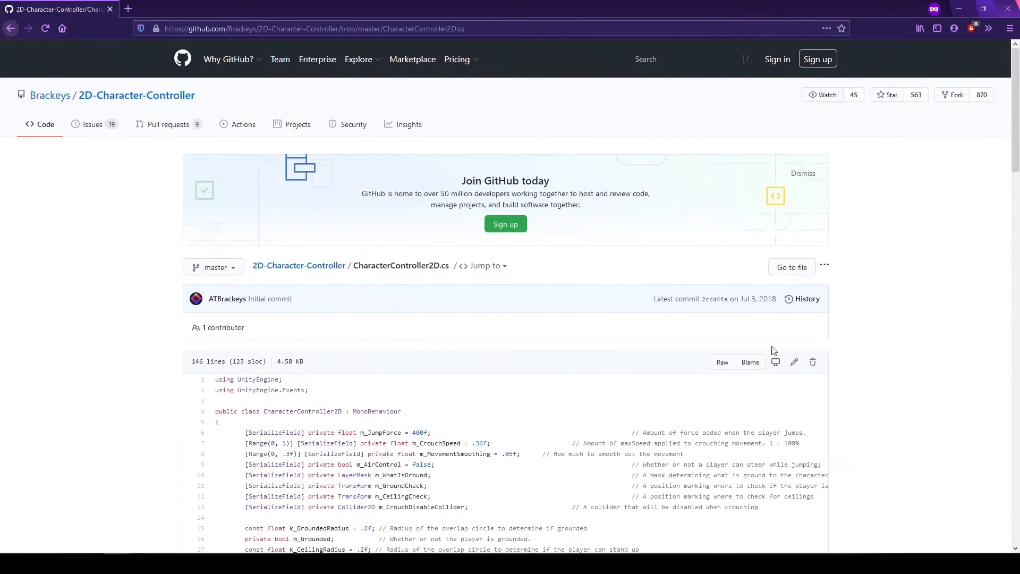
# Copy the entire code from the raw version of CharacterController2D.cs and return to Unity.
pyautogui.click(715, 362)
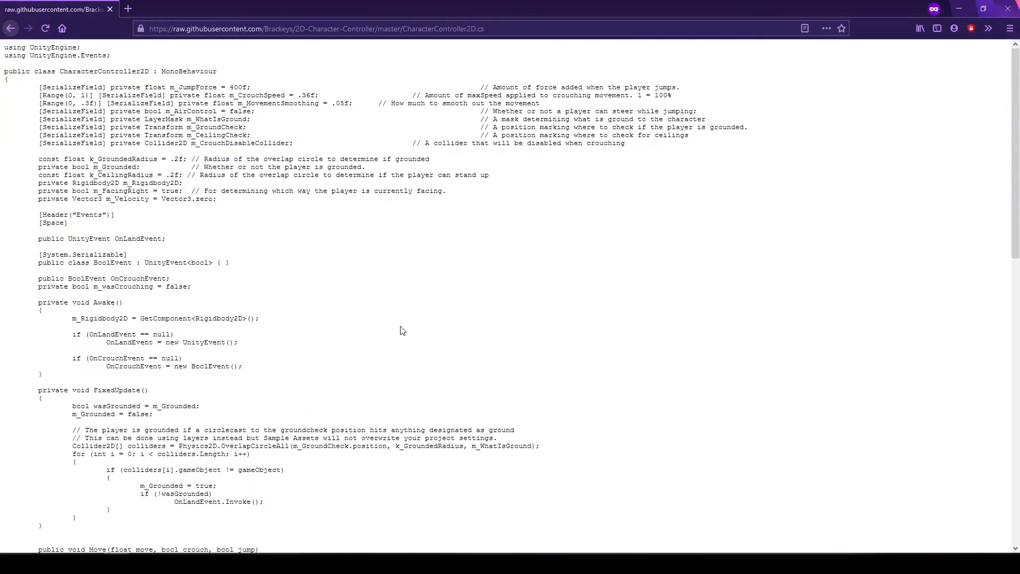
pyautogui.hotkey('ctrl', 'a')
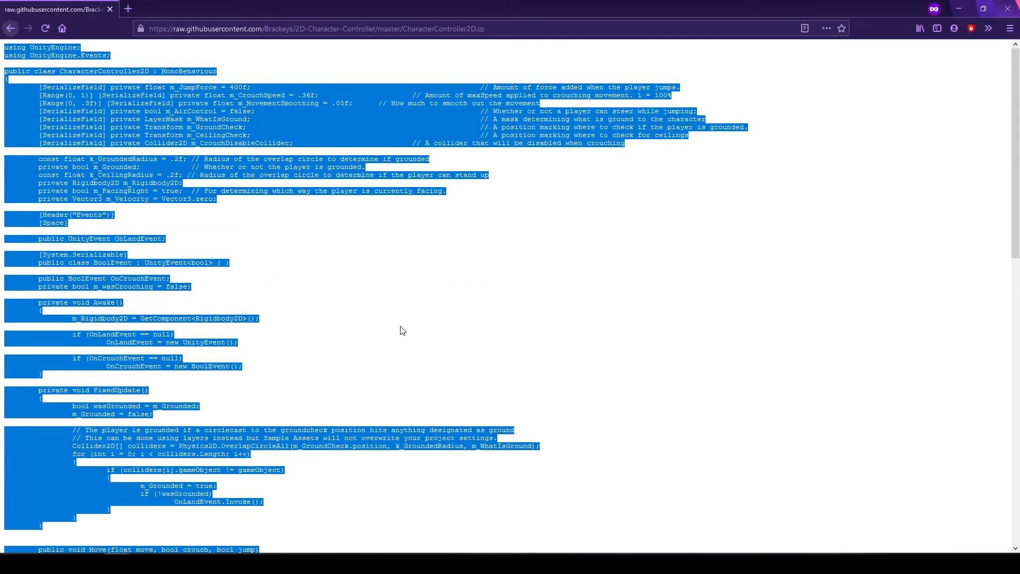
pyautogui.click(959, 8)
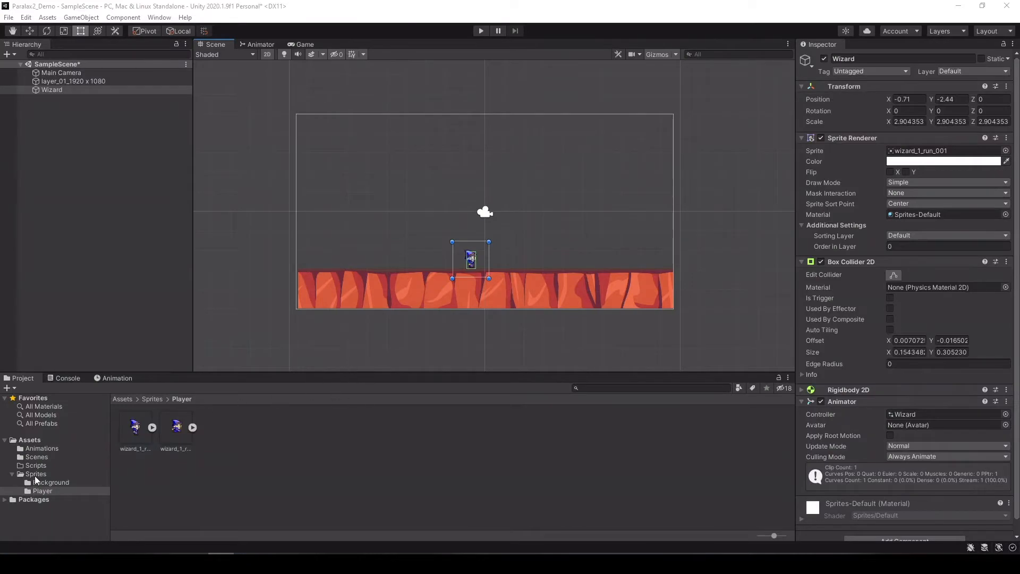
# Create a C# script named CharacterController2D in the project's Scripts folder.
pyautogui.click(36, 465)
pyautogui.rightClick(170, 450)
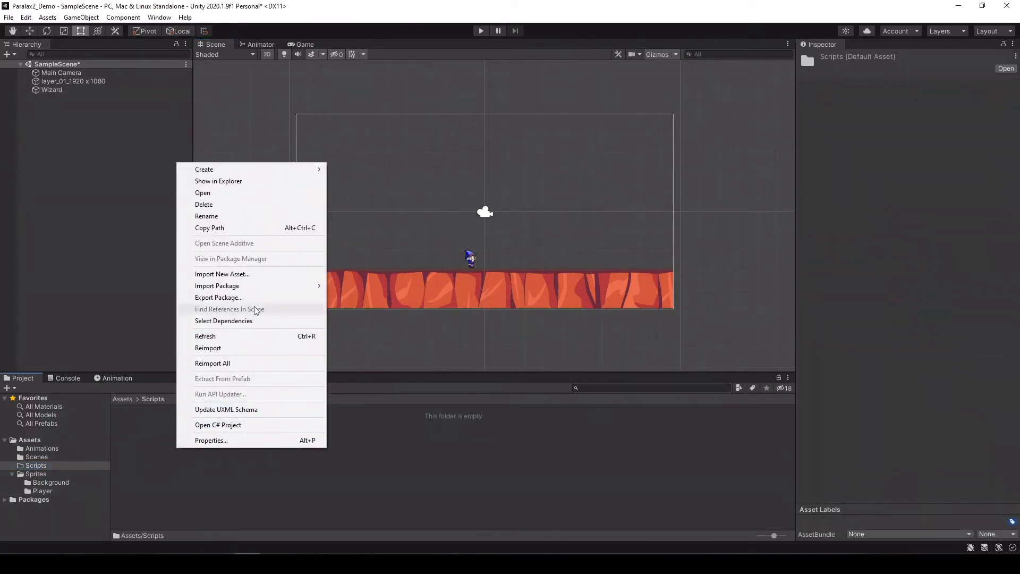
pyautogui.moveTo(266, 169)
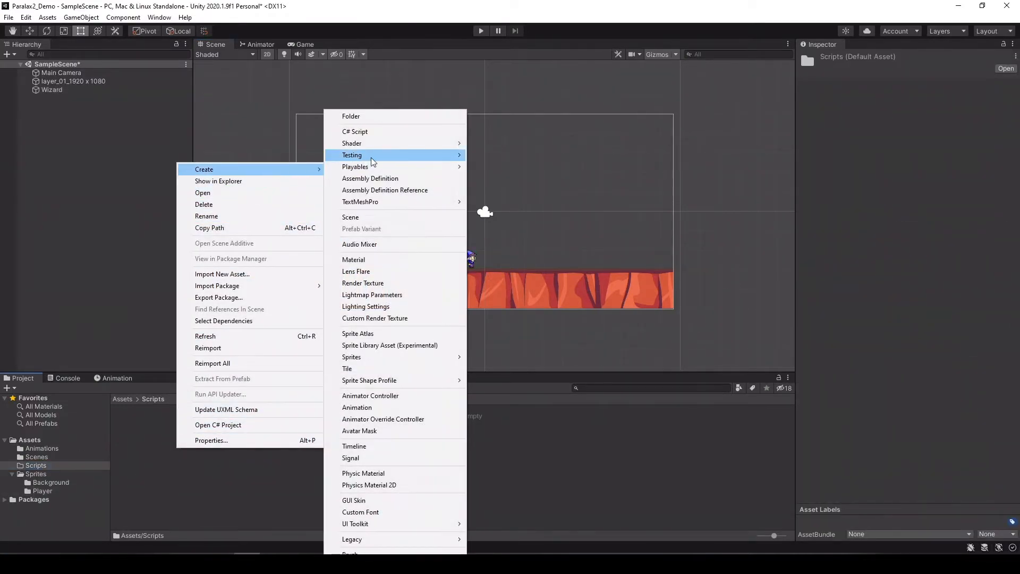
pyautogui.click(366, 131)
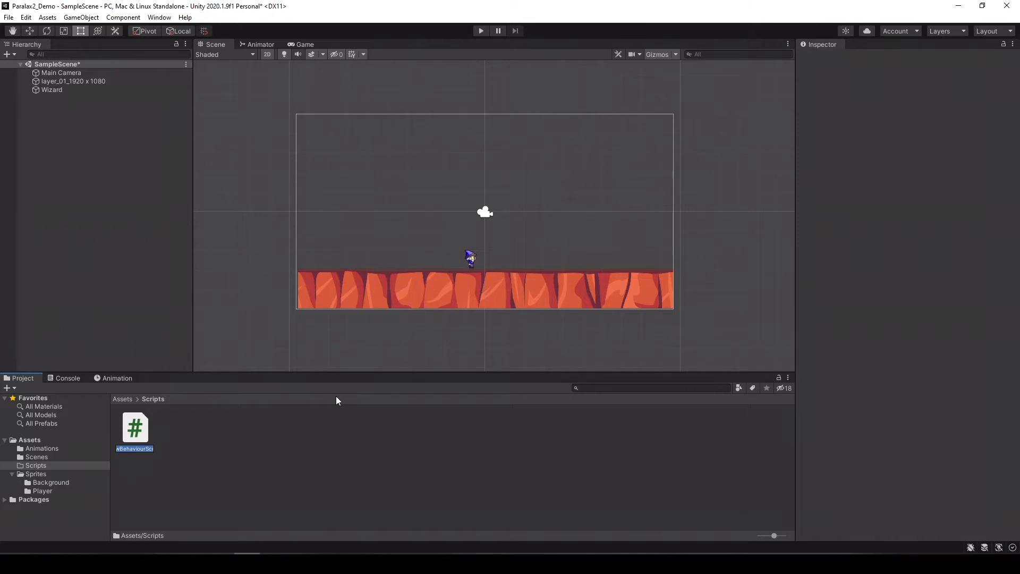
pyautogui.write('Character')
pyautogui.write('Controller')
pyautogui.write('2D')
pyautogui.press('Return')
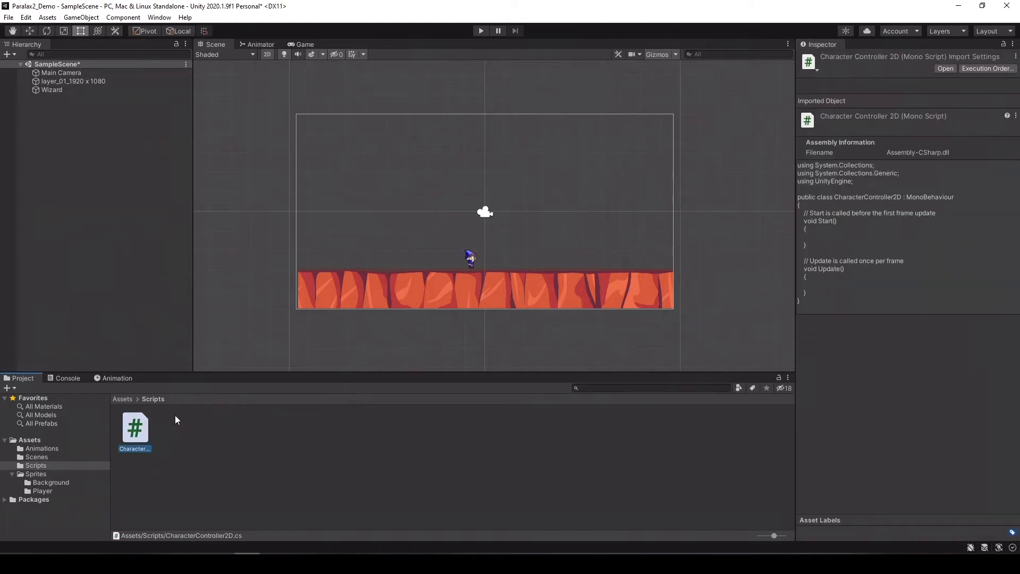
# Open the CharacterController2D script in Visual Studio and replace all its template code with the copied controller code.
pyautogui.doubleClick(136, 432)
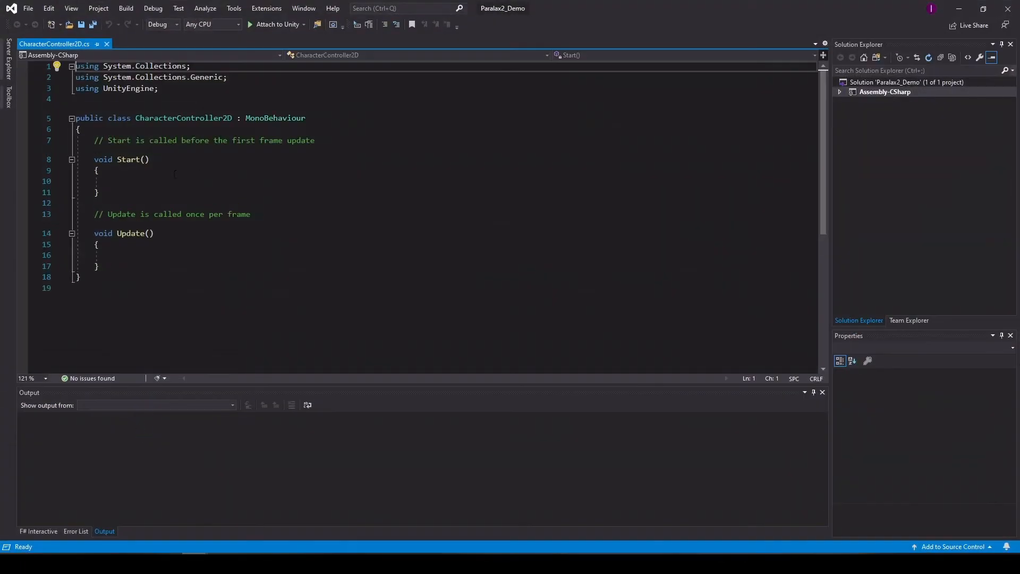
pyautogui.moveTo(82, 277); pyautogui.dragTo(25, 40)
pyautogui.hotkey('ctrl', 'v')
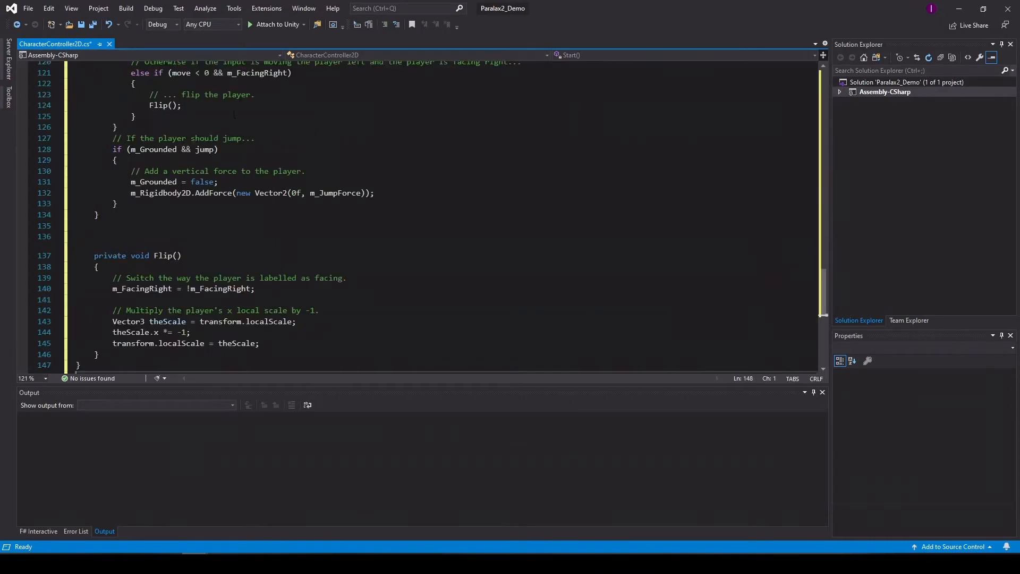
pyautogui.scroll(20, 291, 185)
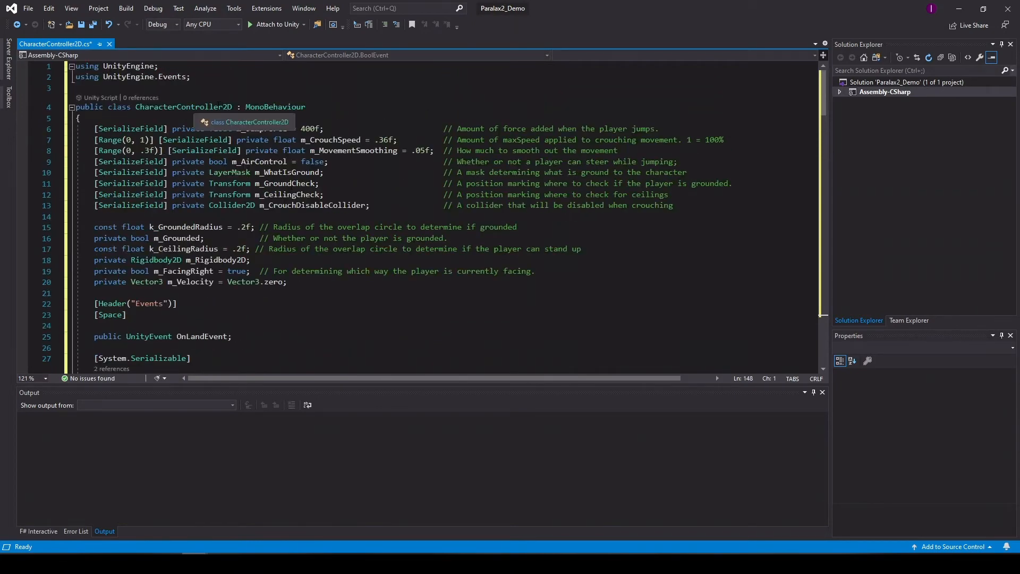
# Check the script's class name, save the script and return to Unity.
pyautogui.doubleClick(219, 106)
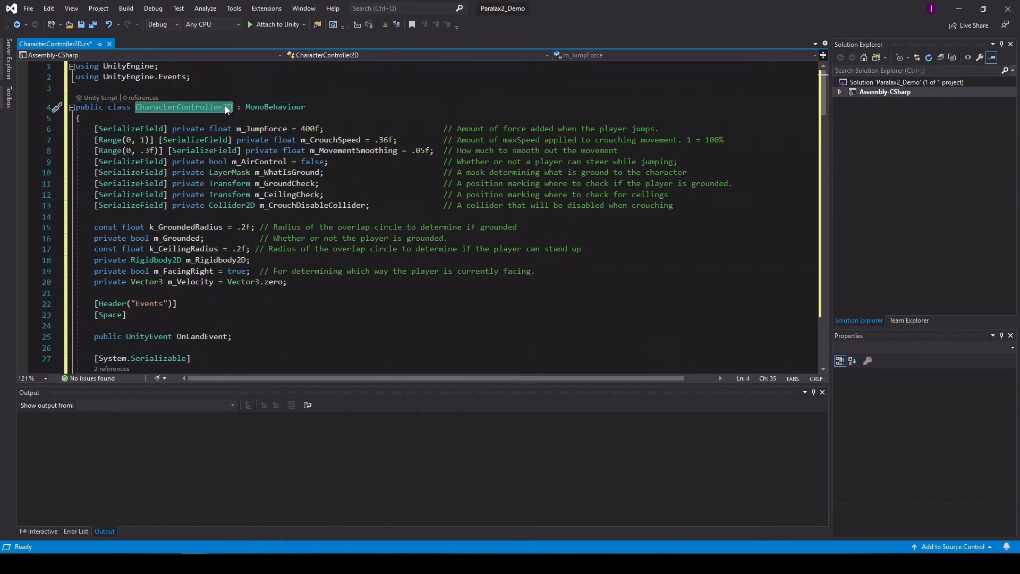
pyautogui.click(288, 109)
pyautogui.hotkey('ctrl', 's')
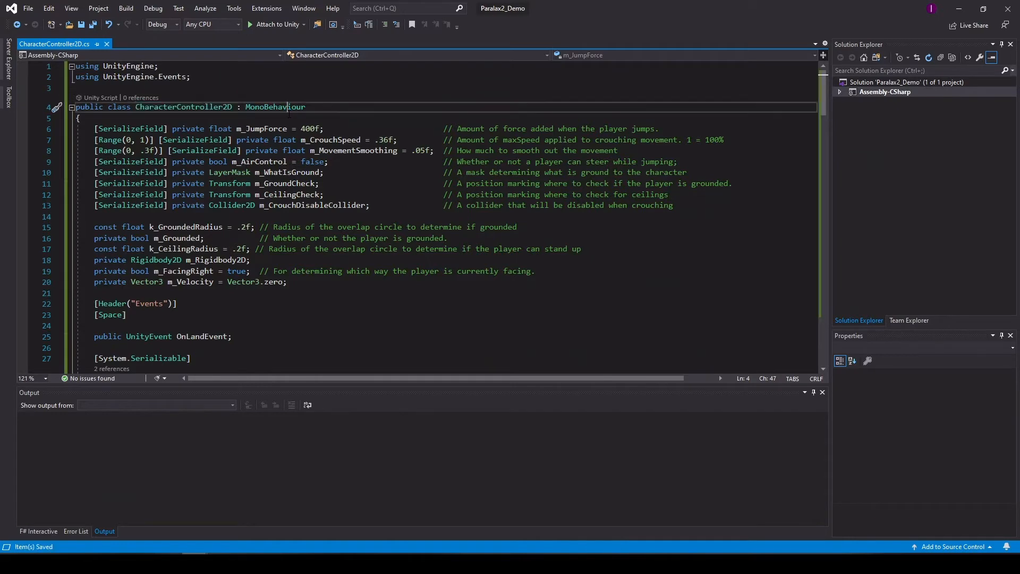
pyautogui.click(957, 14)
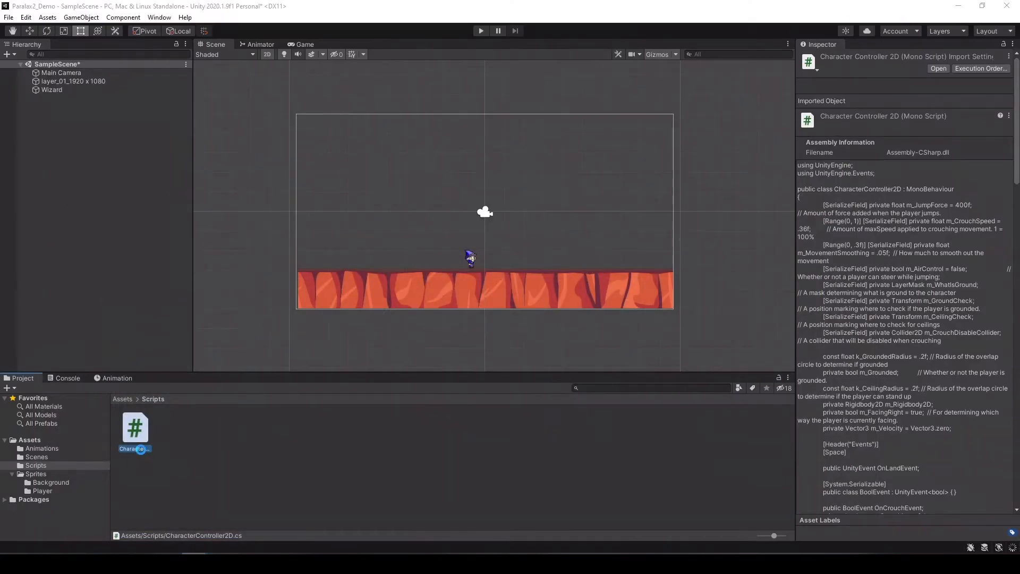
pyautogui.click(190, 441)
pyautogui.click(246, 446)
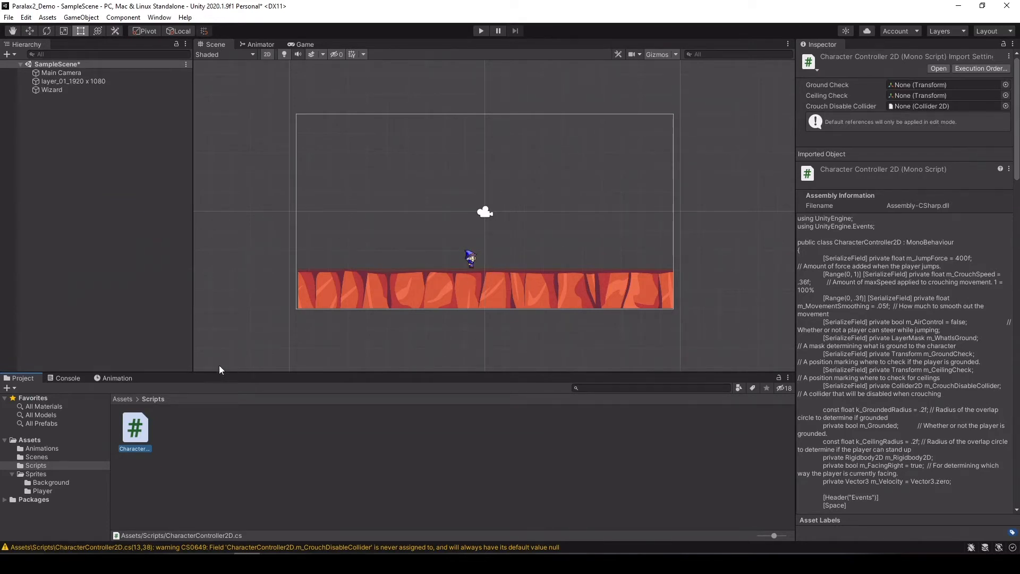
# Select the Wizard in the scene and collapse its Box Collider 2D and Animator components.
pyautogui.click(470, 259)
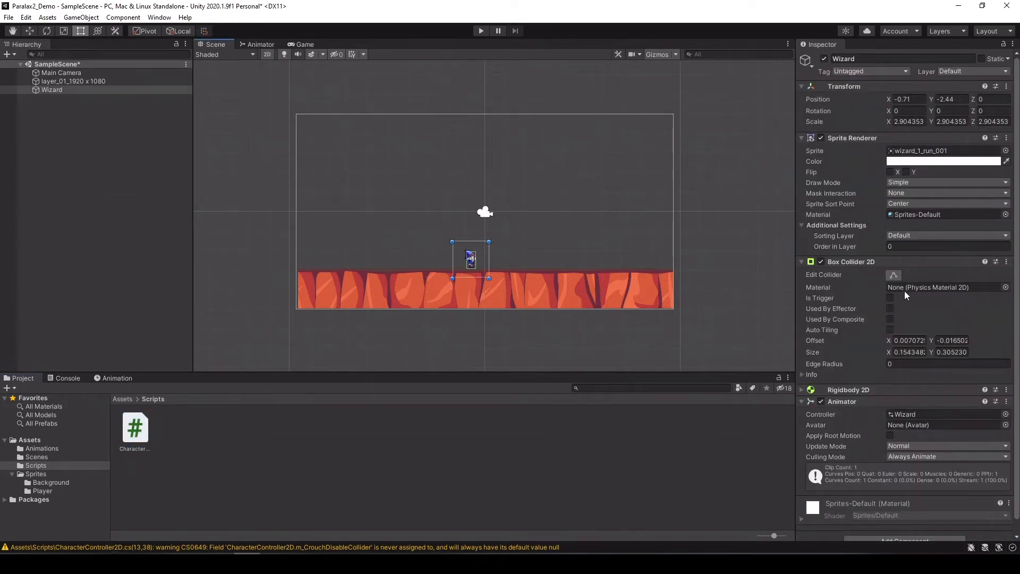
pyautogui.click(802, 261)
pyautogui.click(802, 285)
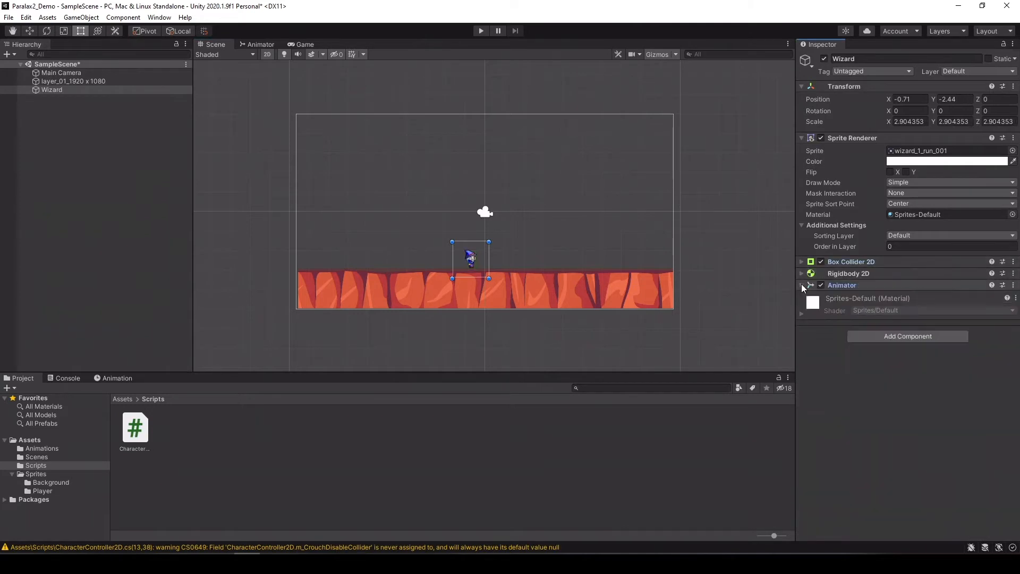
# Add the Character Controller 2D script as a component to the Wizard.
pyautogui.click(896, 337)
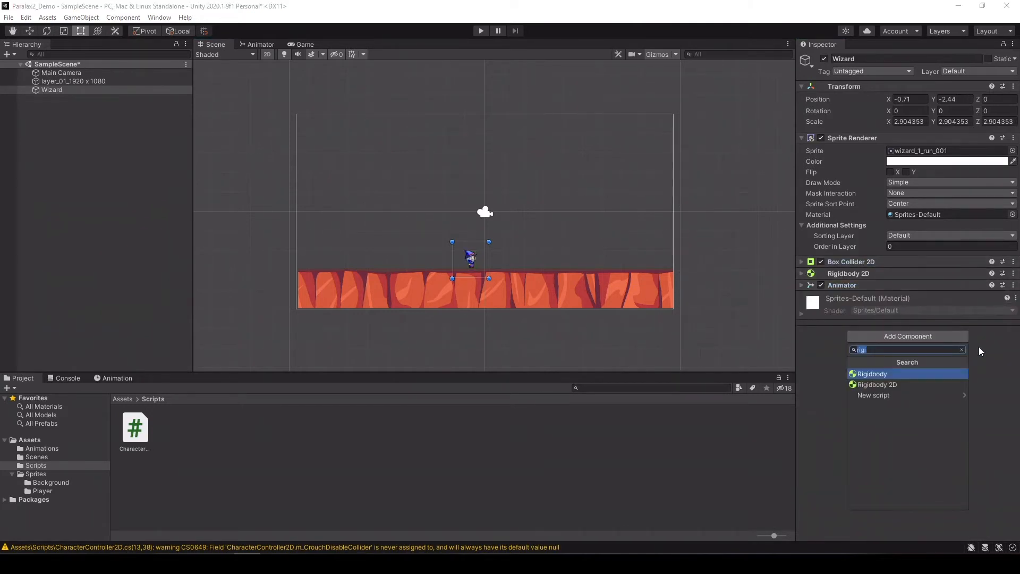
pyautogui.write('ch')
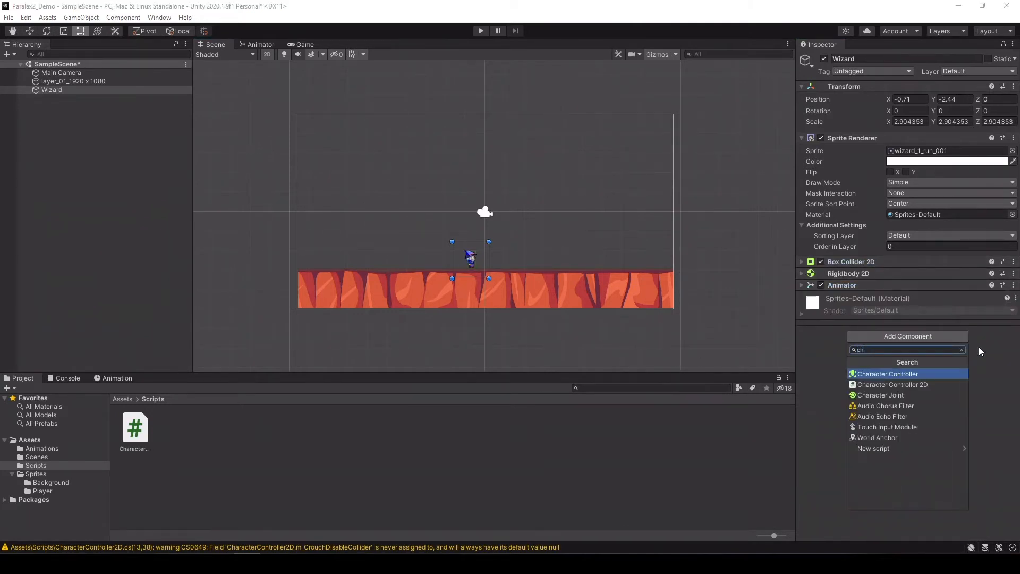
pyautogui.press('Down')
pyautogui.press('Return')
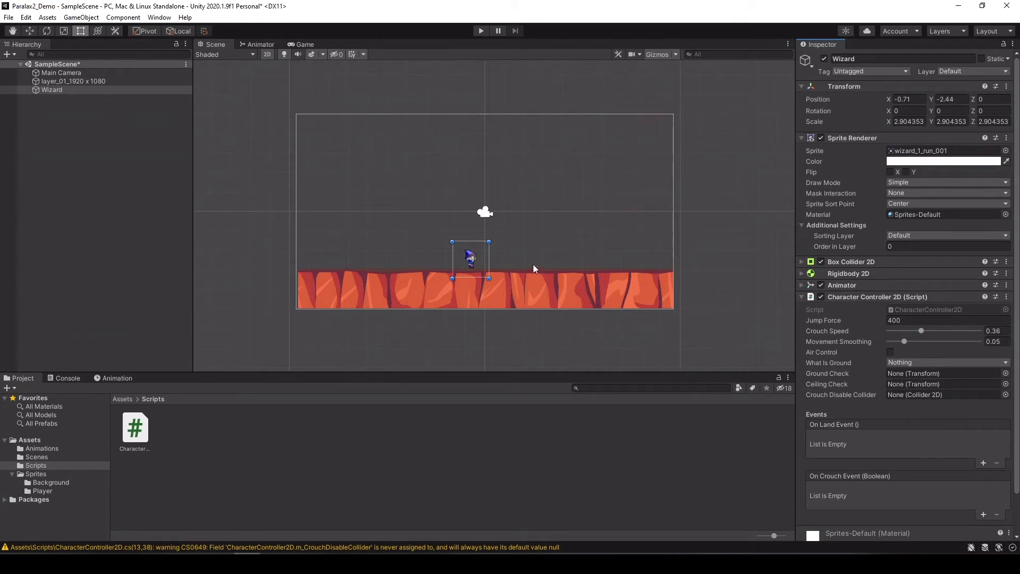
# Create an empty child object under the Wizard and name it GroundCheck.
pyautogui.scroll(2, 471, 263)
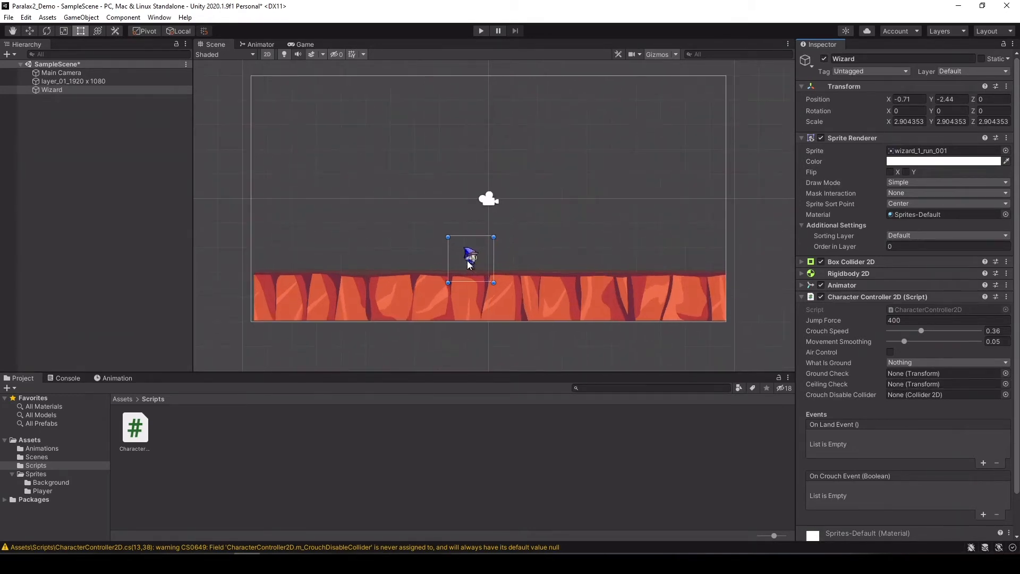
pyautogui.scroll(2, 470, 263)
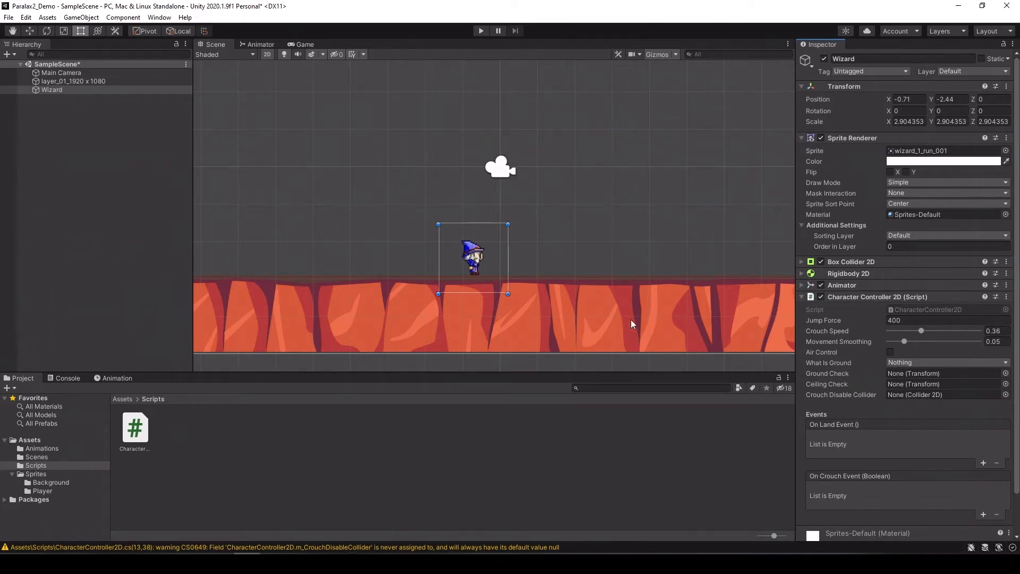
pyautogui.rightClick(55, 90)
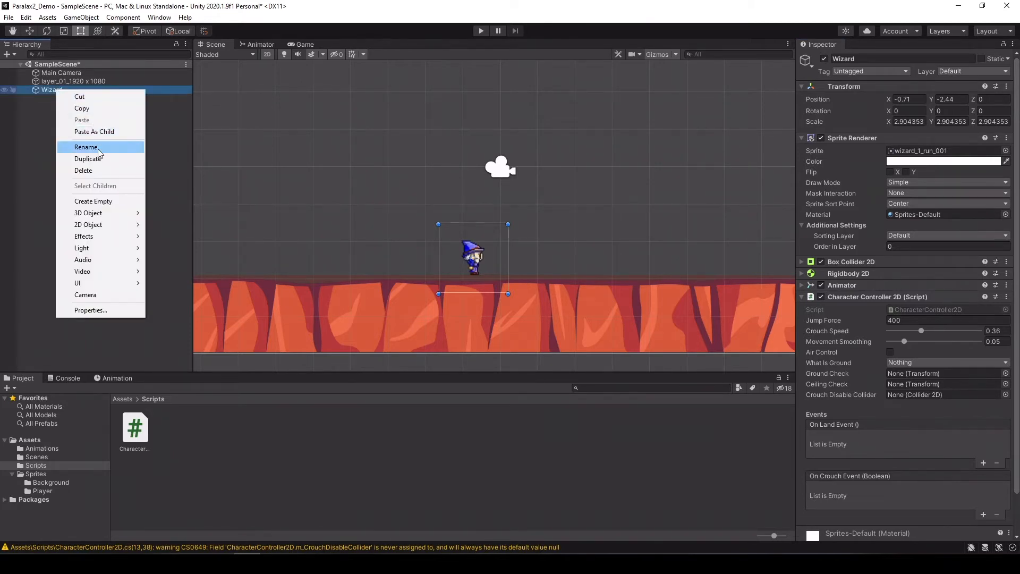
pyautogui.click(94, 201)
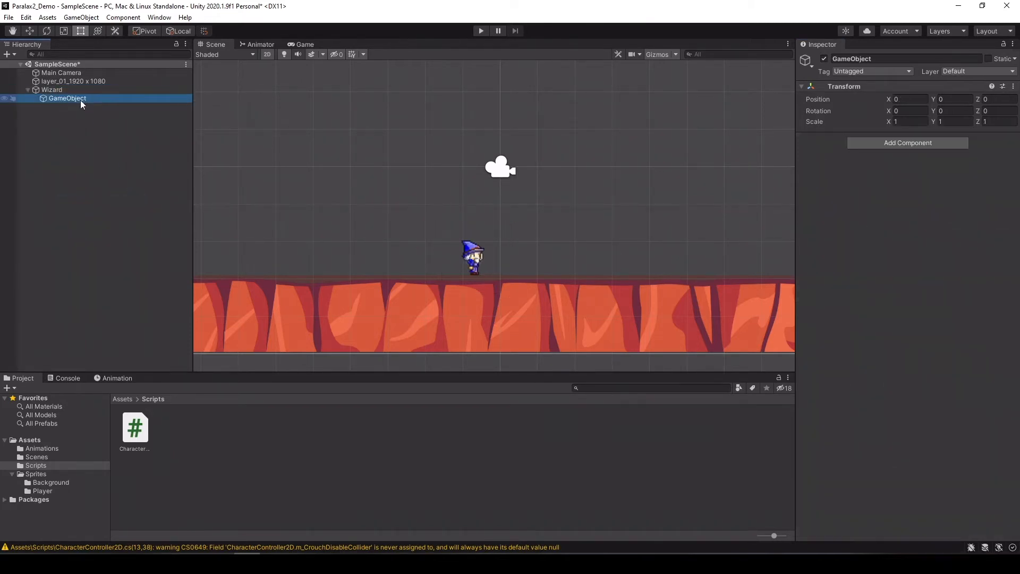
pyautogui.write('Gr')
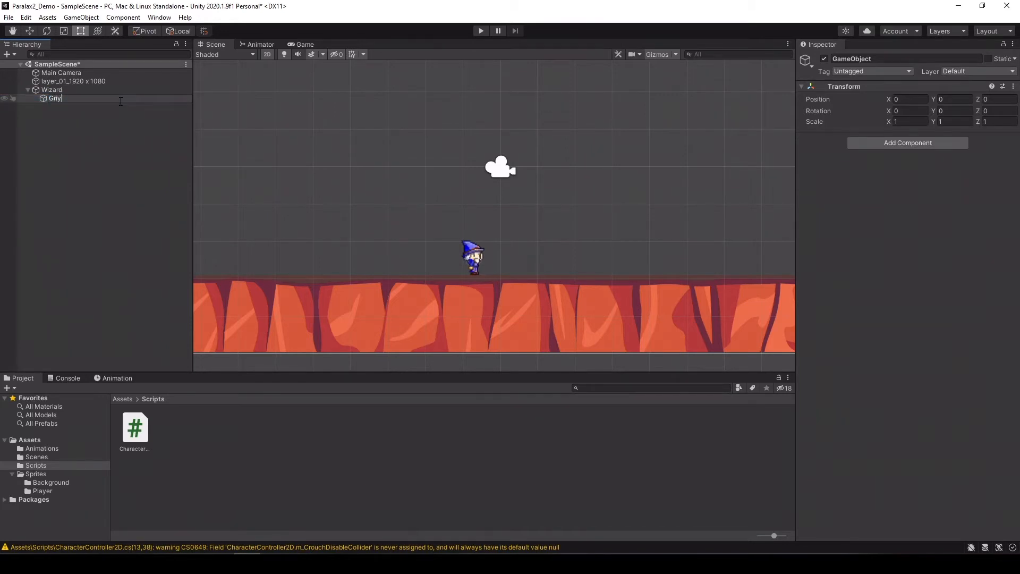
pyautogui.write('oundCheck')
pyautogui.press('Return')
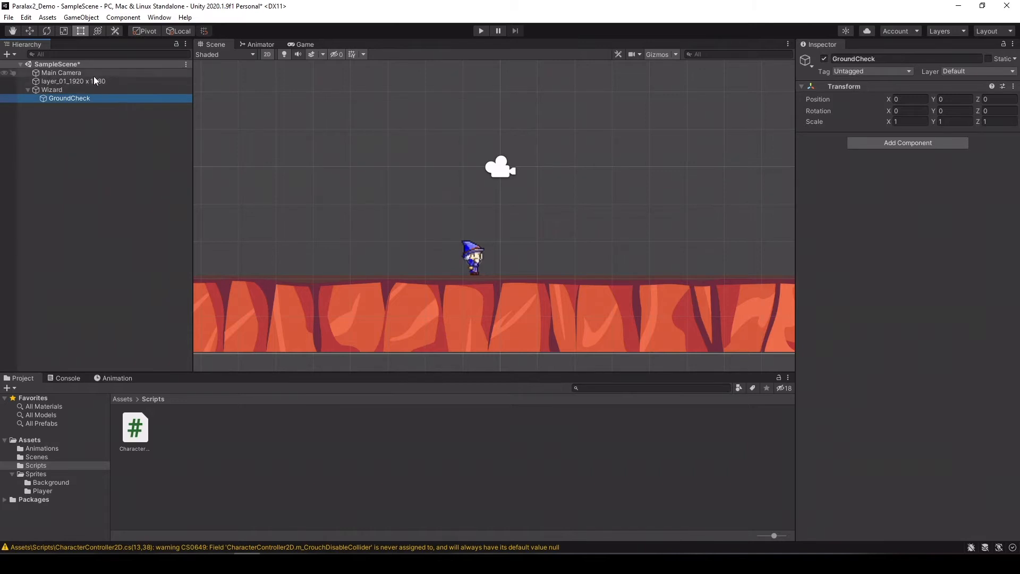
# Create a second empty child object under the Wizard and name it CielingCheck.
pyautogui.rightClick(48, 92)
pyautogui.click(85, 200)
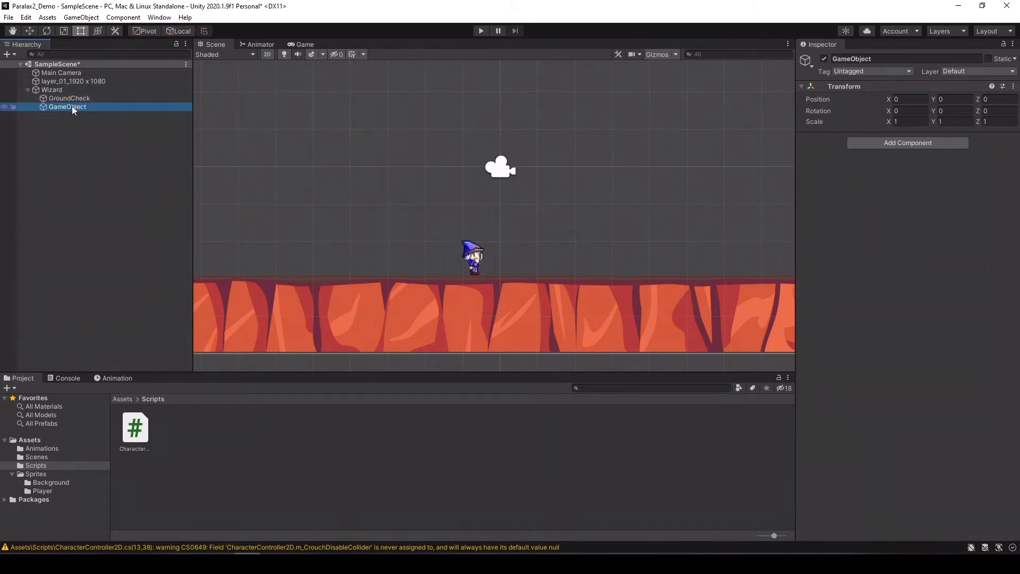
pyautogui.click(90, 108)
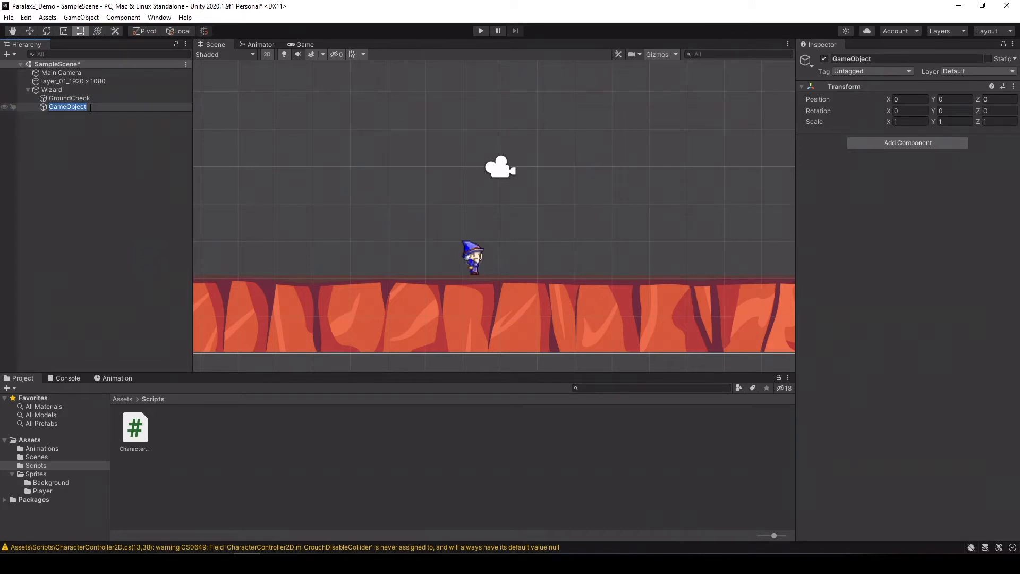
pyautogui.write('CielingCheck')
pyautogui.press('Return')
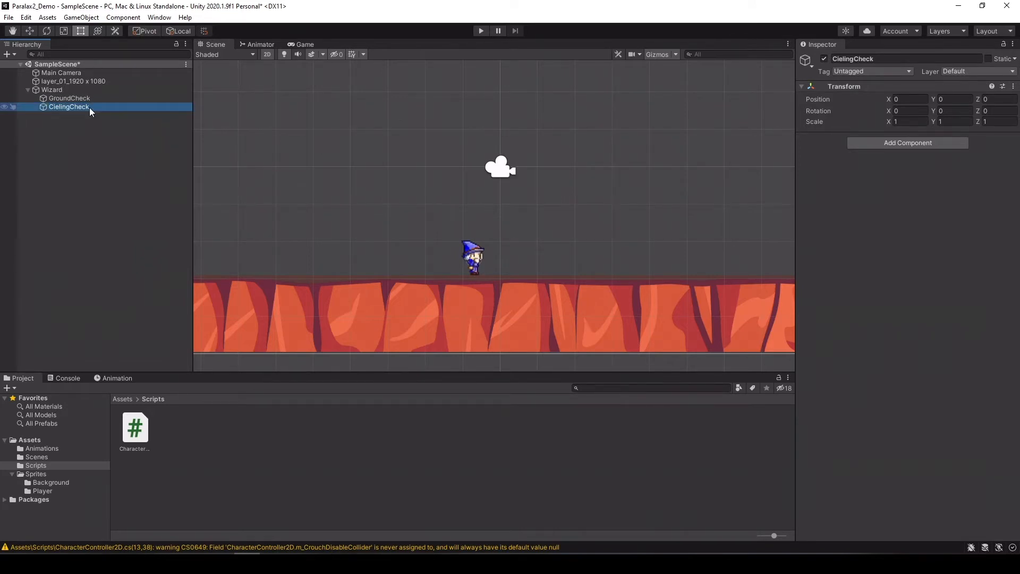
# Assign GroundCheck and CielingCheck to the Ground Check and Ceiling Check references of the Wizard's Character Controller 2D.
pyautogui.click(460, 255)
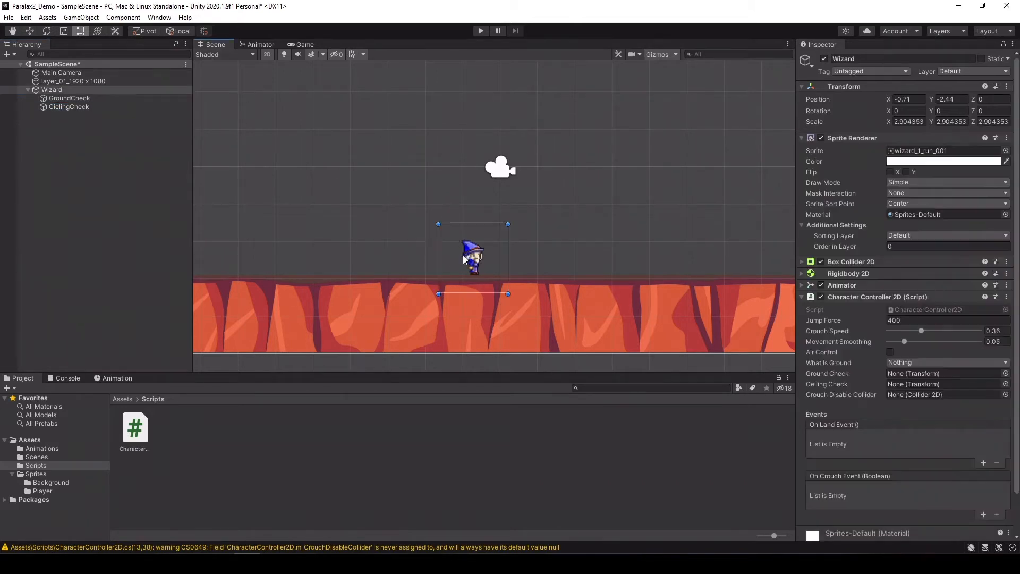
pyautogui.moveTo(80, 98); pyautogui.dragTo(899, 378)
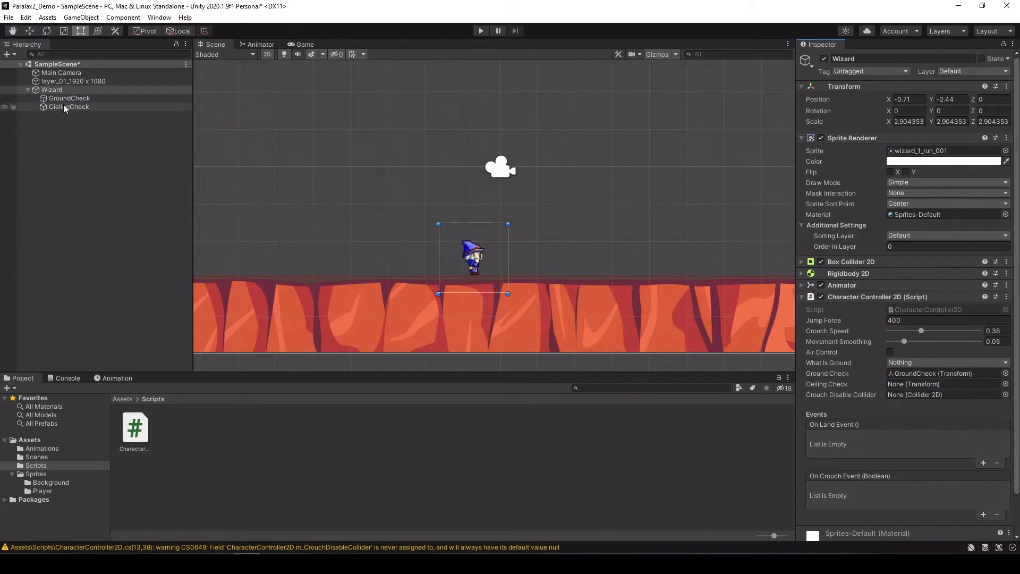
pyautogui.moveTo(67, 107); pyautogui.dragTo(906, 385)
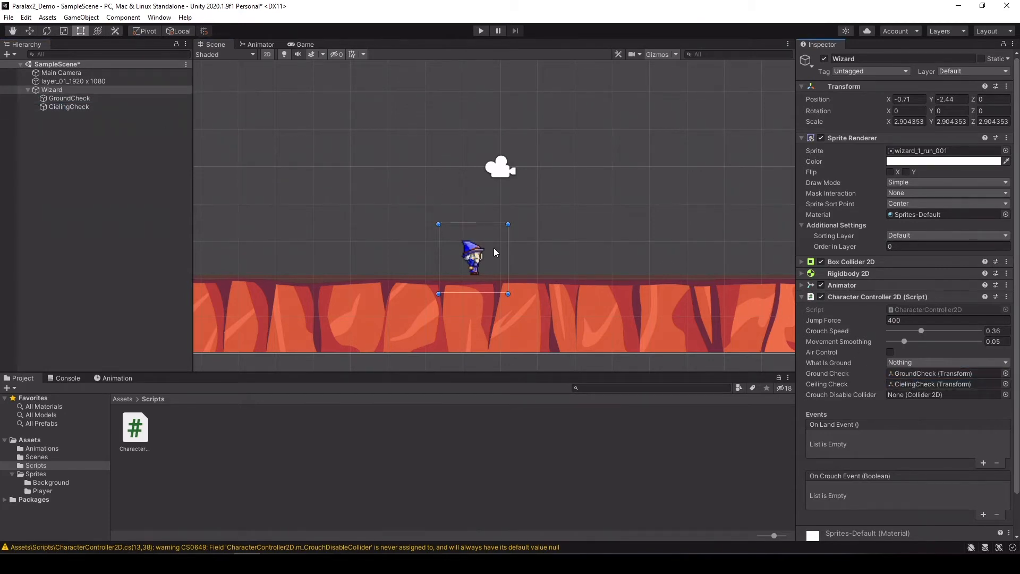
# Move GroundCheck down to the wizard's feet and CielingCheck up to its head.
pyautogui.click(84, 100)
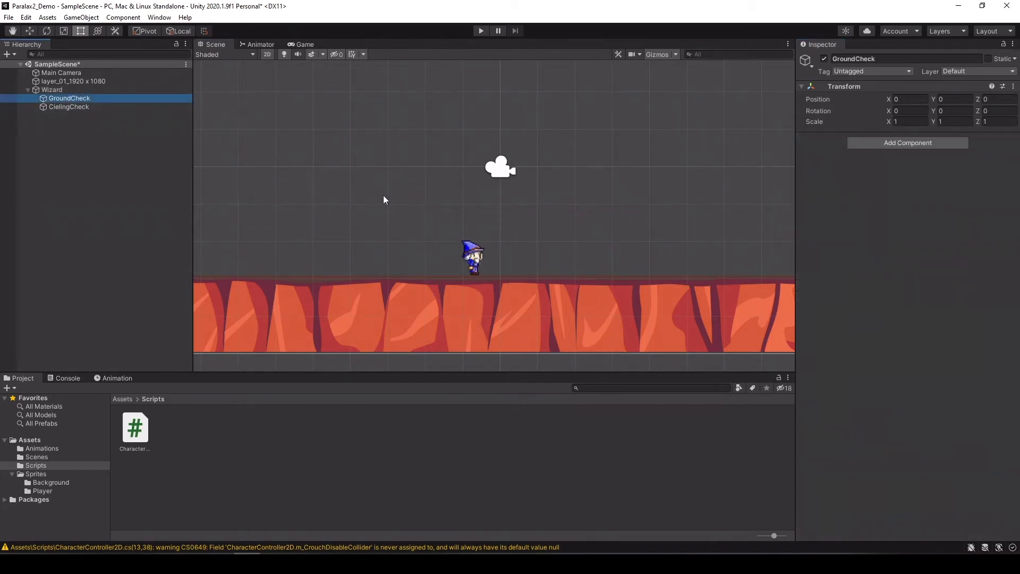
pyautogui.press('w')
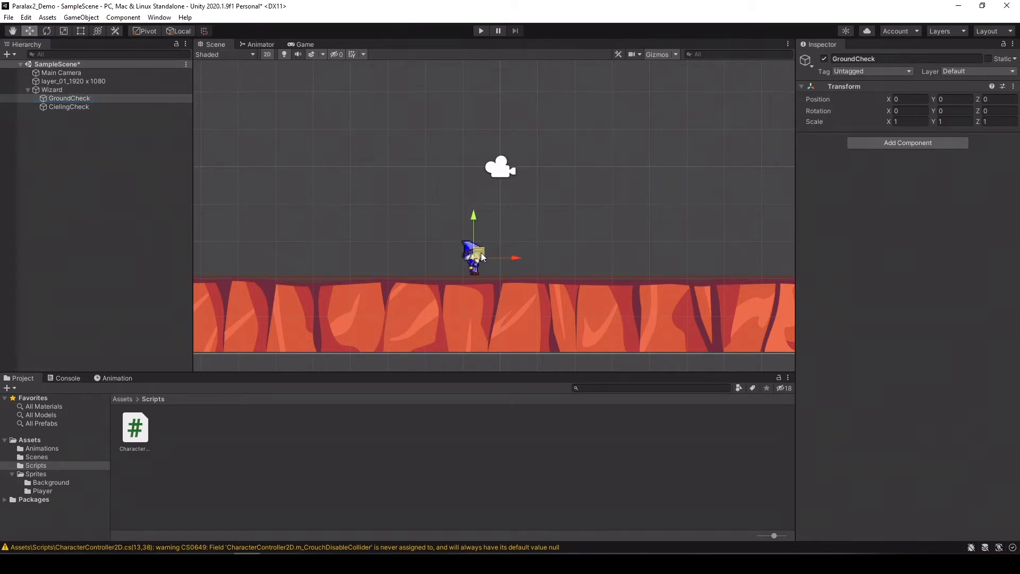
pyautogui.moveTo(480, 253); pyautogui.dragTo(481, 270)
pyautogui.click(154, 107)
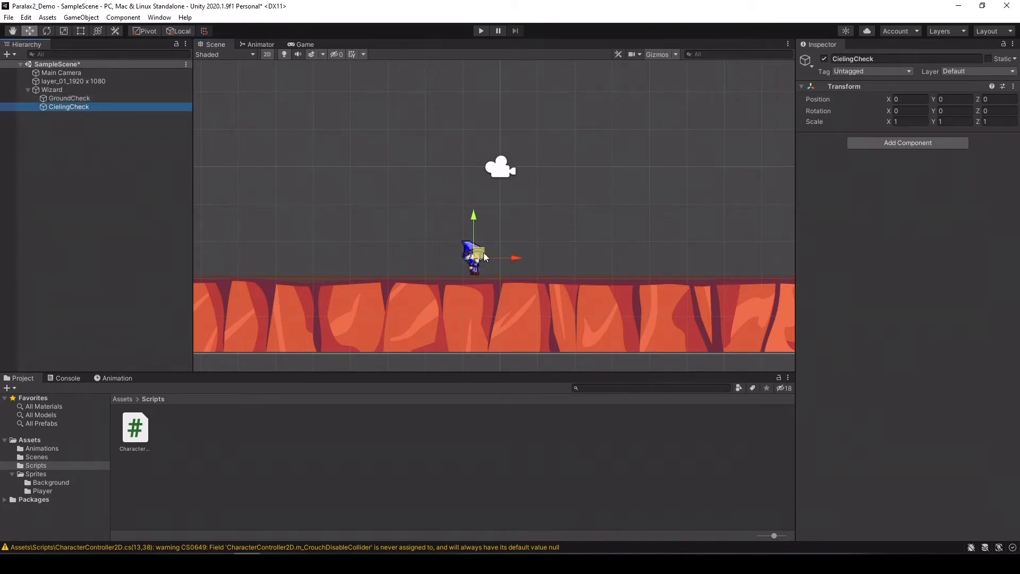
pyautogui.moveTo(481, 254); pyautogui.dragTo(481, 245)
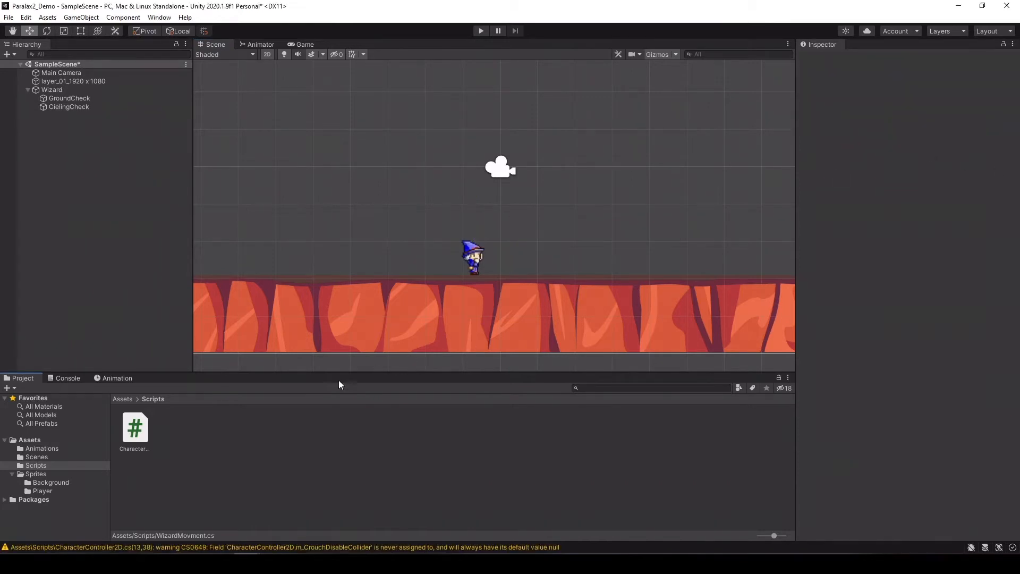
# Create a C# script named WizardController in the Scripts folder and open it in Visual Studio.
pyautogui.rightClick(176, 425)
pyautogui.moveTo(251, 144)
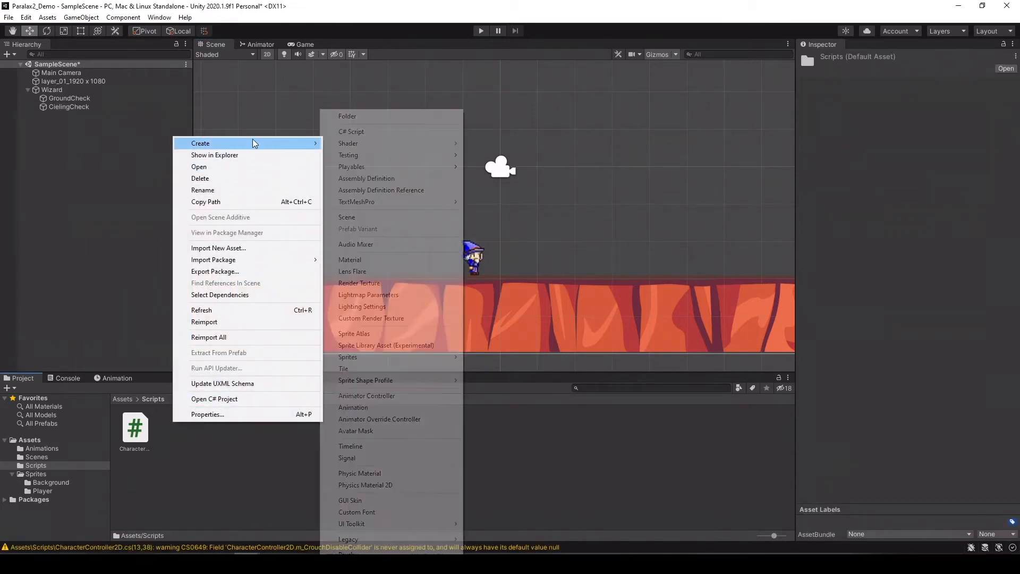
pyautogui.click(353, 134)
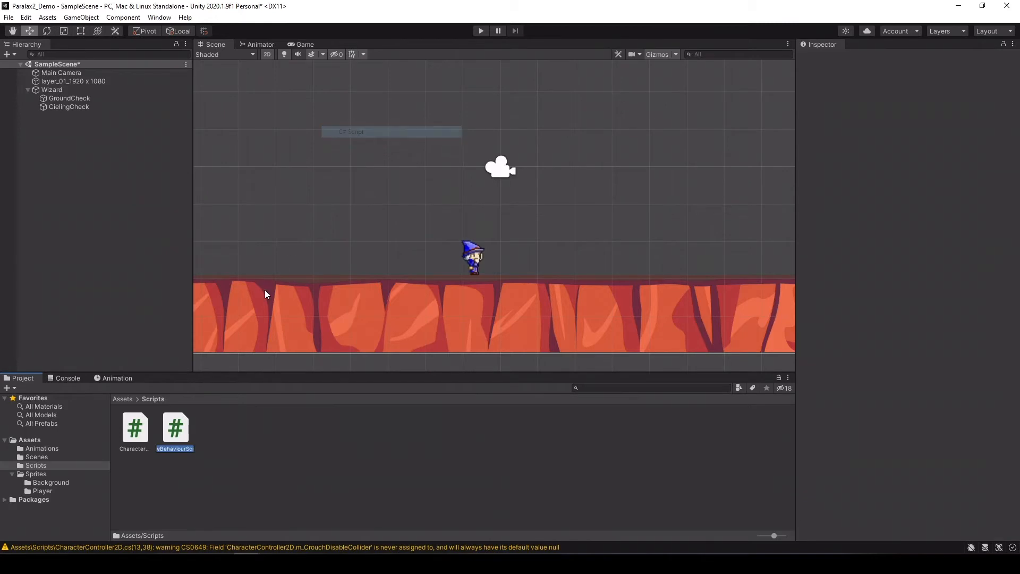
pyautogui.press('Return')
pyautogui.doubleClick(186, 444)
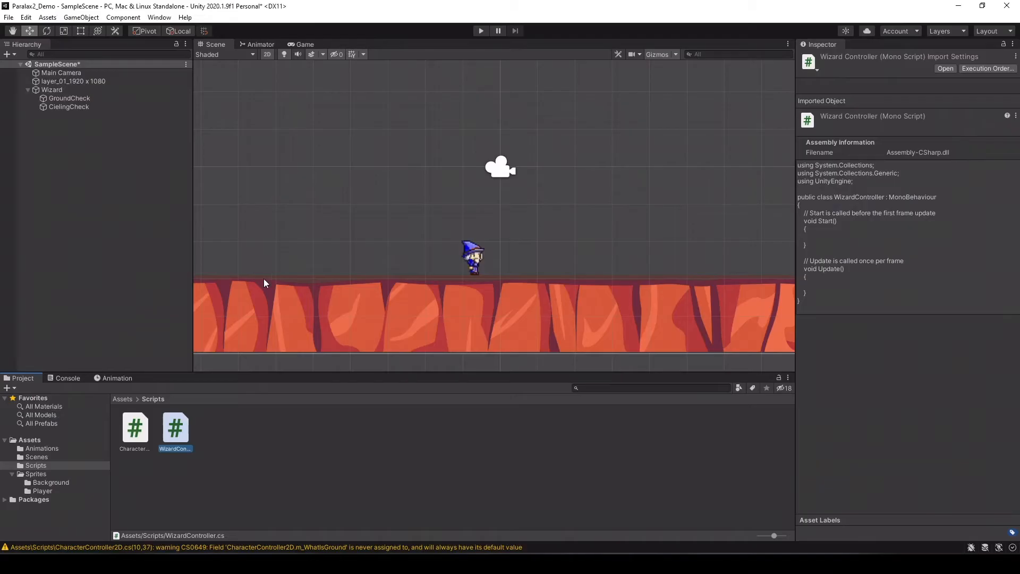
pyautogui.doubleClick(176, 425)
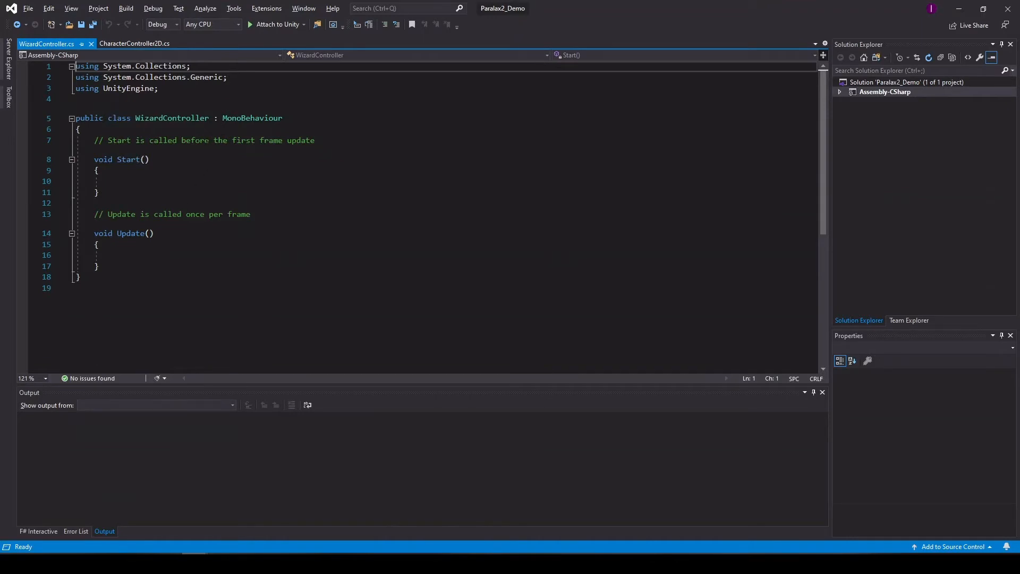
# Declare a public float variable speed with the value 20f at the start of the WizardController class.
pyautogui.click(288, 130)
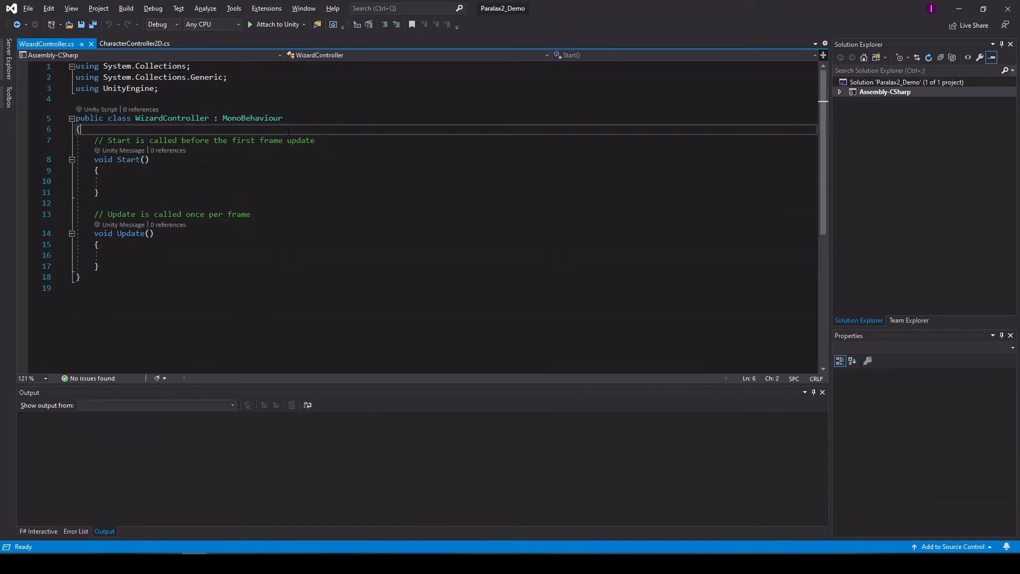
pyautogui.press('Return')
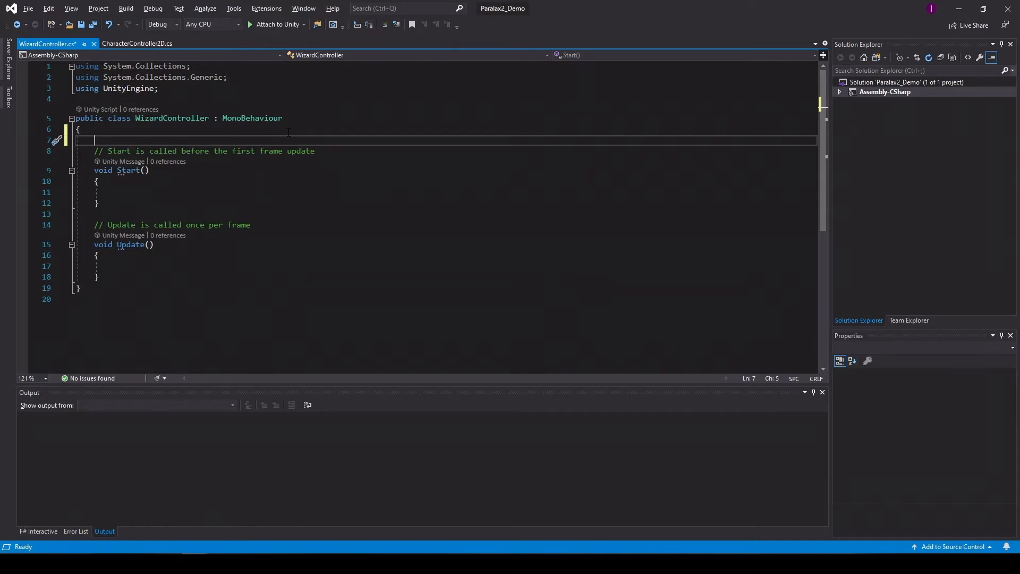
pyautogui.write('p')
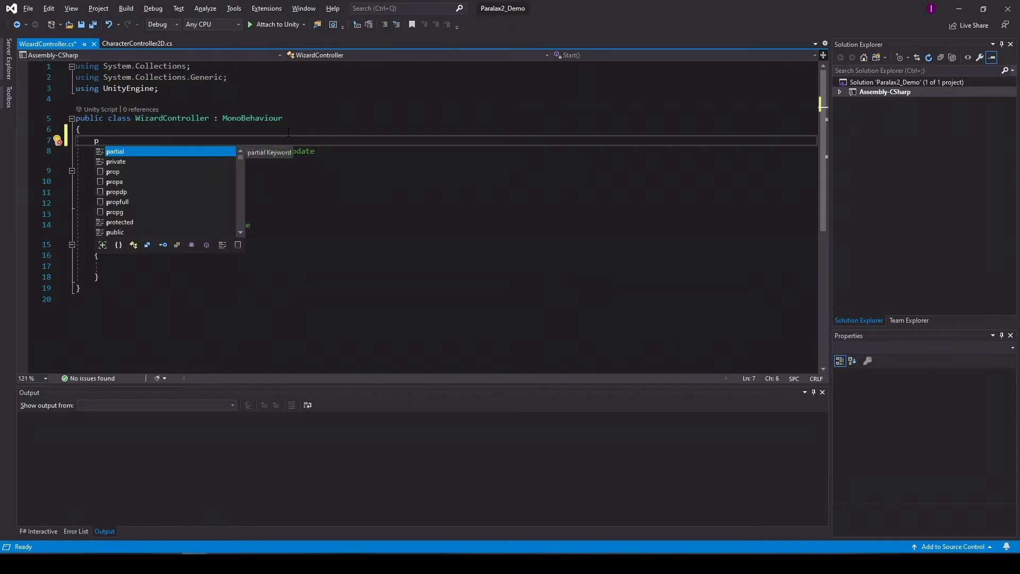
pyautogui.write('ublic ')
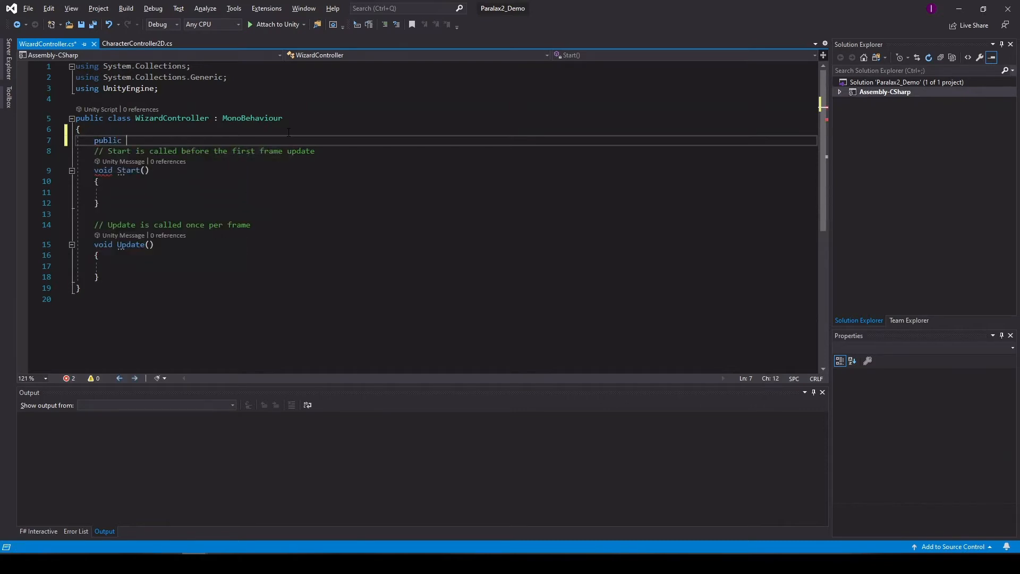
pyautogui.write('float spee')
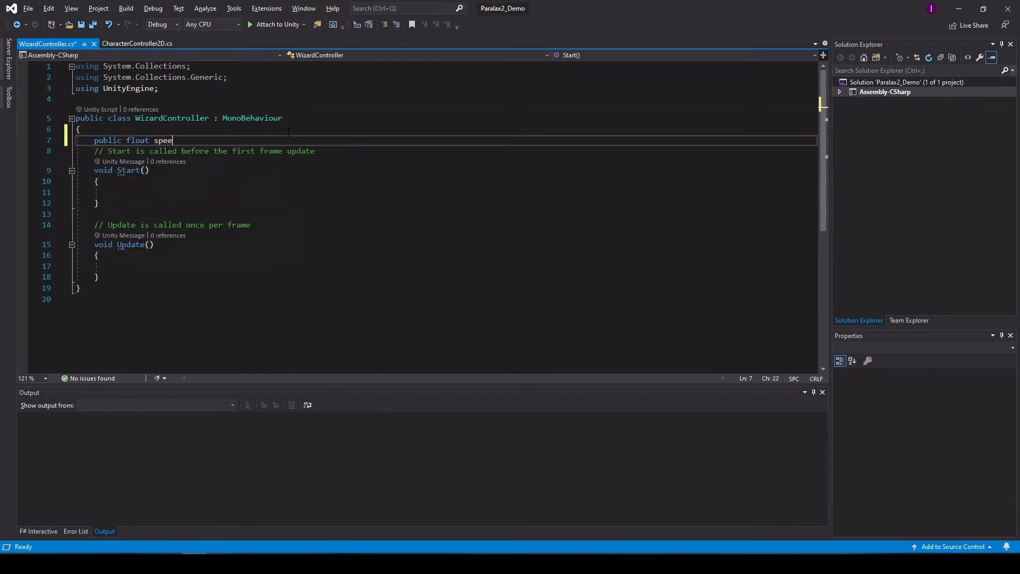
pyautogui.write('d = ')
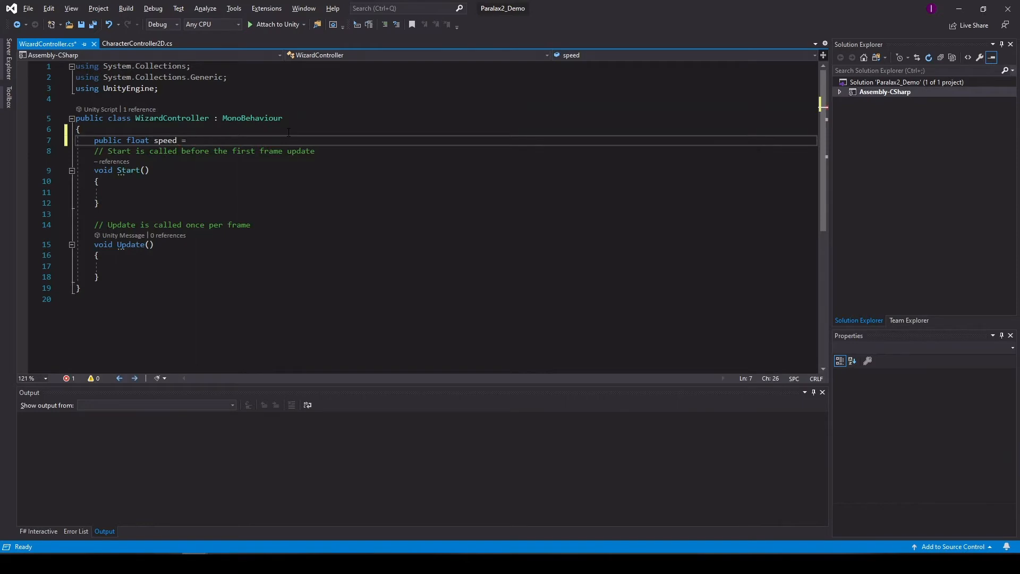
pyautogui.write('20f;')
pyautogui.press('Return')
# Declare a public CharacterController2D variable named characterController below the speed variable.
pyautogui.write('public ')
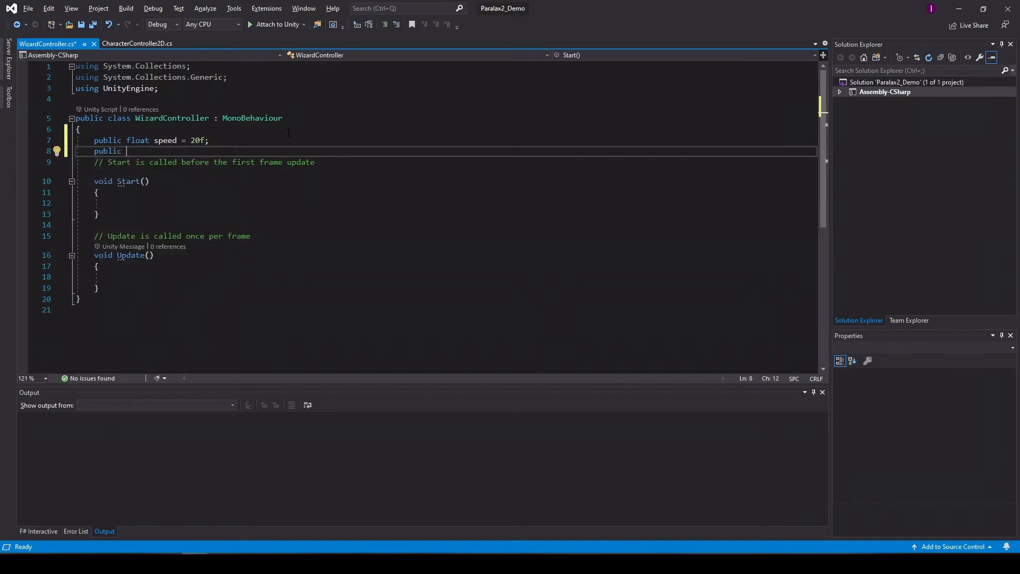
pyautogui.write('Chara')
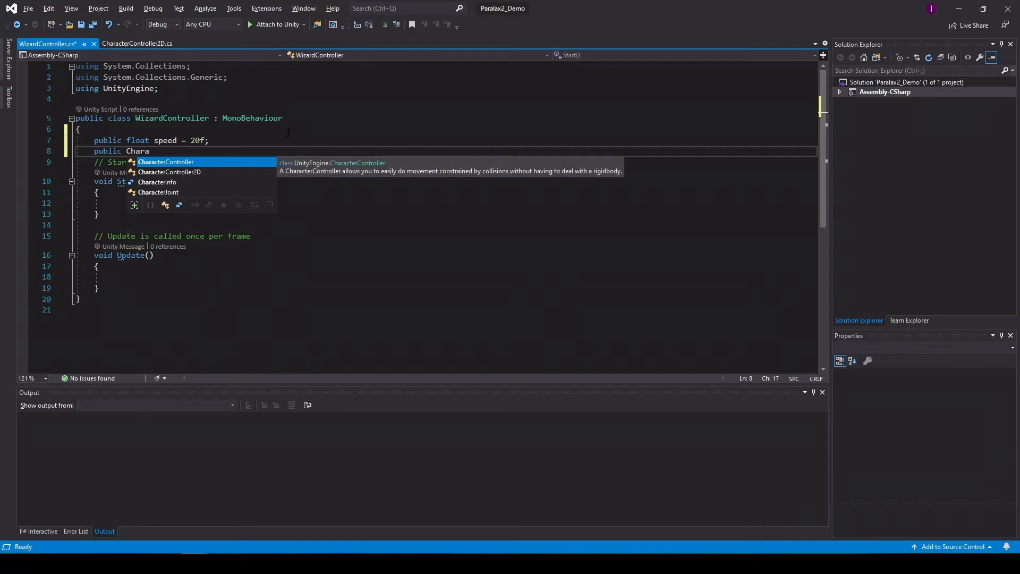
pyautogui.press('Down')
pyautogui.press('Tab')
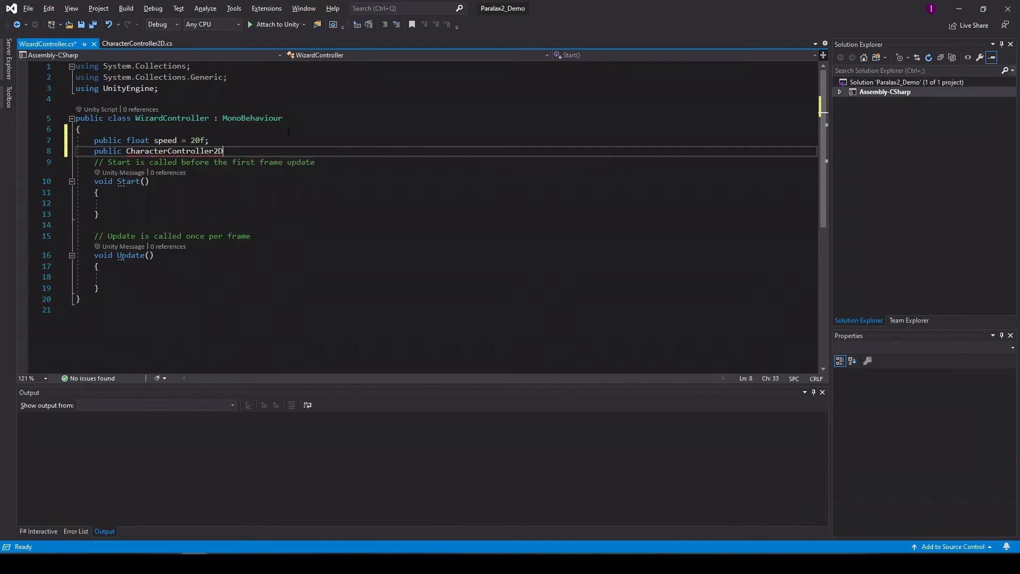
pyautogui.write('ch')
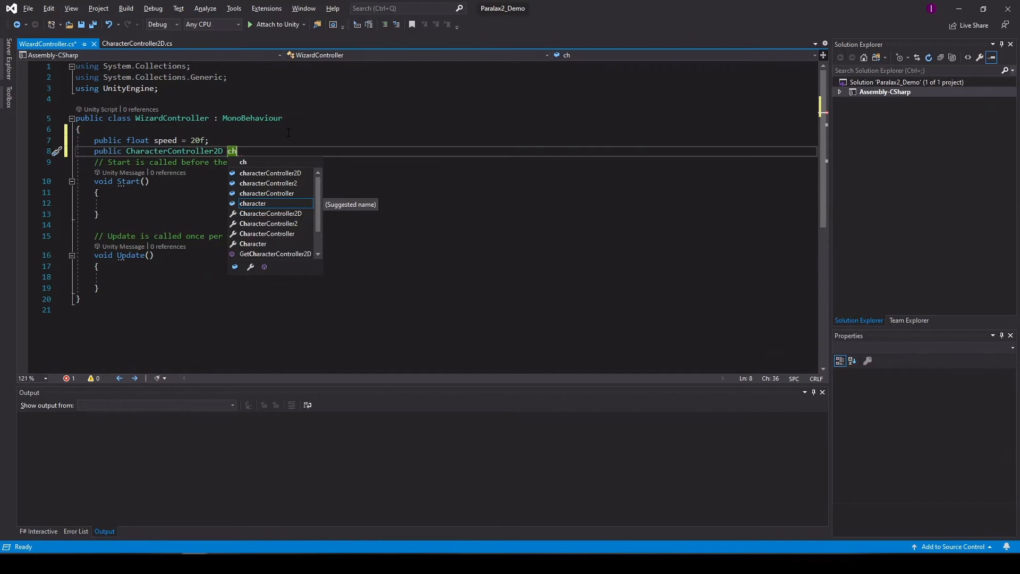
pyautogui.press('Down')
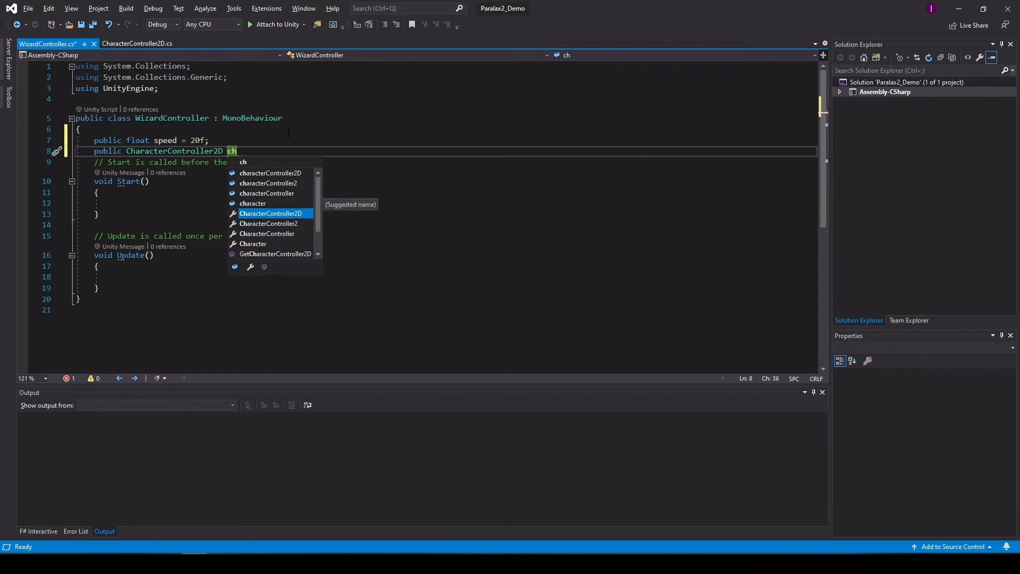
pyautogui.press('Up')
pyautogui.press('Up')
pyautogui.press('Up')
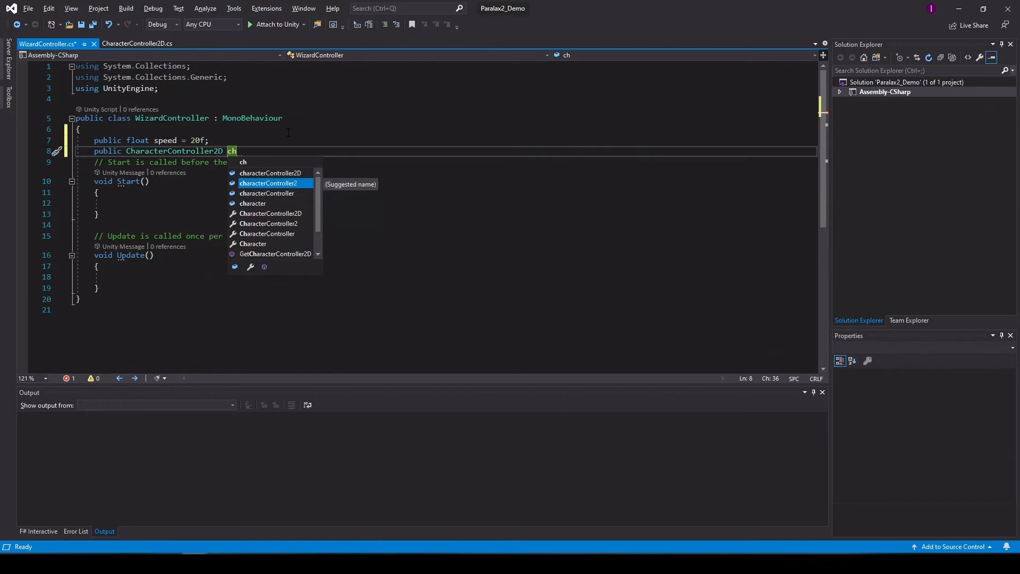
pyautogui.press('Down')
pyautogui.press('Tab')
pyautogui.write(';')
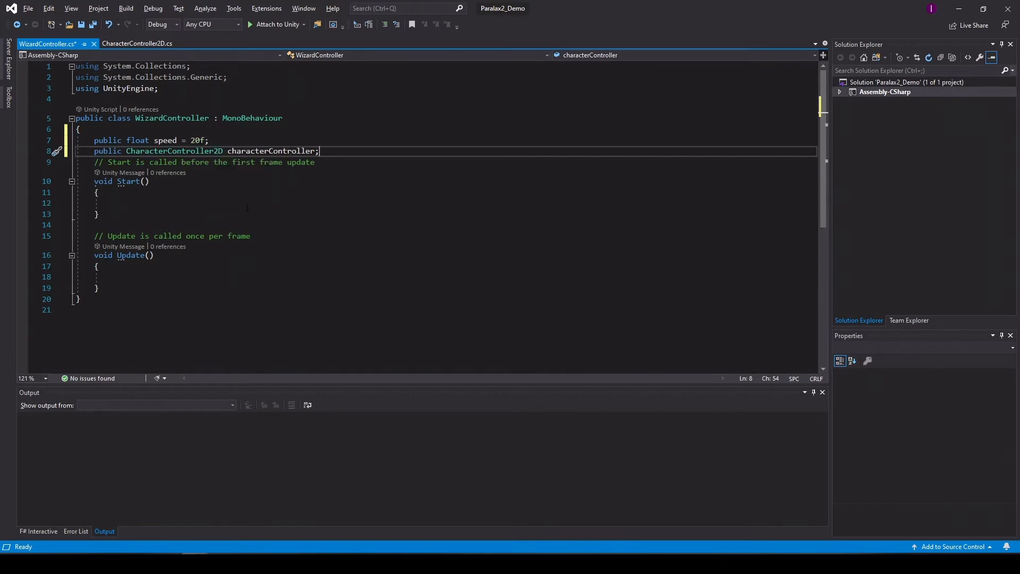
# In Start(), assign GetComponent<CharacterController2D>() to characterController.
pyautogui.hotkey('alt', 'Tab')
pyautogui.doubleClick(274, 151)
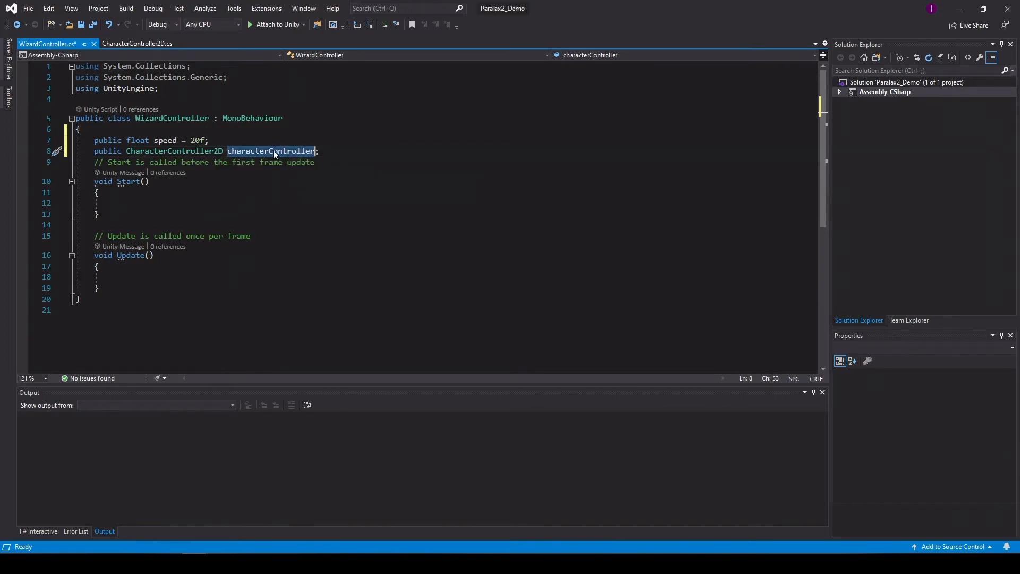
pyautogui.hotkey('ctrl', 'c')
pyautogui.click(504, 203)
pyautogui.hotkey('ctrl', 'v')
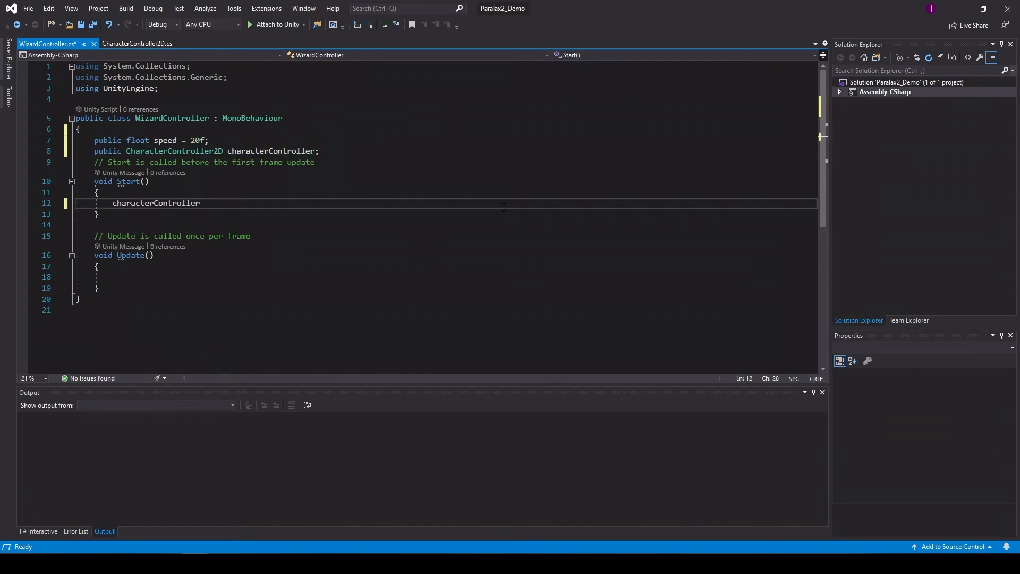
pyautogui.write('= ge')
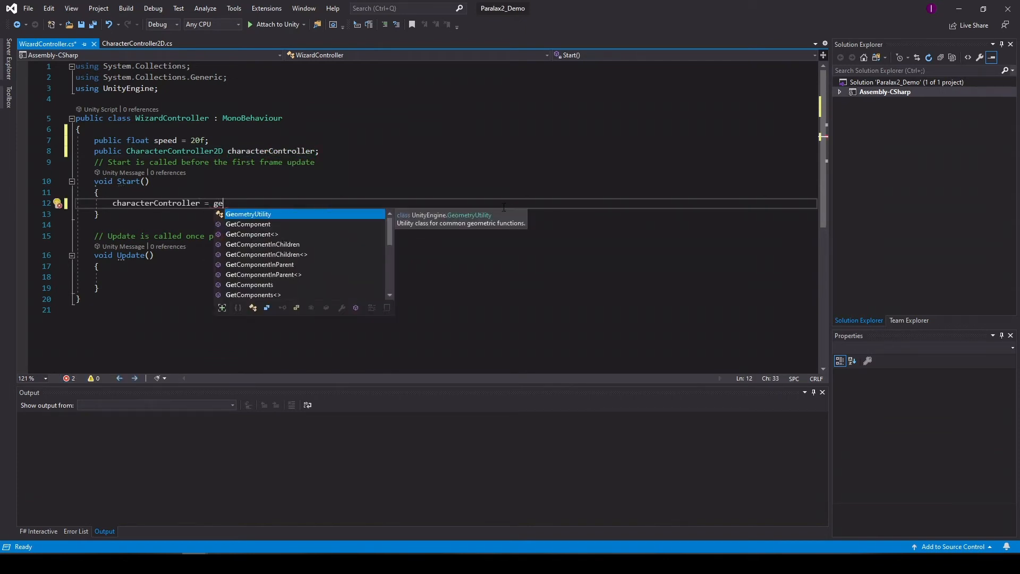
pyautogui.write('tComponent<')
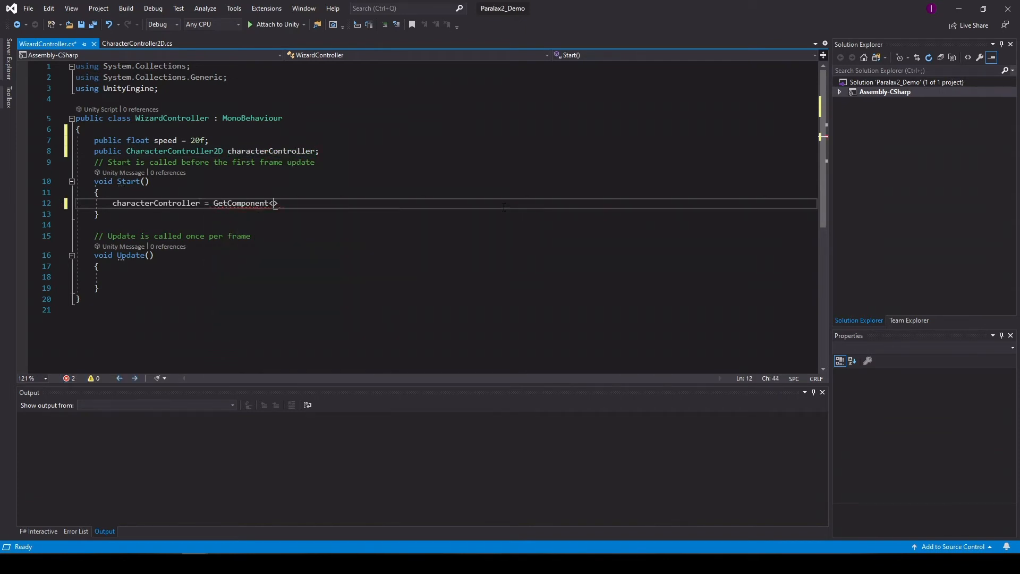
pyautogui.write('Cha')
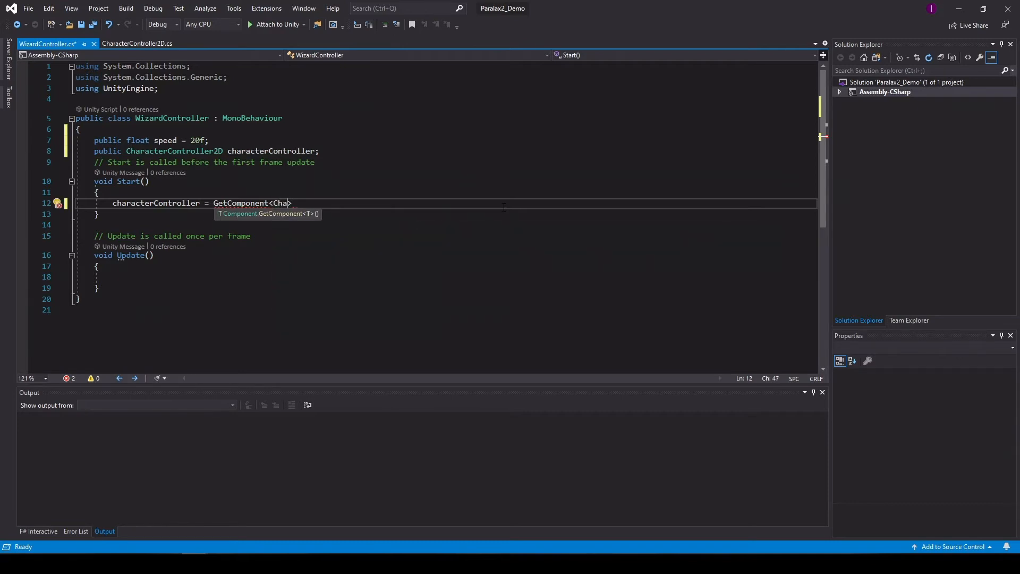
pyautogui.write('racterController2D>')
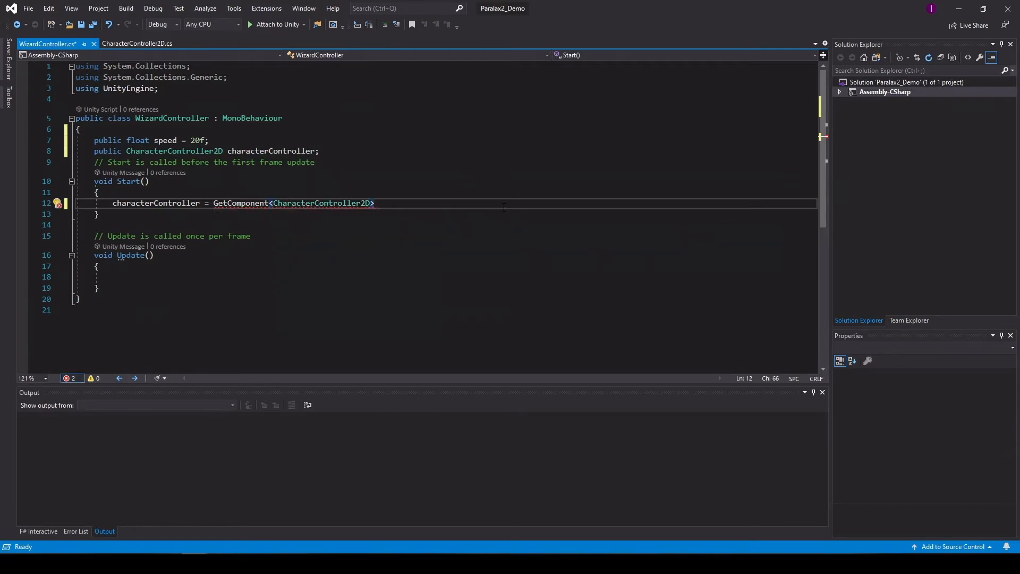
pyautogui.write('();')
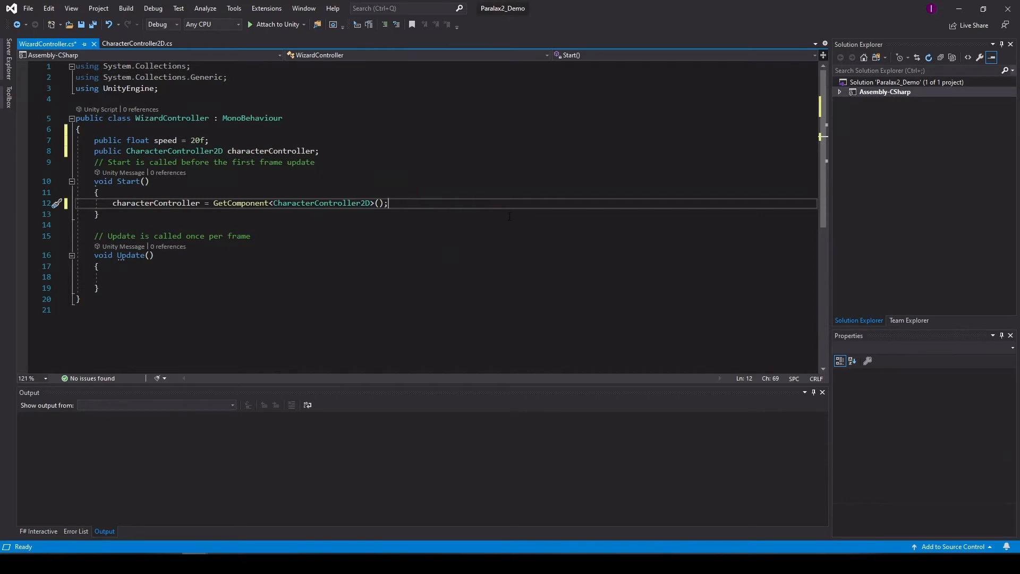
# Begin a statement in the body of Update() with Input.GetAxisRaw.
pyautogui.scroll(-3, 509, 215)
pyautogui.click(147, 176)
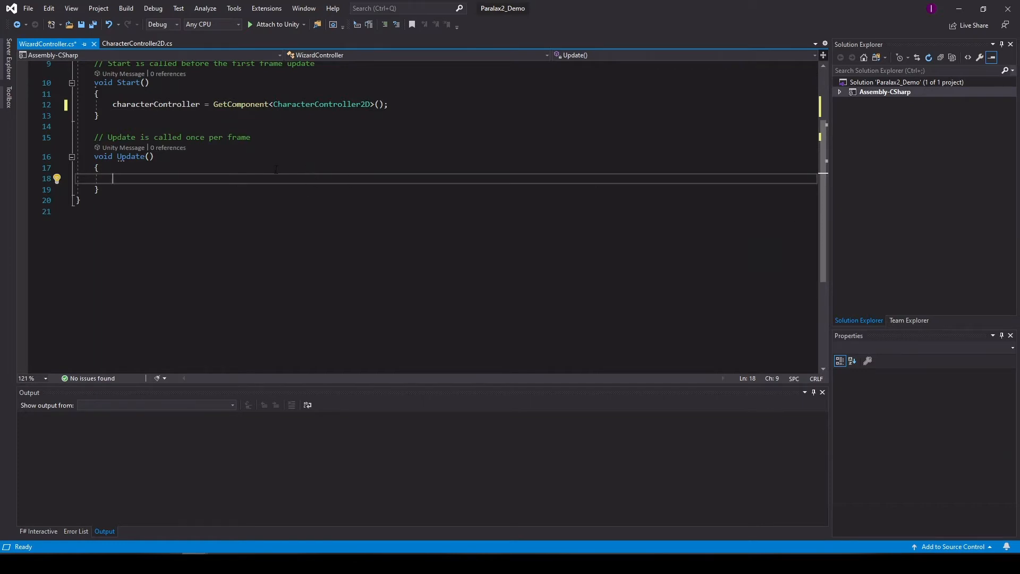
pyautogui.write('i')
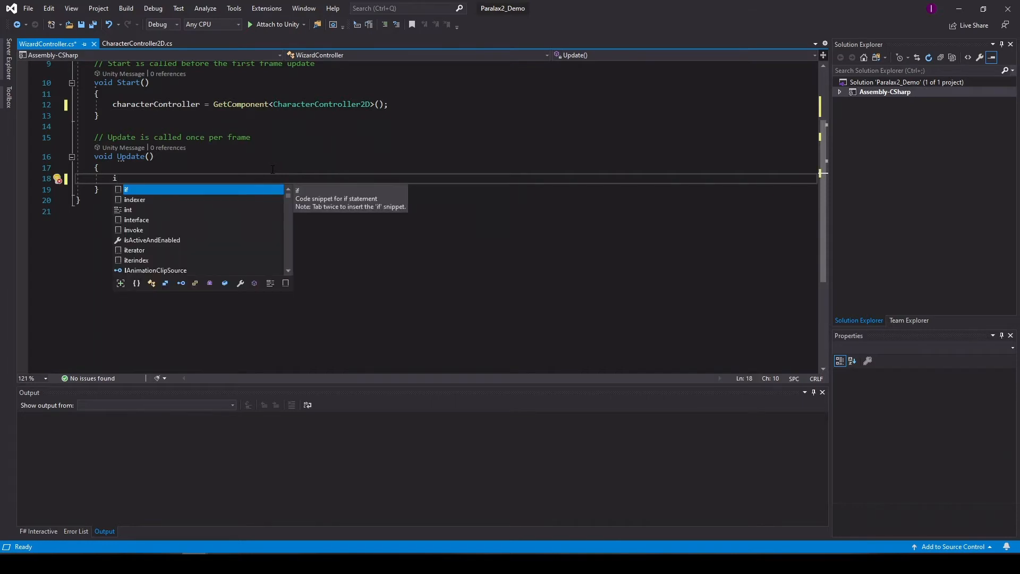
pyautogui.press('BackSpace')
pyautogui.write('In')
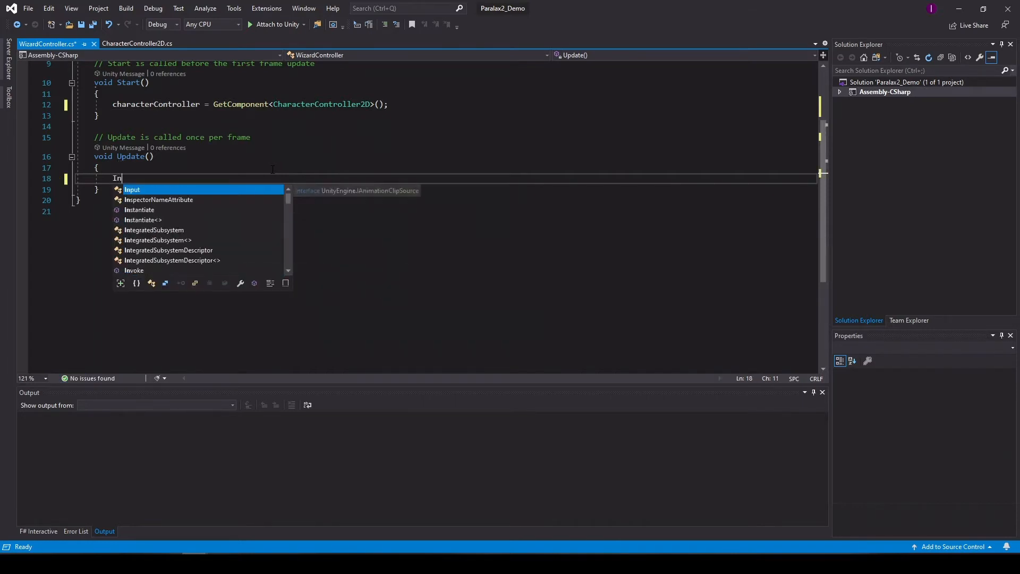
pyautogui.write('put.')
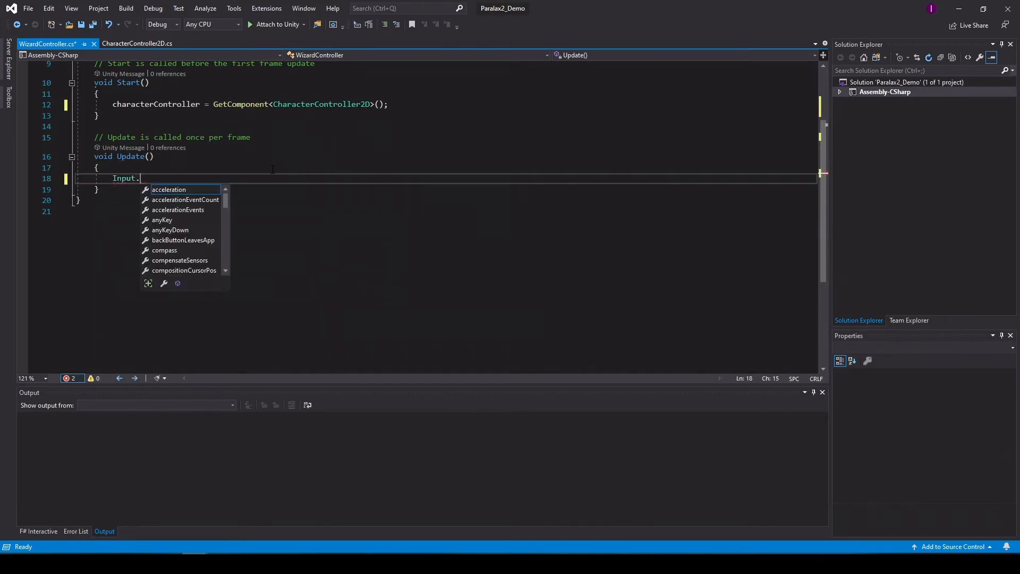
pyautogui.write('getAux')
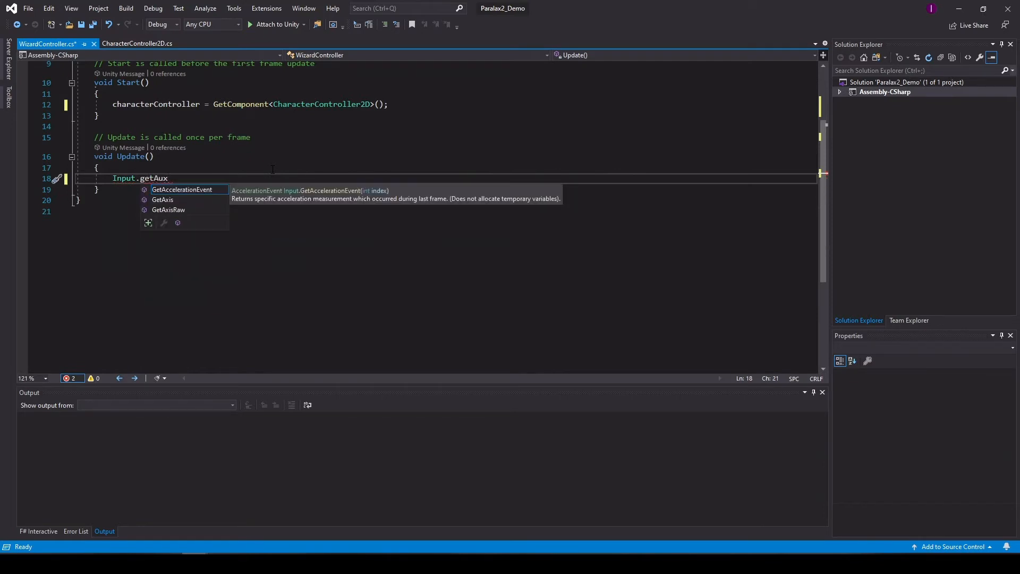
pyautogui.press('Down')
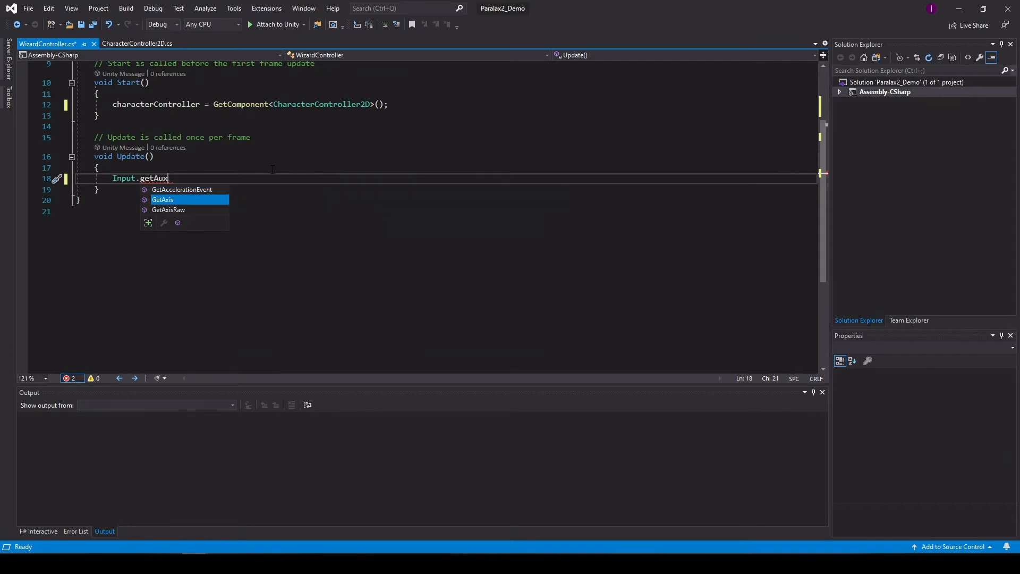
pyautogui.press('Down')
pyautogui.press('Tab')
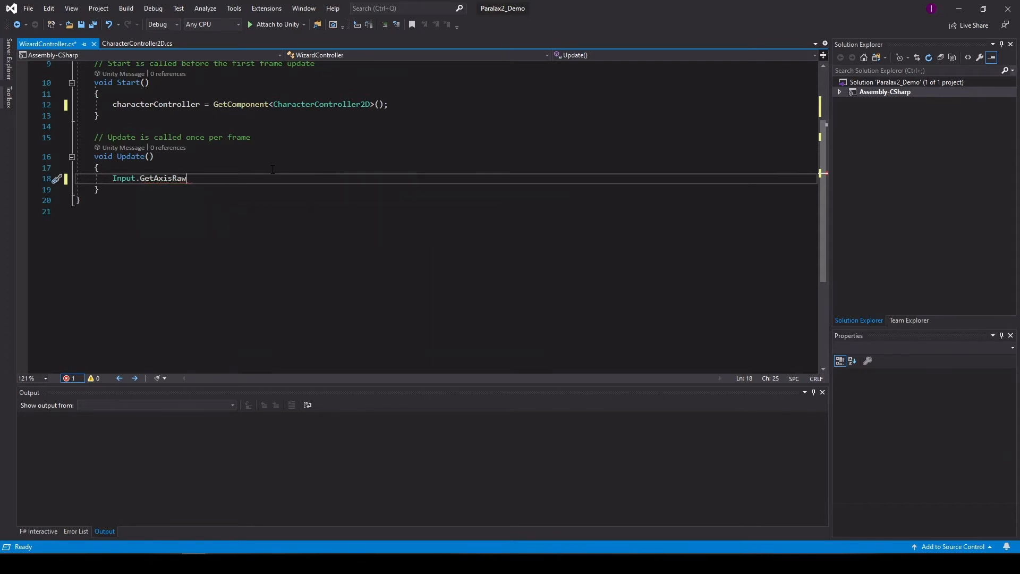
# Pass "Horizontal" as the axis name to GetAxisRaw and multiply the call by speed, ending the statement with a semicolon.
pyautogui.write('("')
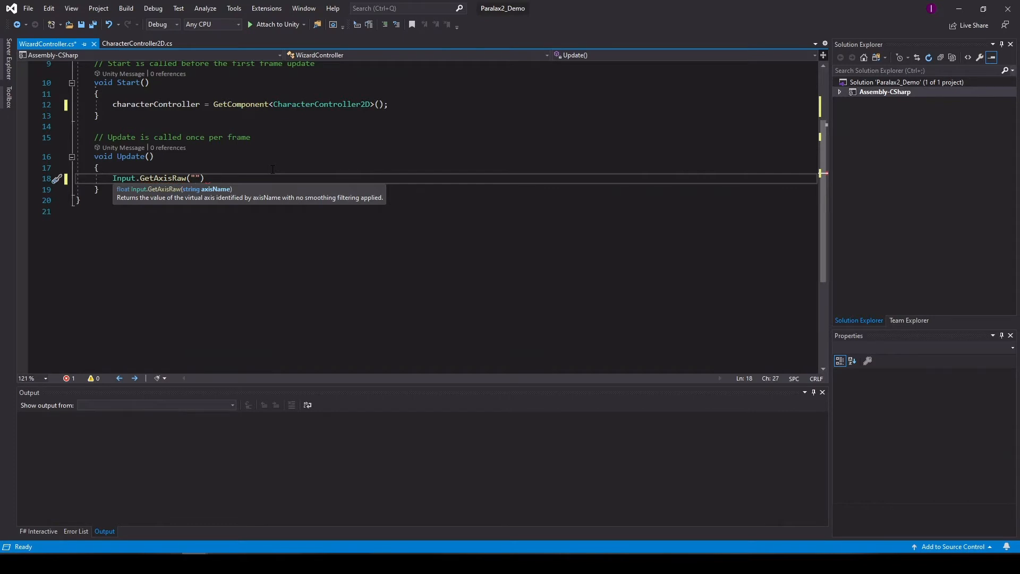
pyautogui.write('Horizontal") * ')
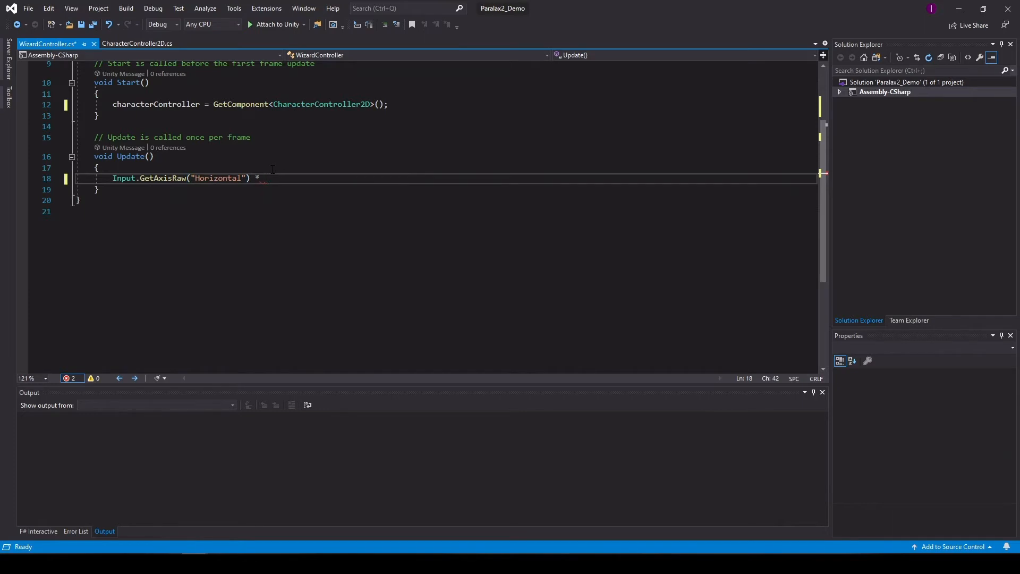
pyautogui.write('run')
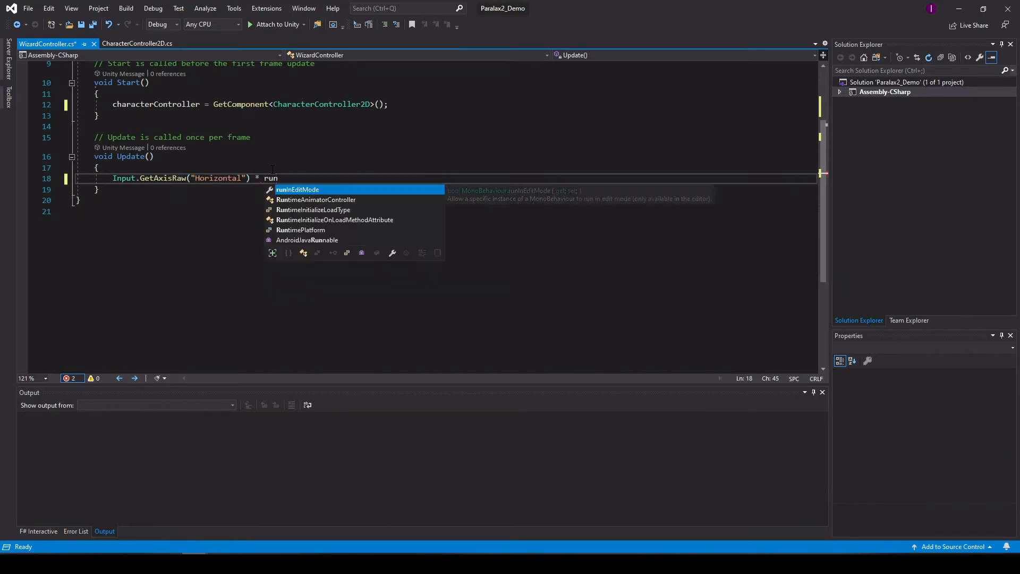
pyautogui.scroll(2, 272, 169)
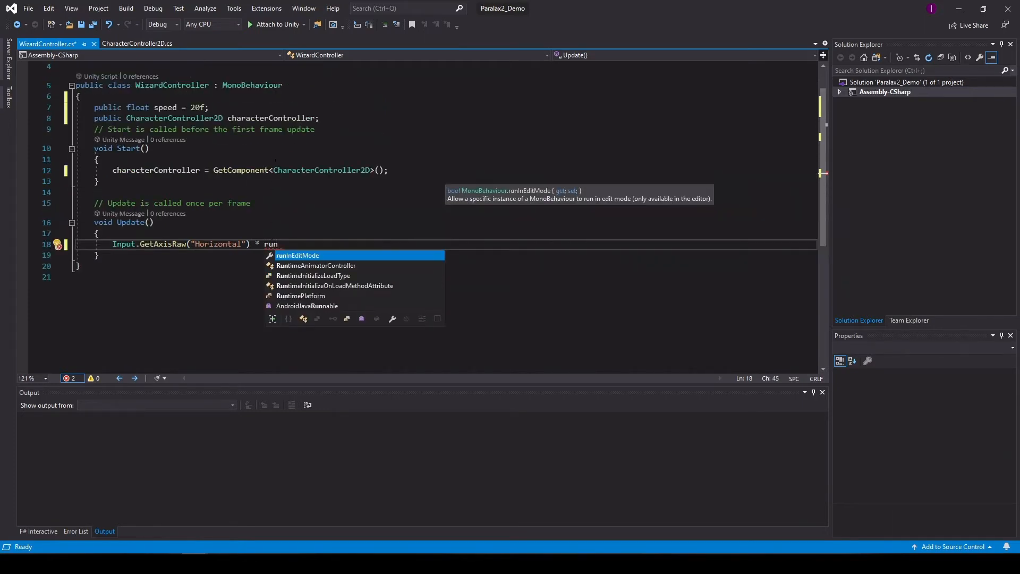
pyautogui.press('BackSpace')
pyautogui.press('BackSpace')
pyautogui.press('BackSpace')
pyautogui.write('speed;')
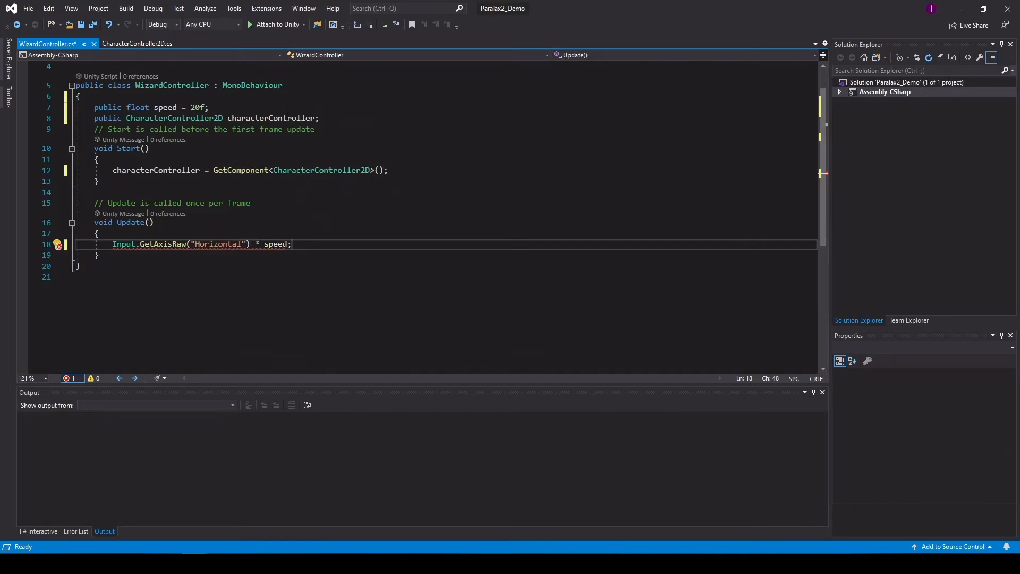
# Declare a private float variable named horizontalMove below the characterController declaration.
pyautogui.click(346, 119)
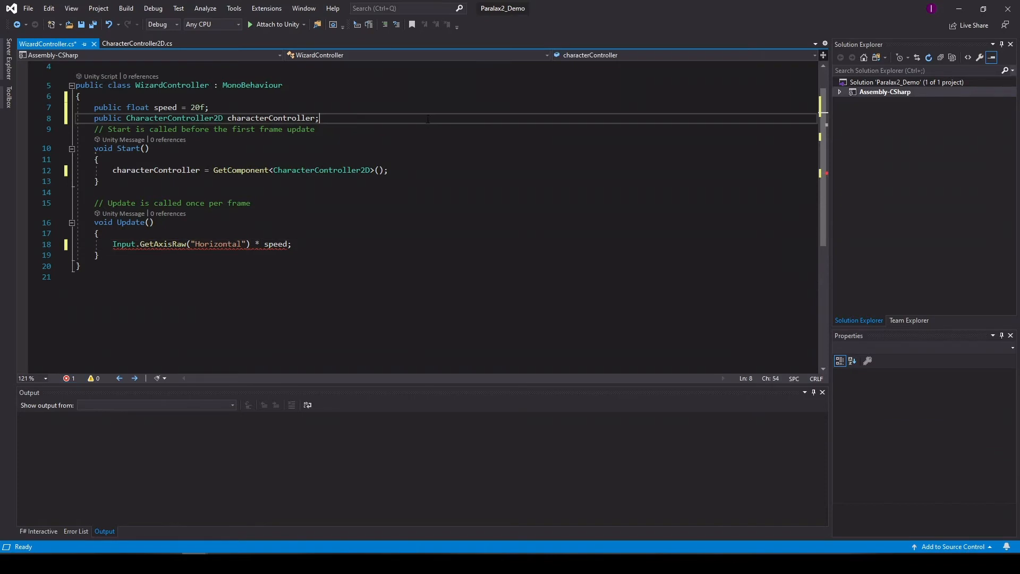
pyautogui.press('Return')
pyautogui.write('pub')
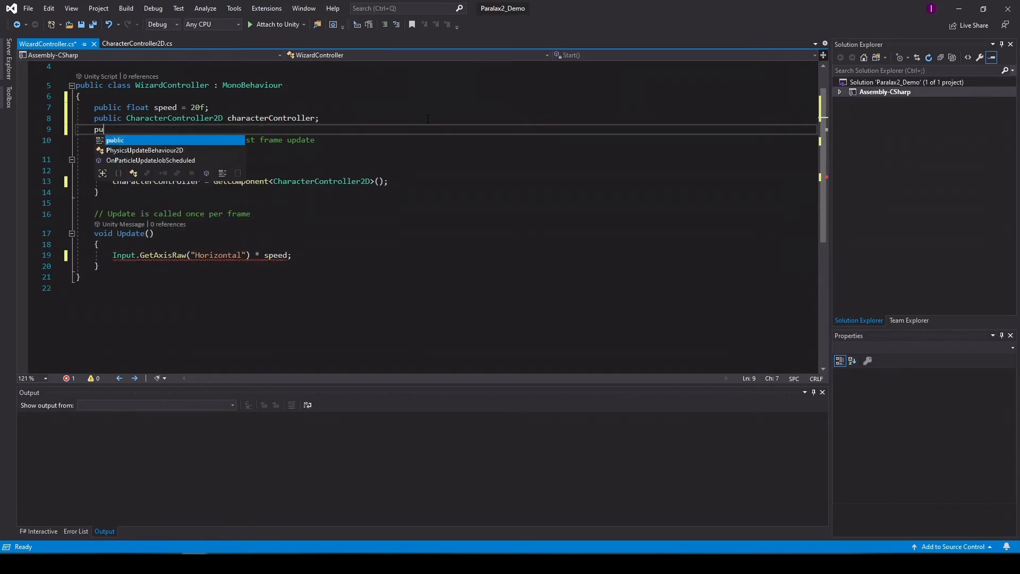
pyautogui.press('BackSpace')
pyautogui.press('BackSpace')
pyautogui.write('rivate ')
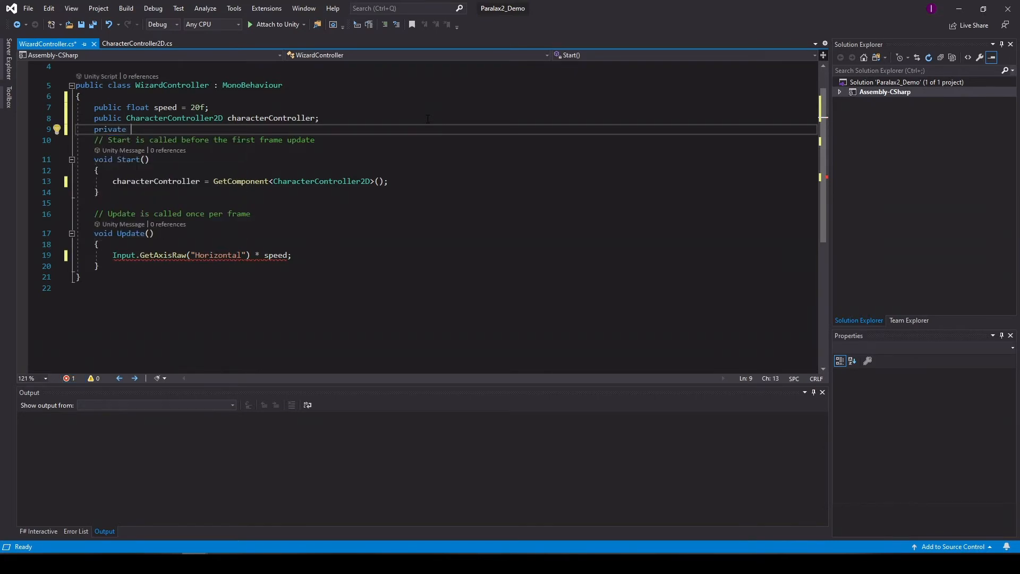
pyautogui.write('folat ')
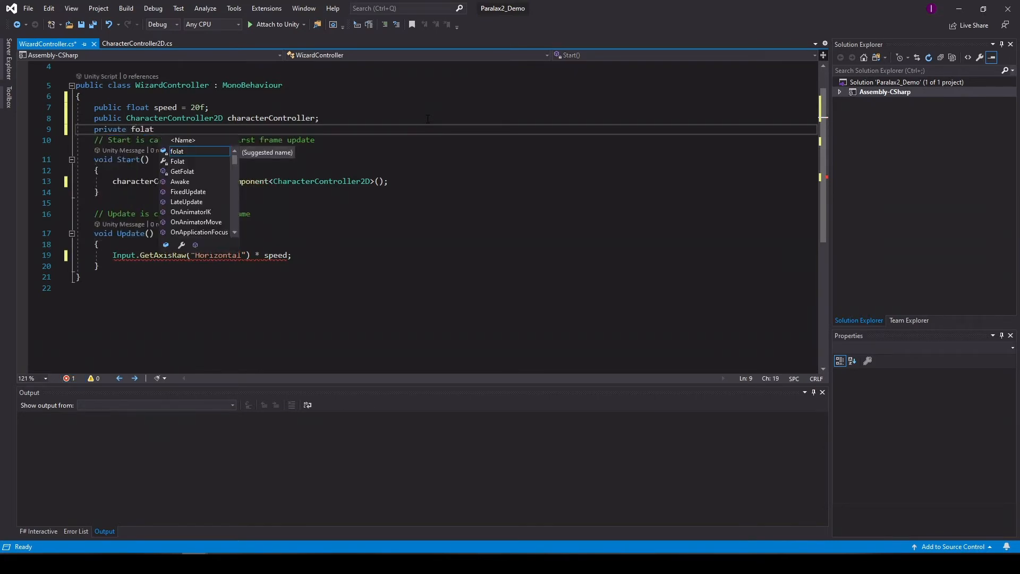
pyautogui.write('hor')
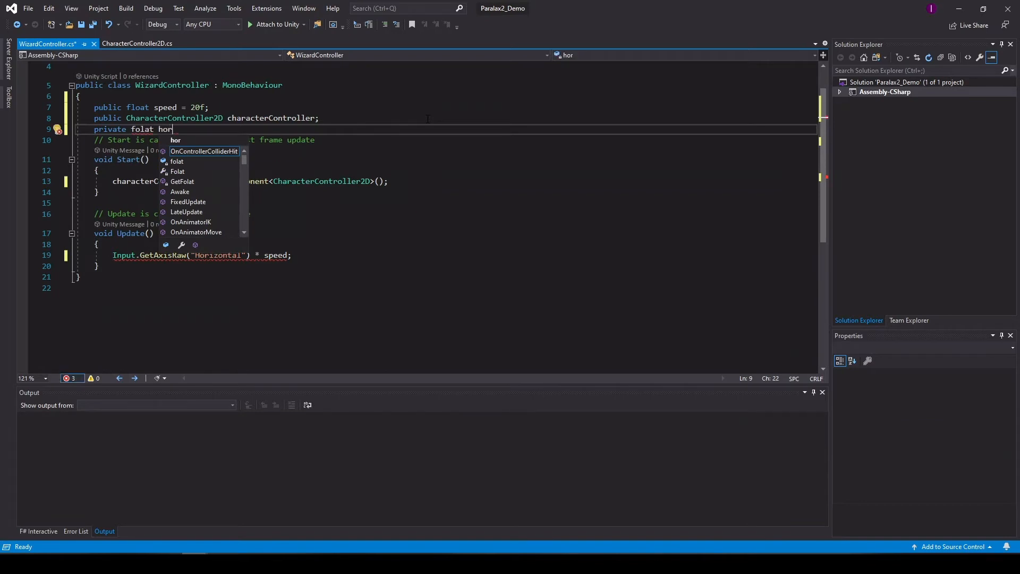
pyautogui.write('izontalMove')
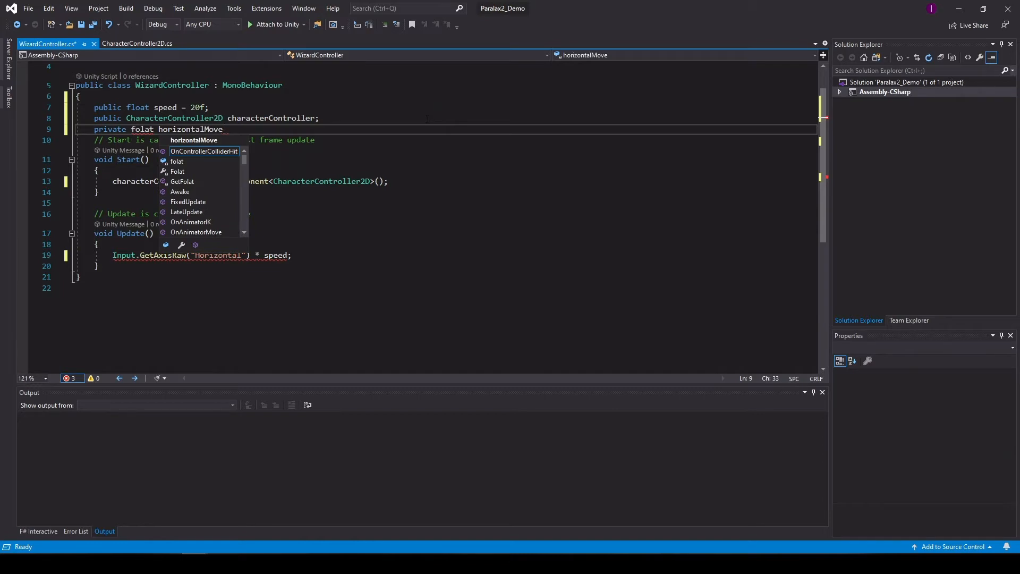
pyautogui.write(';')
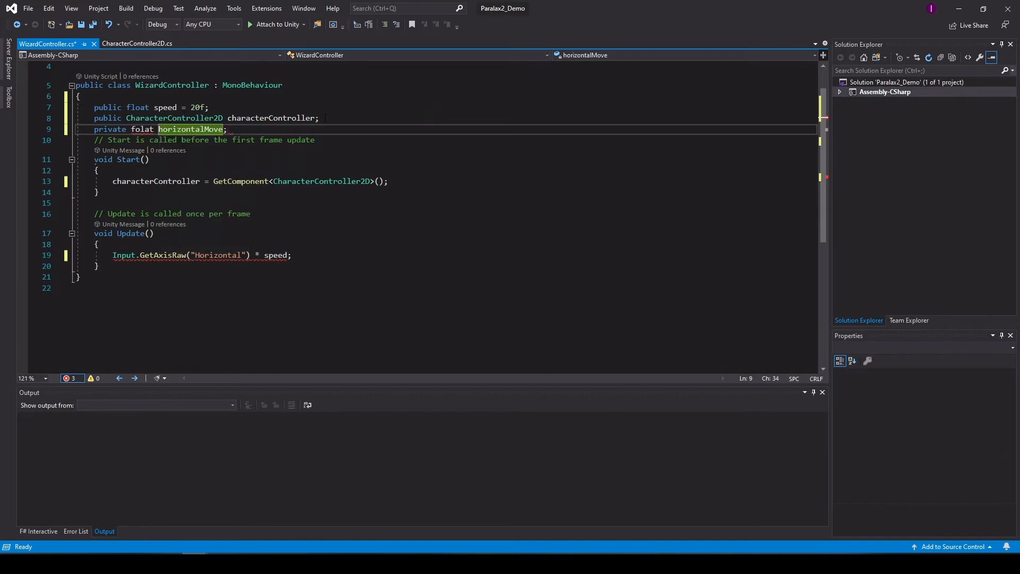
# Correct the misspelled type in the horizontalMove declaration to float, reusing the word from the speed declaration.
pyautogui.doubleClick(137, 107)
pyautogui.hotkey('ctrl', 'c')
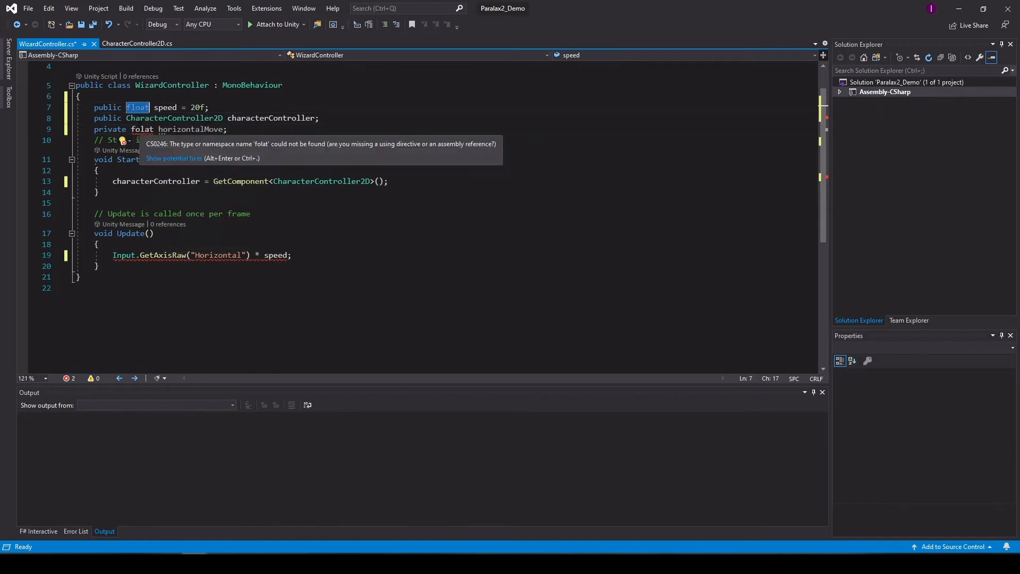
pyautogui.doubleClick(142, 129)
pyautogui.hotkey('ctrl', 'v')
# Assign the Input.GetAxisRaw("Horizontal") * speed expression in Update() to horizontalMove.
pyautogui.doubleClick(199, 130)
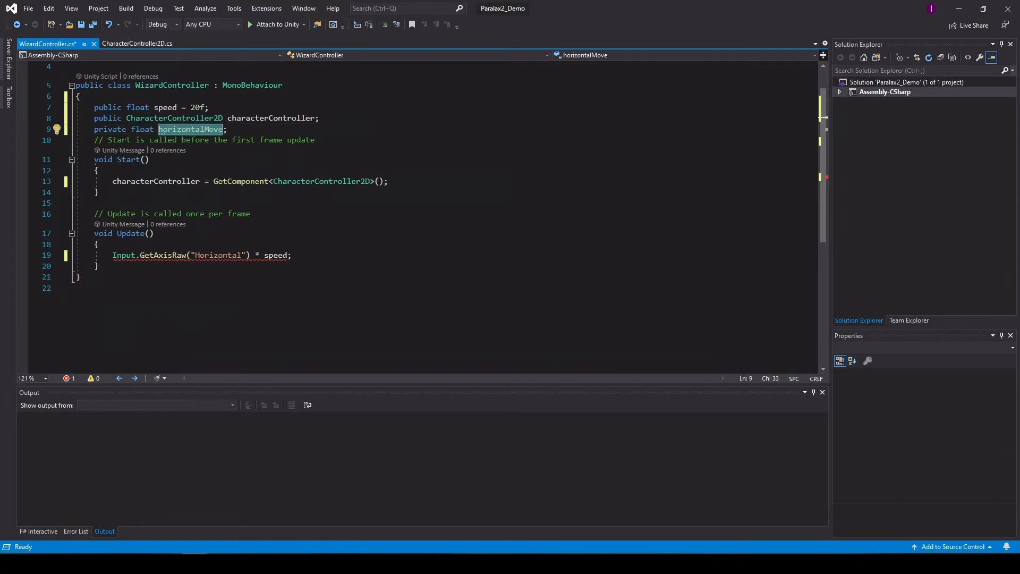
pyautogui.hotkey('ctrl', 'c')
pyautogui.click(112, 255)
pyautogui.hotkey('ctrl', 'v')
pyautogui.write('=')
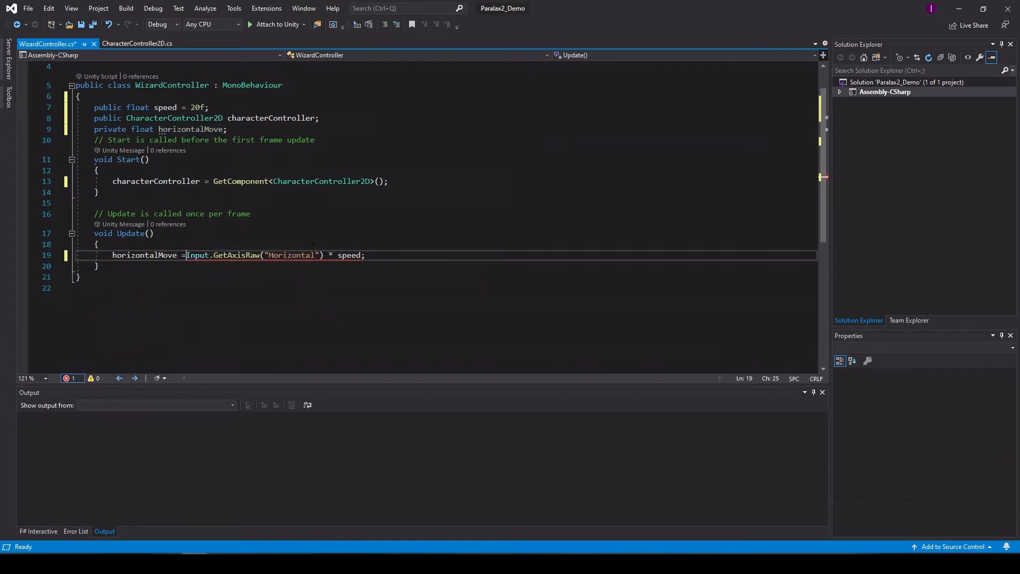
pyautogui.click(403, 255)
# Add an empty private void FixedUpdate() method below Update().
pyautogui.scroll(-2, 420, 248)
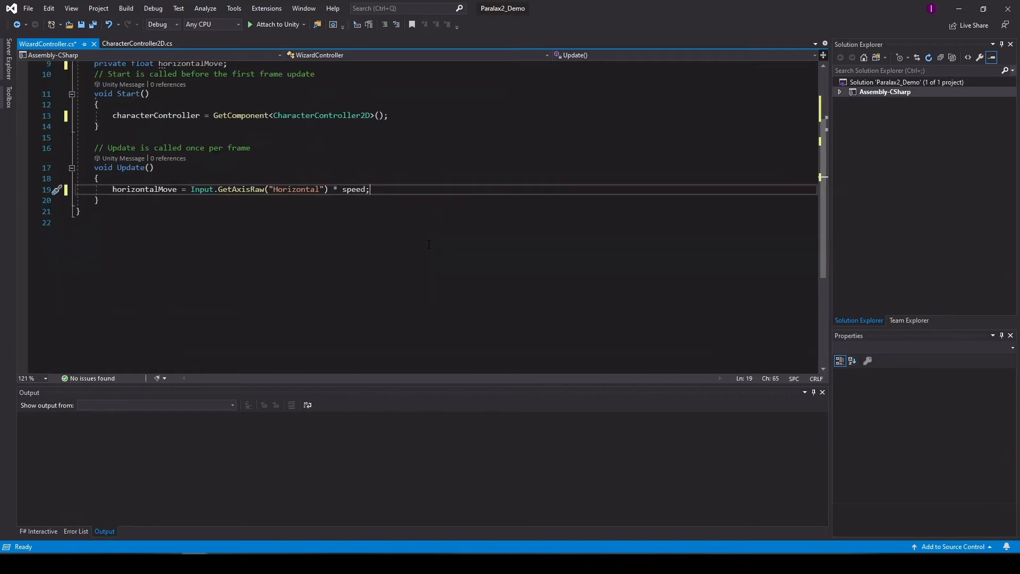
pyautogui.click(116, 202)
pyautogui.press('Return')
pyautogui.press('Return')
pyautogui.write('void')
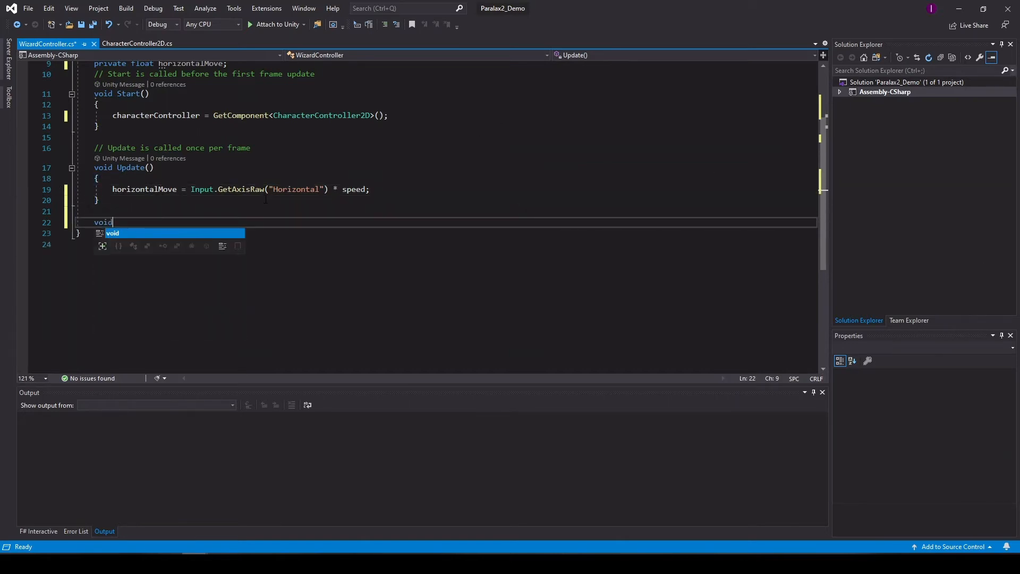
pyautogui.write(' Fixed')
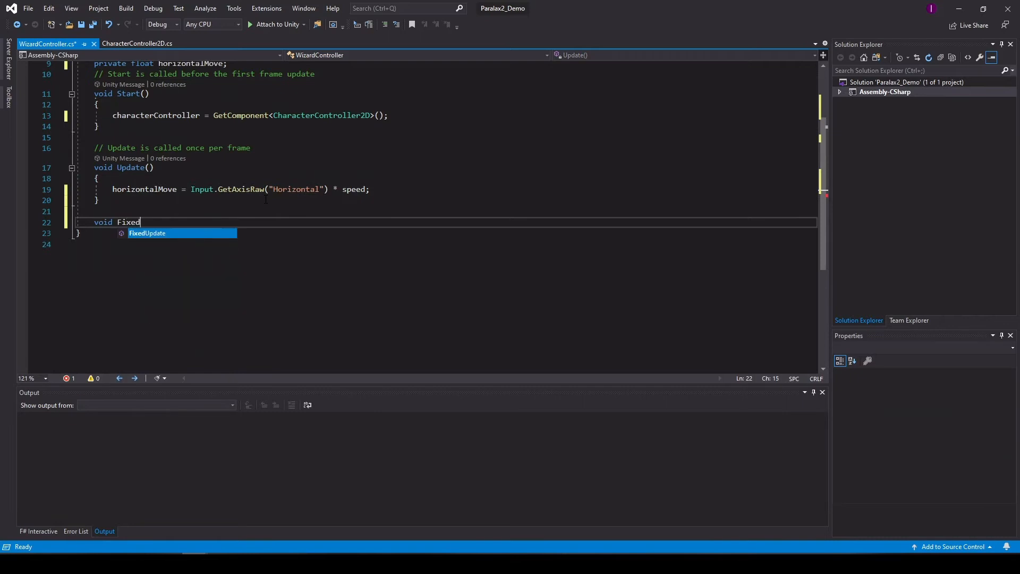
pyautogui.press('Tab')
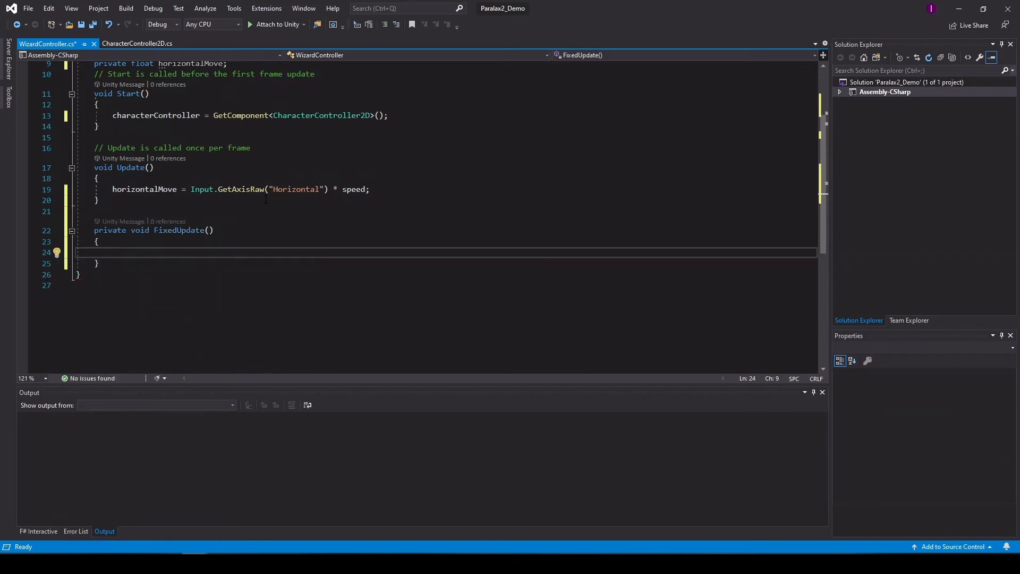
# Begin a characterController.Move call in the body of FixedUpdate().
pyautogui.write('ch')
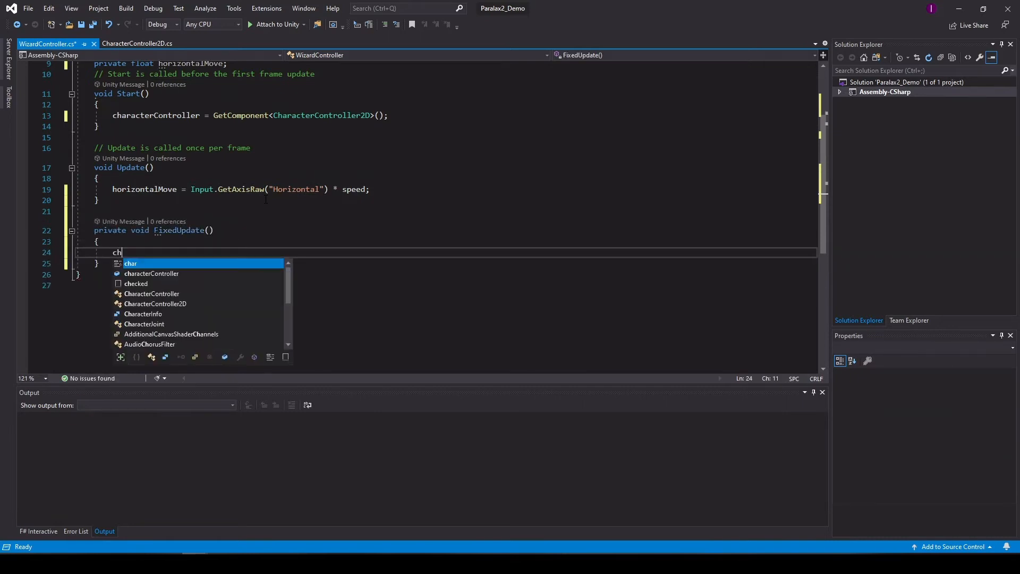
pyautogui.press('Down')
pyautogui.press('Tab')
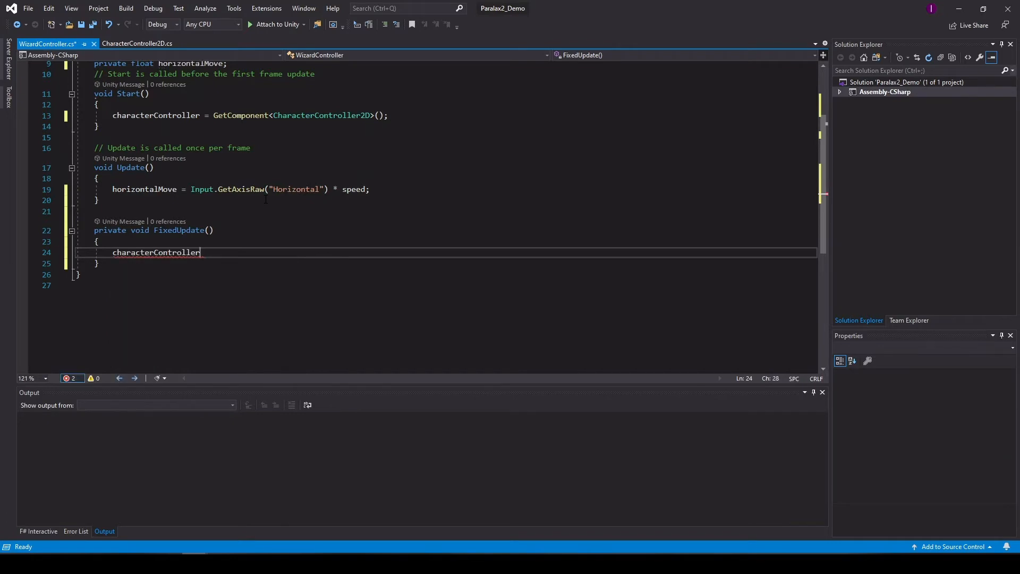
pyautogui.write('.mo')
pyautogui.press('Tab')
pyautogui.write('(')
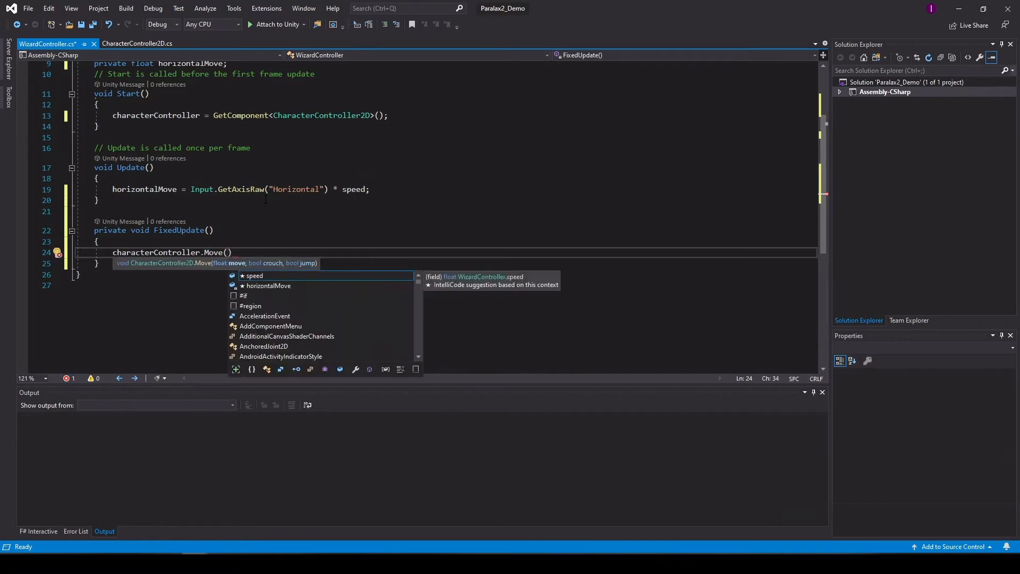
# Pass horizontalMove * Time.fixedDeltaTime as the first argument of the Move call.
pyautogui.write('hor')
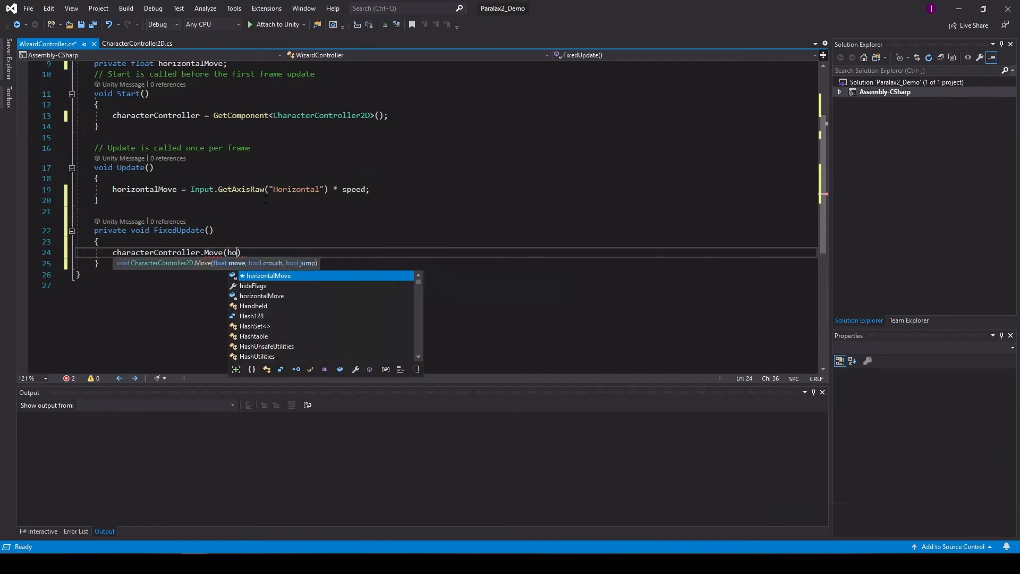
pyautogui.press('Tab')
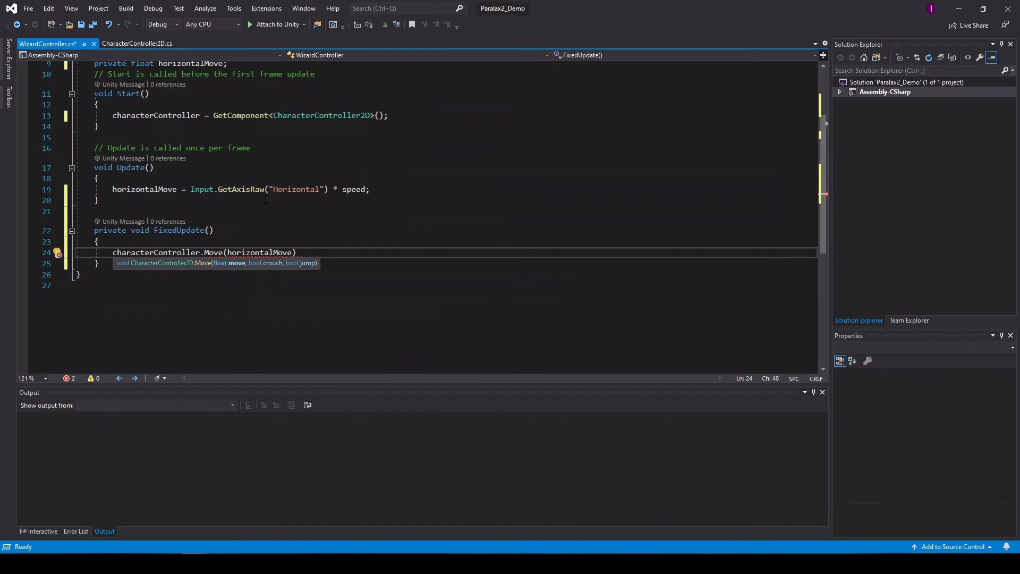
pyautogui.write('*')
pyautogui.write('Time.fixed')
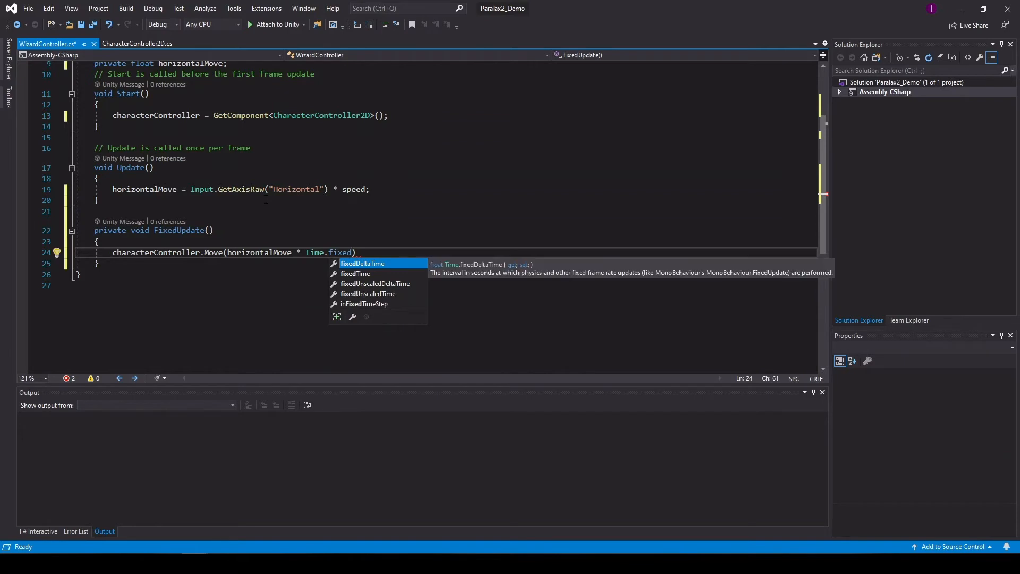
pyautogui.press('Tab')
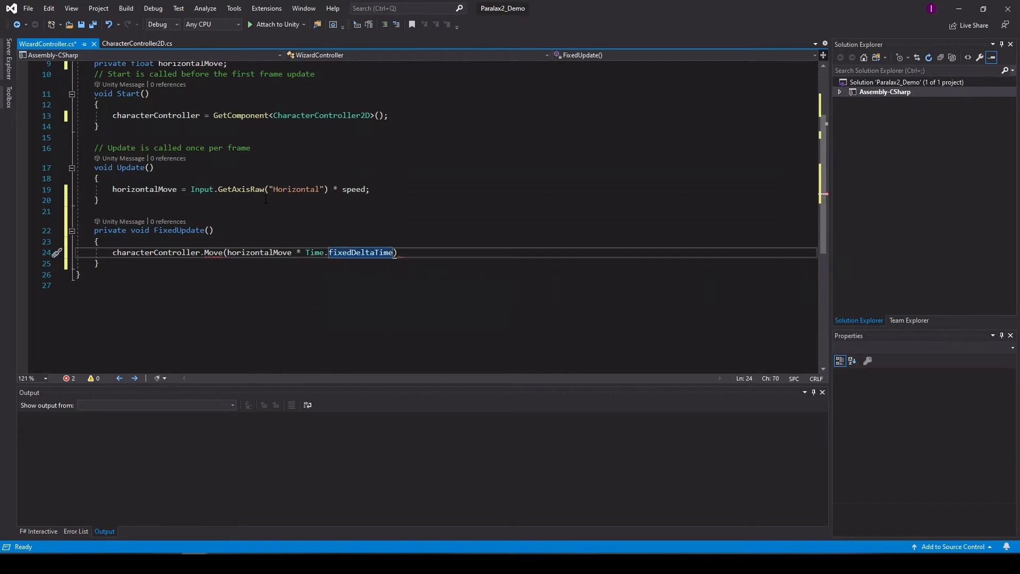
# Pass false for both the crouch and jump arguments of Move and end the statement with a semicolon.
pyautogui.write(', false')
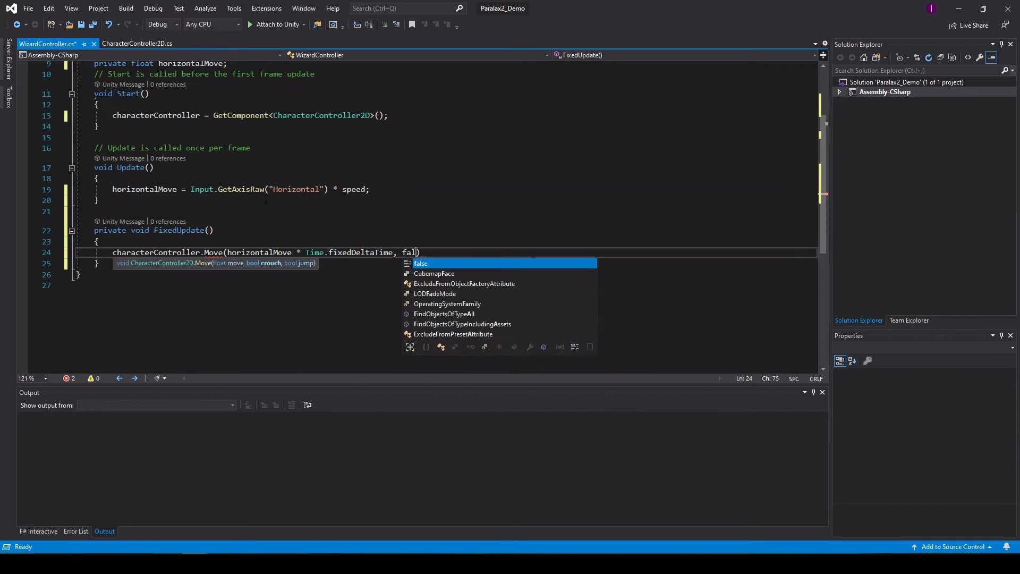
pyautogui.write(', fak')
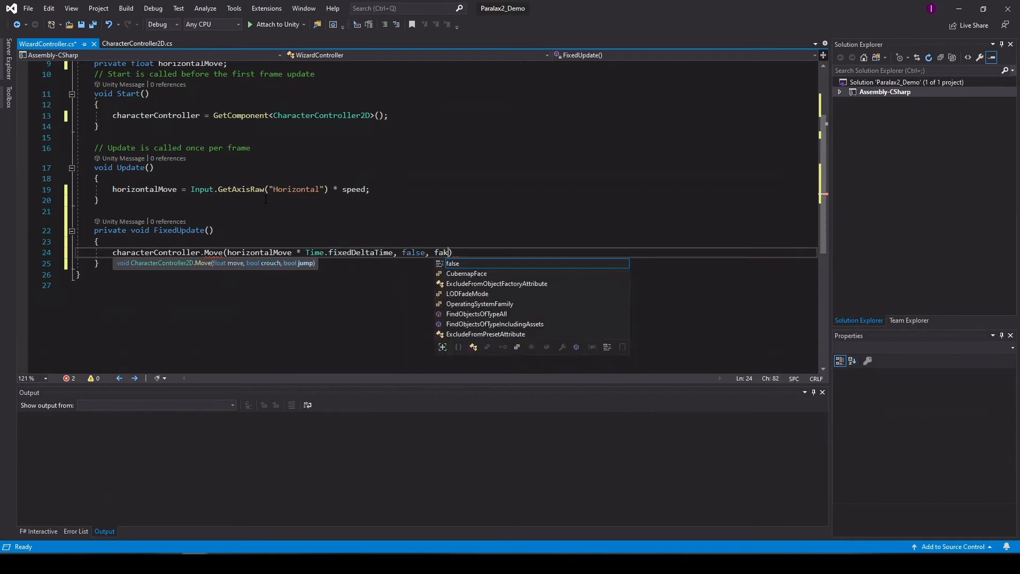
pyautogui.press('BackSpace')
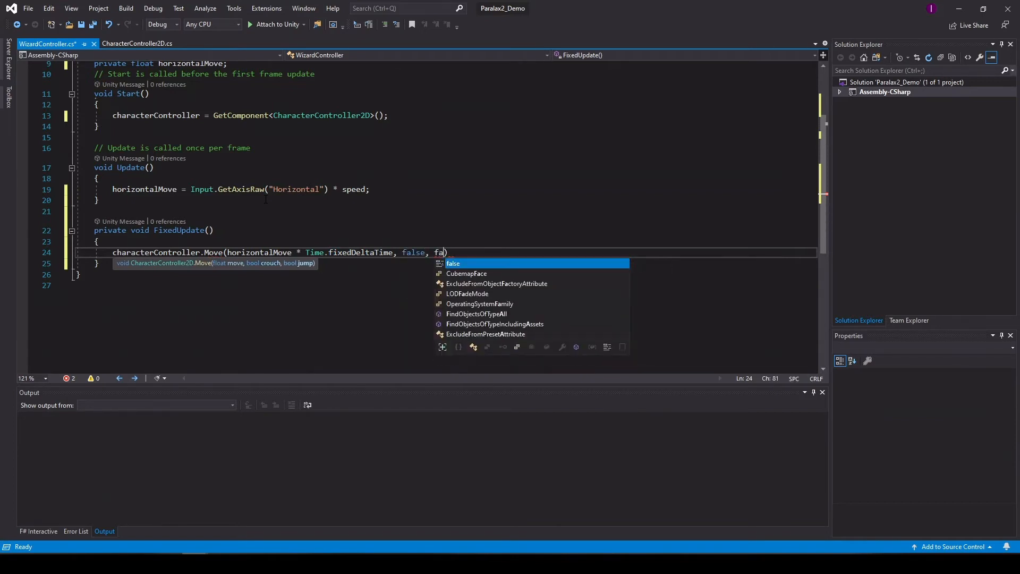
pyautogui.press('Tab')
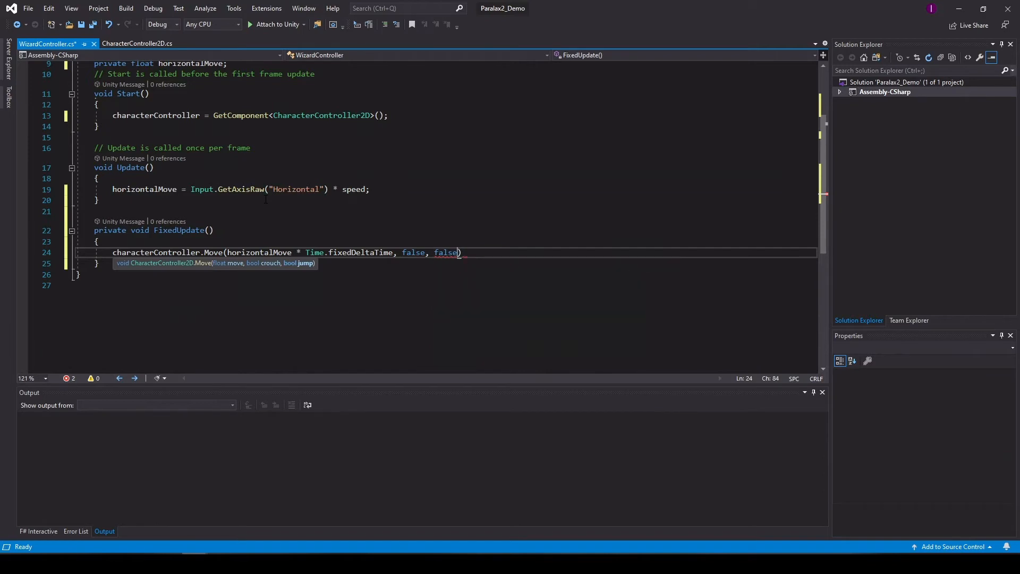
pyautogui.press('Right')
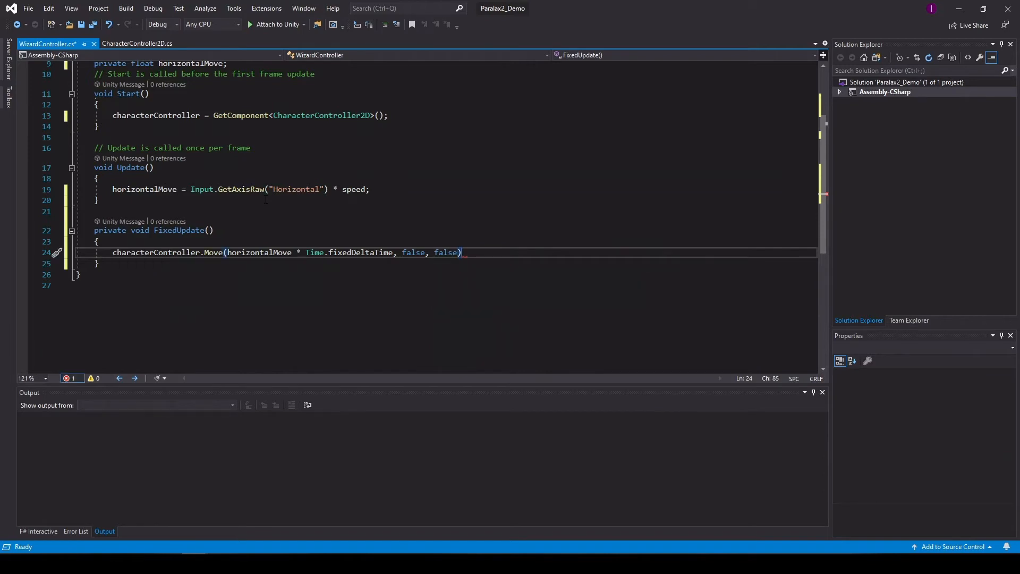
pyautogui.write(';')
# Examine the crouch and jump parameters in the Move definition in CharacterController2D, then return to WizardController and review the script.
pyautogui.doubleClick(413, 252)
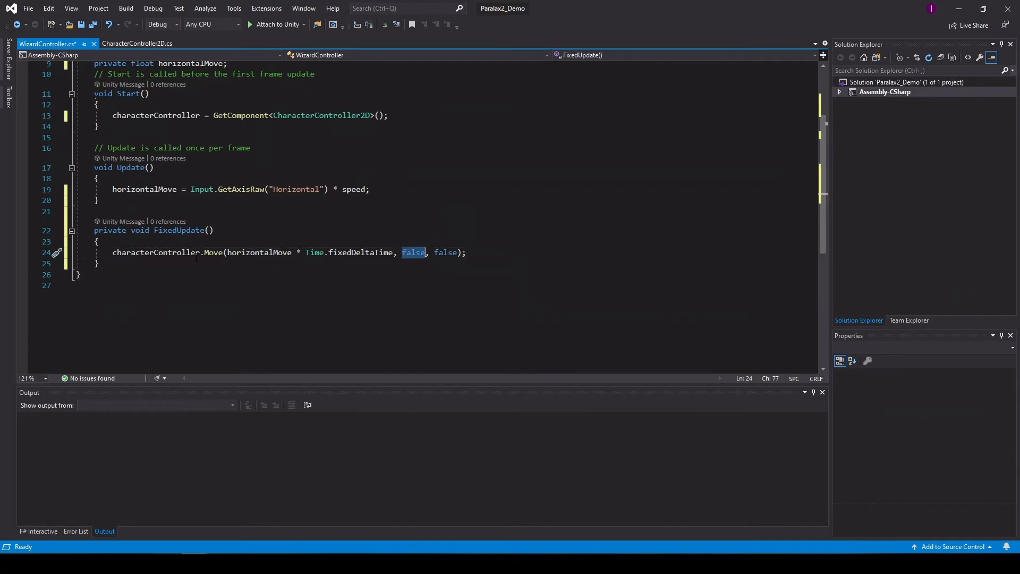
pyautogui.keyDown('ctrl'); pyautogui.click(212, 253); pyautogui.keyUp('ctrl')
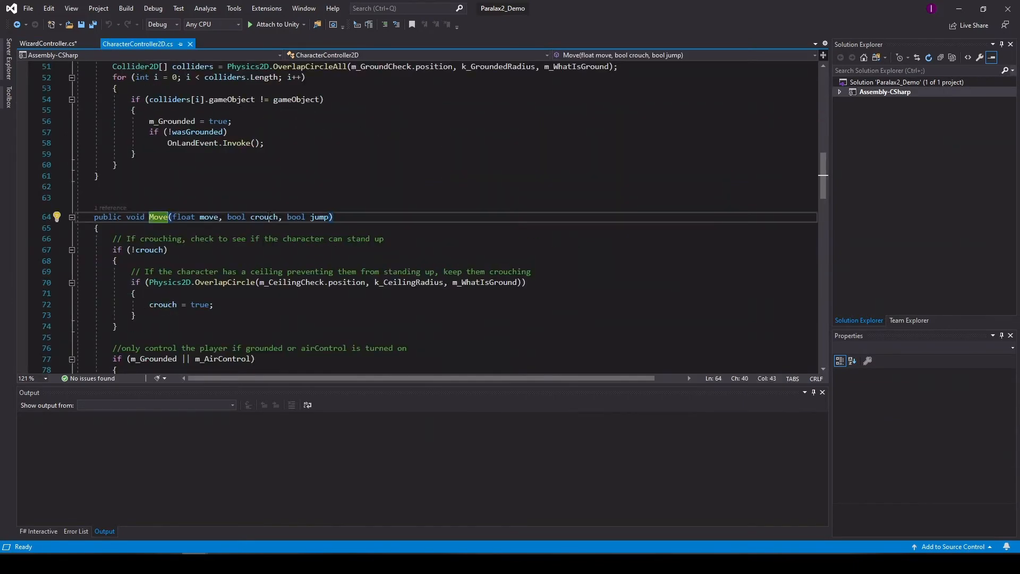
pyautogui.doubleClick(313, 217)
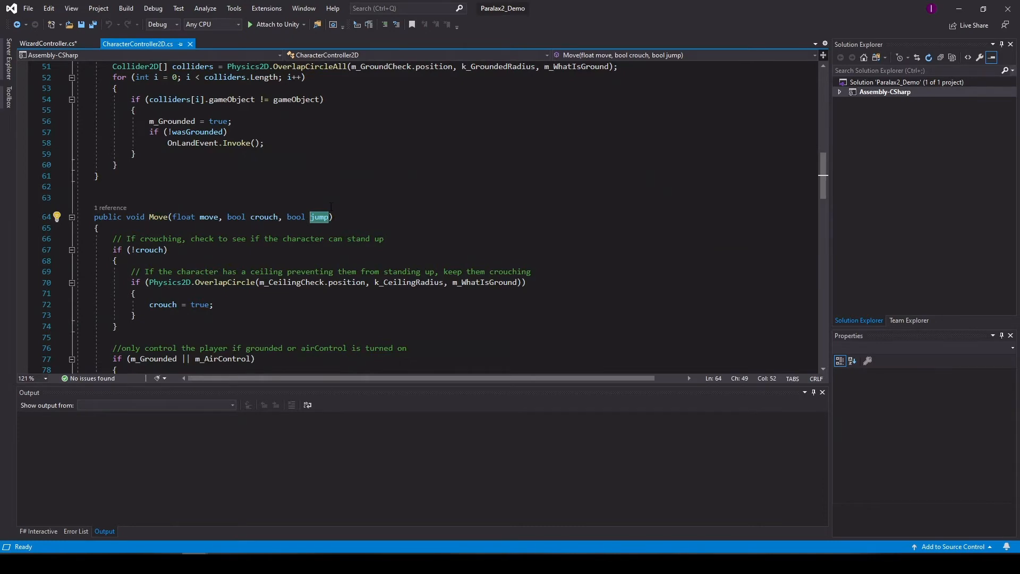
pyautogui.hotkey('ctrl', '-')
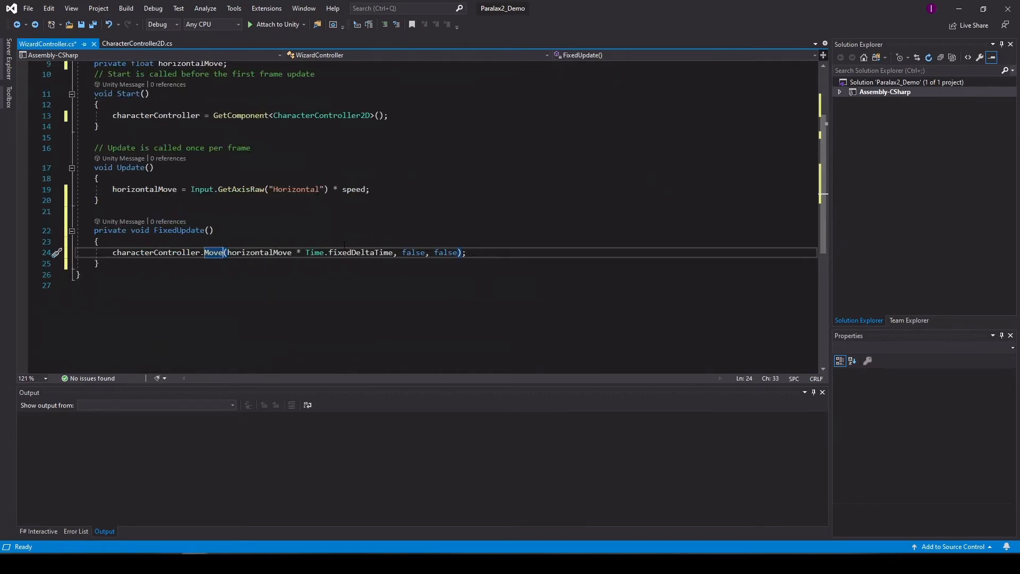
pyautogui.scroll(3, 345, 246)
pyautogui.scroll(-1, 344, 246)
pyautogui.scroll(1, 344, 246)
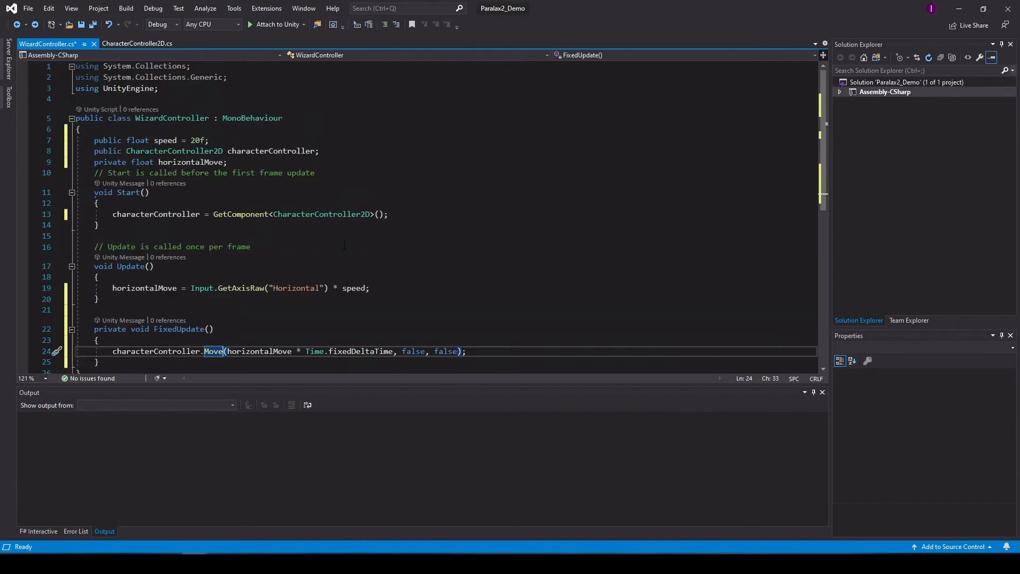
pyautogui.scroll(-1, 345, 245)
pyautogui.scroll(1, 344, 246)
# Save the WizardController script and switch to the Unity editor.
pyautogui.hotkey('ctrl', 's')
pyautogui.hotkey('ctrl', 'End')
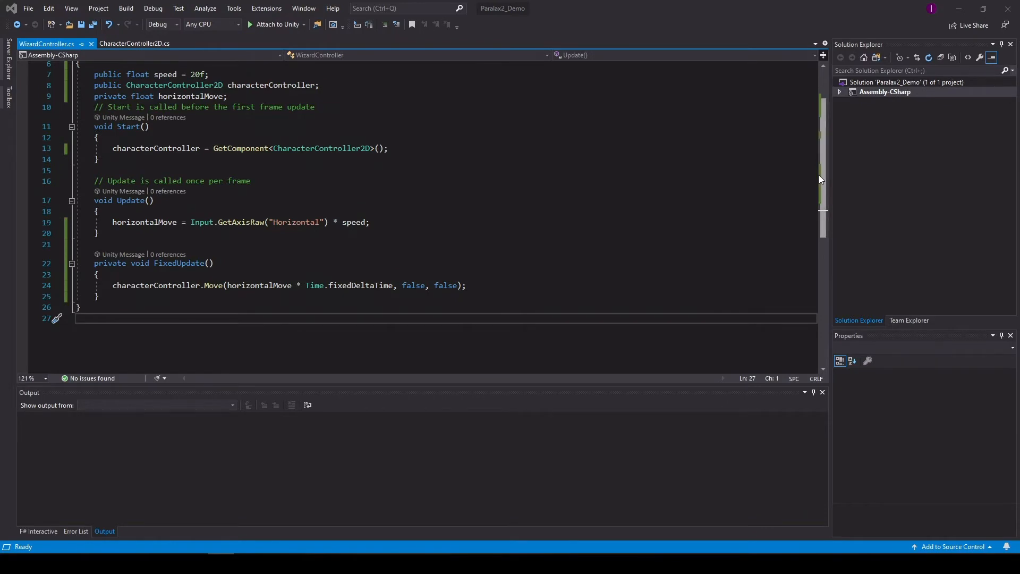
pyautogui.click(956, 10)
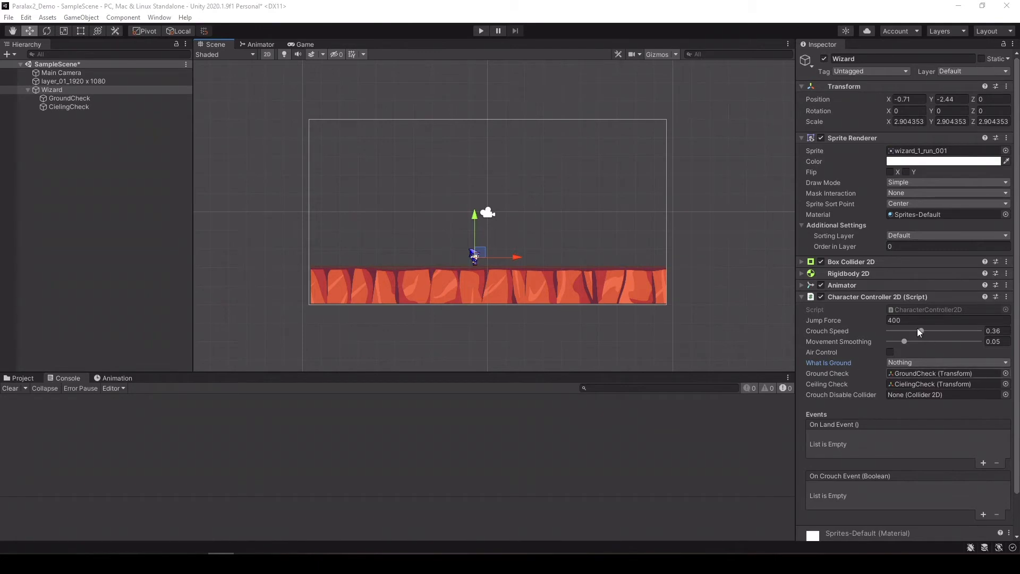
# Add a new layer named Ground as User Layer 8.
pyautogui.click(964, 71)
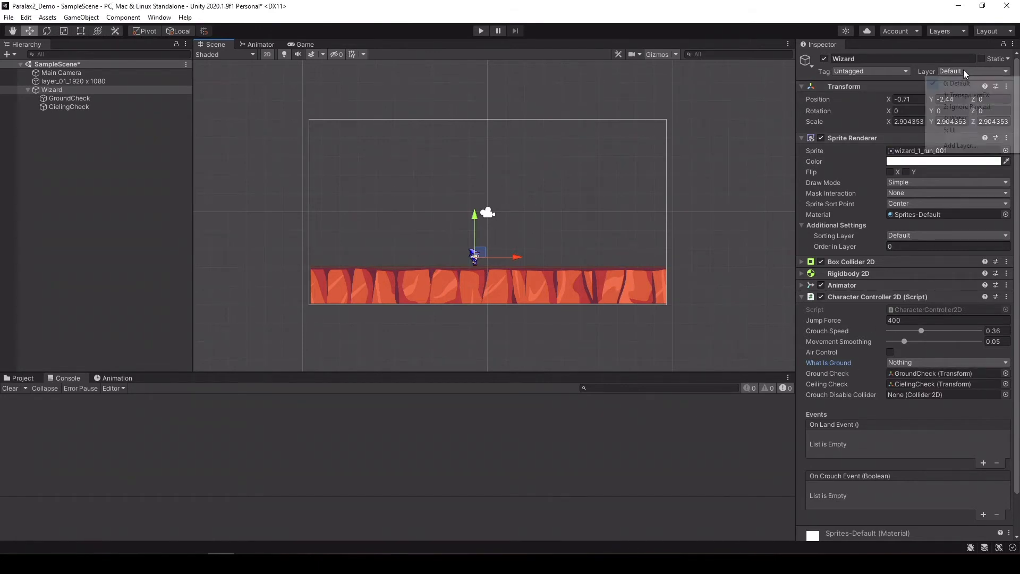
pyautogui.click(967, 145)
pyautogui.click(904, 203)
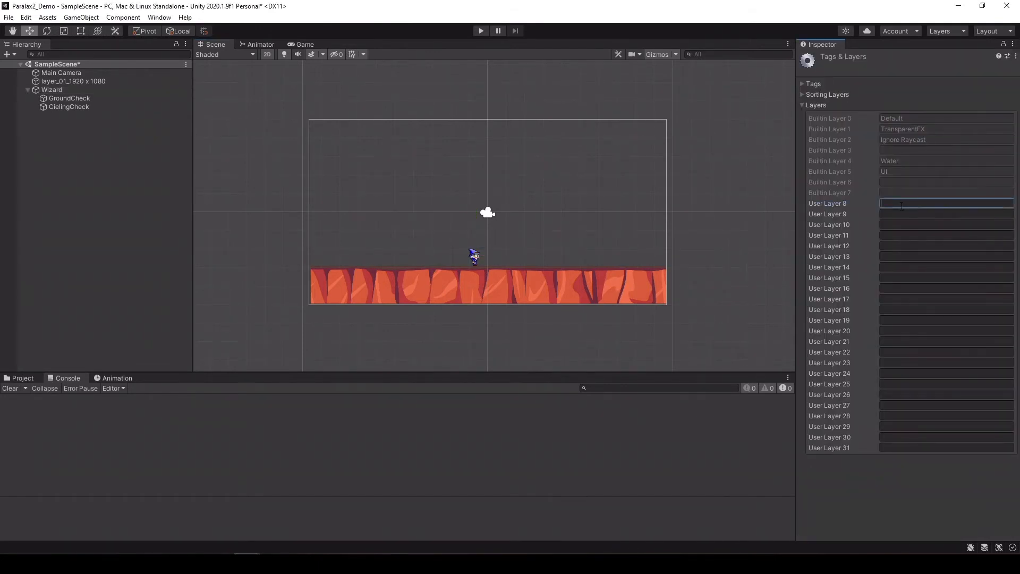
pyautogui.write('Ground')
# Assign the Ground layer to the layer_01_1920 x 1080 ground sprite.
pyautogui.click(550, 285)
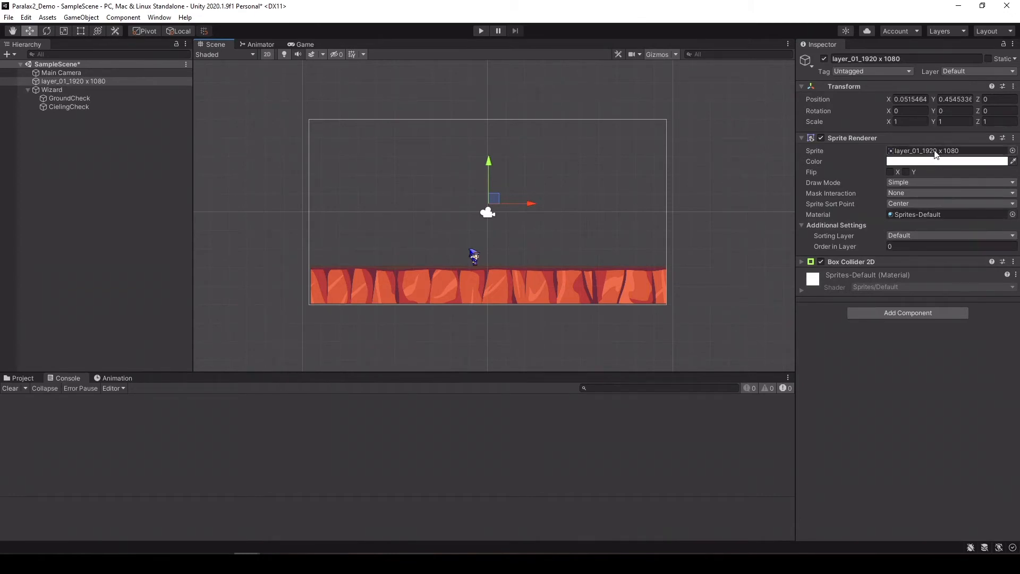
pyautogui.click(986, 71)
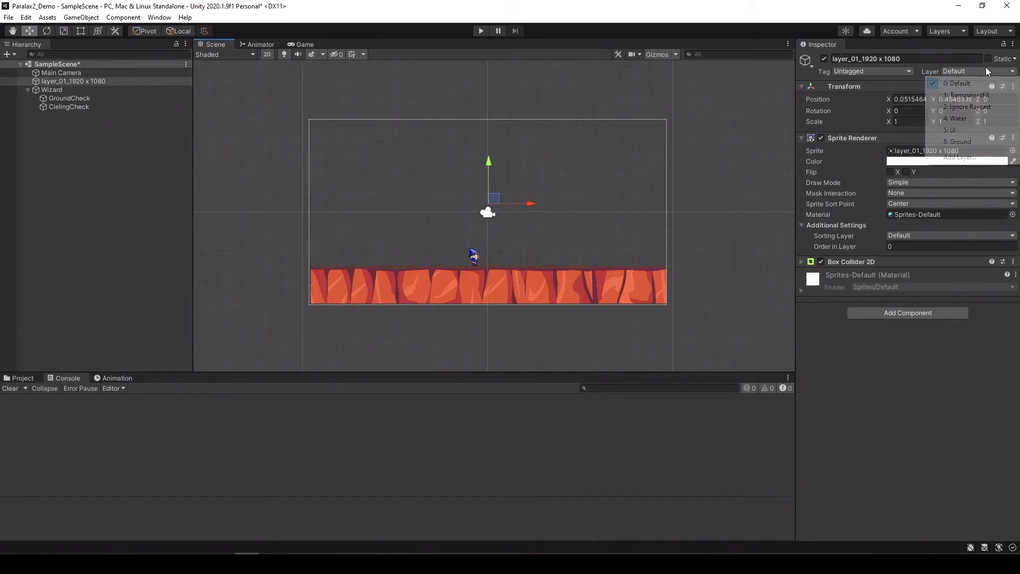
pyautogui.click(957, 143)
# Set What Is Ground to Ground in the Wizard's Character Controller 2D component.
pyautogui.click(475, 259)
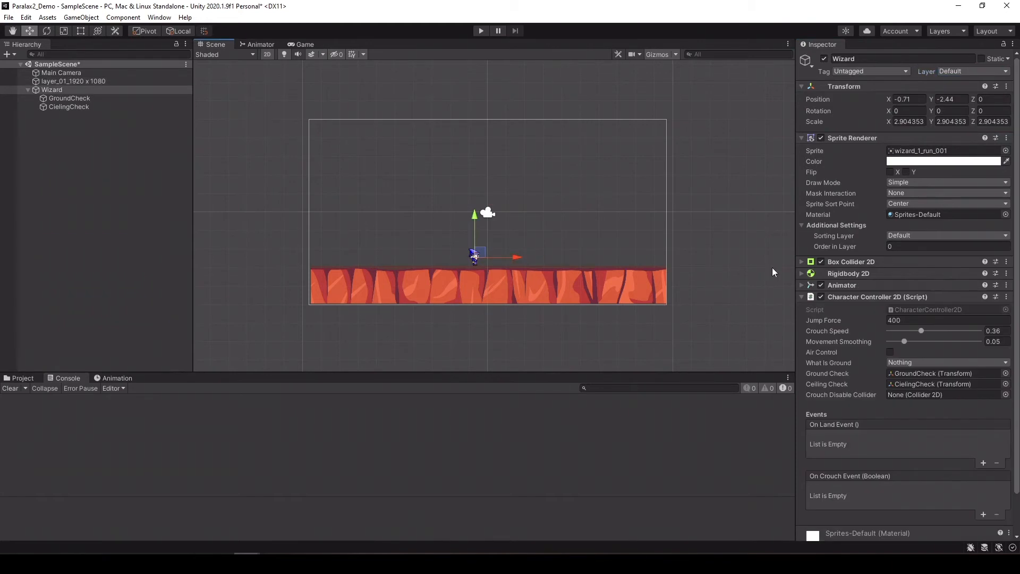
pyautogui.click(904, 363)
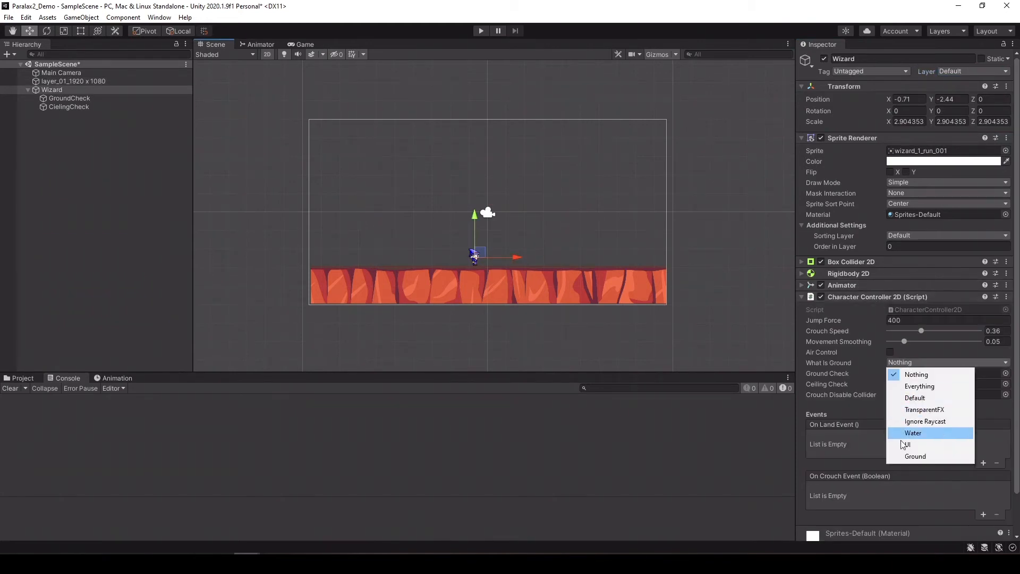
pyautogui.click(920, 456)
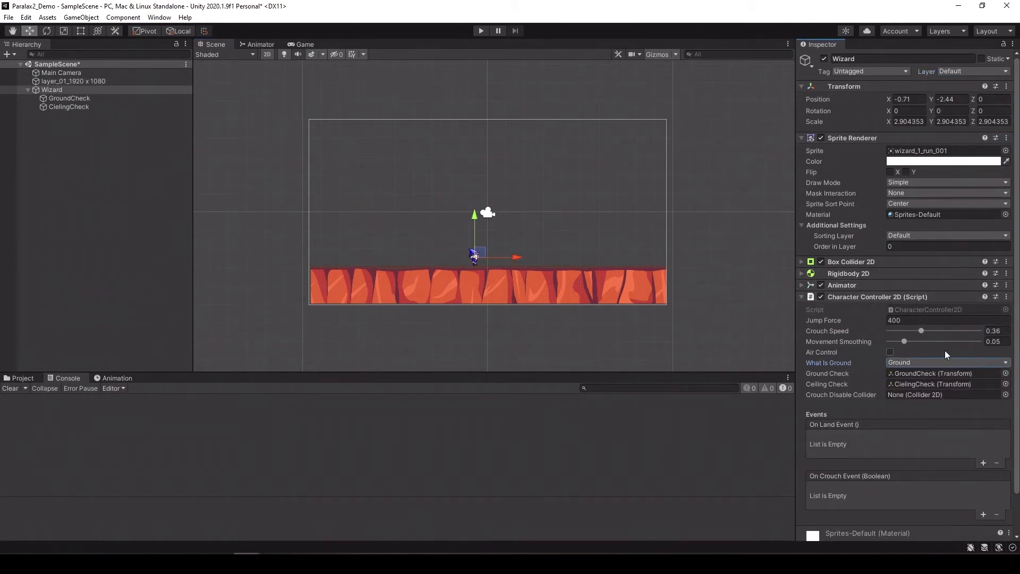
# Collapse the Character Controller 2D component and add the Wizard Controller script to the Wizard.
pyautogui.click(801, 297)
pyautogui.click(891, 348)
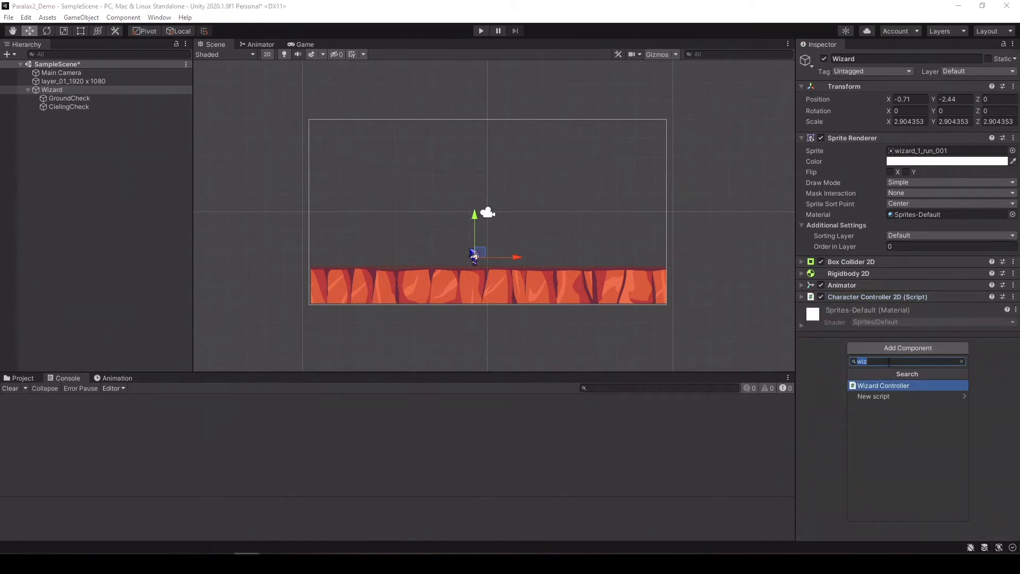
pyautogui.write('wi')
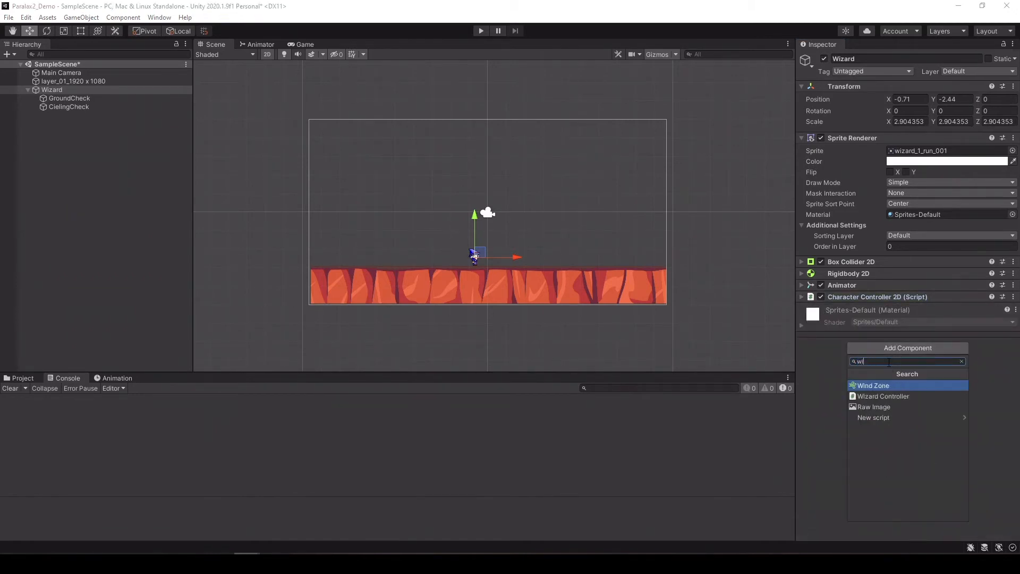
pyautogui.click(890, 396)
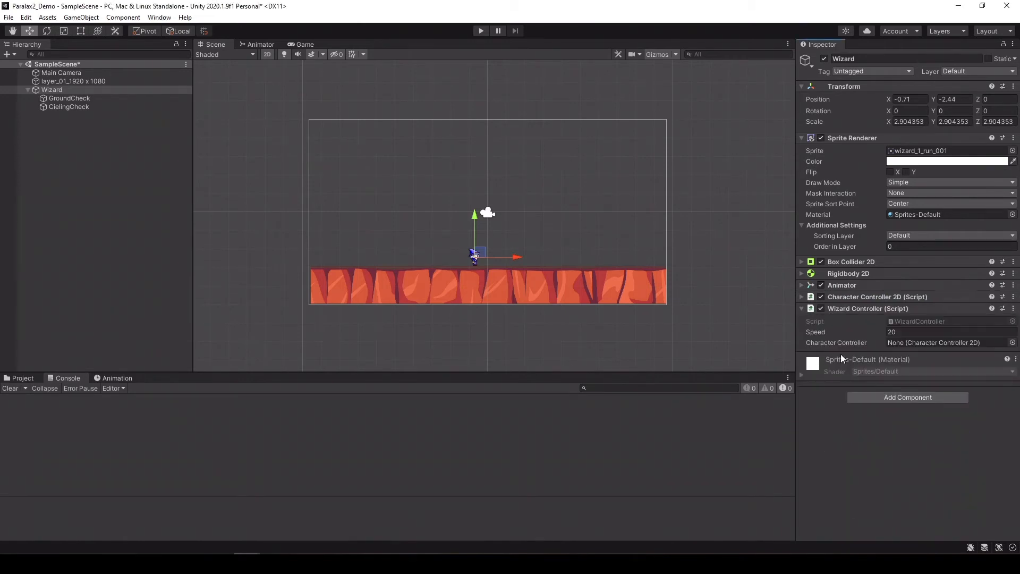
# Run the scene in play mode, walk the Wizard back and forth in both directions to test its movement, and stop playback.
pyautogui.click(481, 30)
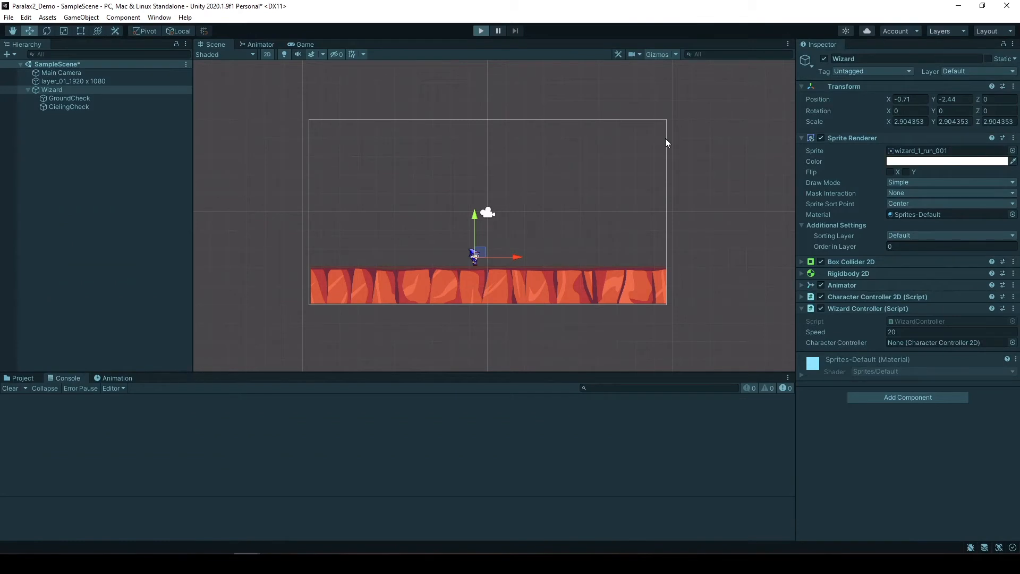
pyautogui.press('Left')
pyautogui.press('Right')
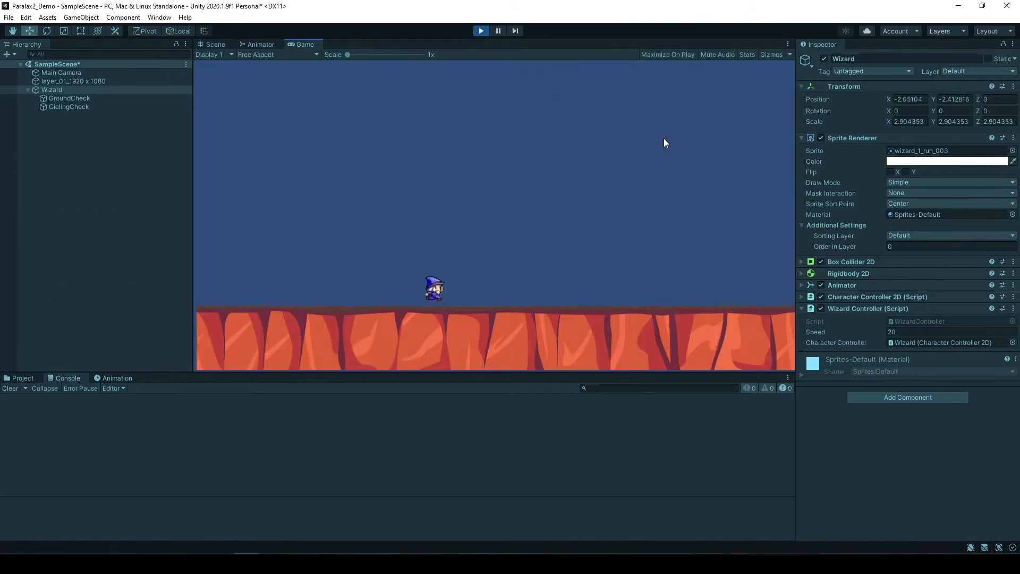
pyautogui.press('Left')
pyautogui.press('Right')
pyautogui.press('Left')
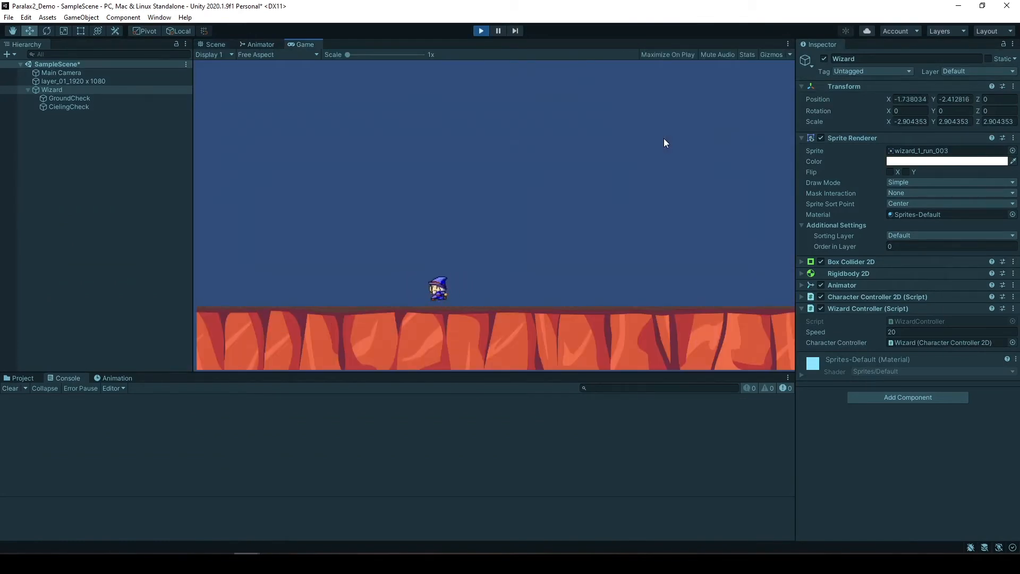
pyautogui.press('Right')
pyautogui.press('Left')
pyautogui.press('Right')
pyautogui.press('Left')
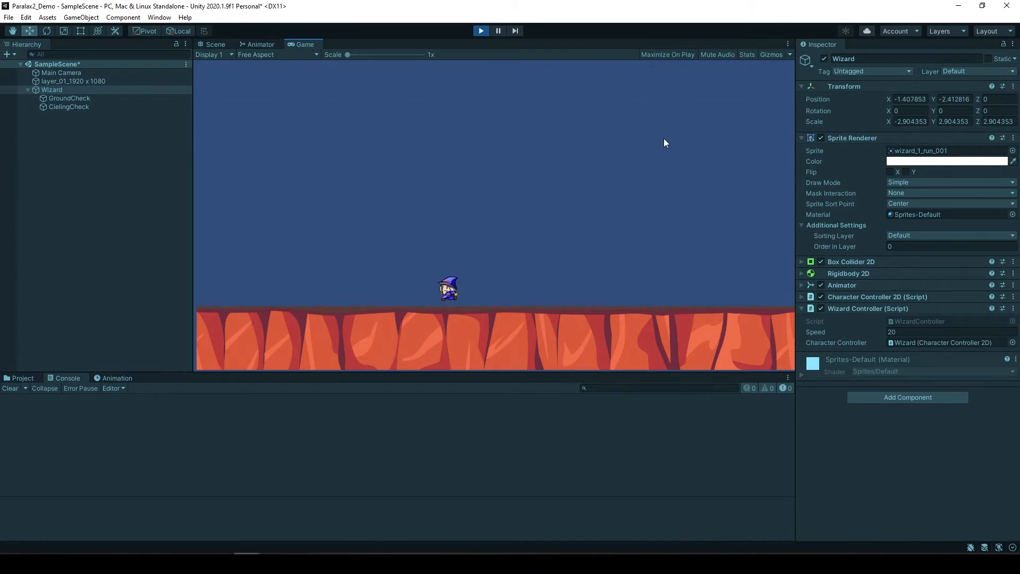
pyautogui.press('Left')
pyautogui.press('Right')
pyautogui.press('Left')
pyautogui.press('Right')
pyautogui.press('Left')
pyautogui.press('Right')
pyautogui.press('Left')
pyautogui.press('Right')
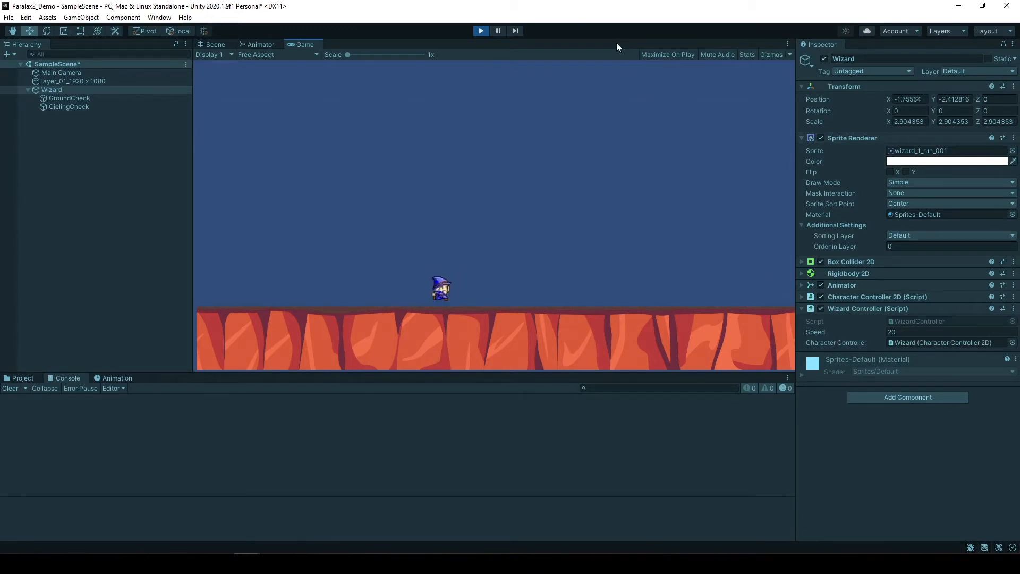
pyautogui.click(481, 31)
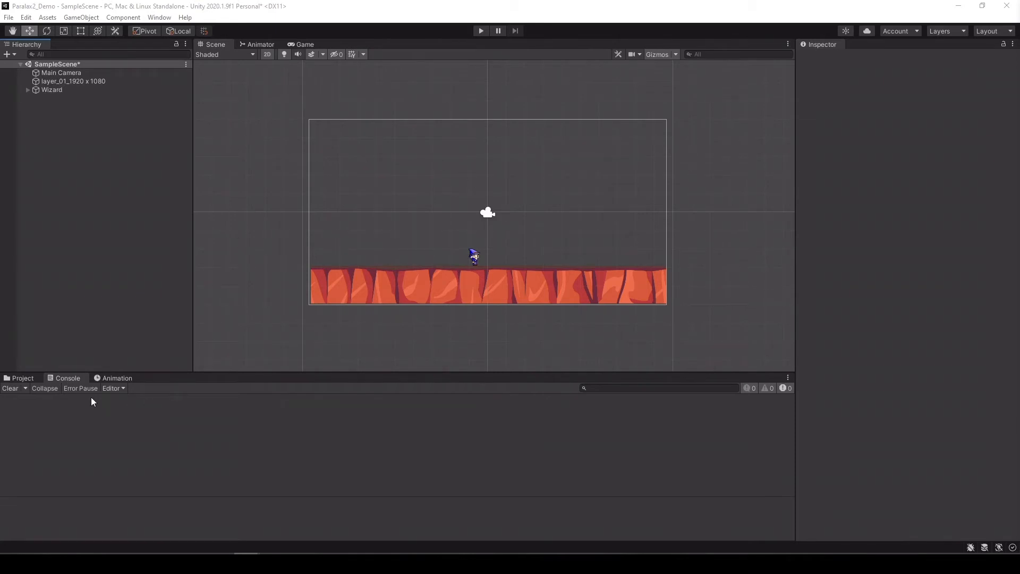
# Place the layer_05_1920 x 1080 sky sprite from the Sprites/Background folder in the scene over the camera area and set its Z position to 40.
pyautogui.click(23, 378)
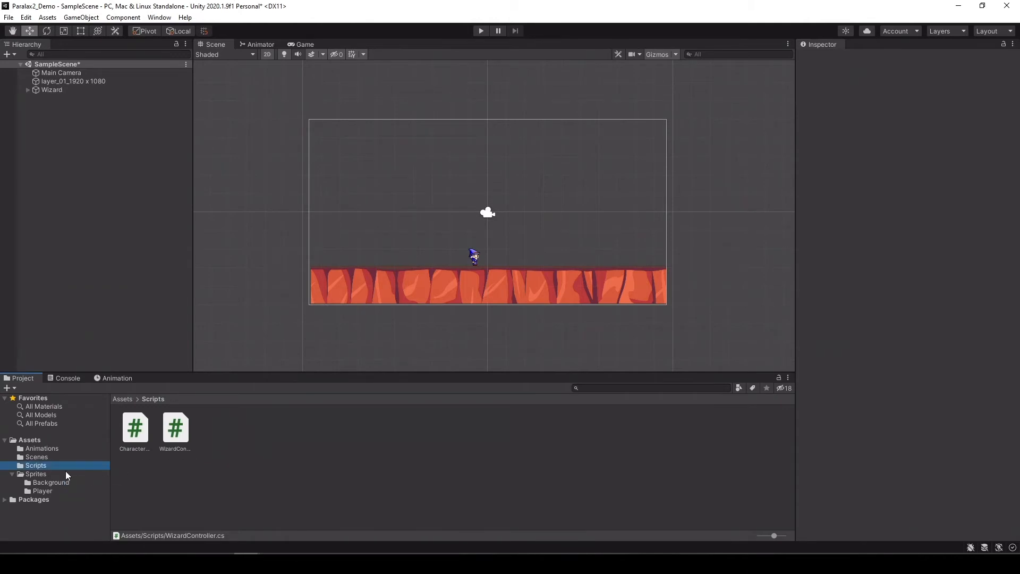
pyautogui.click(51, 483)
pyautogui.moveTo(293, 428); pyautogui.dragTo(486, 215)
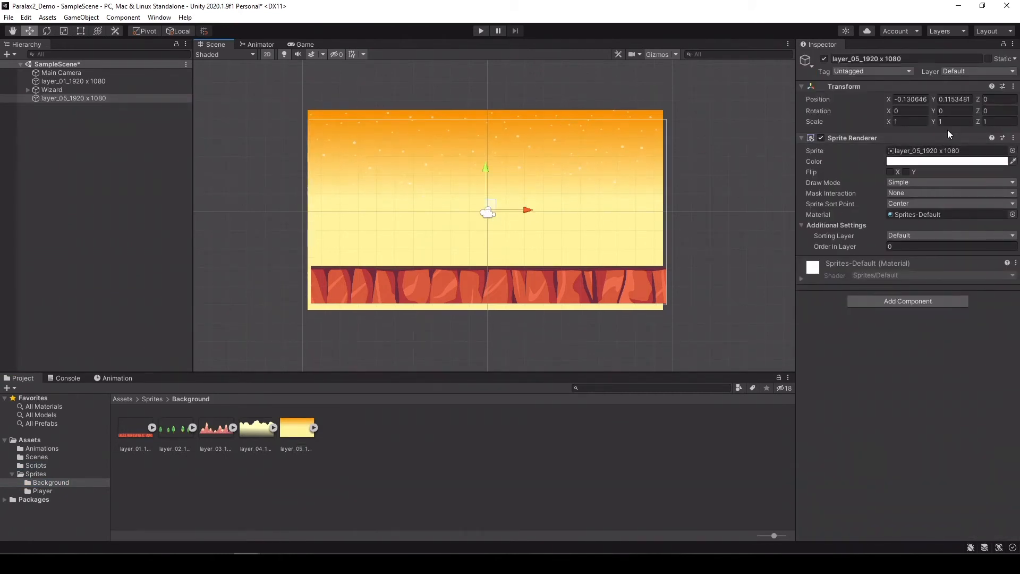
pyautogui.click(1002, 99)
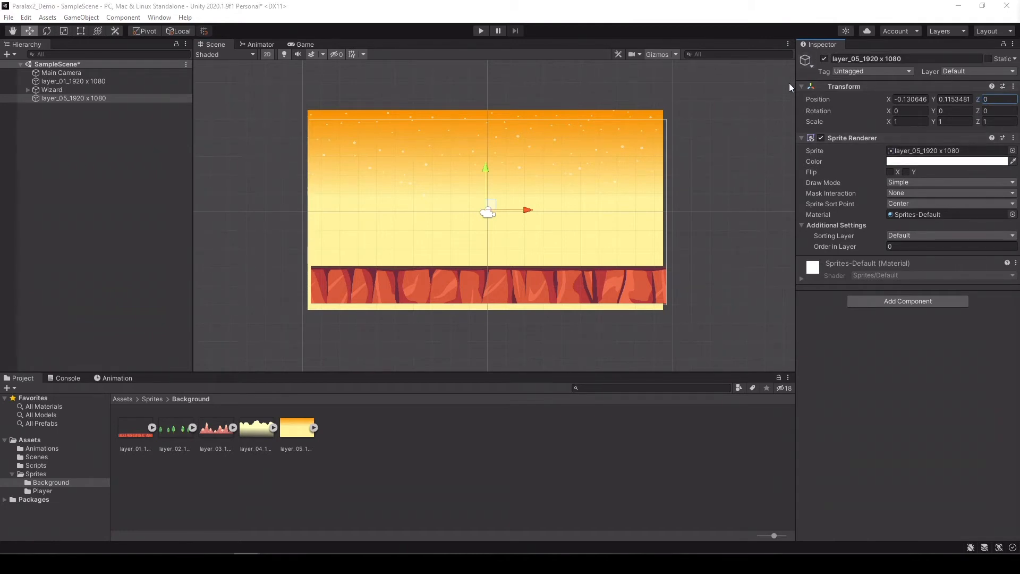
pyautogui.moveTo(978, 99); pyautogui.dragTo(1, 126)
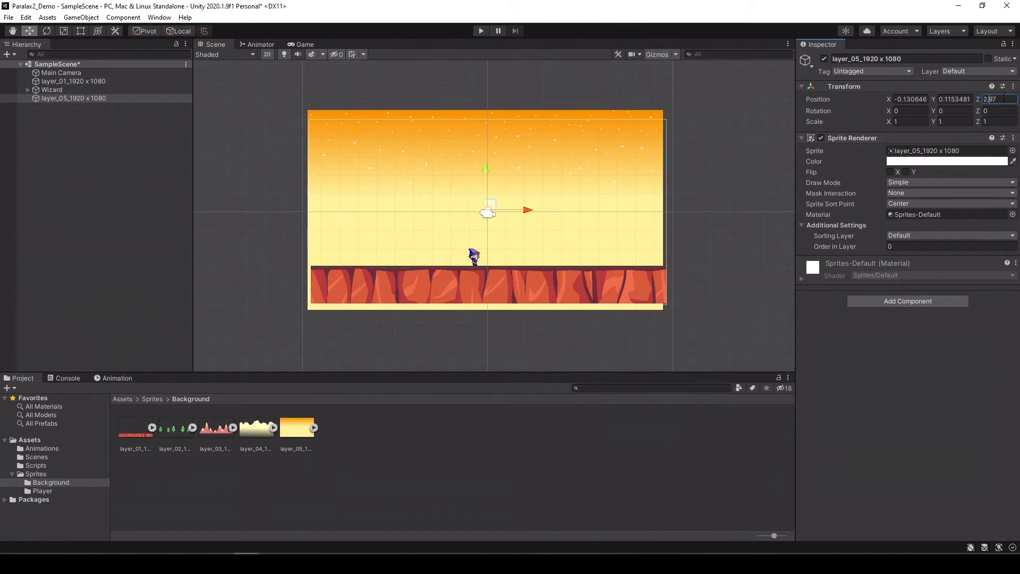
pyautogui.click(989, 99)
pyautogui.write('40')
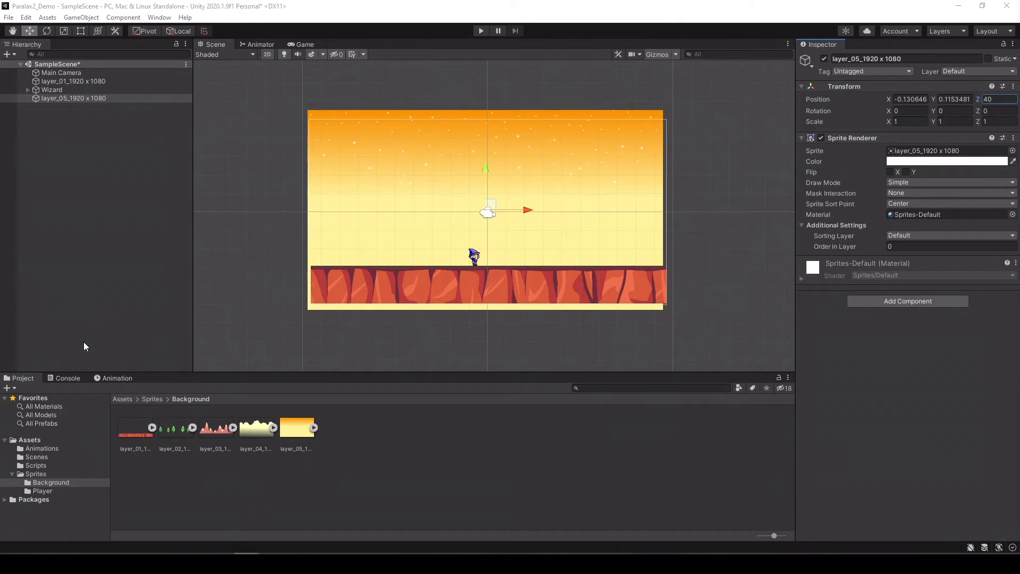
# Place the layer_04_1920 x 1080 cloud sprite in the scene over the sky and set its Z position to 10.
pyautogui.moveTo(255, 432); pyautogui.dragTo(487, 205)
pyautogui.click(994, 99)
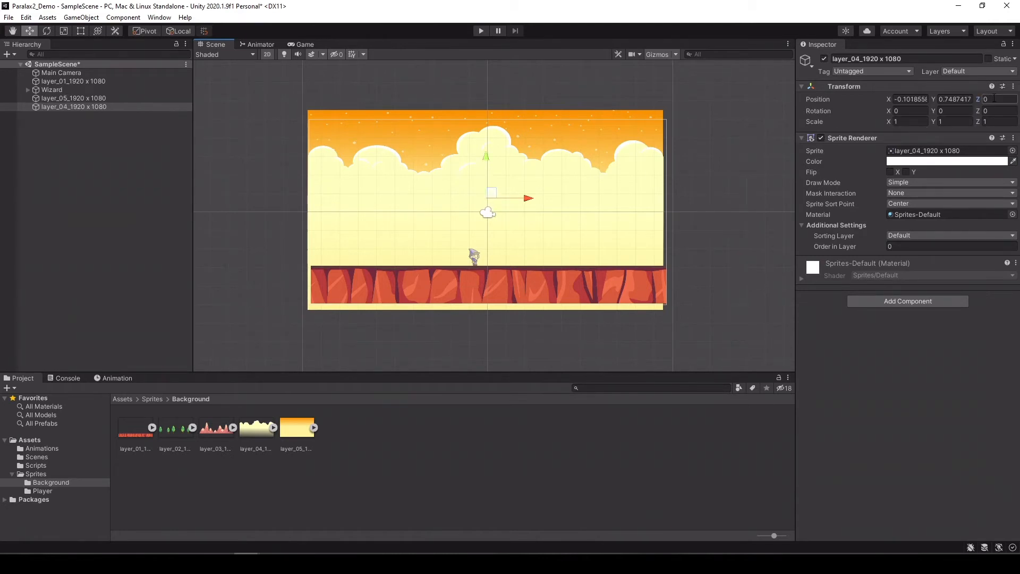
pyautogui.doubleClick(994, 99)
pyautogui.write('10')
# Place the layer_03_1920 x 1080 mountain sprite in the scene above the ground and set its Z position to 6.
pyautogui.click(214, 431)
pyautogui.moveTo(214, 430); pyautogui.dragTo(488, 213)
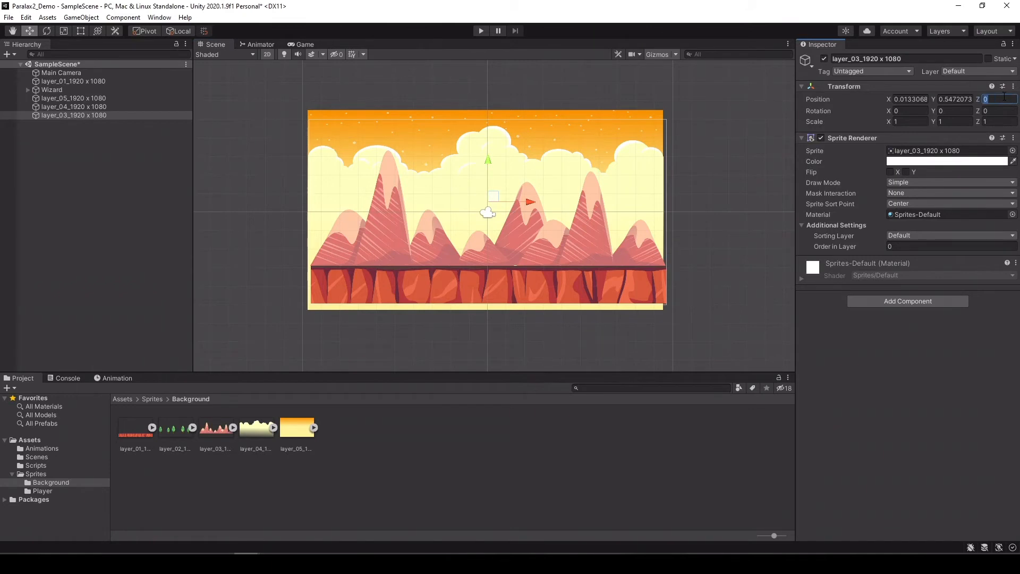
pyautogui.write('6')
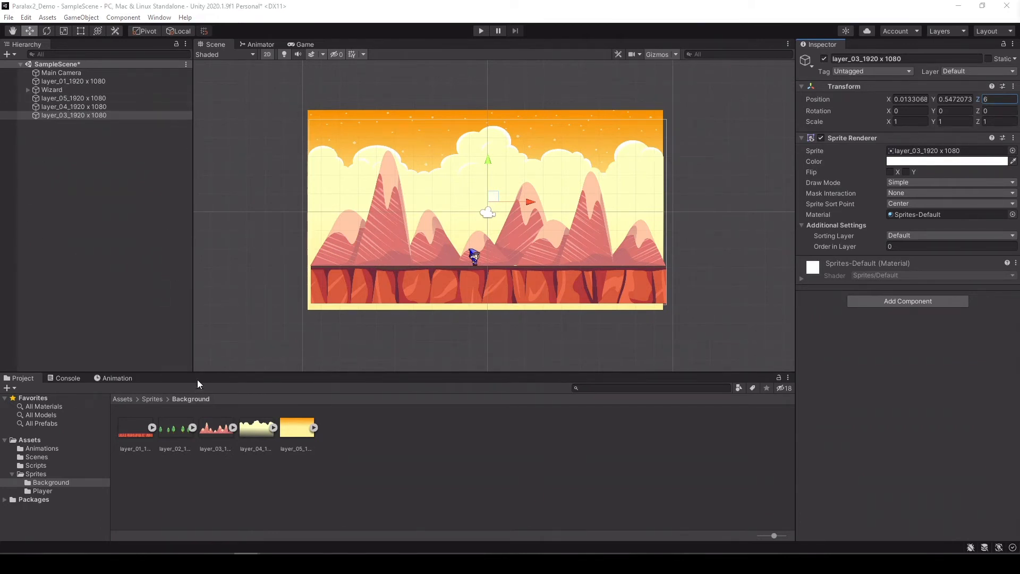
# Place the layer_02_1920 x 1080 tree sprite in the scene and set the Wizard's Order in Layer to 1.
pyautogui.moveTo(175, 431); pyautogui.dragTo(523, 206)
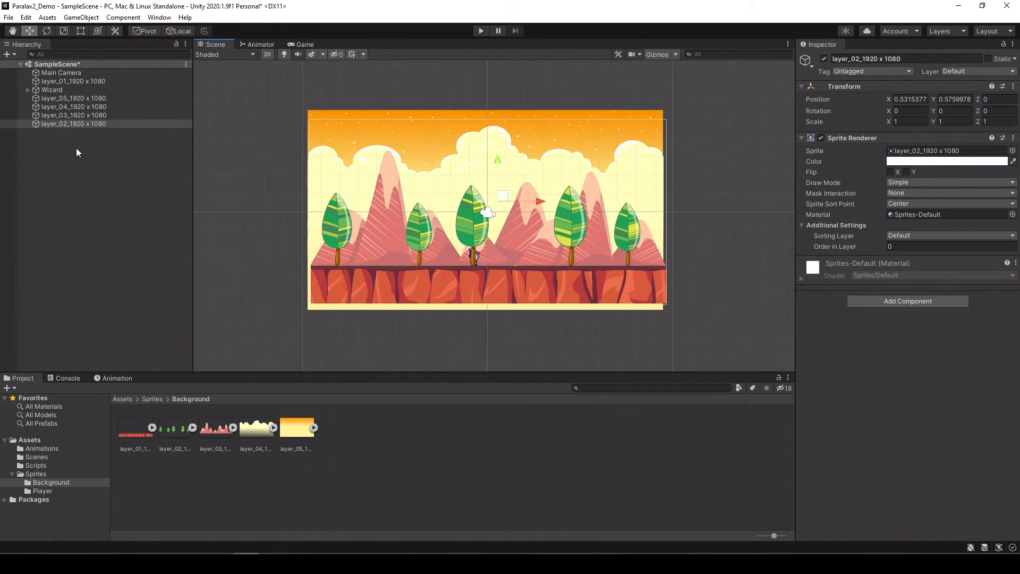
pyautogui.click(69, 90)
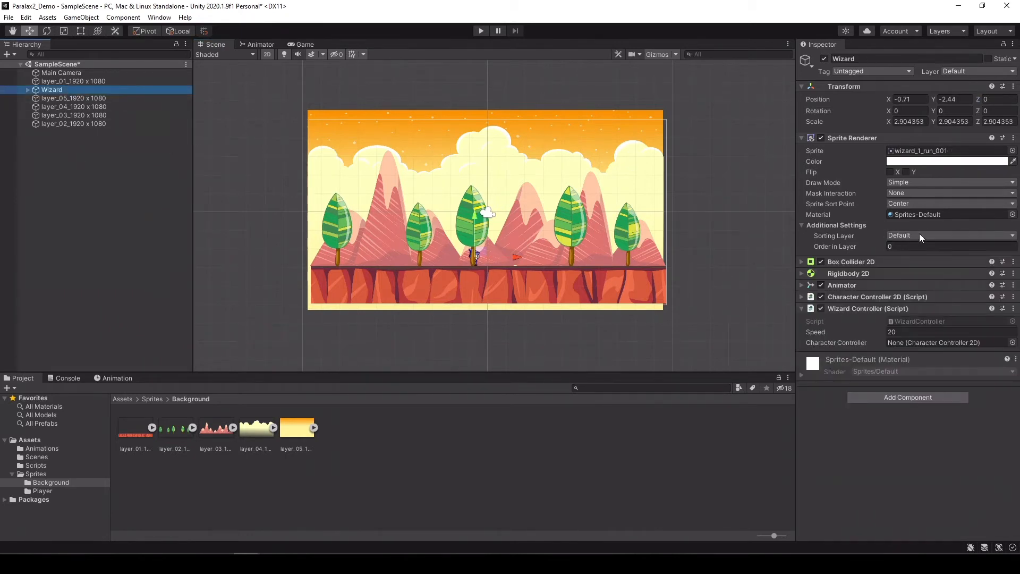
pyautogui.click(912, 246)
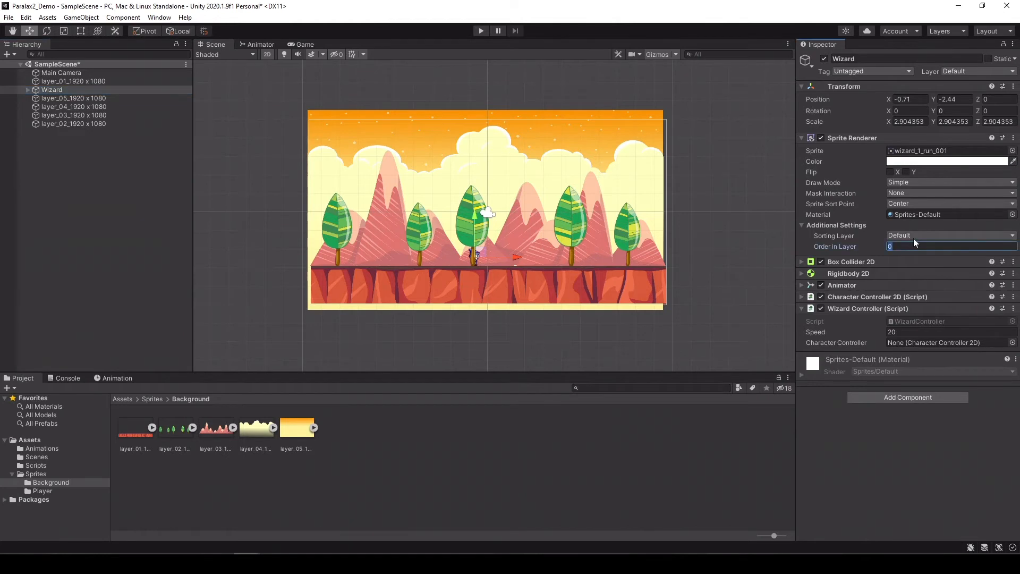
pyautogui.write('1')
# Examine the depth spacing of the background layers in the 3D Scene view, starting from the ground sprite, and return to the 2D view.
pyautogui.click(471, 287)
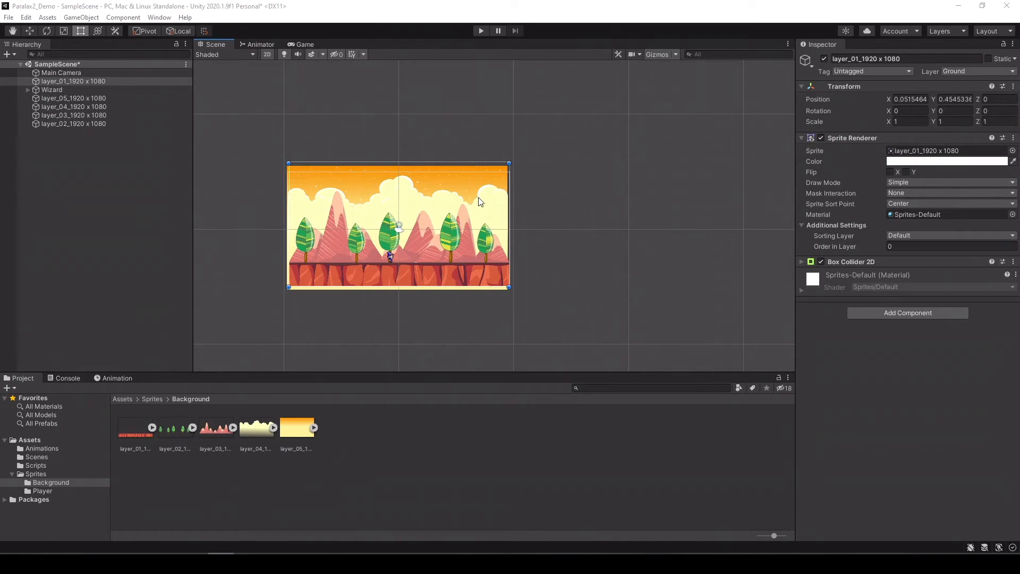
pyautogui.click(267, 53)
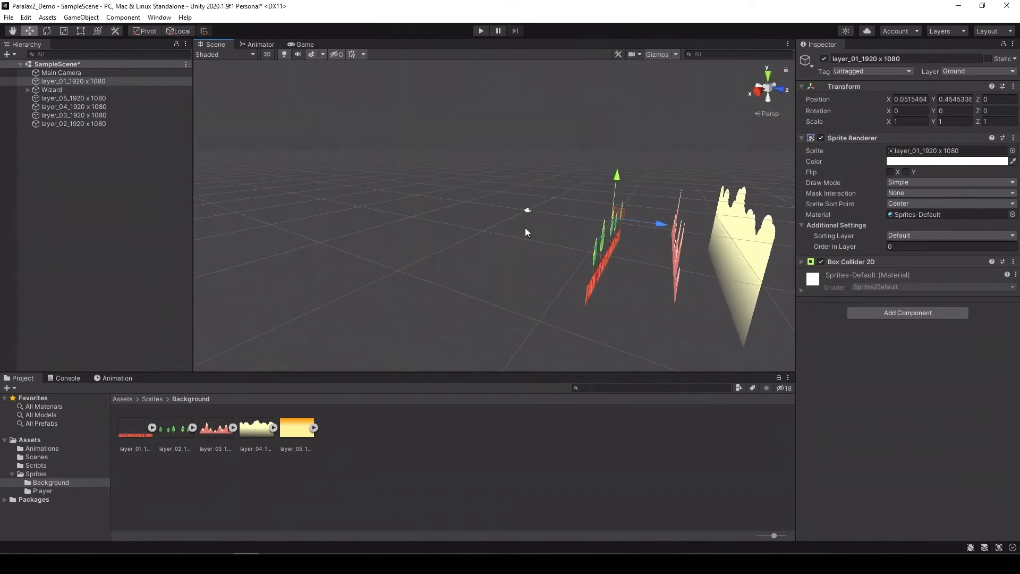
pyautogui.press('f')
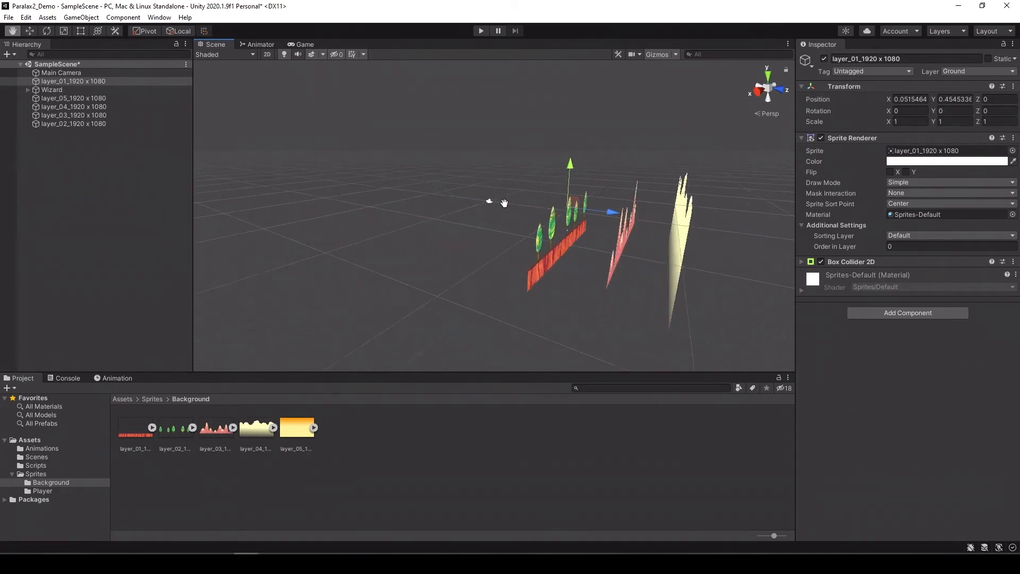
pyautogui.scroll(-6, 670, 247)
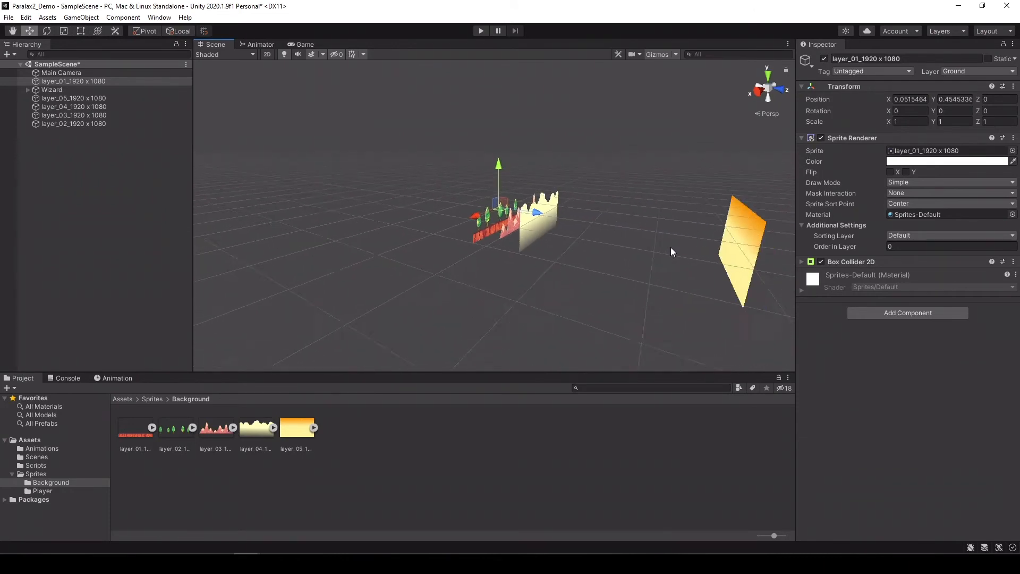
pyautogui.moveTo(610, 251); pyautogui.dragTo(682, 244, button='right')
pyautogui.moveTo(495, 288); pyautogui.dragTo(619, 309, button='middle')
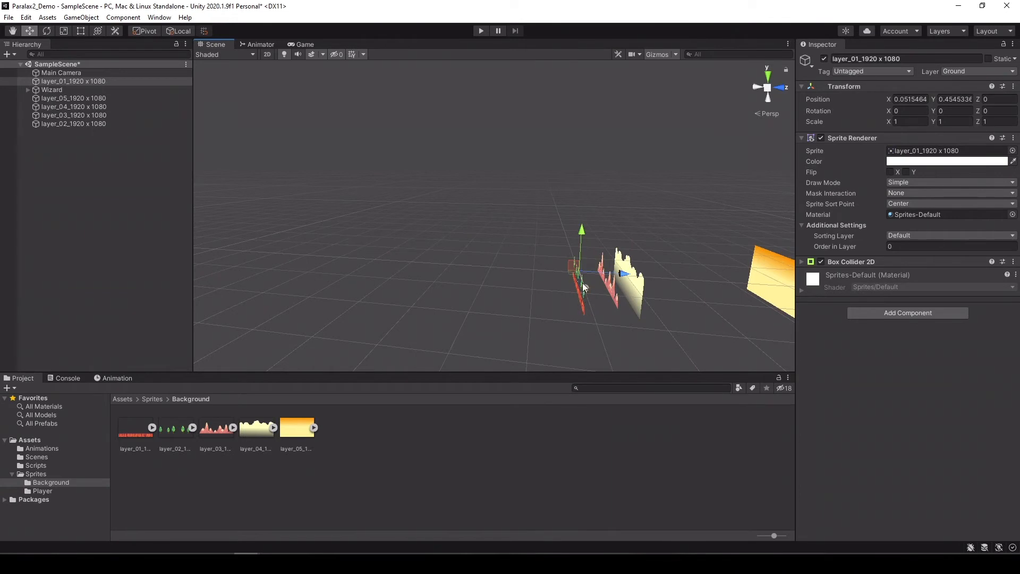
pyautogui.click(267, 54)
pyautogui.press('t')
pyautogui.scroll(6, 495, 288)
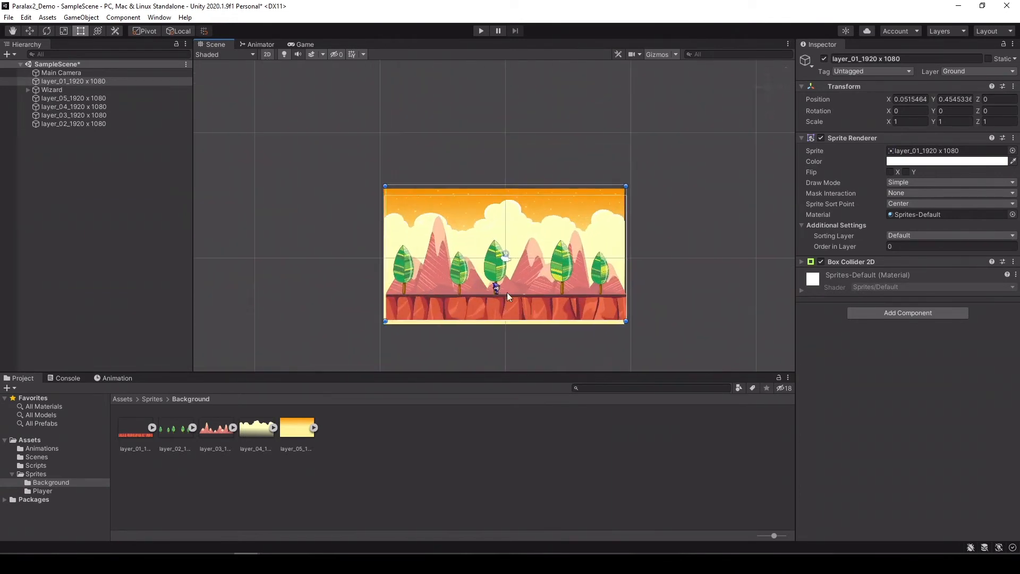
pyautogui.scroll(-2, 507, 292)
pyautogui.moveTo(620, 260); pyautogui.dragTo(608, 207, button='middle')
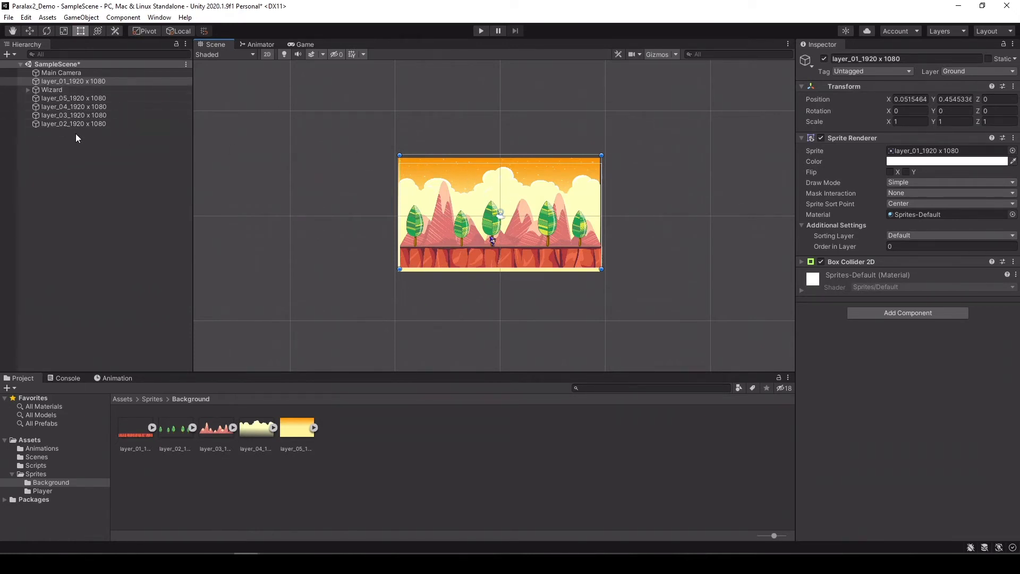
# Create an empty GameObject in the scene and name it Background.
pyautogui.rightClick(47, 141)
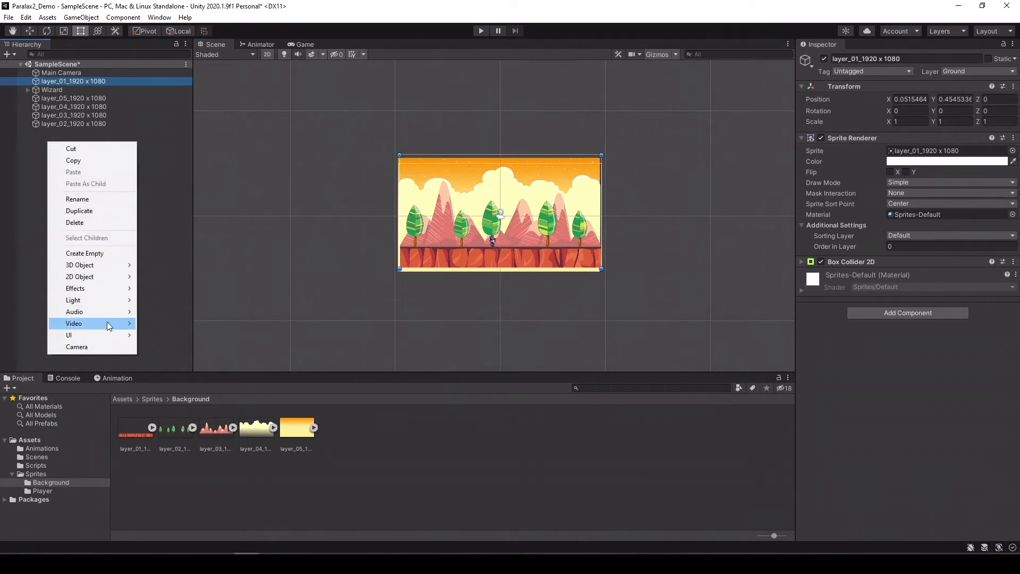
pyautogui.click(101, 253)
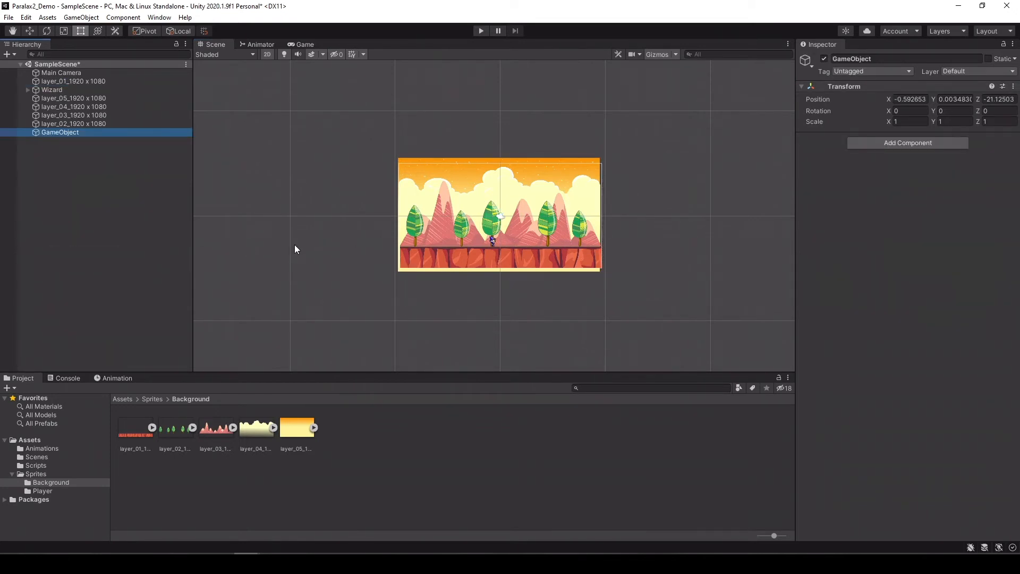
pyautogui.press('r')
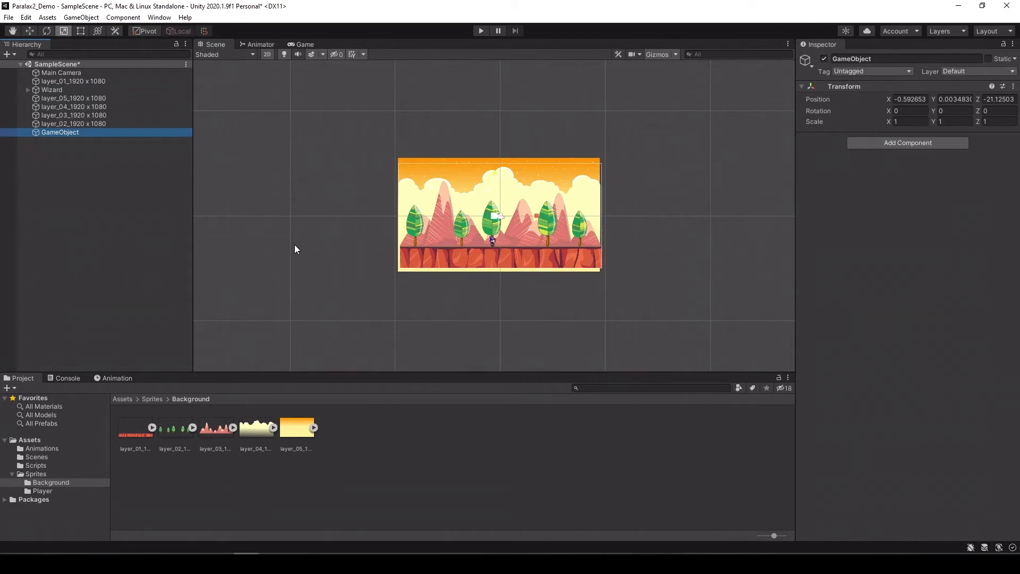
pyautogui.click(74, 133)
pyautogui.write('Background')
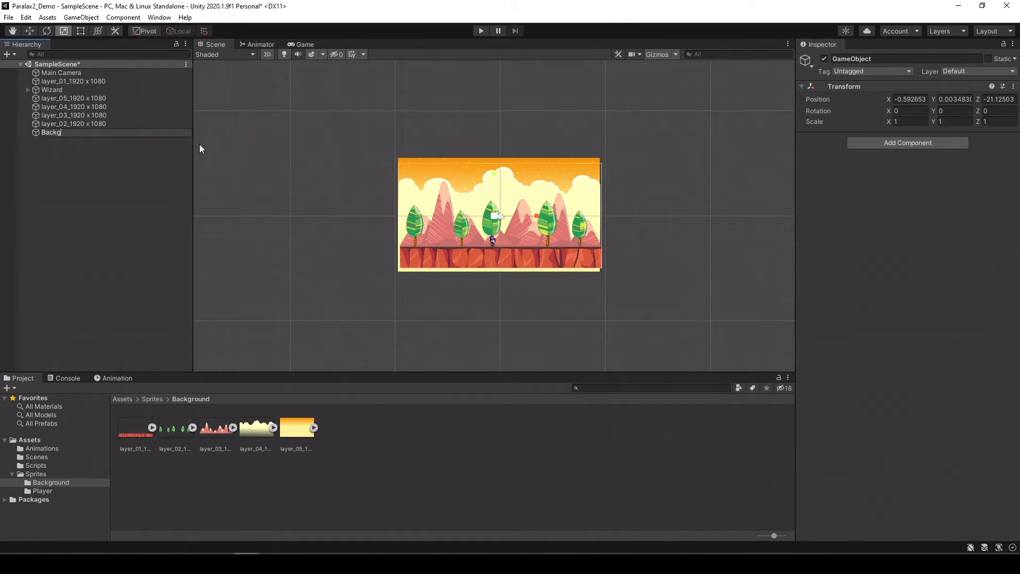
pyautogui.press('Return')
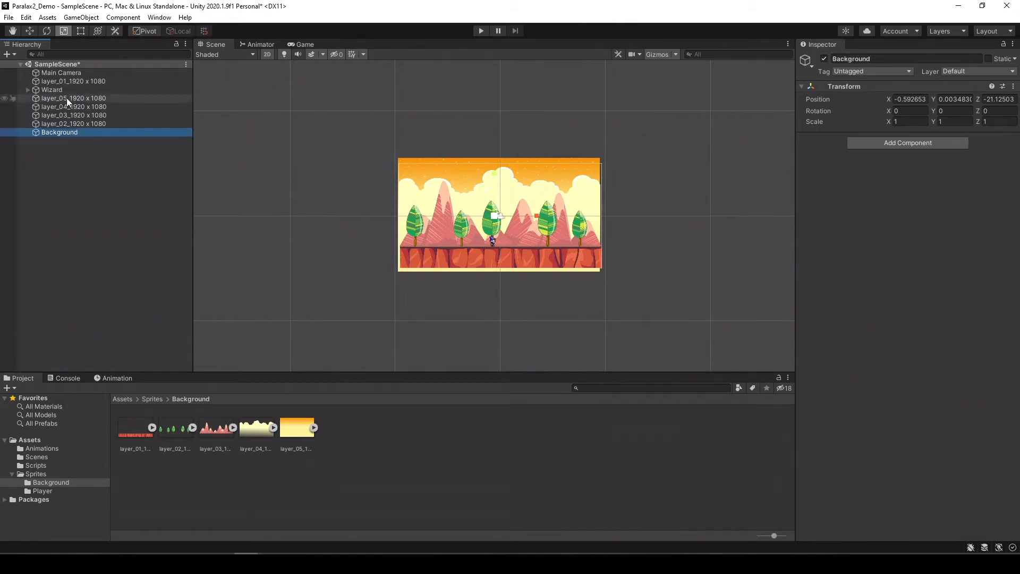
# Make the five layer sprites children of Background, leaving out the Wizard, and order them from layer_01 to layer_05.
pyautogui.click(78, 80)
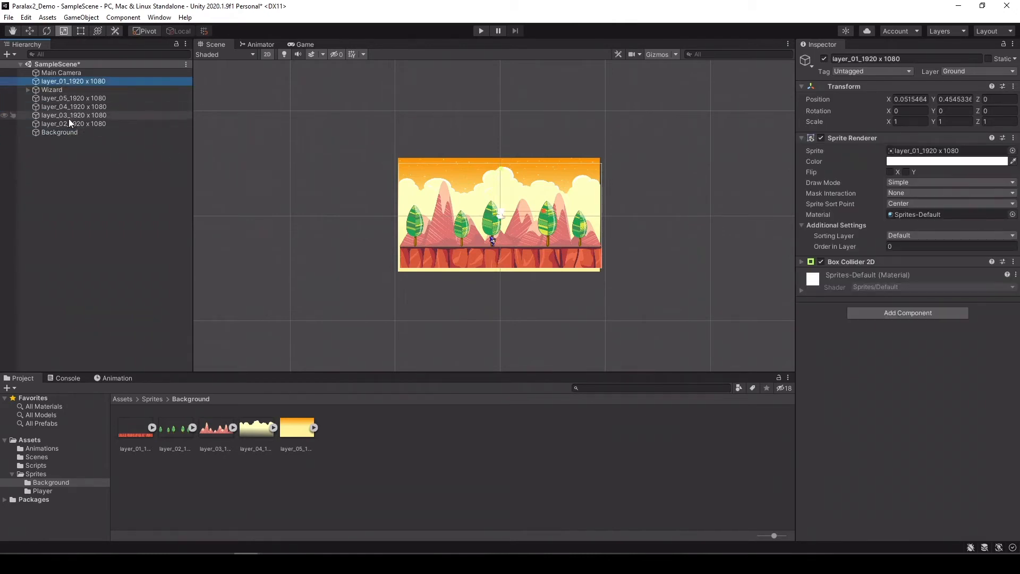
pyautogui.keyDown('shift'); pyautogui.click(65, 123); pyautogui.keyUp('shift')
pyautogui.keyDown('ctrl'); pyautogui.click(65, 89); pyautogui.keyUp('ctrl')
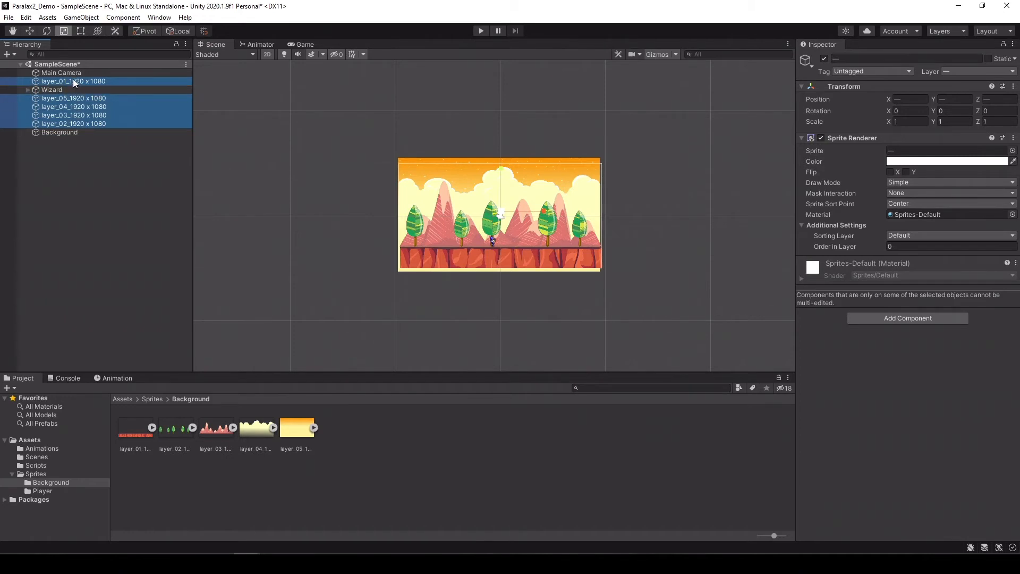
pyautogui.moveTo(72, 80); pyautogui.dragTo(69, 133)
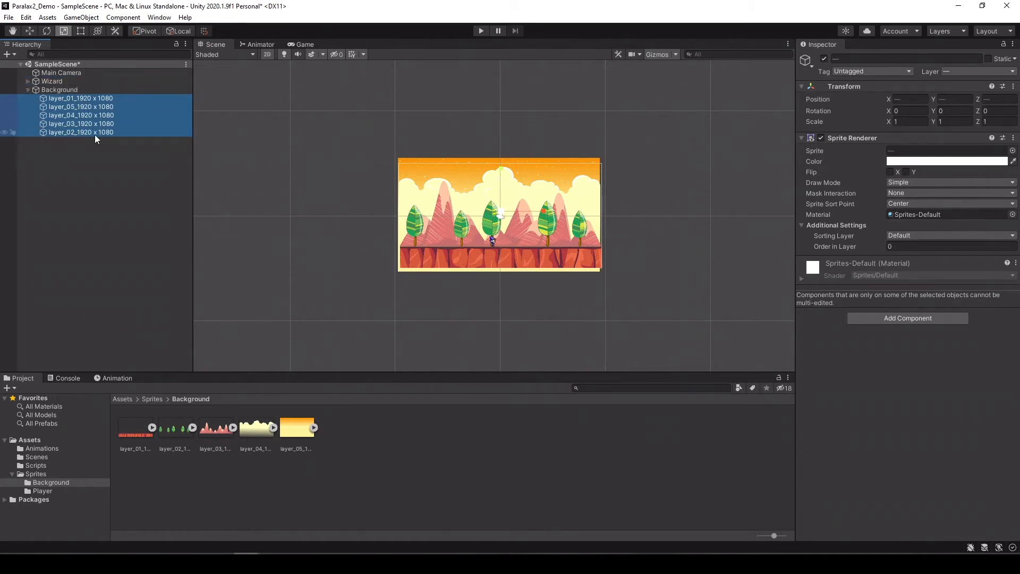
pyautogui.click(106, 173)
pyautogui.moveTo(84, 107)
pyautogui.mouseDown()
pyautogui.moveTo(71, 139)
pyautogui.moveTo(82, 105)
pyautogui.moveTo(82, 127)
pyautogui.moveTo(84, 118)
pyautogui.mouseUp()
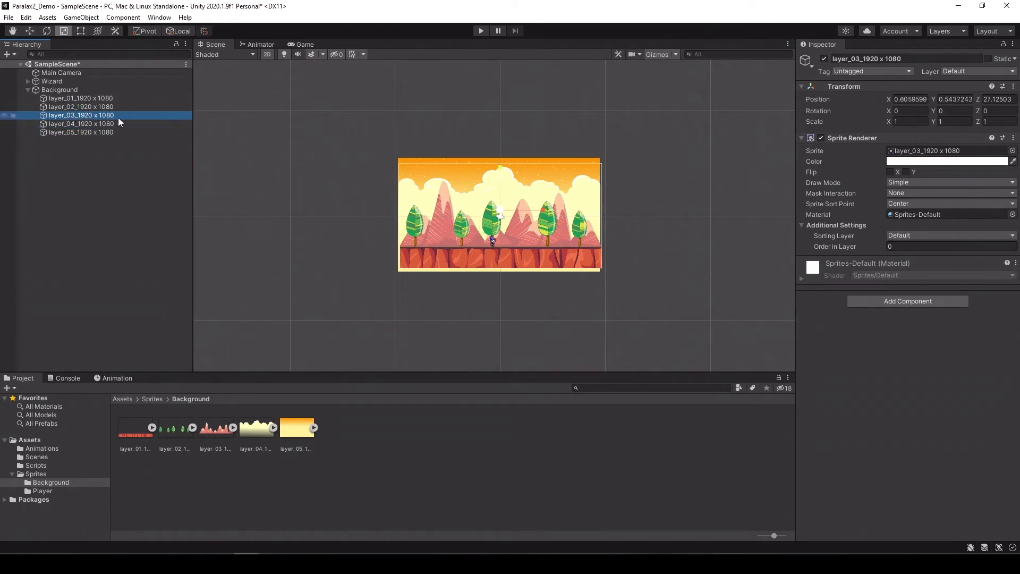
# Enlarge the layer_05 sky sprite proportionally to a scale of about 3.67 and move it so it surrounds the other layers.
pyautogui.click(81, 132)
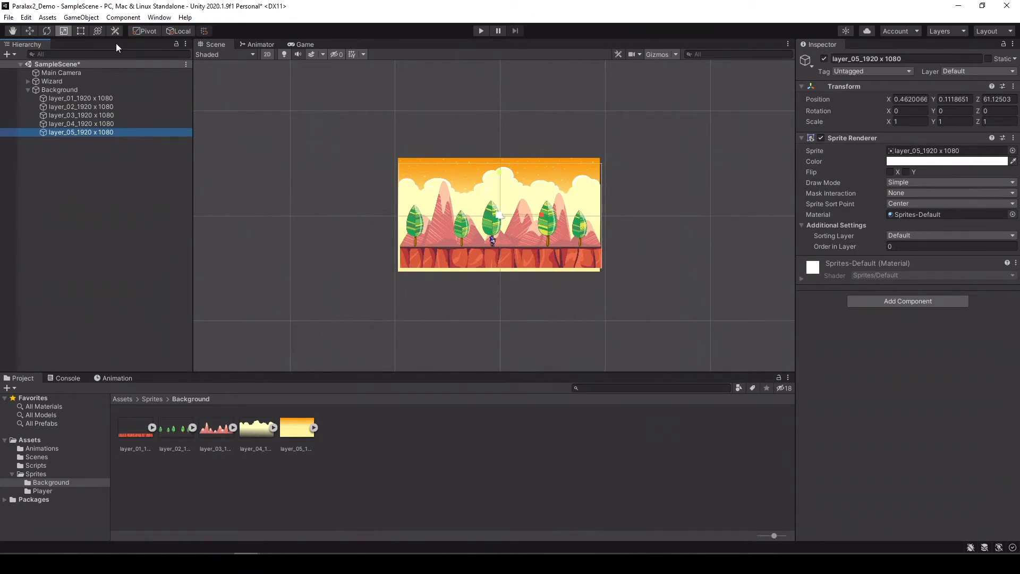
pyautogui.click(80, 31)
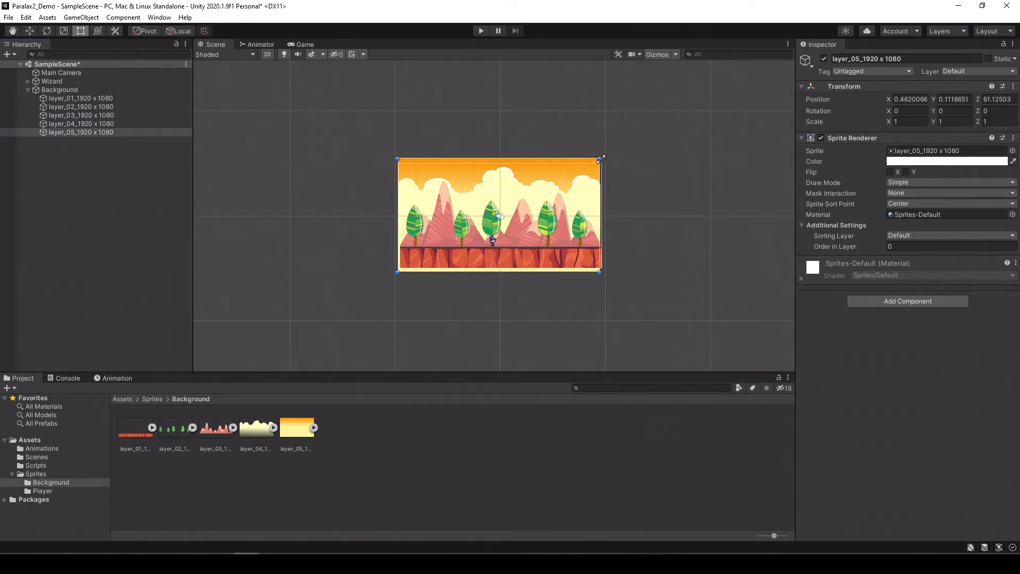
pyautogui.moveTo(601, 159); pyautogui.dragTo(779, 80)
pyautogui.scroll(-3, 722, 136)
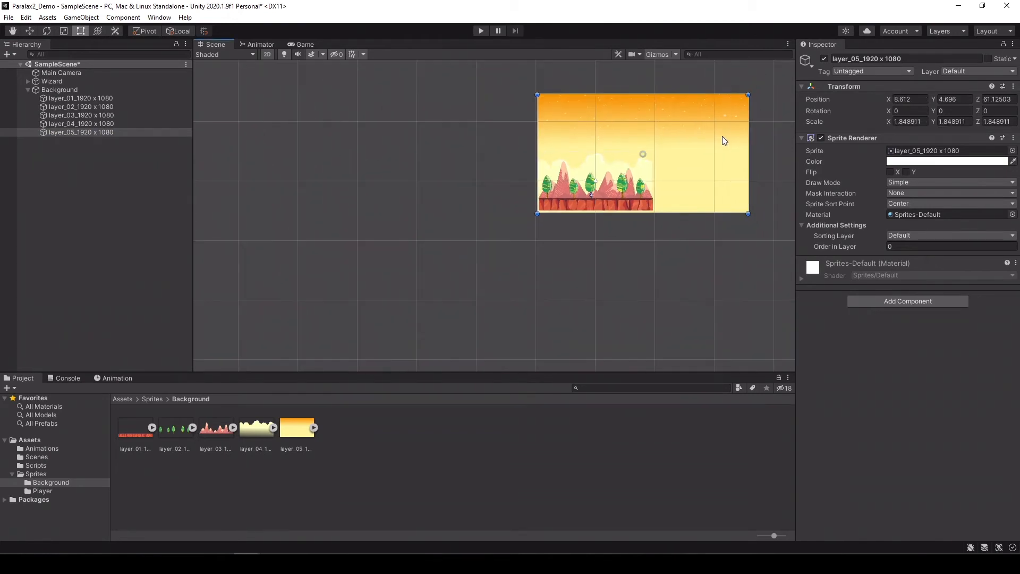
pyautogui.moveTo(722, 136); pyautogui.dragTo(471, 238, button='middle')
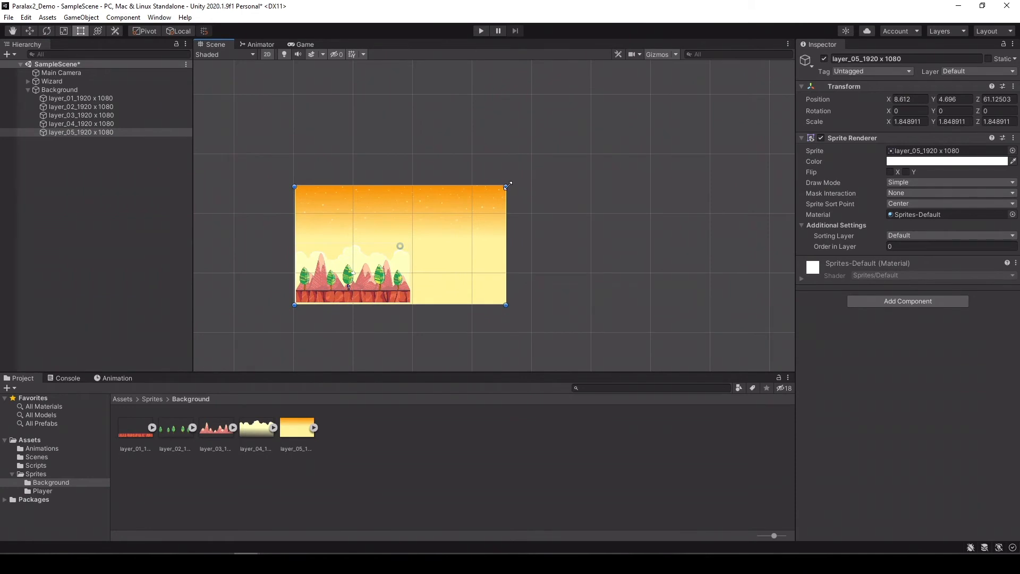
pyautogui.moveTo(506, 186); pyautogui.dragTo(715, 68)
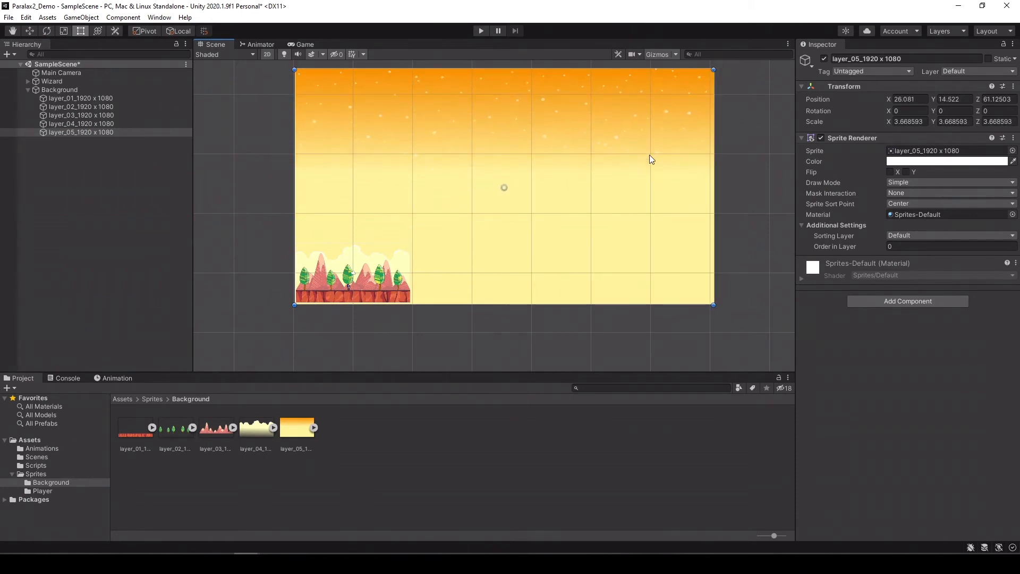
pyautogui.moveTo(546, 168); pyautogui.dragTo(423, 256)
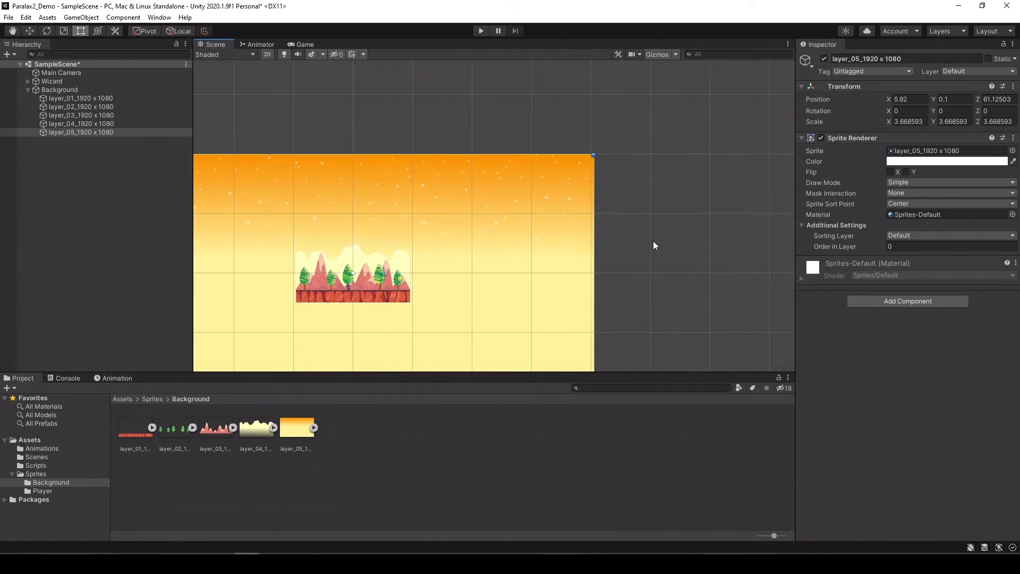
pyautogui.moveTo(653, 244); pyautogui.dragTo(784, 205, button='middle')
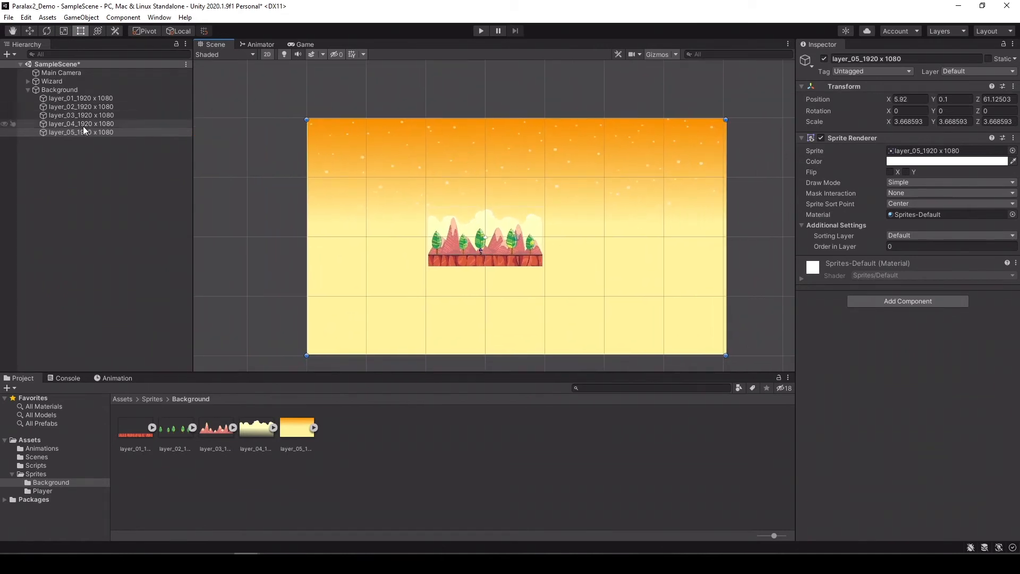
# Enlarge the layer_04 cloud sprite proportionally to a scale of about 2.41 and shift it behind the mountains.
pyautogui.click(104, 124)
pyautogui.moveTo(542, 202); pyautogui.dragTo(699, 113)
pyautogui.moveTo(621, 202); pyautogui.dragTo(560, 251)
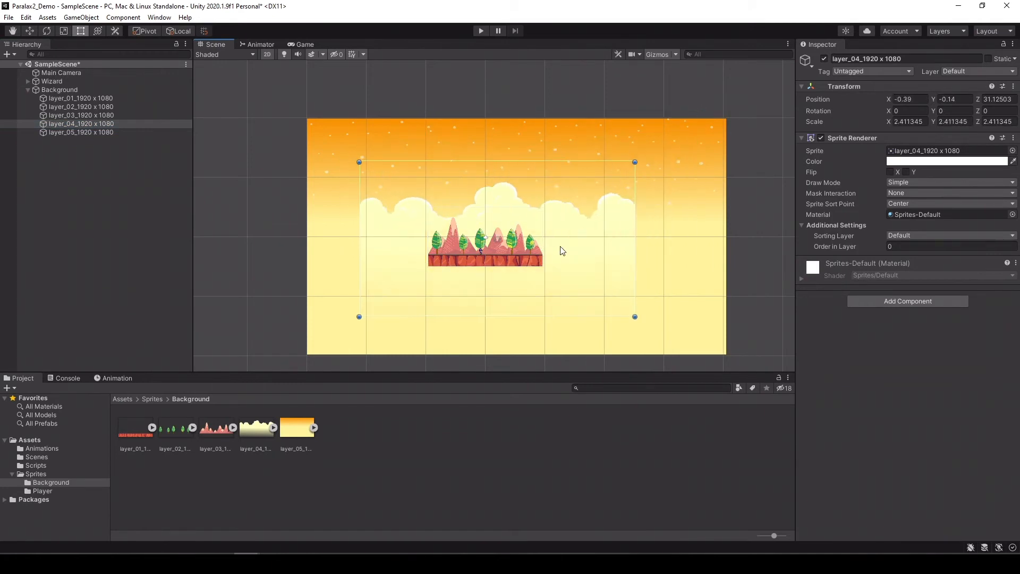
# Centre the layer_05 sky sprite by setting its X and Y position to 0.
pyautogui.click(345, 187)
pyautogui.moveTo(447, 130); pyautogui.dragTo(409, 132)
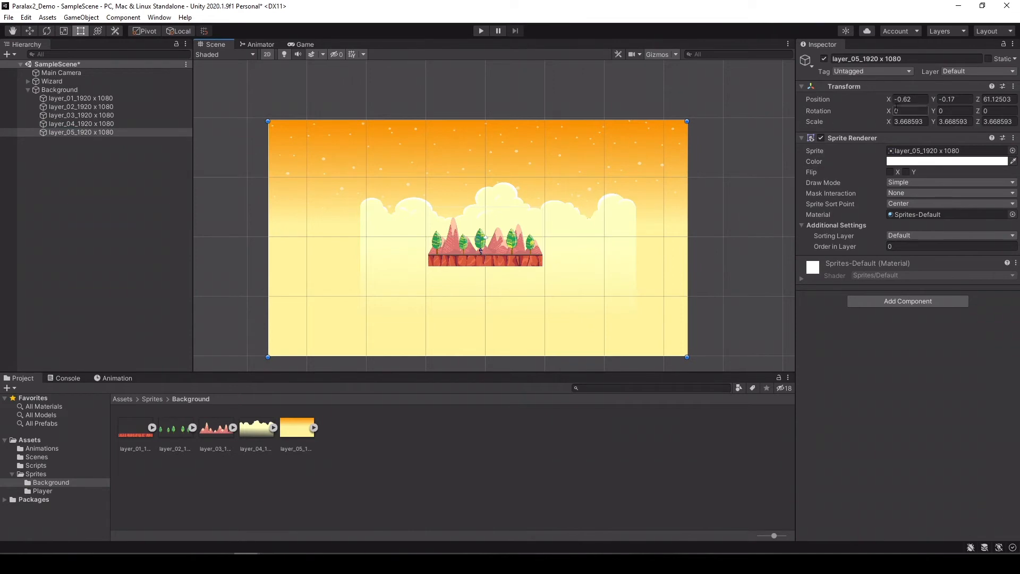
pyautogui.click(918, 99)
pyautogui.write('0')
pyautogui.press('Tab')
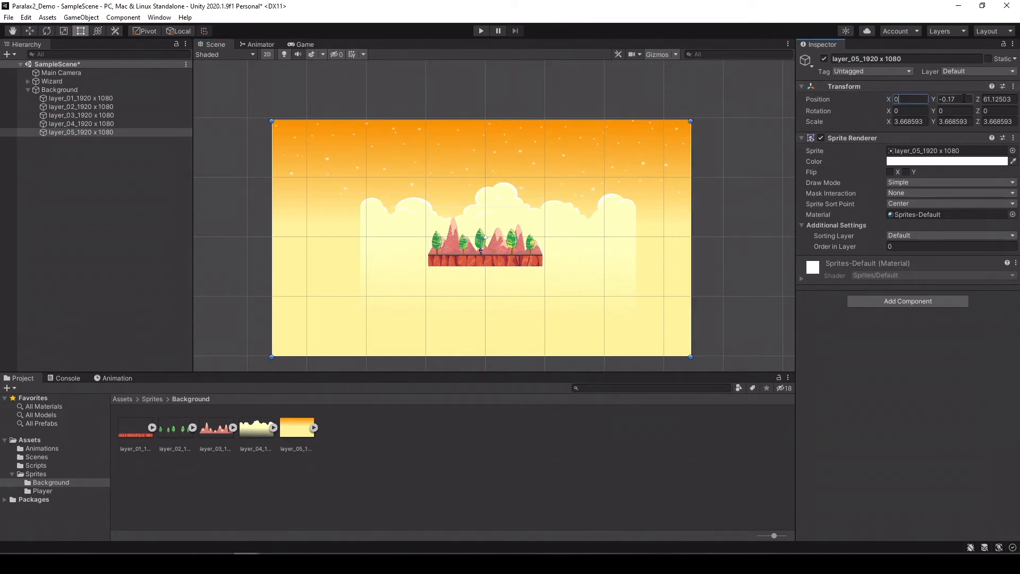
pyautogui.write('0')
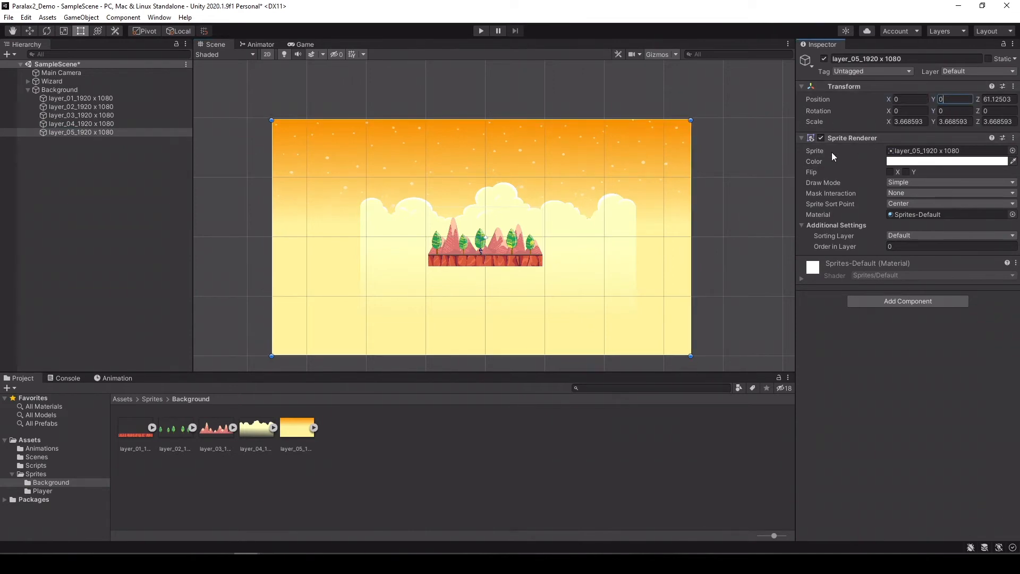
# Set the X and Y position of the layer_04 cloud sprite to 0.
pyautogui.click(101, 124)
pyautogui.click(903, 100)
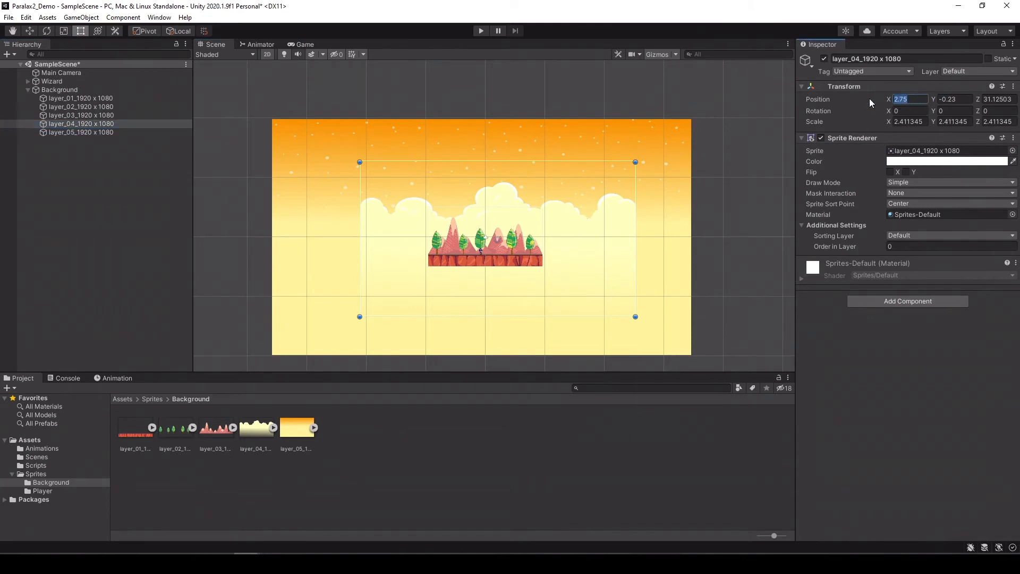
pyautogui.write('0')
pyautogui.press('Tab')
pyautogui.write('0')
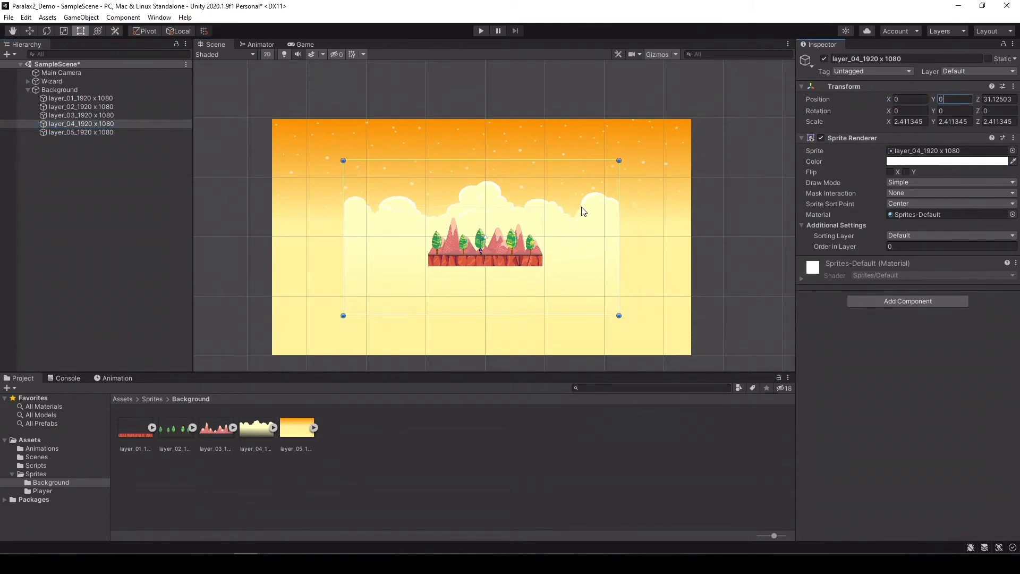
pyautogui.click(581, 207)
pyautogui.click(528, 214)
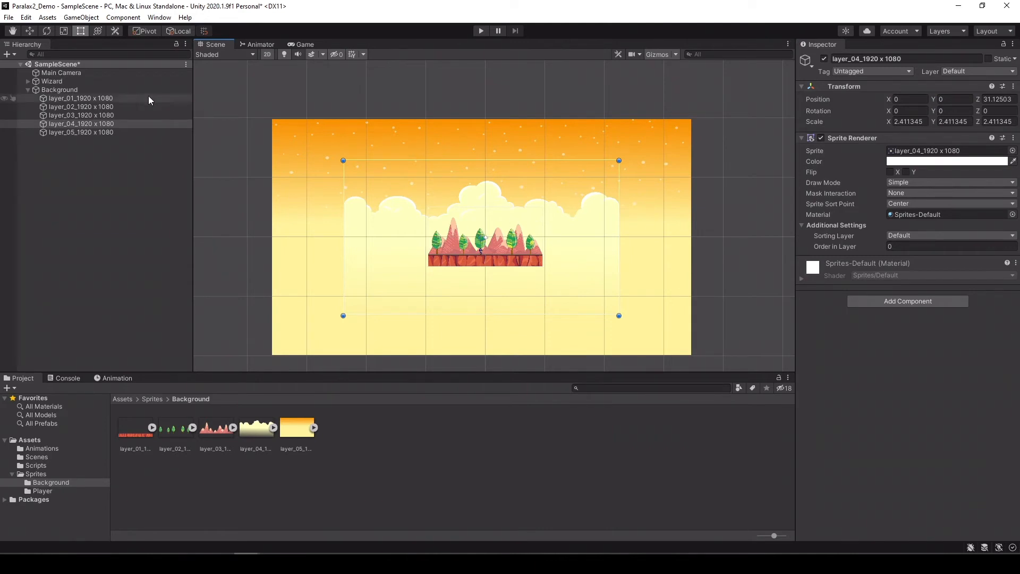
# Enlarge the layer_03 mountain sprite proportionally to a scale of about 1.68 and shift it behind the trees.
pyautogui.click(88, 115)
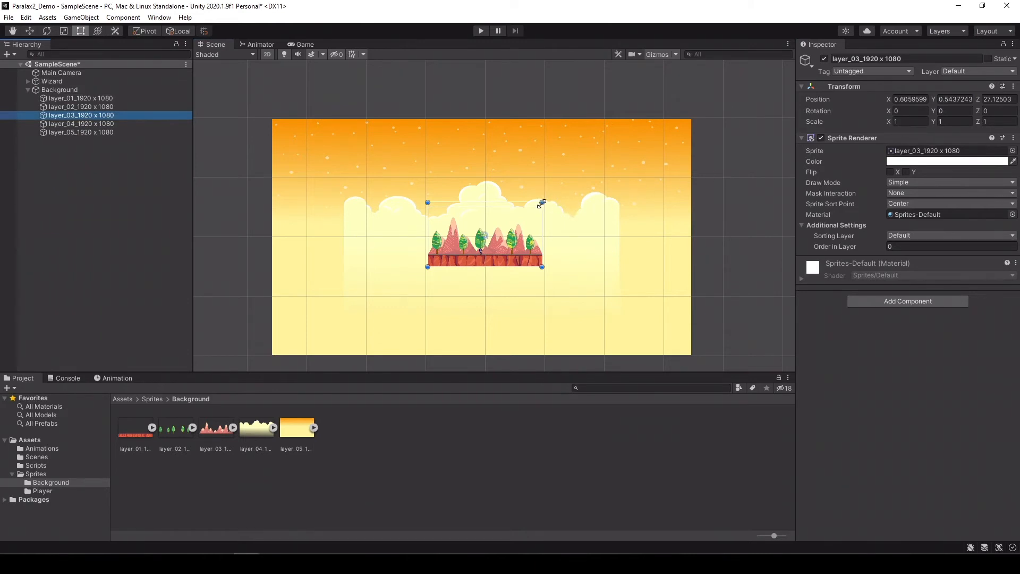
pyautogui.moveTo(542, 202); pyautogui.dragTo(615, 158)
pyautogui.moveTo(579, 223); pyautogui.dragTo(545, 240)
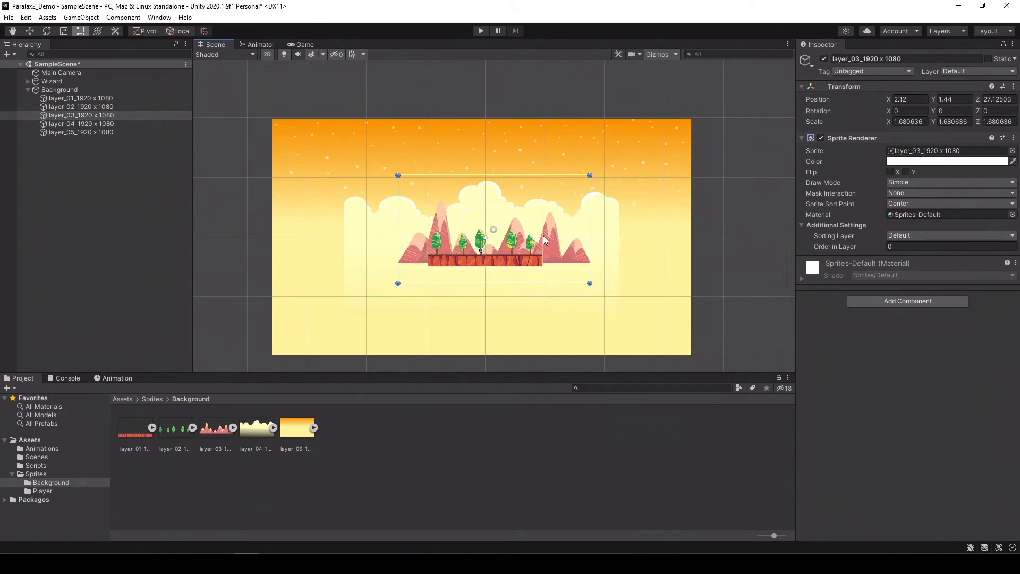
# Set the layer_03 mountain sprite's position to X 0 and Y 1.7.
pyautogui.click(909, 99)
pyautogui.write('0')
pyautogui.press('Tab')
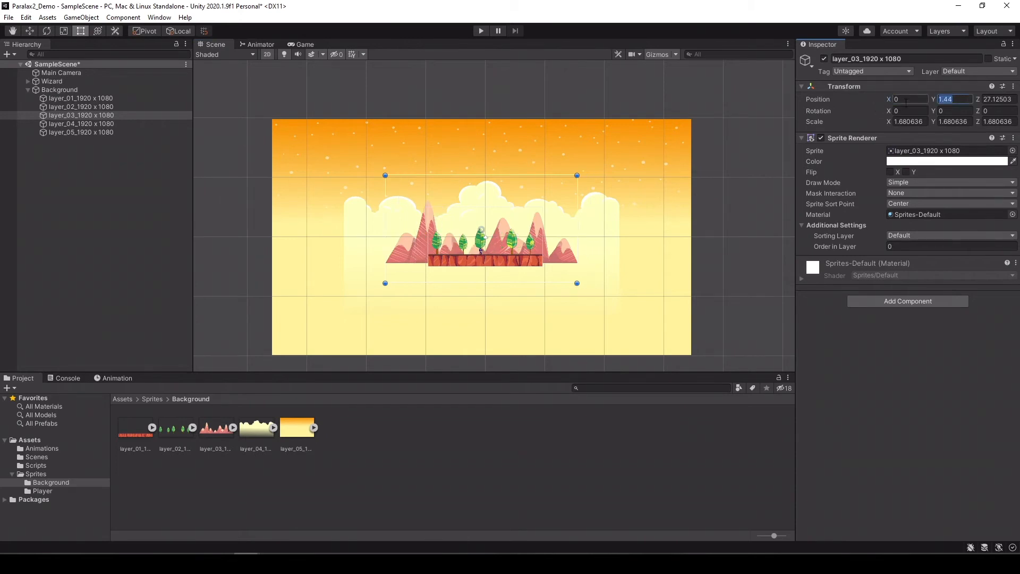
pyautogui.write('0')
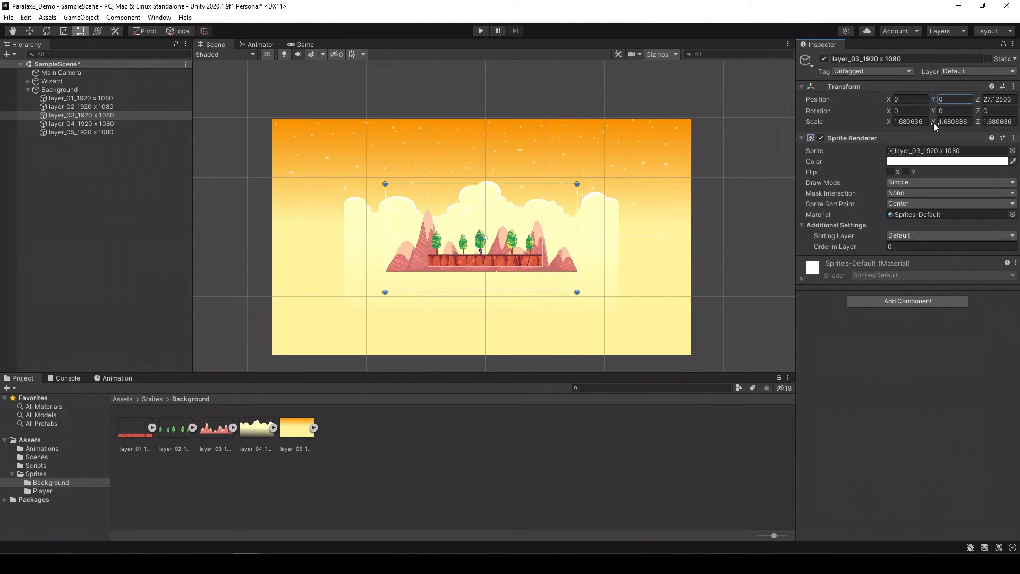
pyautogui.moveTo(935, 98); pyautogui.dragTo(964, 96)
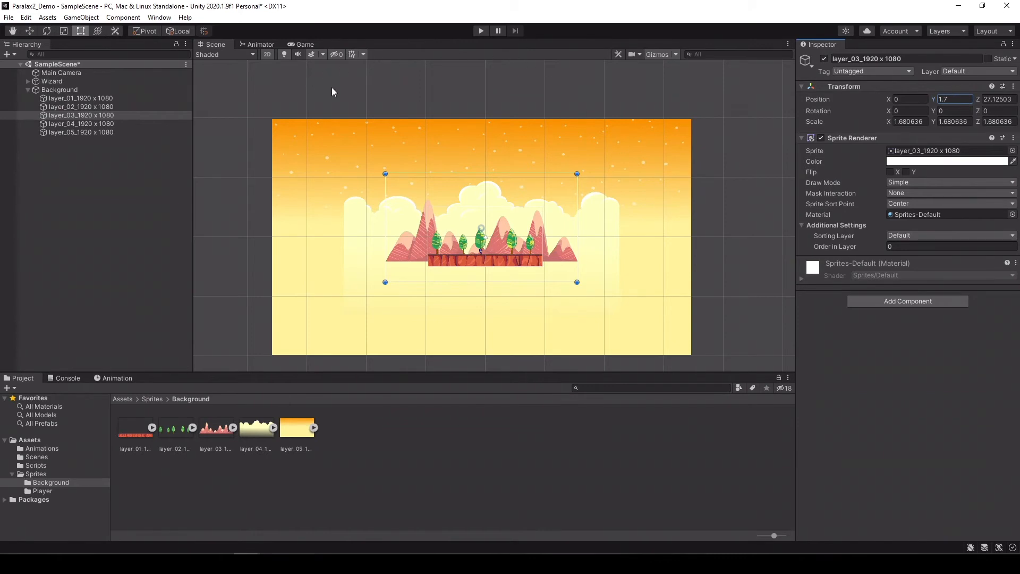
# Examine the depth and size of the enlarged background layers in the 3D Scene view and return to the 2D view.
pyautogui.click(268, 54)
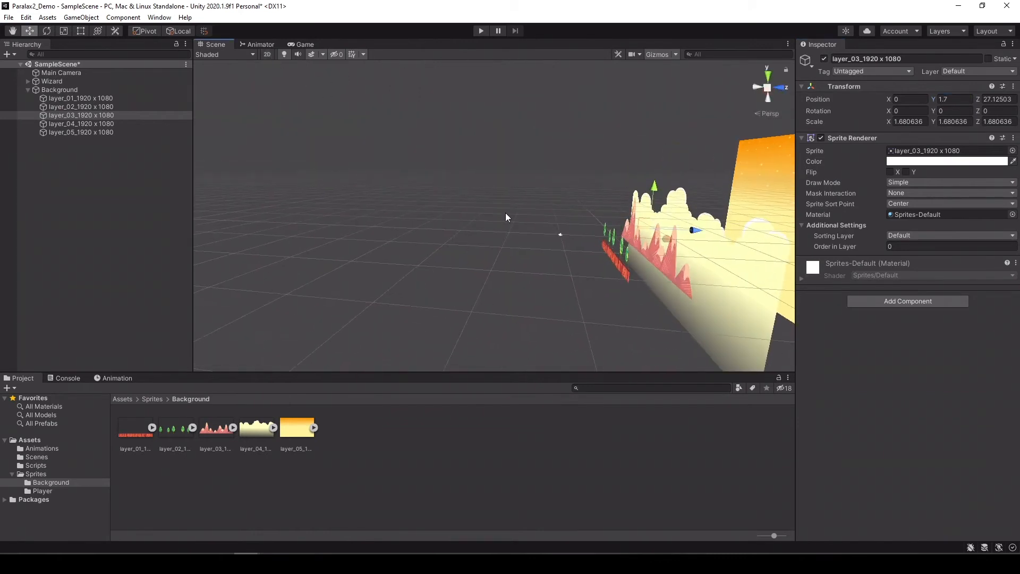
pyautogui.moveTo(642, 217); pyautogui.dragTo(578, 168, button='middle')
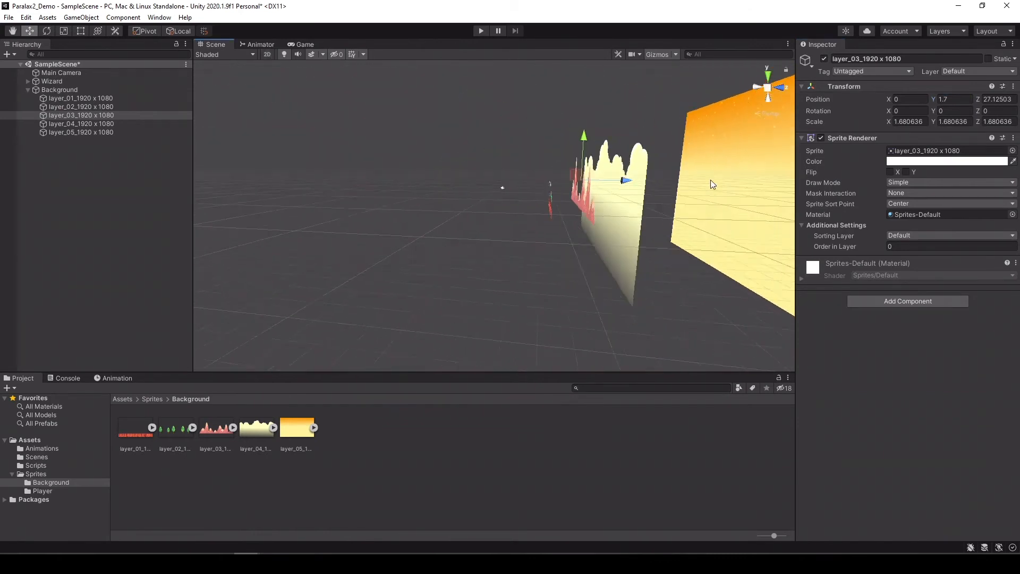
pyautogui.scroll(-5, 734, 182)
pyautogui.scroll(-3, 734, 182)
pyautogui.moveTo(544, 223); pyautogui.dragTo(575, 262, button='middle')
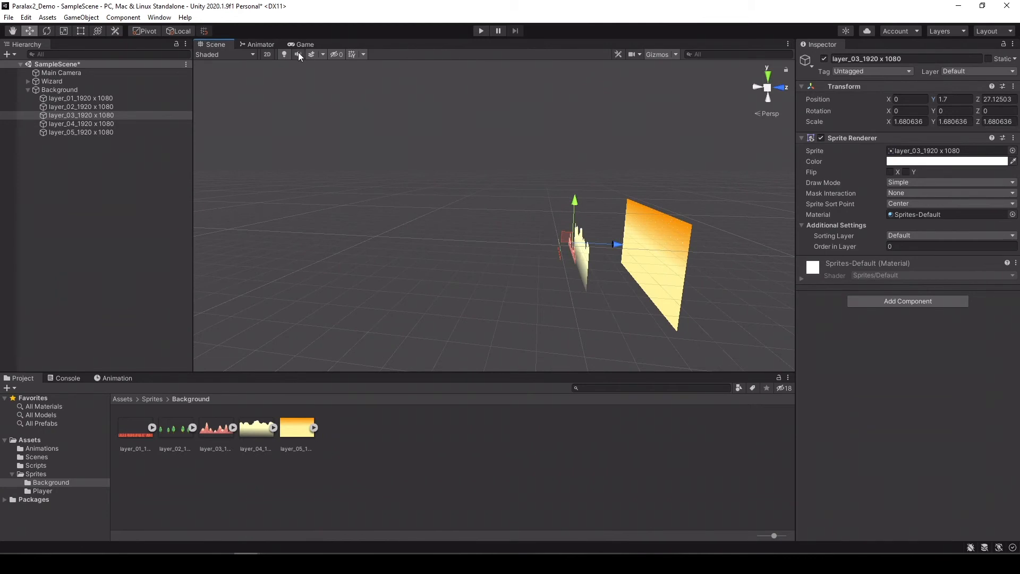
pyautogui.click(267, 55)
pyautogui.press('t')
pyautogui.scroll(3, 510, 292)
pyautogui.scroll(4, 496, 250)
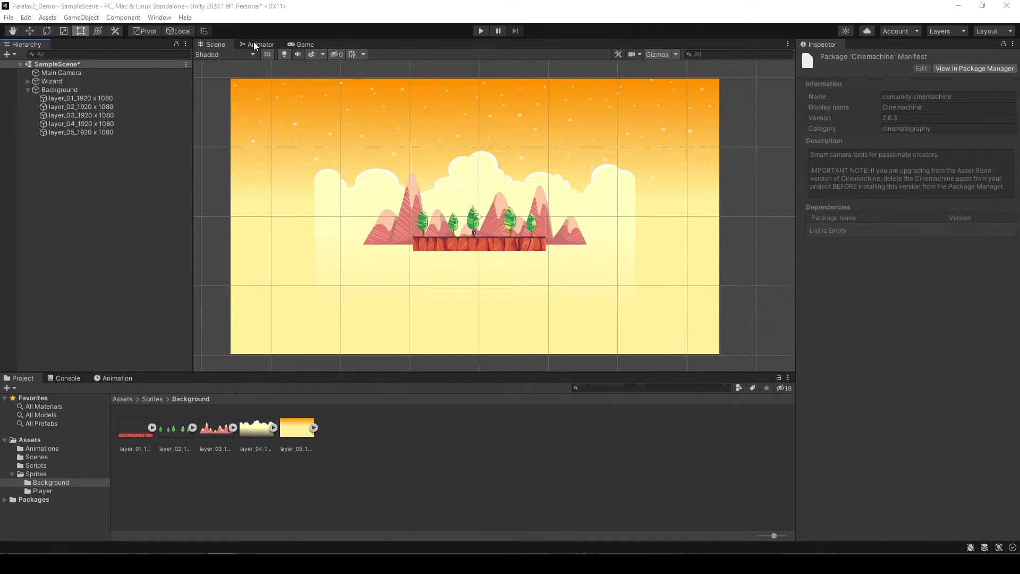
# Search the Unity Registry packages for "cine", install Cinemachine 2.6.3 and return to the scene.
pyautogui.click(160, 17)
pyautogui.click(189, 115)
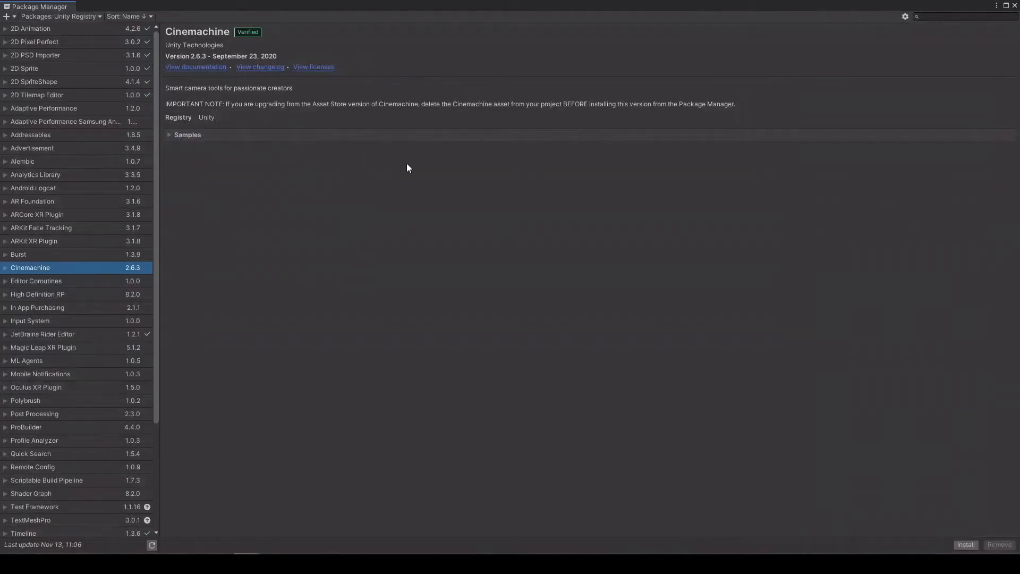
pyautogui.click(67, 17)
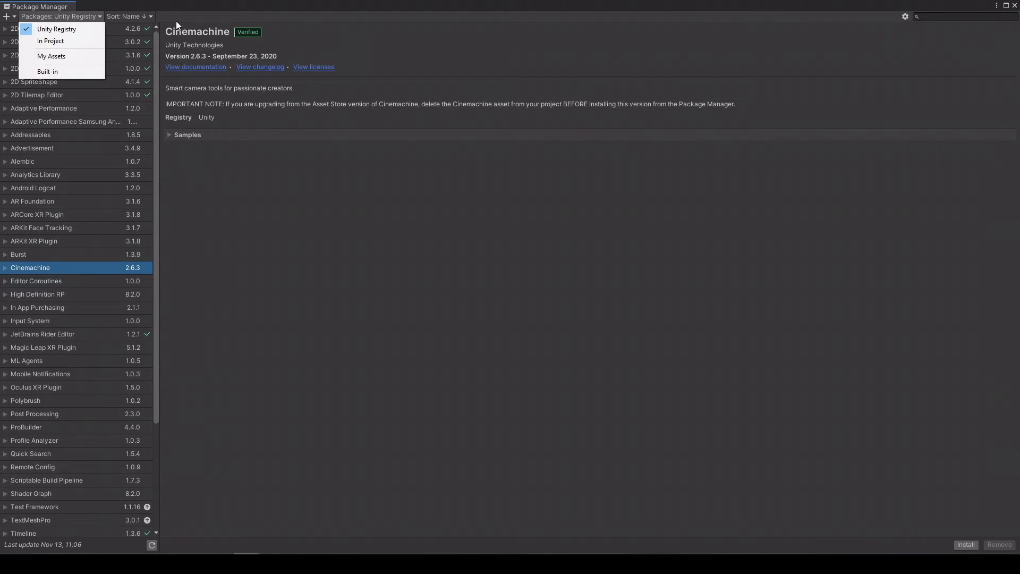
pyautogui.click(192, 21)
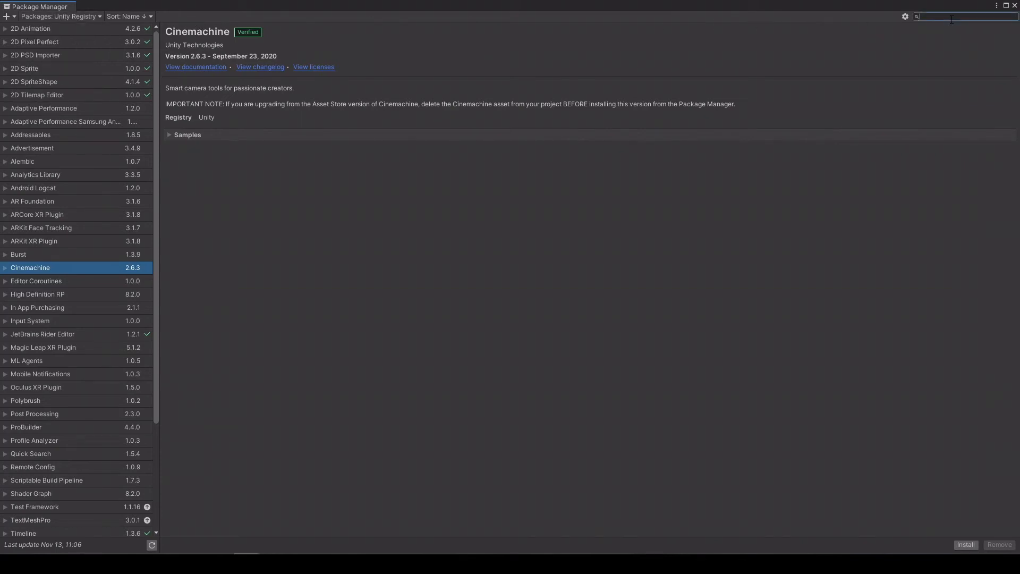
pyautogui.write('ine')
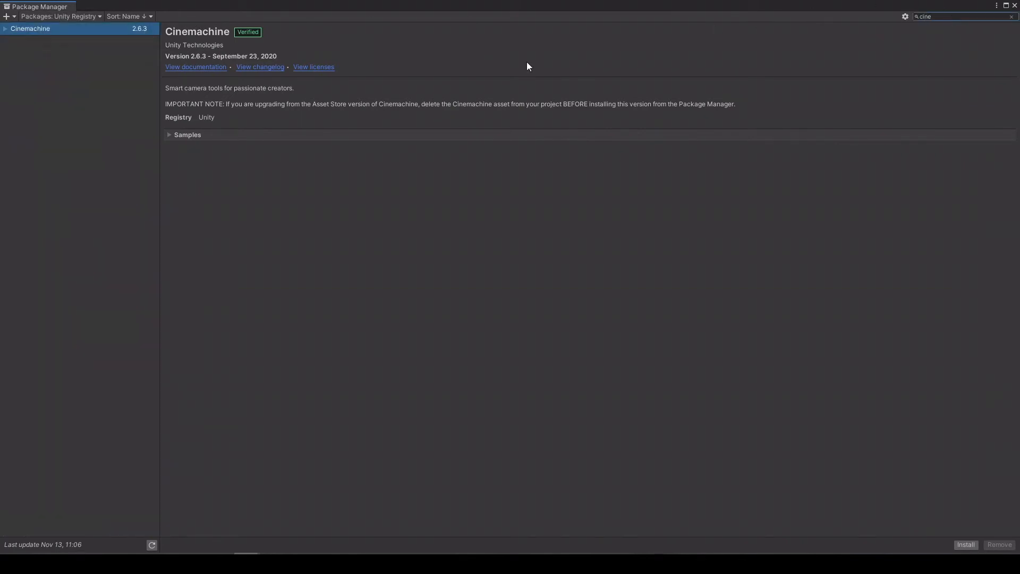
pyautogui.click(967, 544)
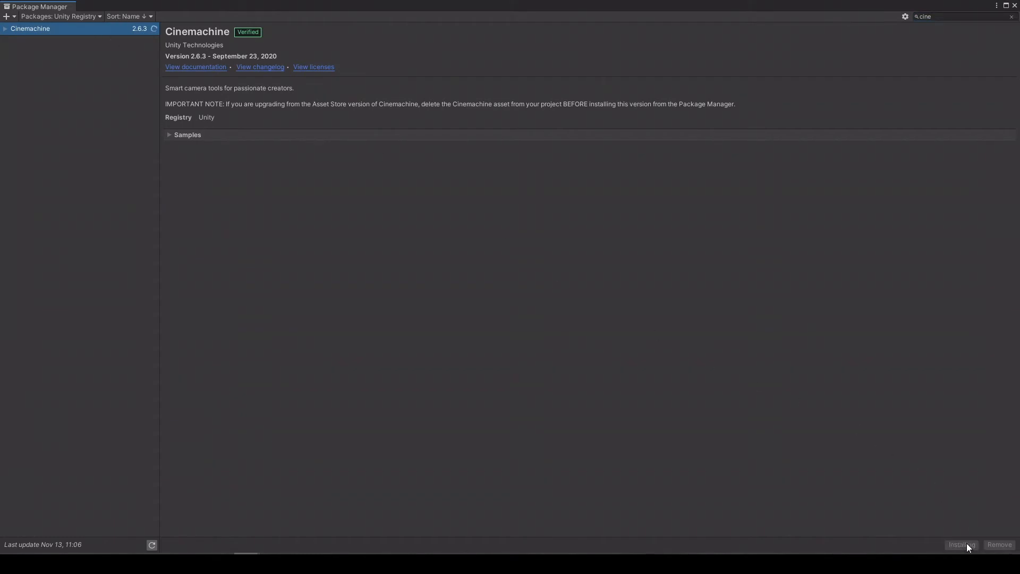
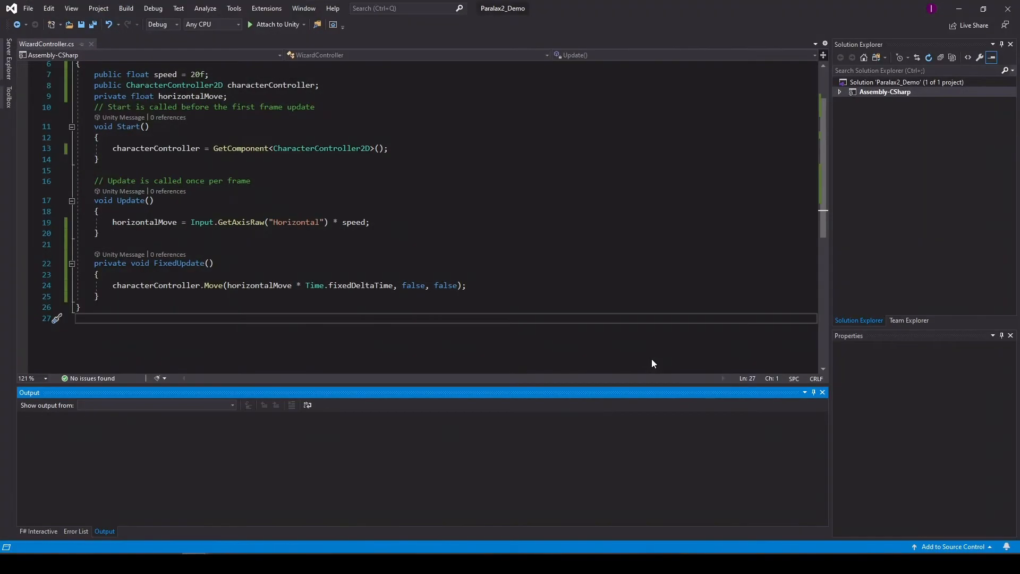
pyautogui.click(958, 9)
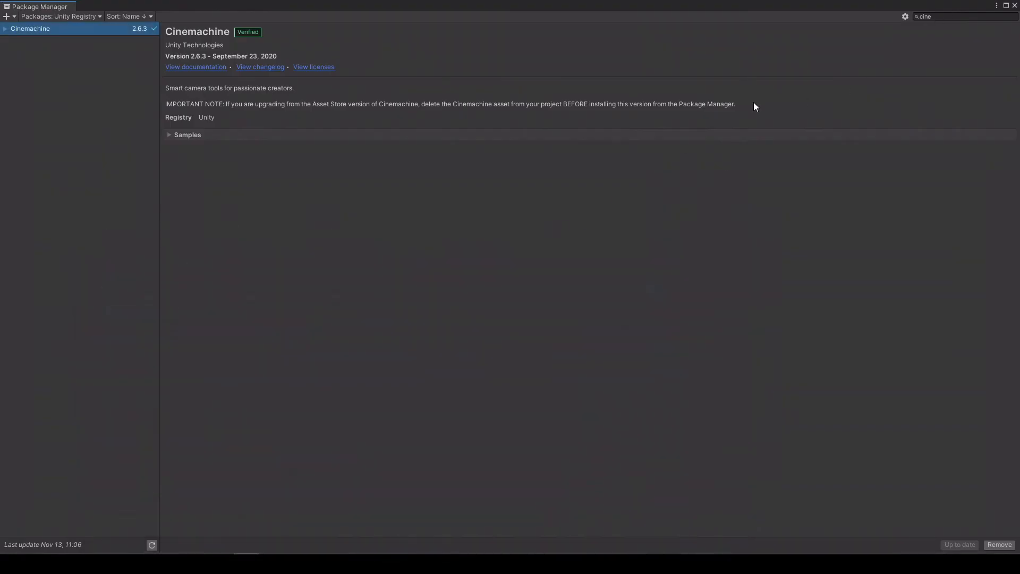
pyautogui.click(1014, 5)
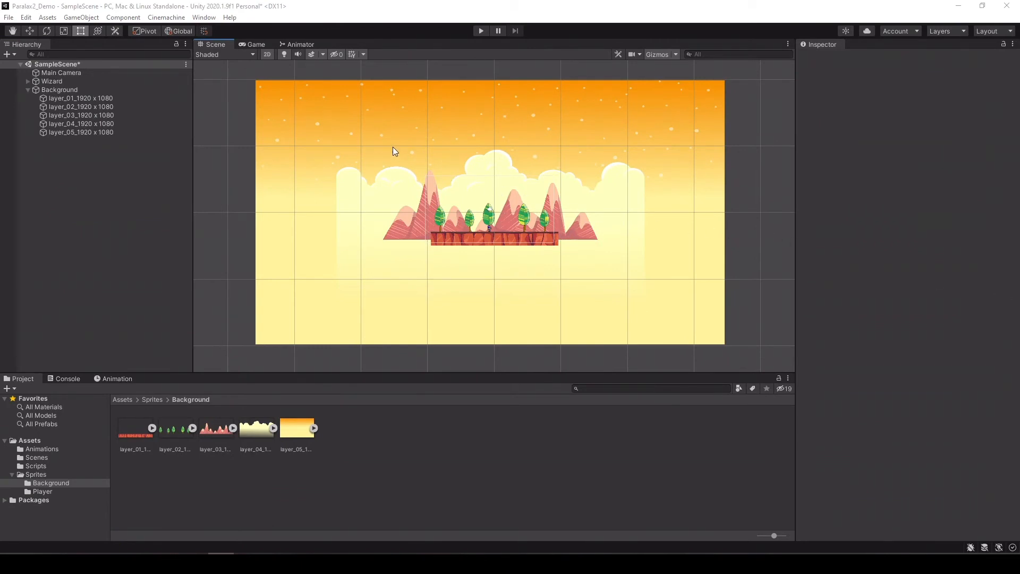
# Create a Cinemachine virtual camera with the Wizard as its Follow target and run the scene to test it.
pyautogui.click(166, 17)
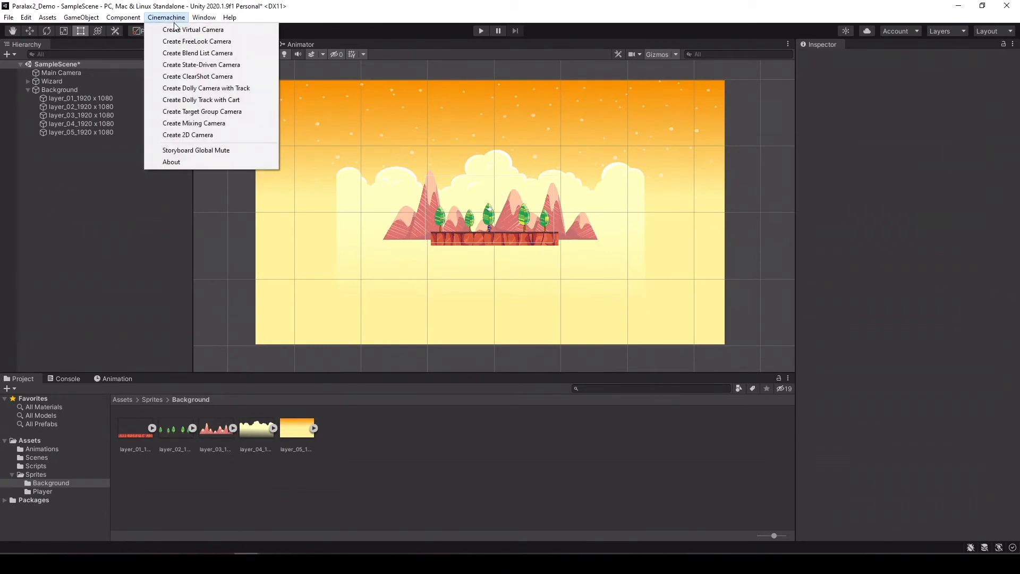
pyautogui.click(181, 29)
pyautogui.click(79, 142)
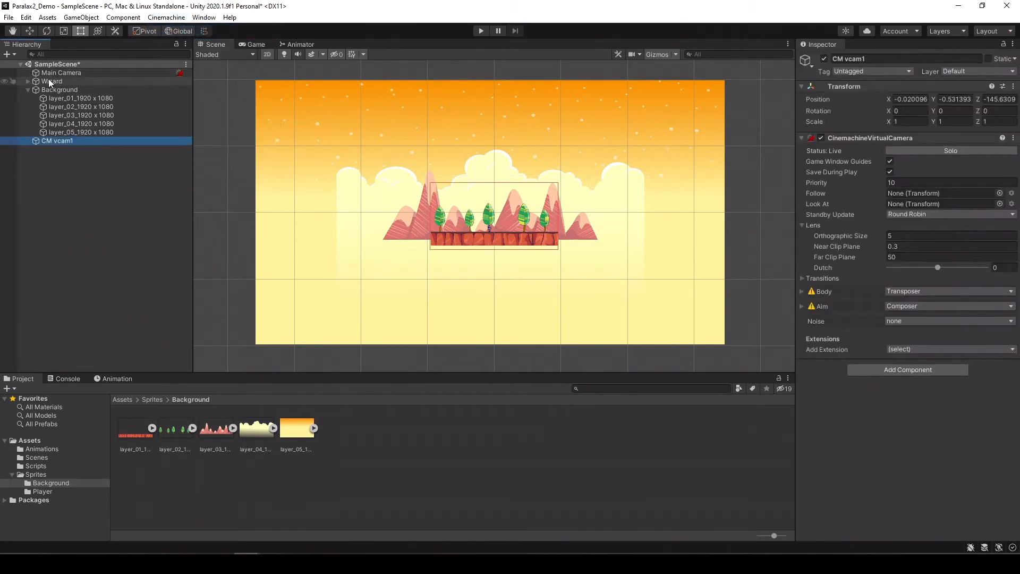
pyautogui.moveTo(43, 79); pyautogui.dragTo(904, 193)
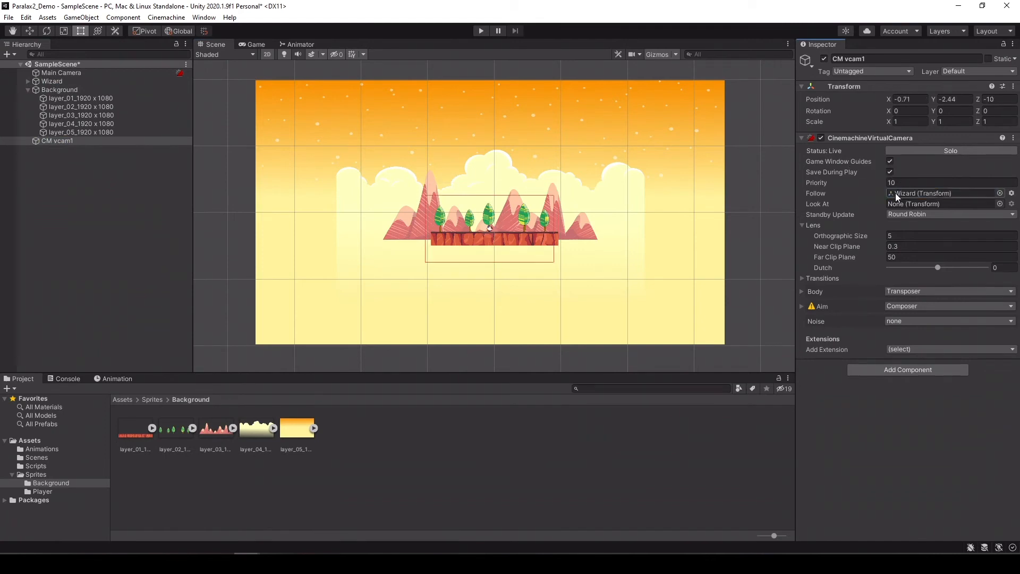
pyautogui.click(481, 31)
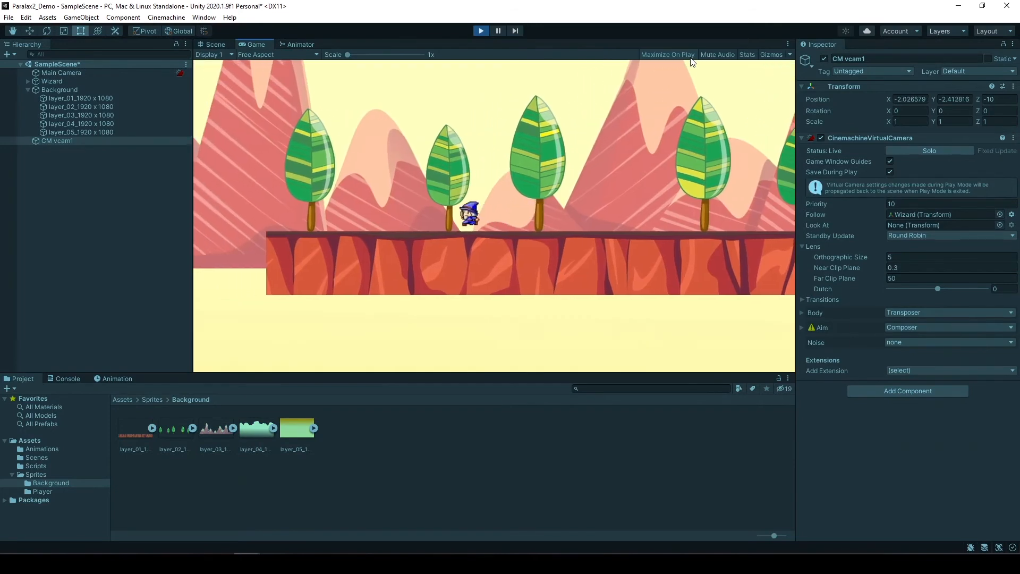
# Walk the wizard right to check the camera follow, set the virtual camera's Follow Offset Y to 3.56 and test-run the scene.
pyautogui.press('Right')
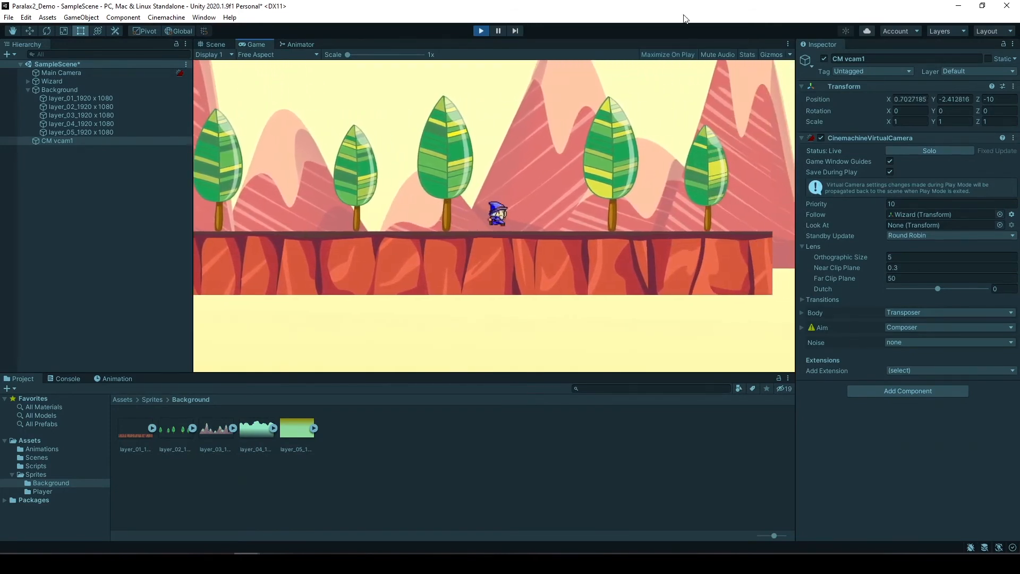
pyautogui.click(481, 31)
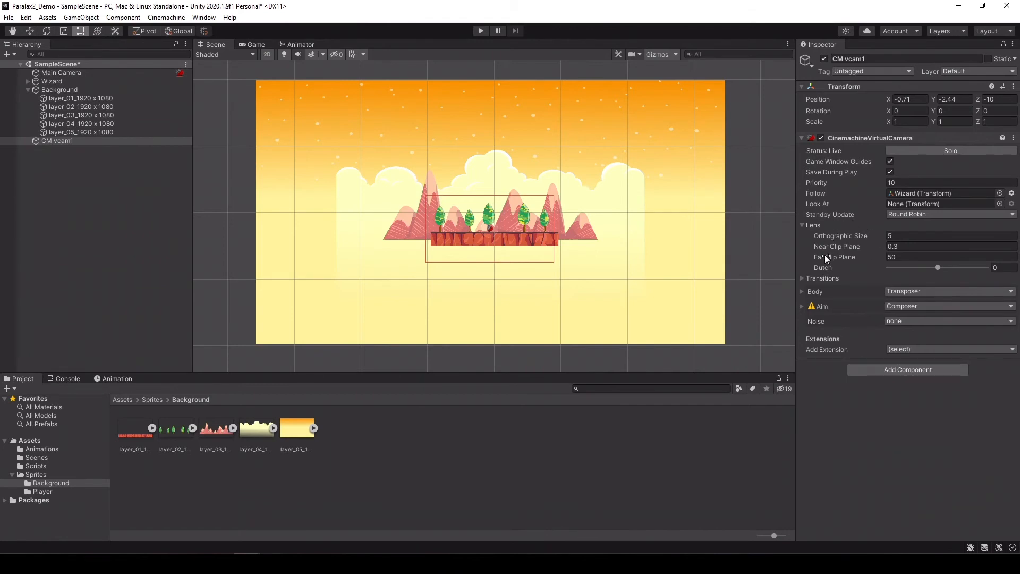
pyautogui.click(802, 291)
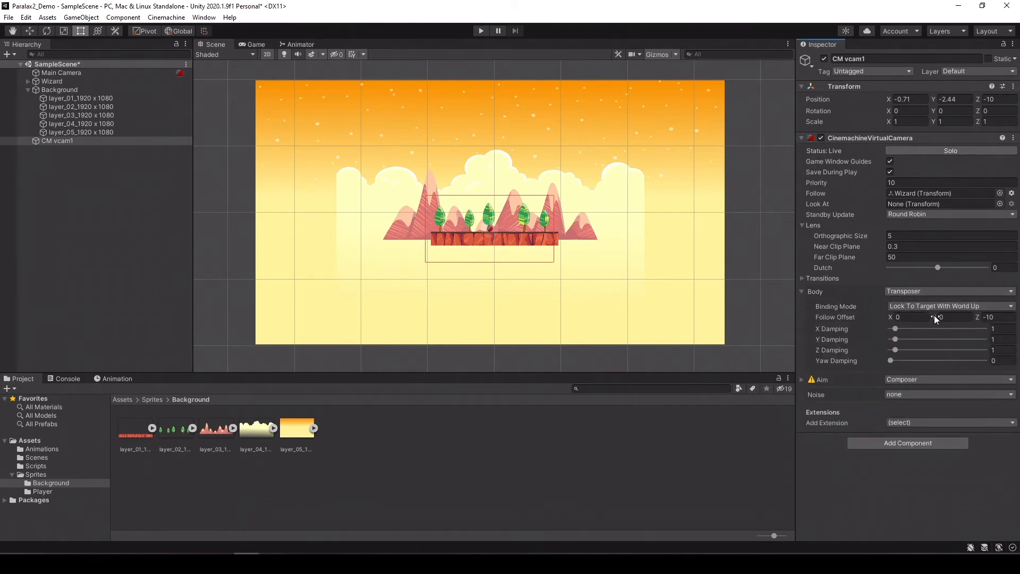
pyautogui.moveTo(935, 318); pyautogui.dragTo(982, 291)
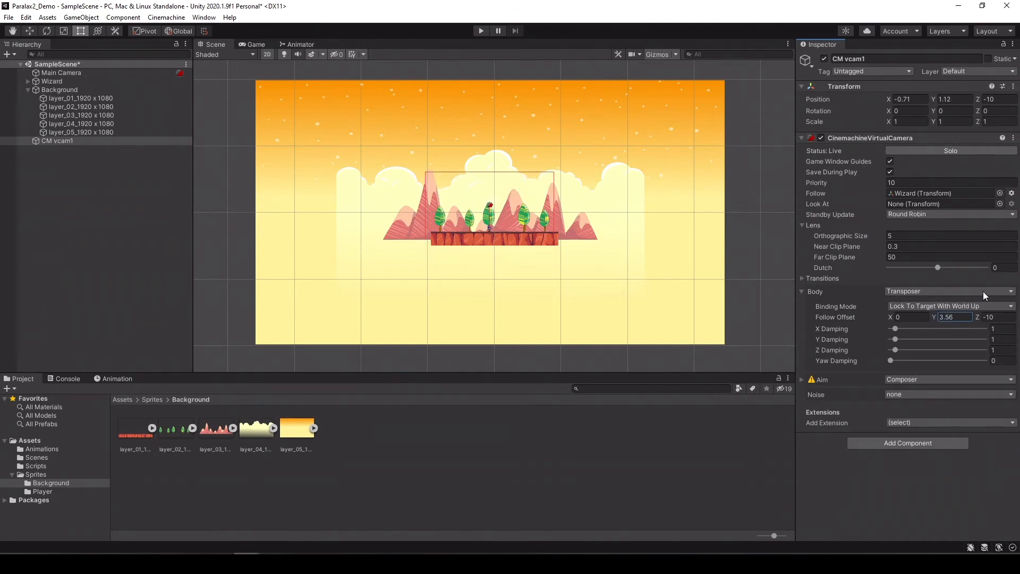
pyautogui.click(481, 31)
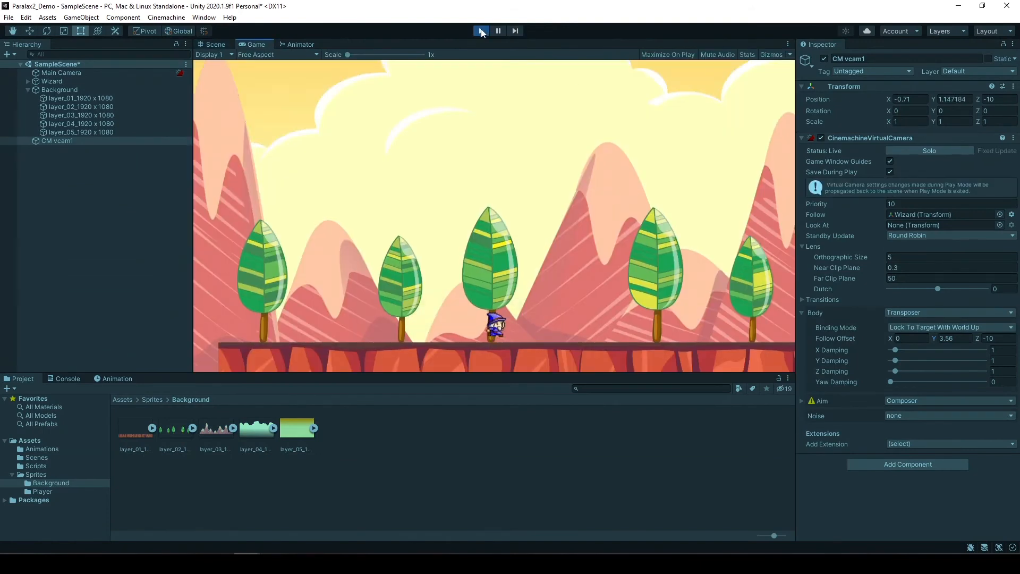
pyautogui.click(482, 31)
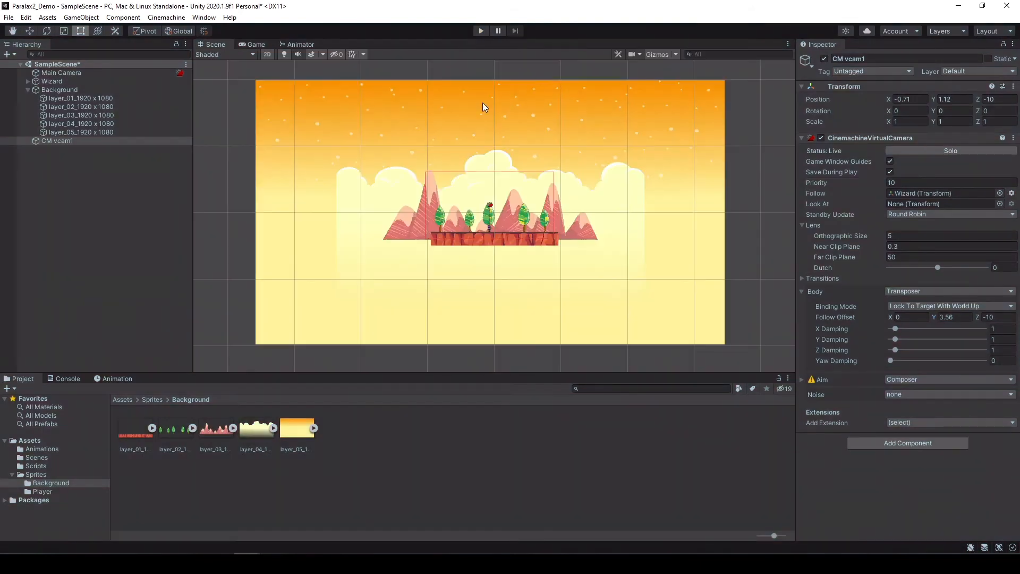
# Change the Main Camera's projection to Perspective and run the scene briefly to check the view.
pyautogui.click(75, 141)
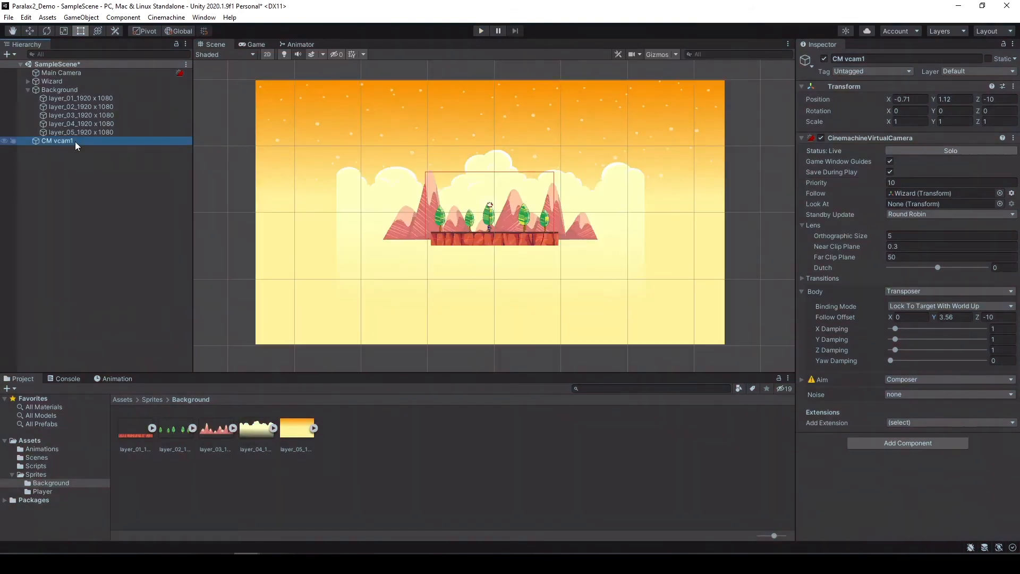
pyautogui.click(73, 73)
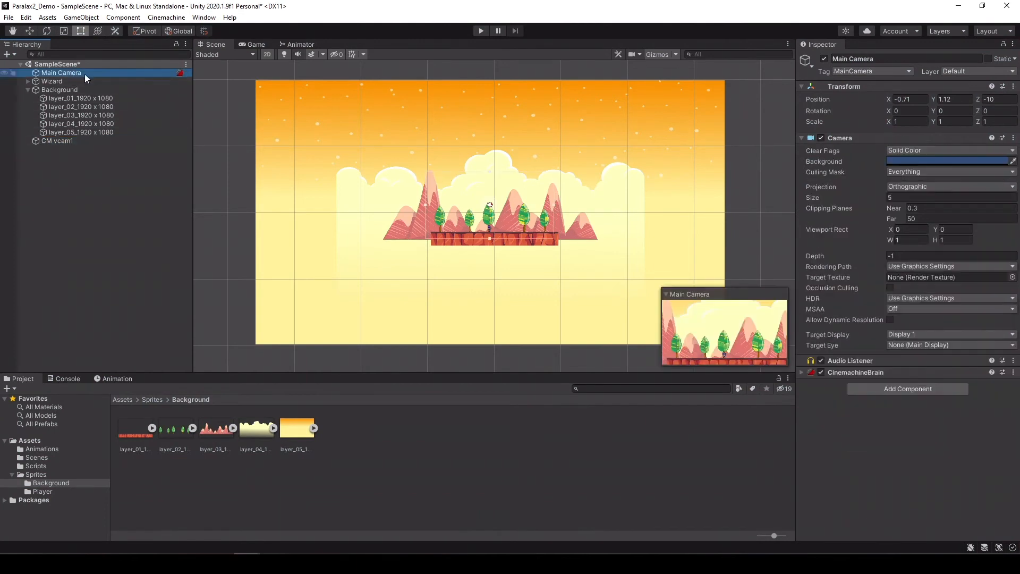
pyautogui.click(911, 187)
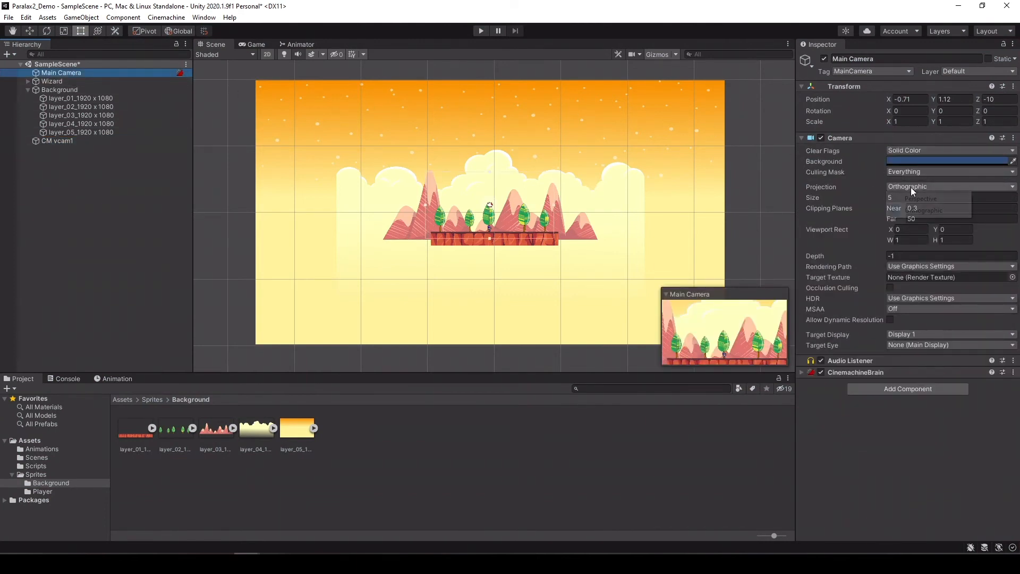
pyautogui.click(911, 199)
pyautogui.scroll(-6, 651, 169)
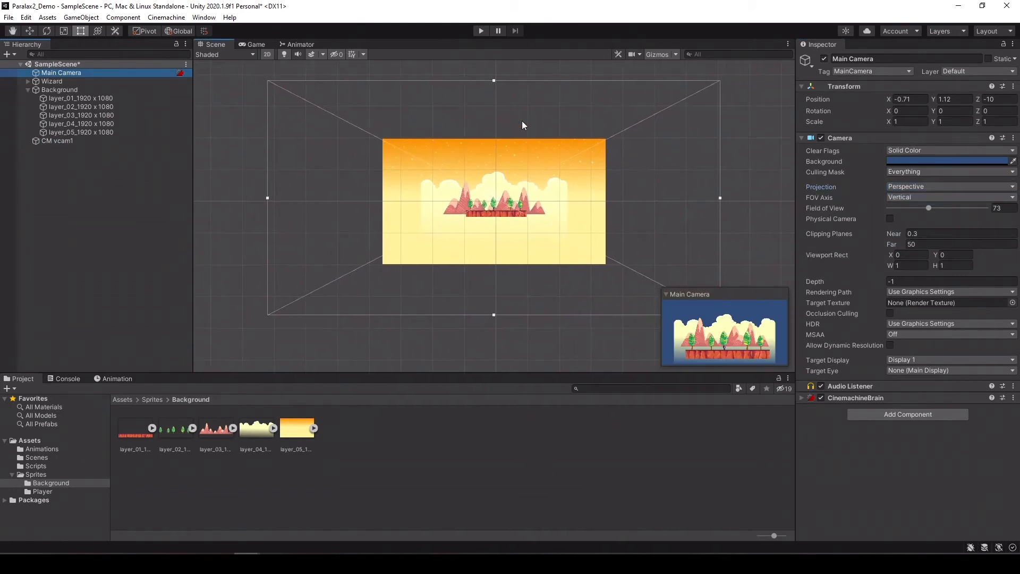
pyautogui.click(480, 32)
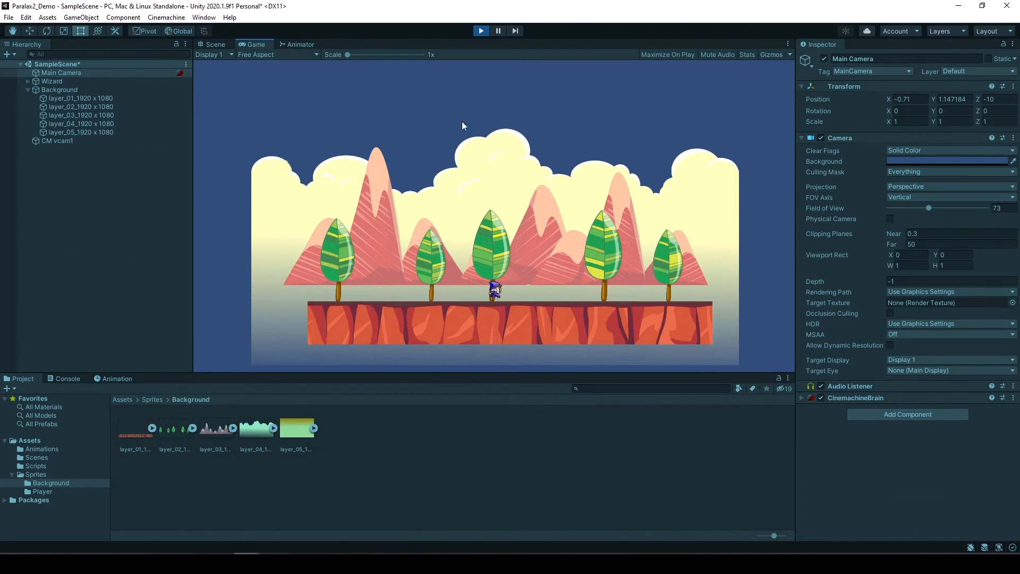
pyautogui.click(480, 30)
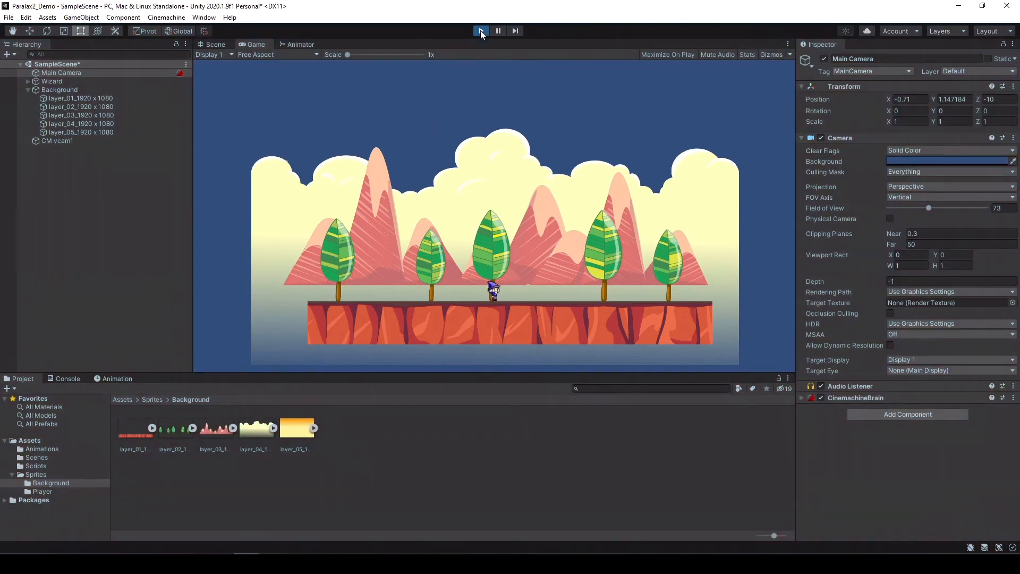
# Set the CM vcam1 lens Far Clip Plane to 65 and test-run the scene to check the layer_05 sky.
pyautogui.click(43, 141)
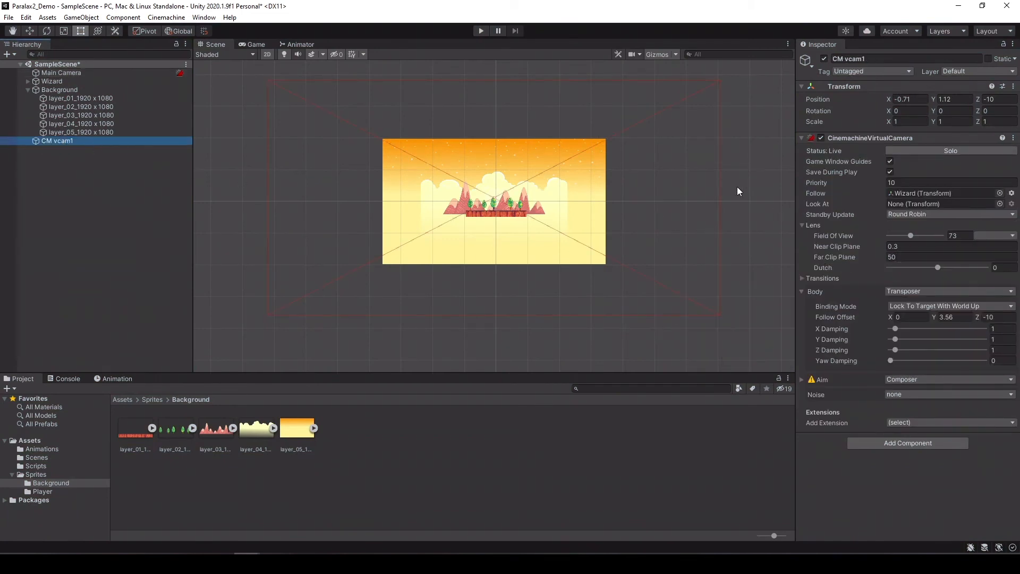
pyautogui.click(75, 132)
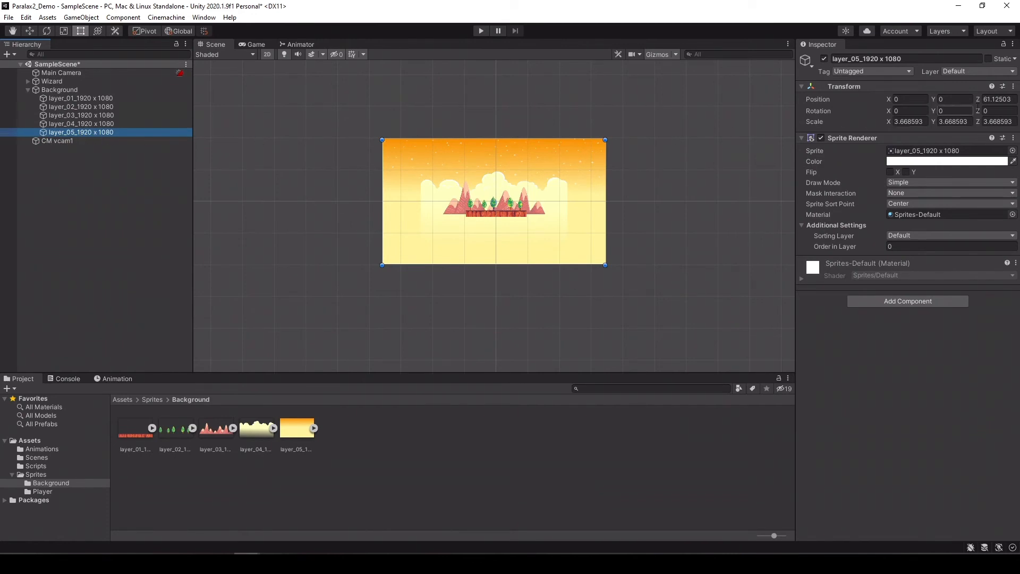
pyautogui.click(64, 141)
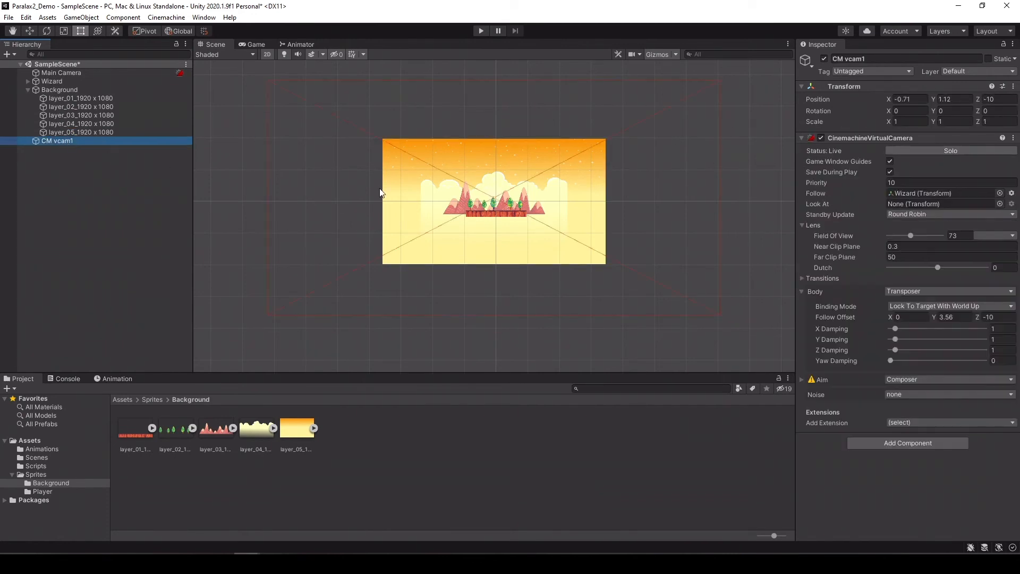
pyautogui.click(902, 258)
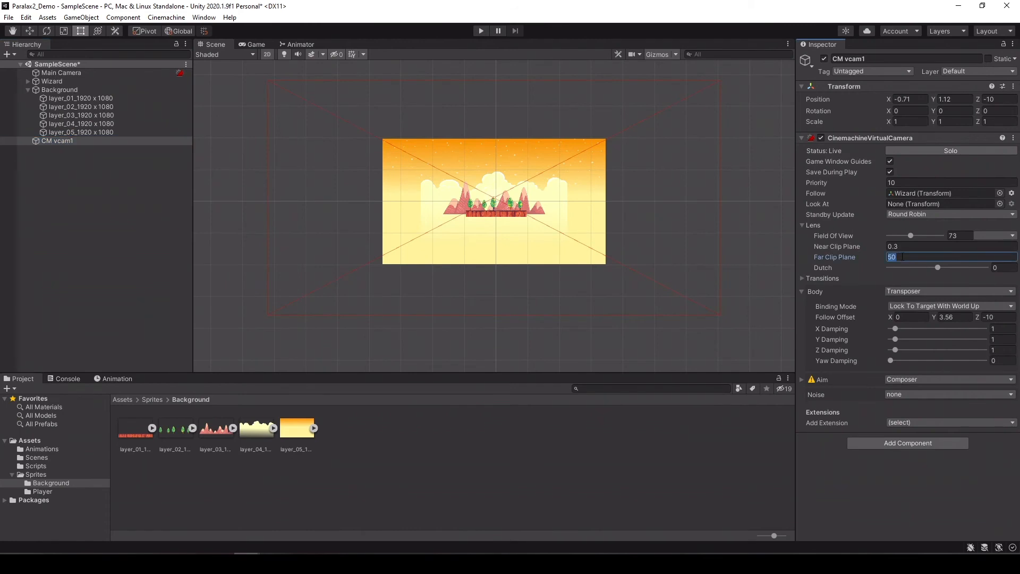
pyautogui.write('65')
pyautogui.click(480, 32)
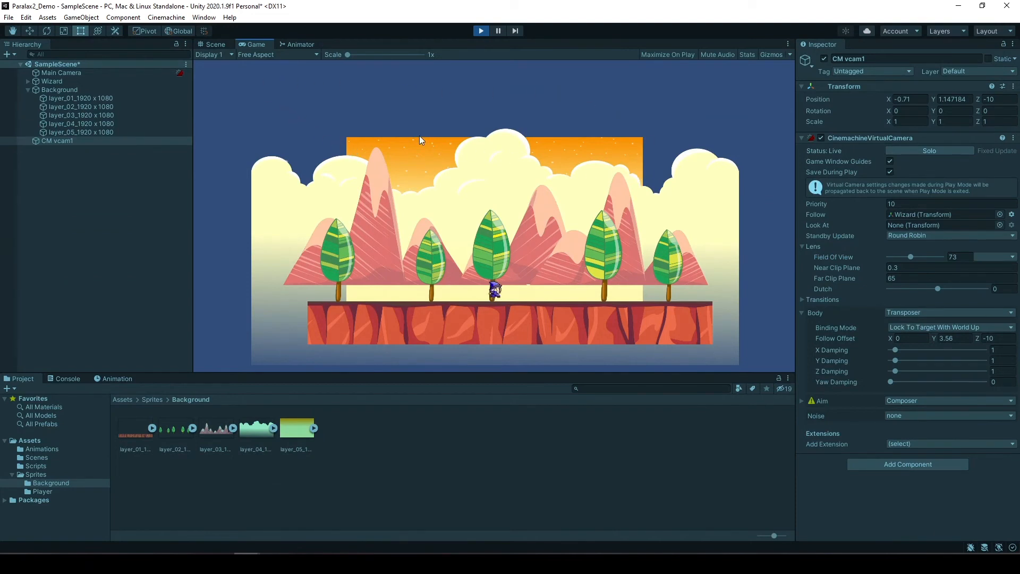
pyautogui.click(481, 31)
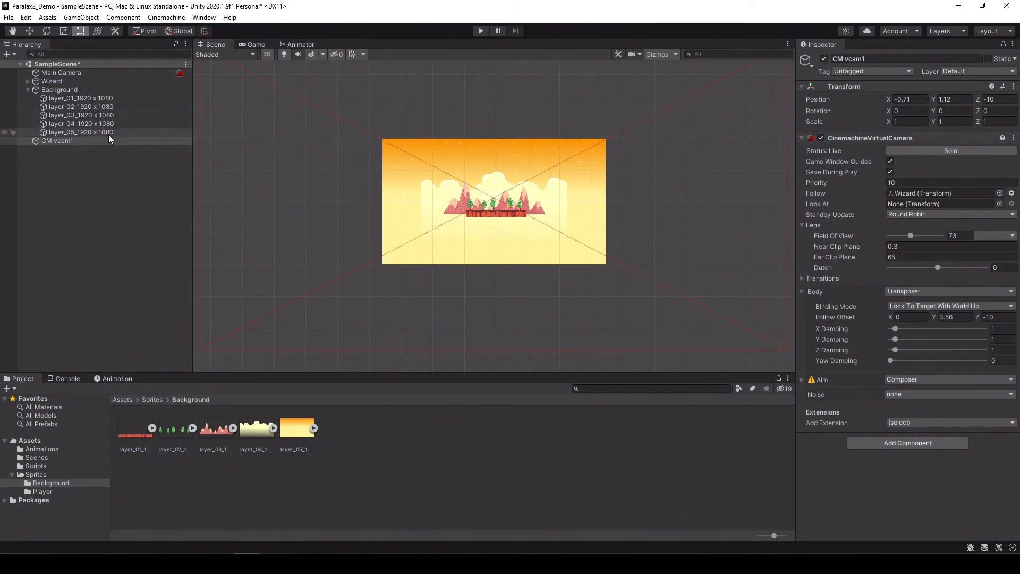
# Enlarge the layer_05 sky sprite to a scale of about X 8.36, Y 8.81 and place it at X 1.5, Y -11.
pyautogui.click(92, 132)
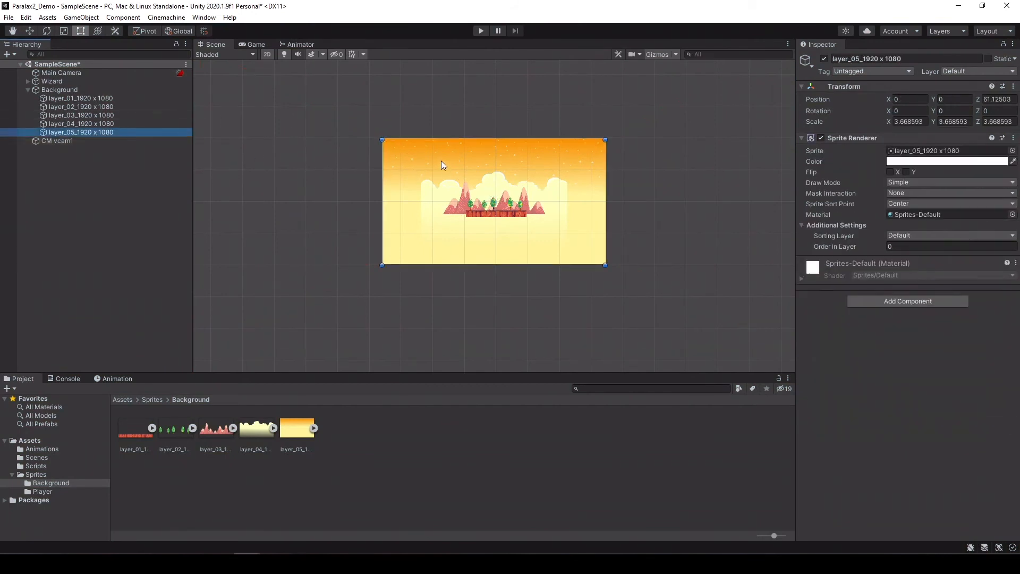
pyautogui.moveTo(382, 138); pyautogui.dragTo(250, 60)
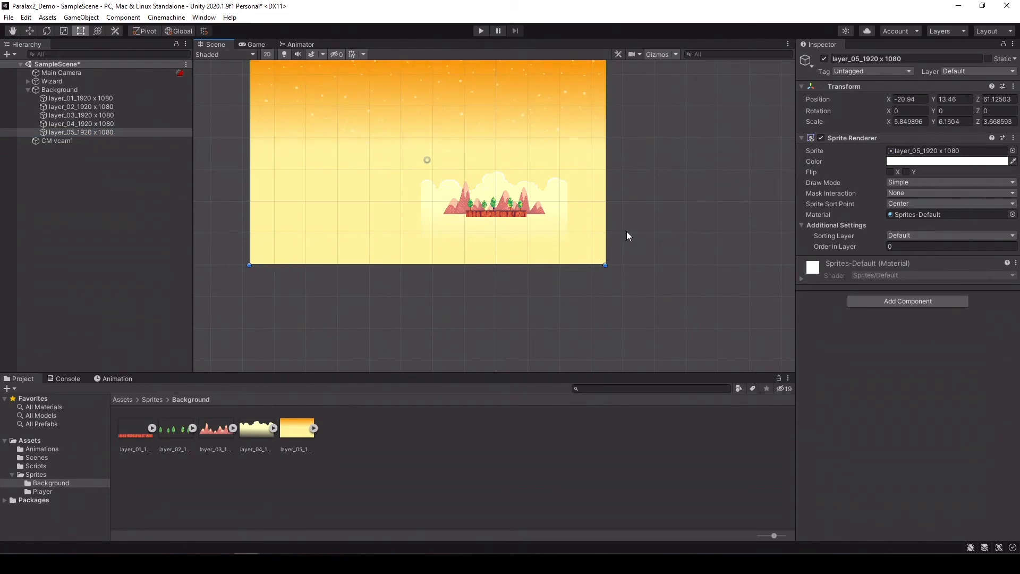
pyautogui.scroll(-4, 648, 228)
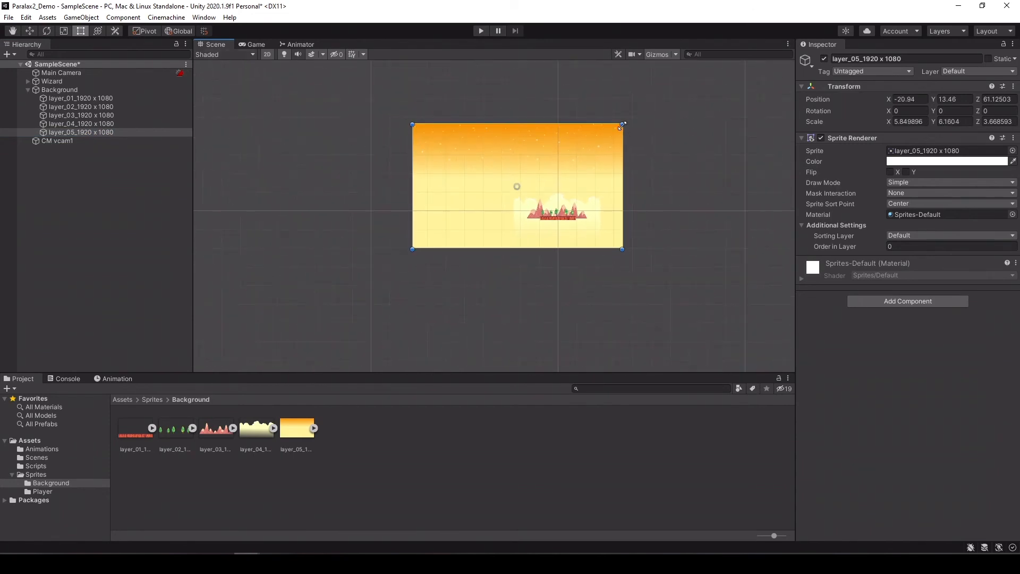
pyautogui.moveTo(622, 125); pyautogui.dragTo(712, 69)
pyautogui.moveTo(636, 112); pyautogui.dragTo(631, 187)
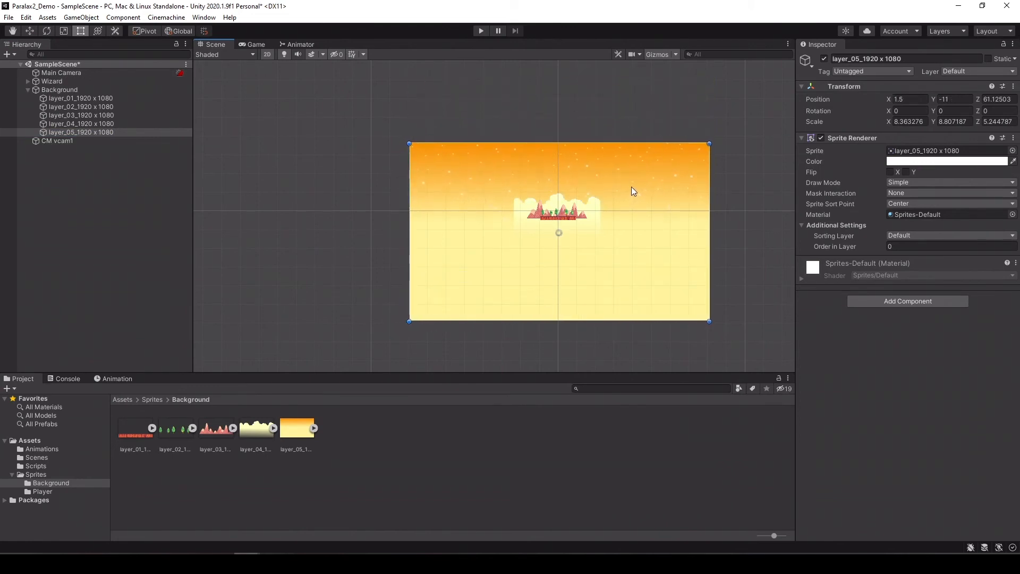
# Scale the layer_04 cloud sprite proportionally to about 4.16, place it at X 0.7, Y 1.3 and test-run the scene.
pyautogui.scroll(5, 631, 187)
pyautogui.click(579, 235)
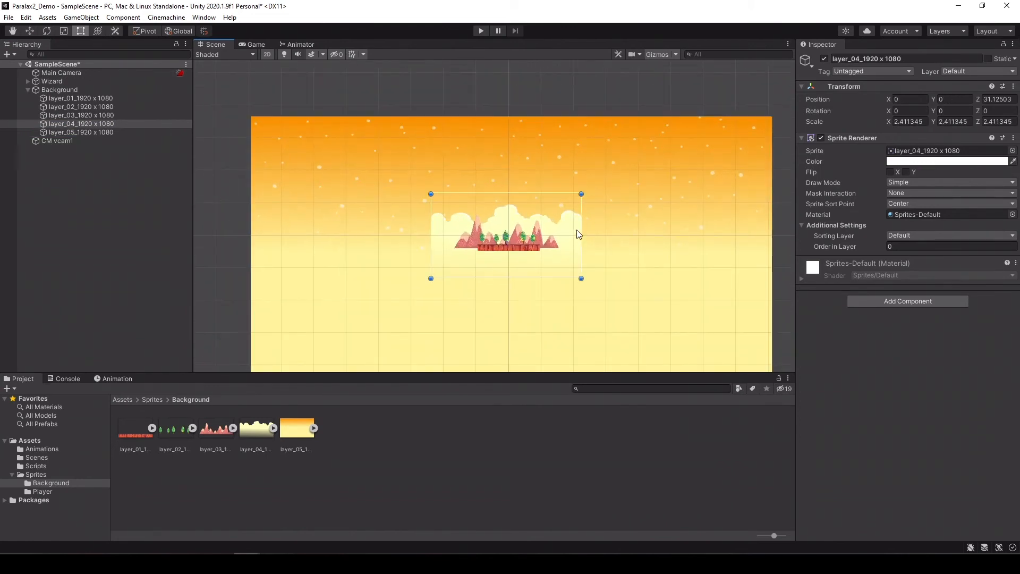
pyautogui.keyDown('shift'); pyautogui.moveTo(586, 191); pyautogui.dragTo(696, 129); pyautogui.keyUp('shift')
pyautogui.moveTo(664, 177); pyautogui.dragTo(585, 186)
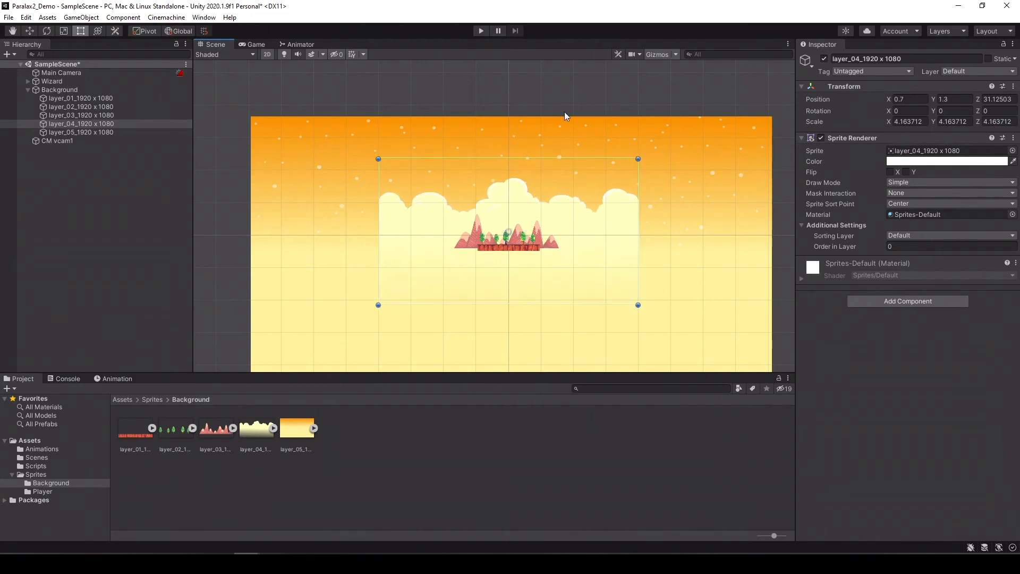
pyautogui.click(481, 30)
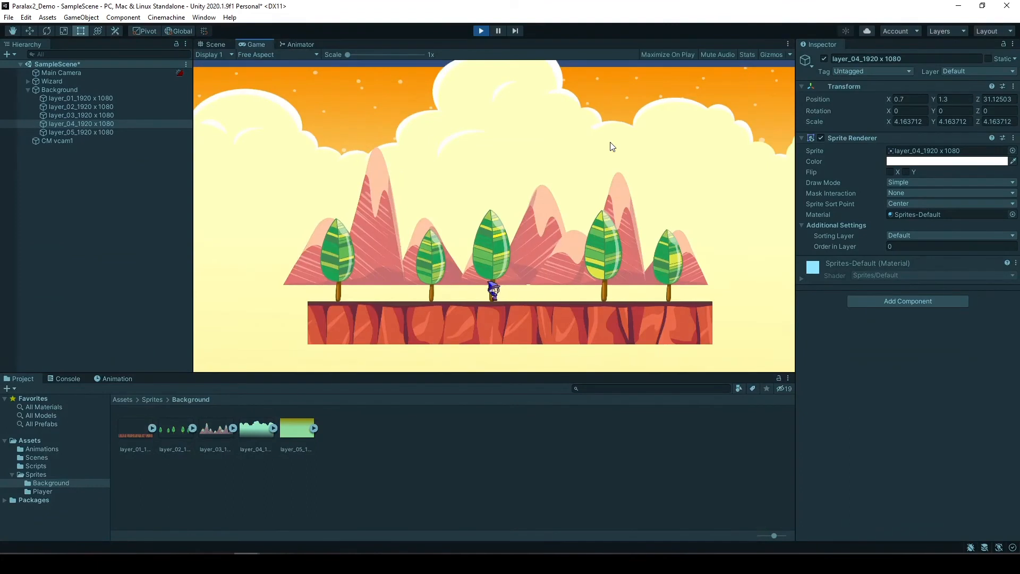
pyautogui.click(481, 31)
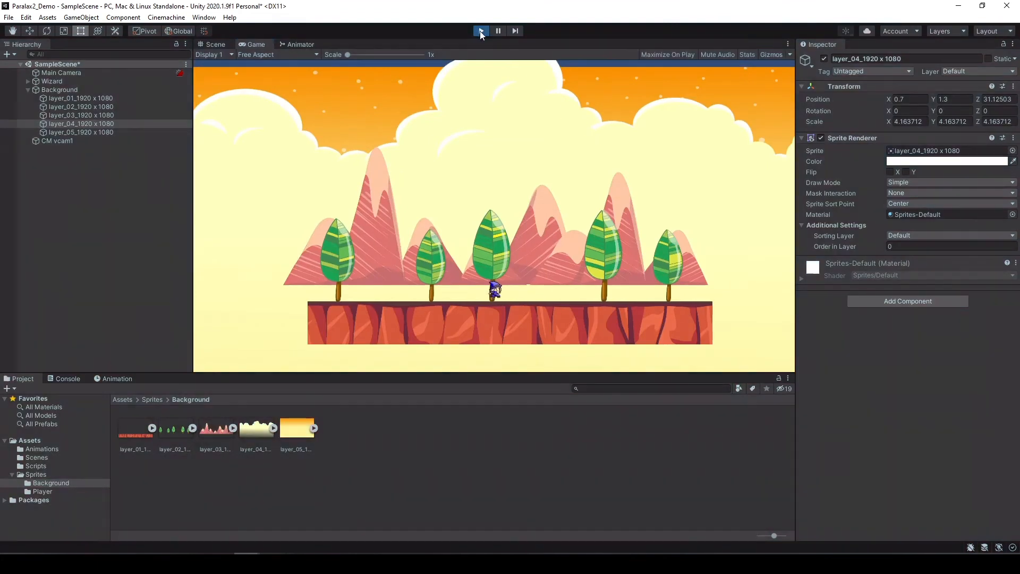
# Move the layer_05 sky to X 0.8, Y 5.7 and the layer_04 clouds to X 0.5, Y -4, and test-run the scene.
pyautogui.click(577, 132)
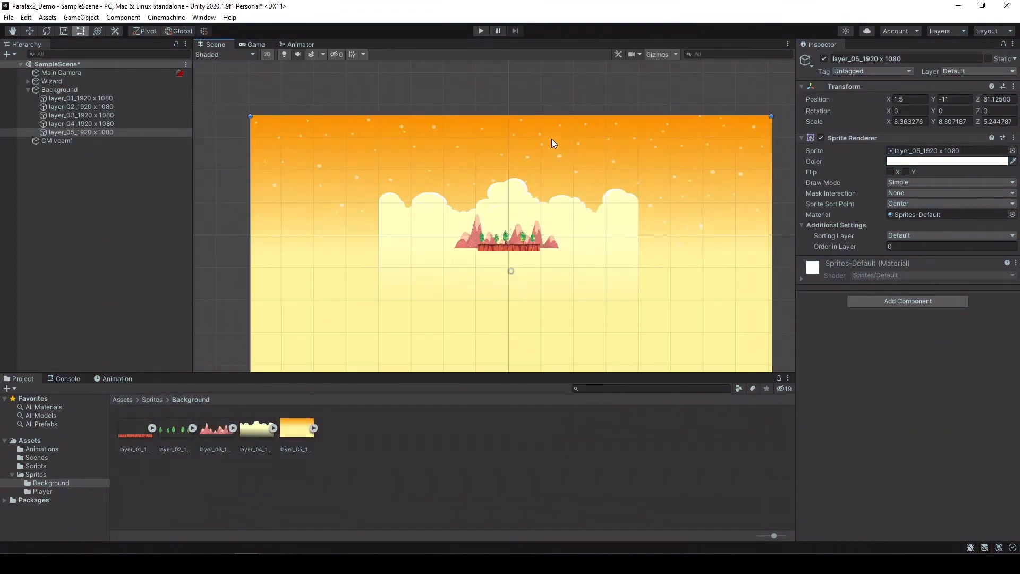
pyautogui.moveTo(551, 138); pyautogui.dragTo(548, 91)
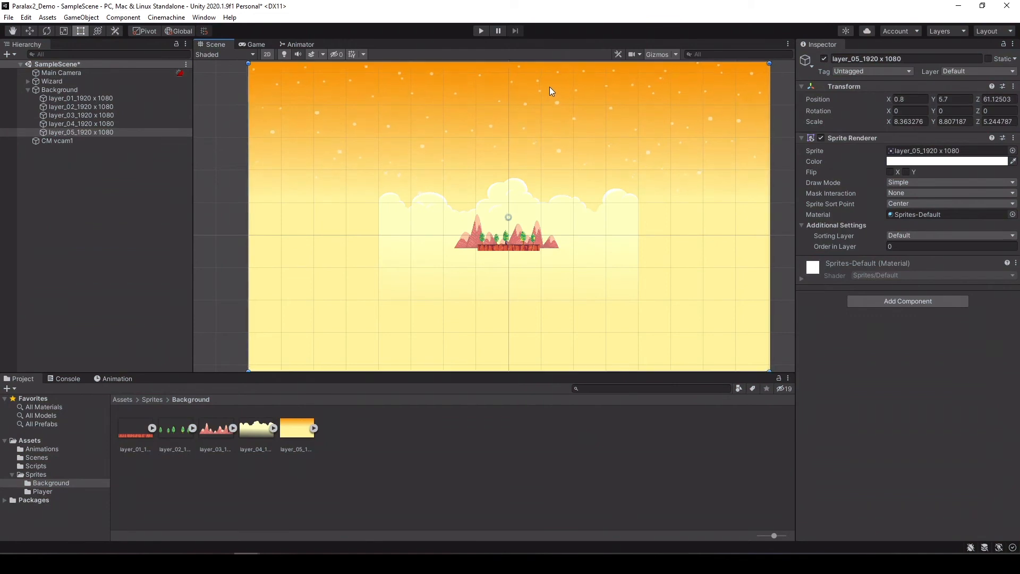
pyautogui.moveTo(524, 203); pyautogui.dragTo(533, 227)
pyautogui.click(480, 31)
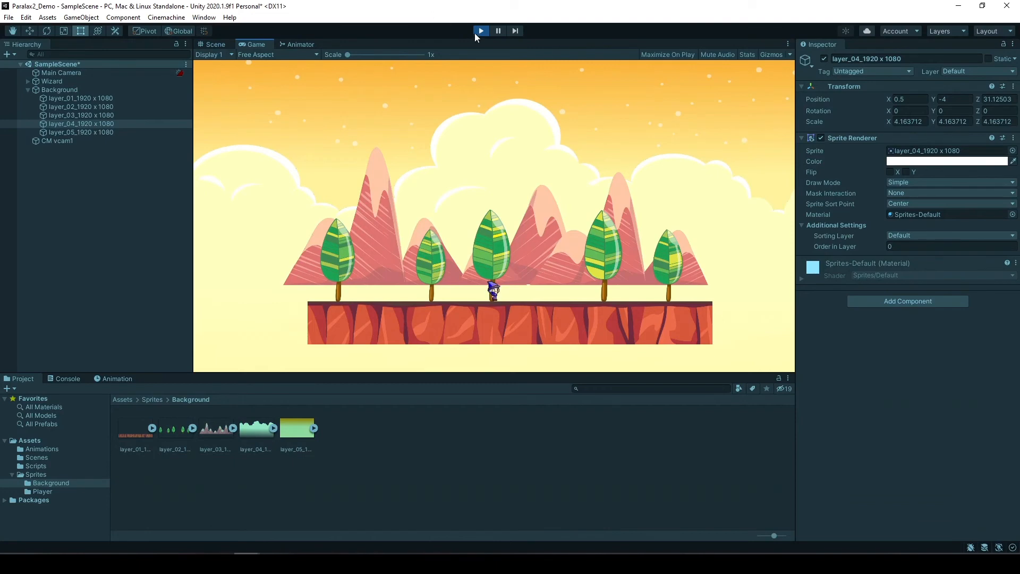
pyautogui.click(479, 31)
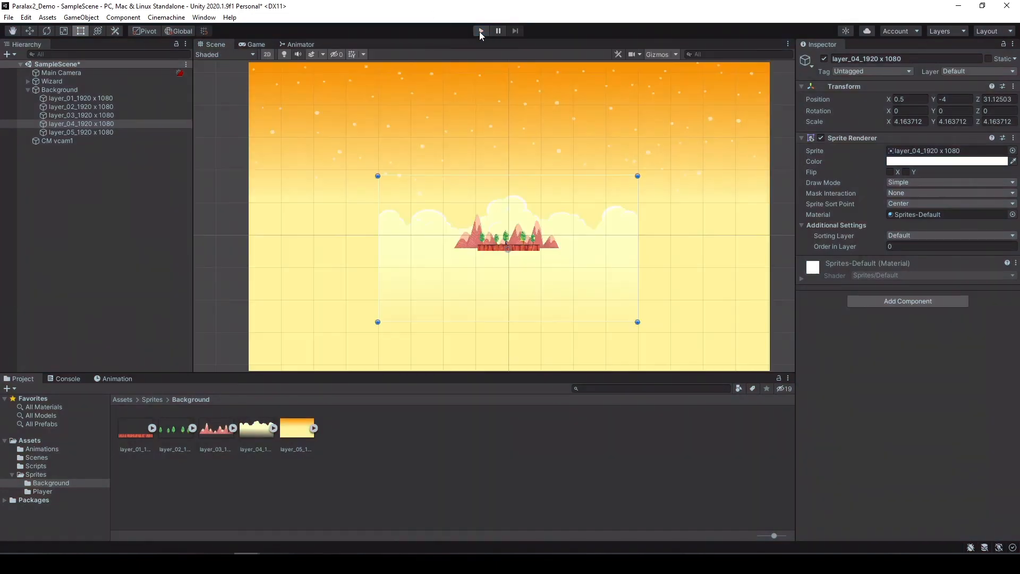
# Duplicate the layer_01 ground and layer_02 trees together and place the copies flush against the right end of the originals.
pyautogui.scroll(8, 540, 223)
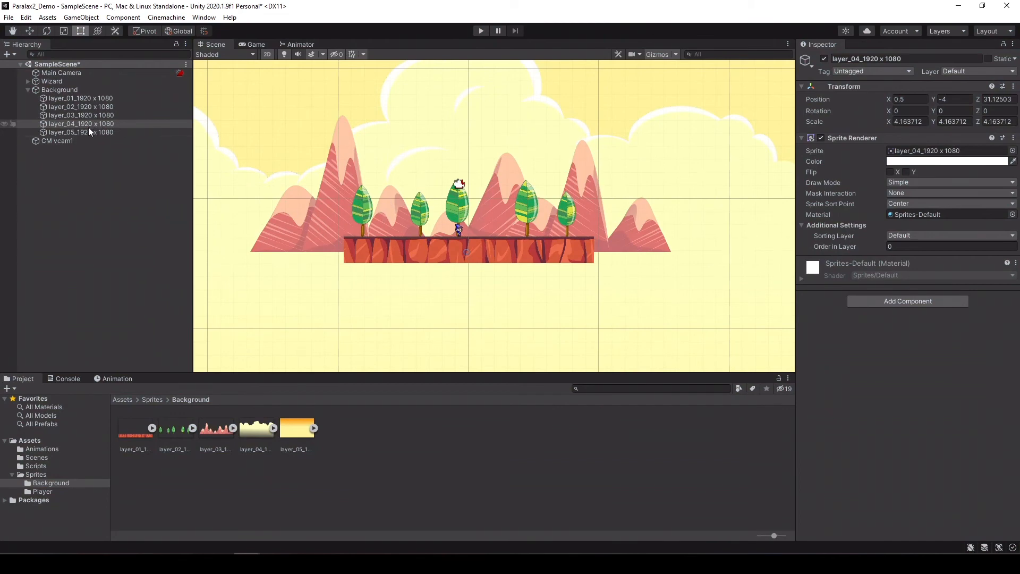
pyautogui.click(96, 98)
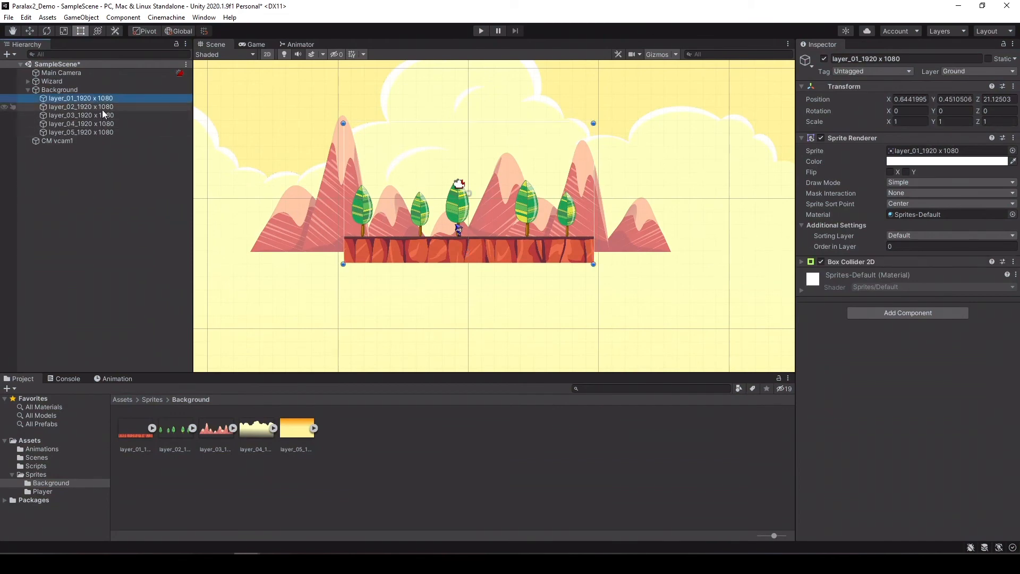
pyautogui.keyDown('ctrl'); pyautogui.click(102, 107); pyautogui.keyUp('ctrl')
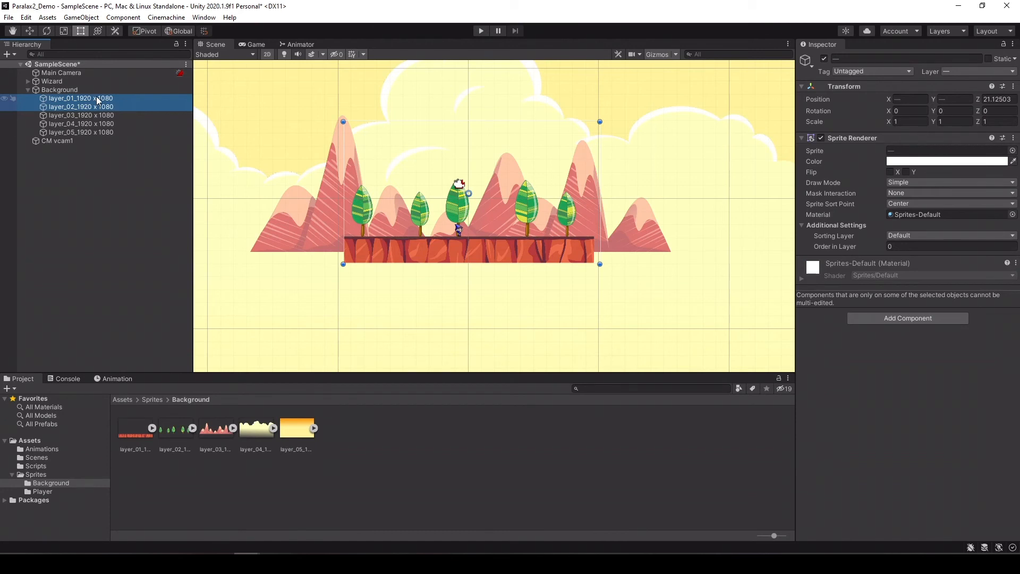
pyautogui.hotkey('ctrl', 'd')
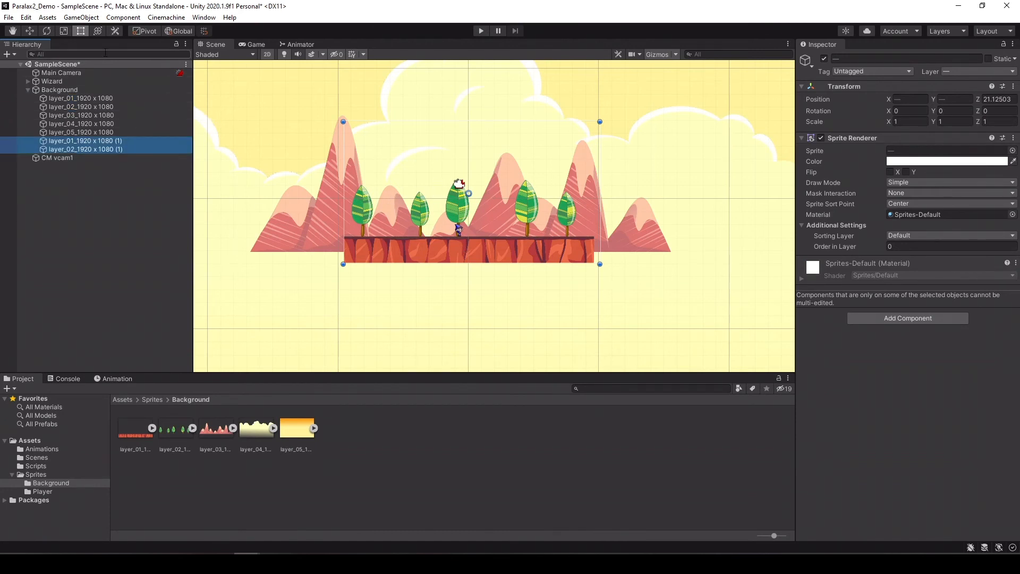
pyautogui.click(30, 31)
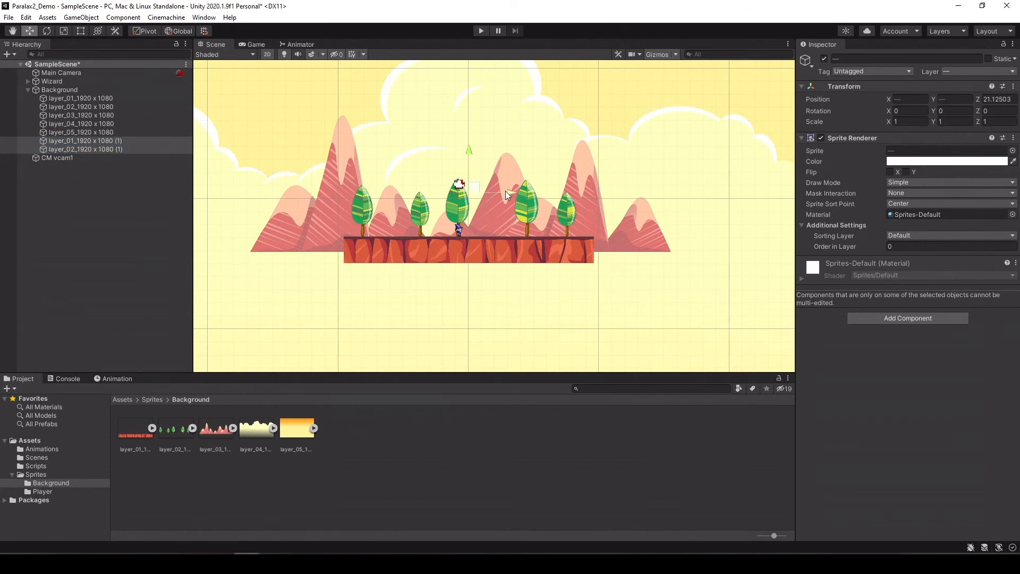
pyautogui.moveTo(509, 190); pyautogui.dragTo(761, 211)
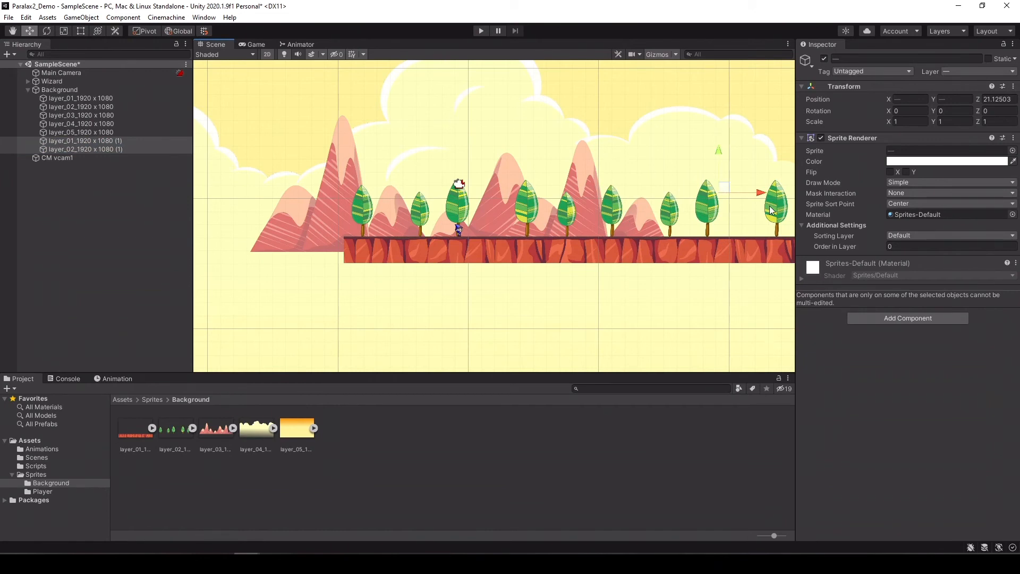
# Create another copy of the ground and tree pair and place it flush against the left end of the original platform.
pyautogui.hotkey('ctrl', 'd')
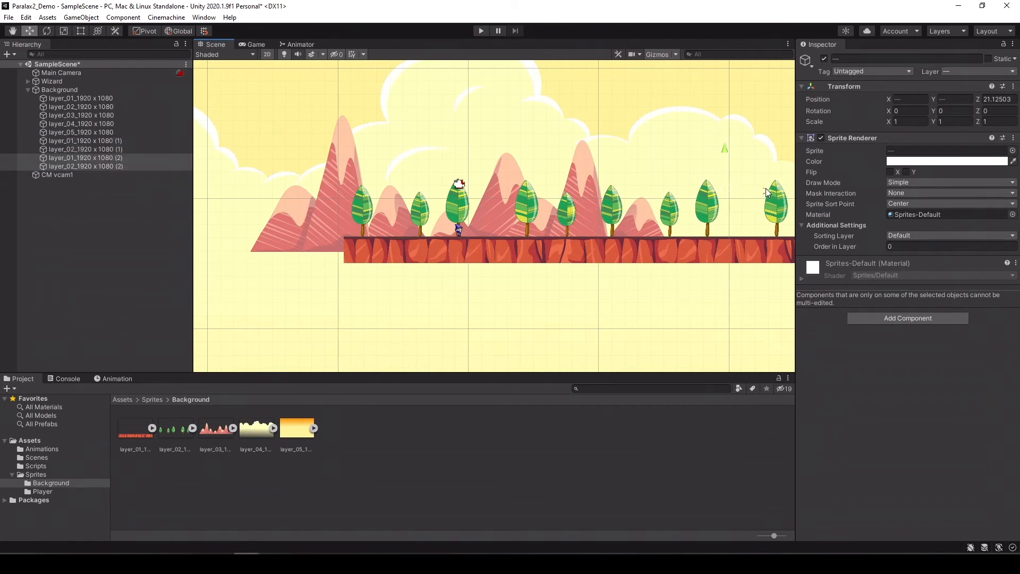
pyautogui.moveTo(767, 193); pyautogui.dragTo(768, 195)
pyautogui.moveTo(475, 177); pyautogui.dragTo(272, 158)
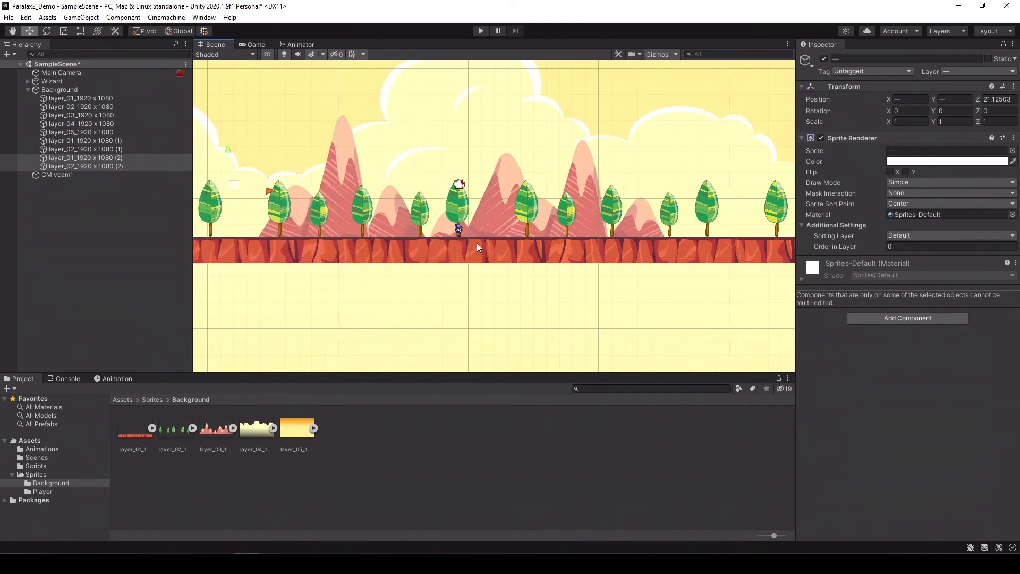
# Shift the layer_03 mountains to X 0.33 and place a duplicate to their right at about X 30.68.
pyautogui.click(107, 116)
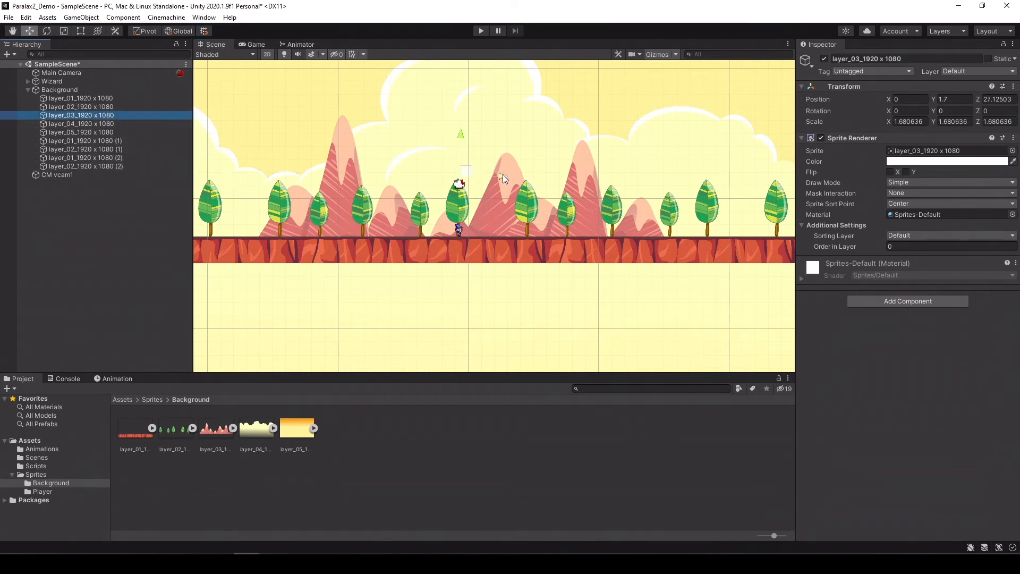
pyautogui.moveTo(503, 174); pyautogui.dragTo(506, 173)
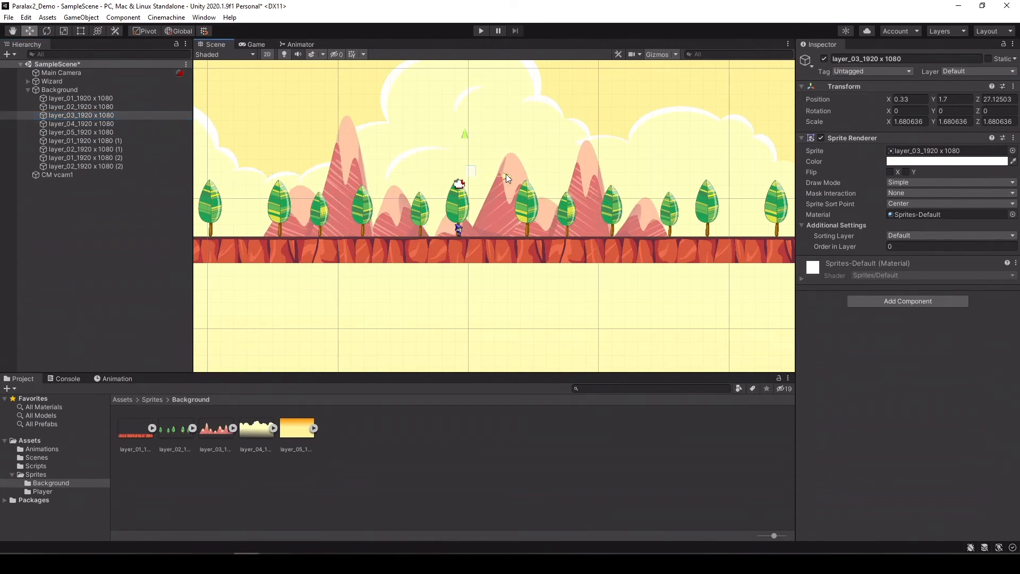
pyautogui.scroll(-3, 506, 174)
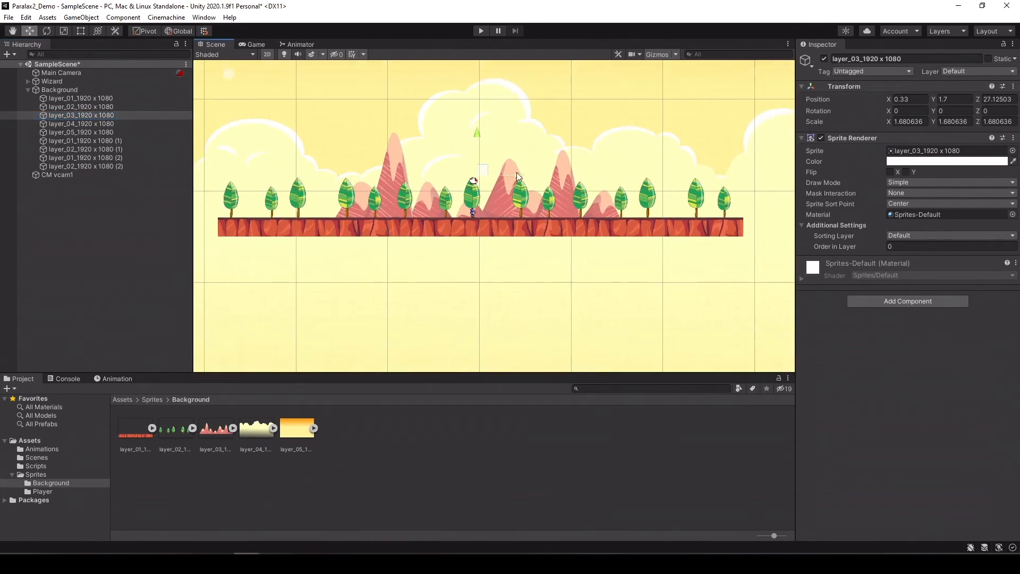
pyautogui.hotkey('ctrl', 'd')
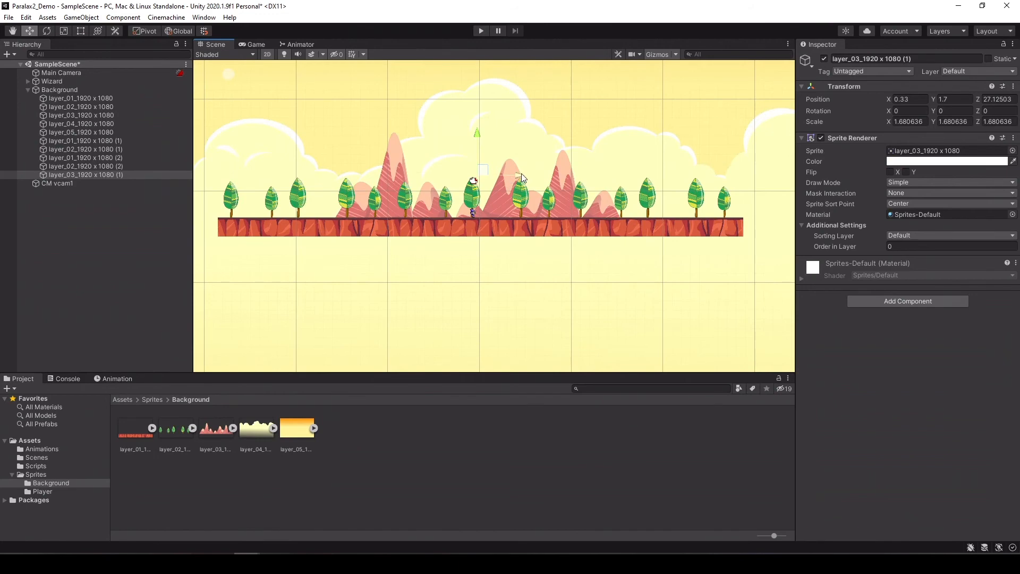
pyautogui.moveTo(518, 180); pyautogui.dragTo(794, 181)
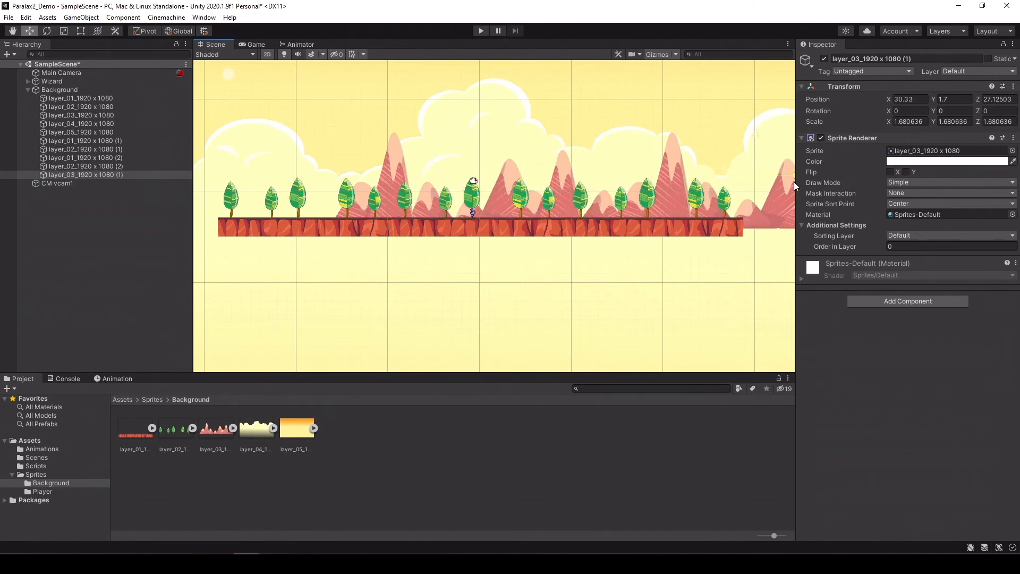
# Place a second layer_03 duplicate left of the original mountains at about X -29.55 and test-run the scene.
pyautogui.hotkey('ctrl', 'd')
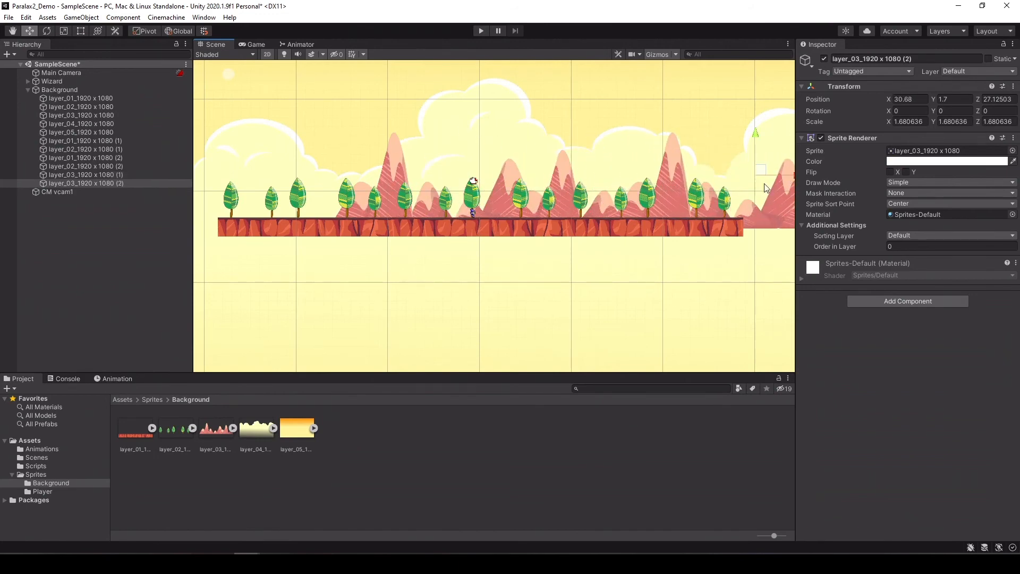
pyautogui.moveTo(792, 180); pyautogui.dragTo(245, 159)
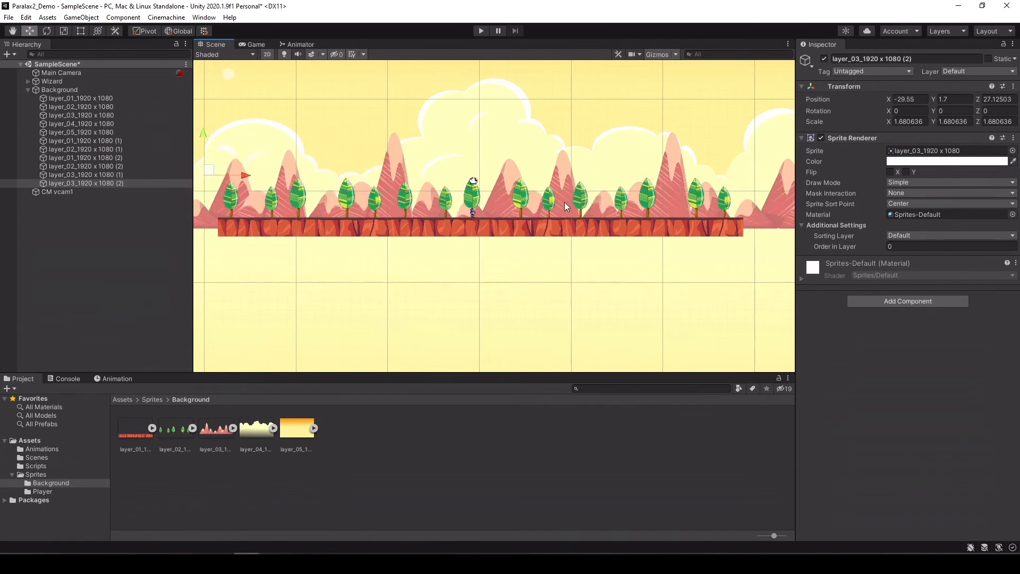
pyautogui.click(481, 30)
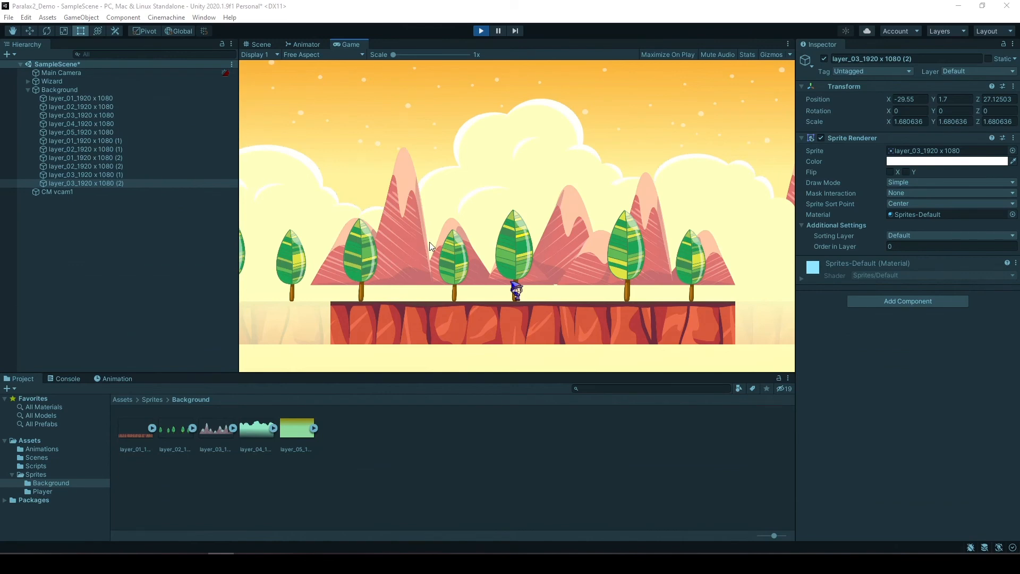
pyautogui.click(481, 31)
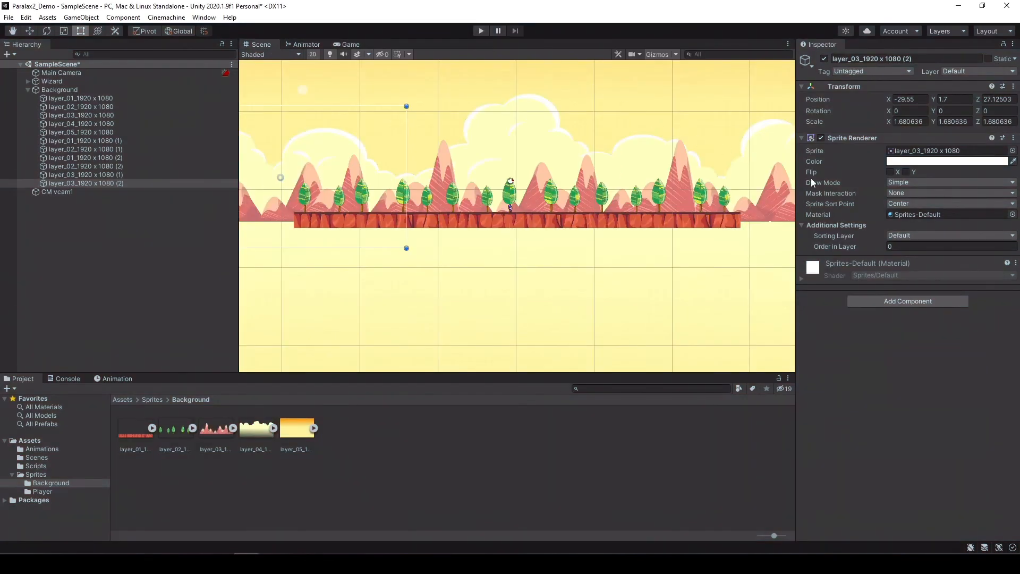
# Rename the New Layer sorting layer as Foreground.
pyautogui.click(929, 234)
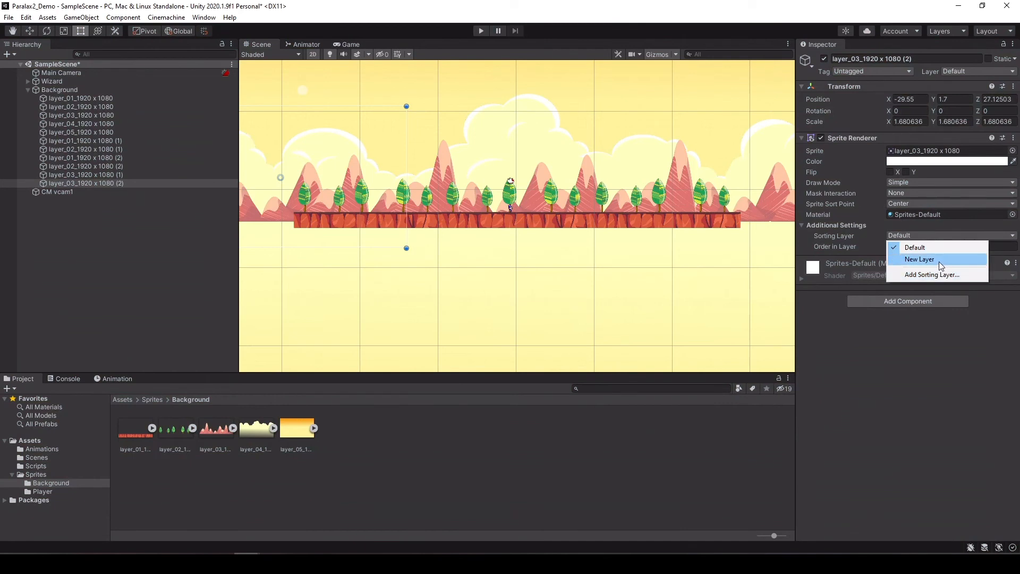
pyautogui.click(931, 274)
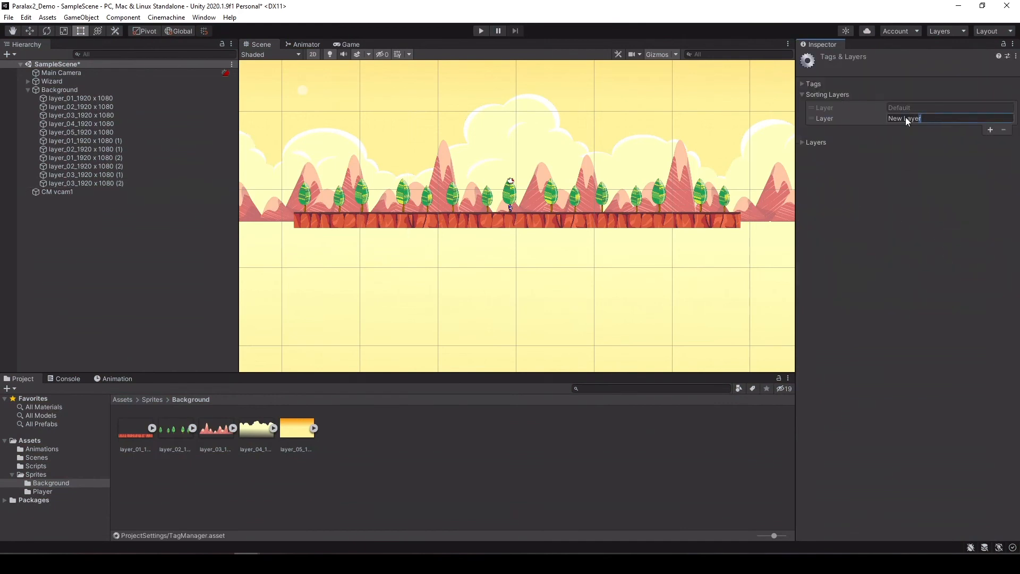
pyautogui.write('Foreground')
pyautogui.click(936, 151)
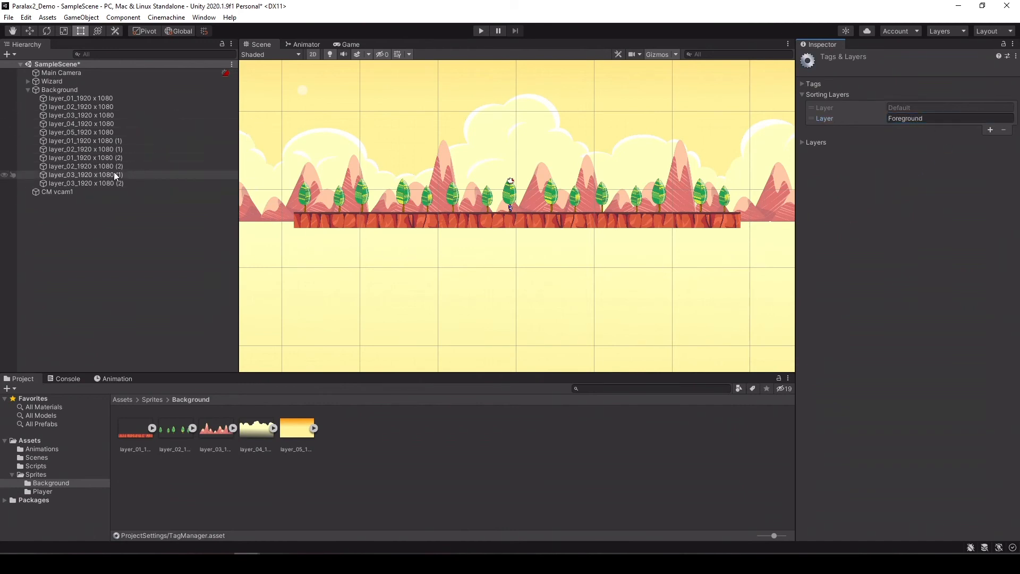
# Assign the Foreground sorting layer to all layer_01 and layer_02 sprites, including their copies, and test-run the scene.
pyautogui.click(120, 98)
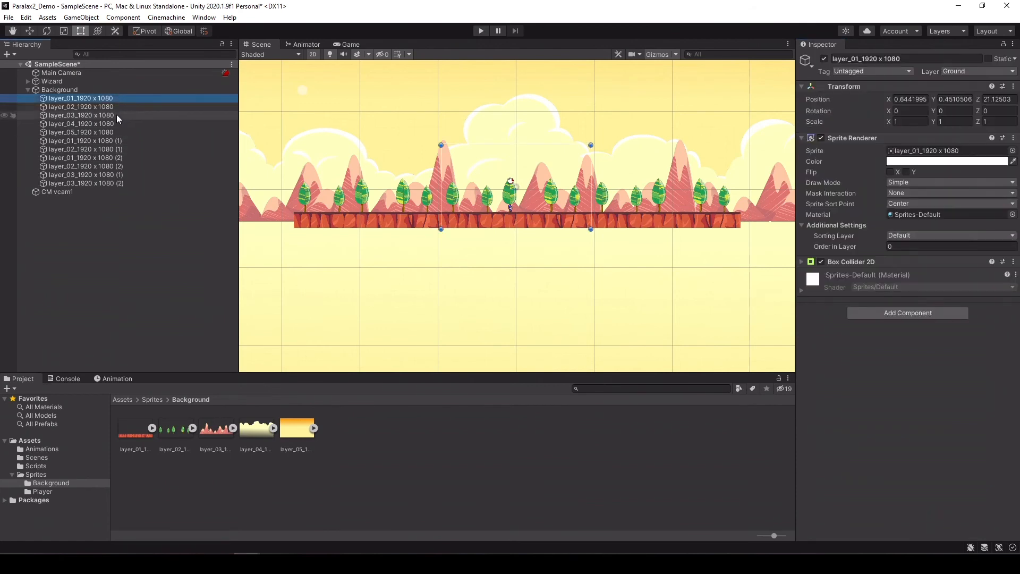
pyautogui.keyDown('ctrl'); pyautogui.click(106, 140); pyautogui.keyUp('ctrl')
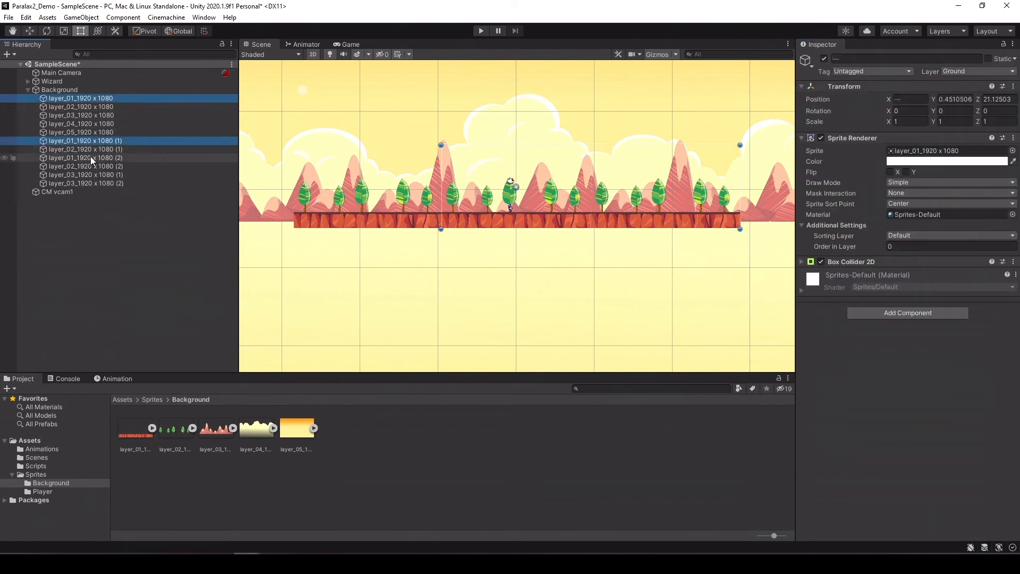
pyautogui.keyDown('ctrl'); pyautogui.click(89, 158); pyautogui.keyUp('ctrl')
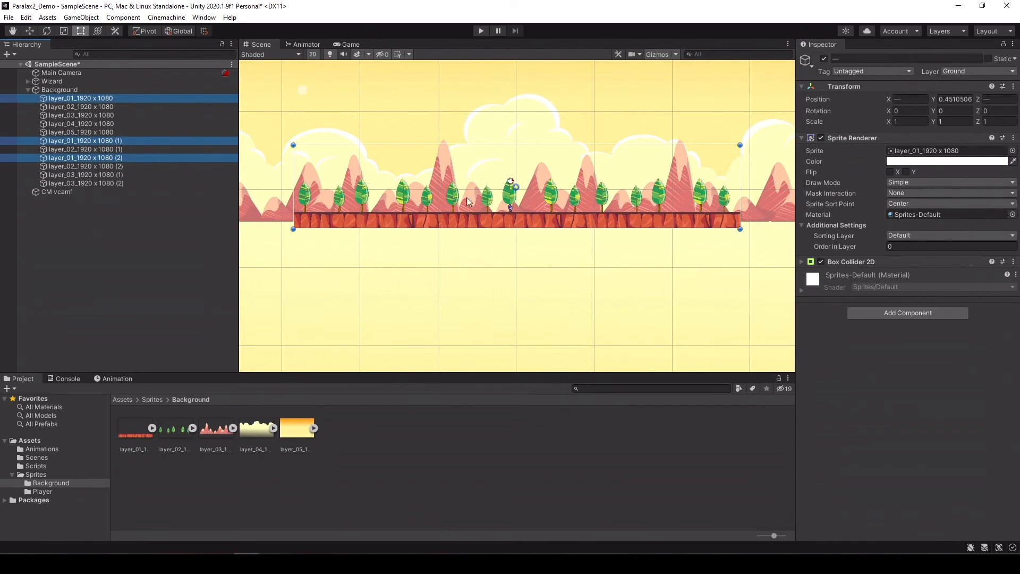
pyautogui.keyDown('ctrl'); pyautogui.click(98, 106); pyautogui.keyUp('ctrl')
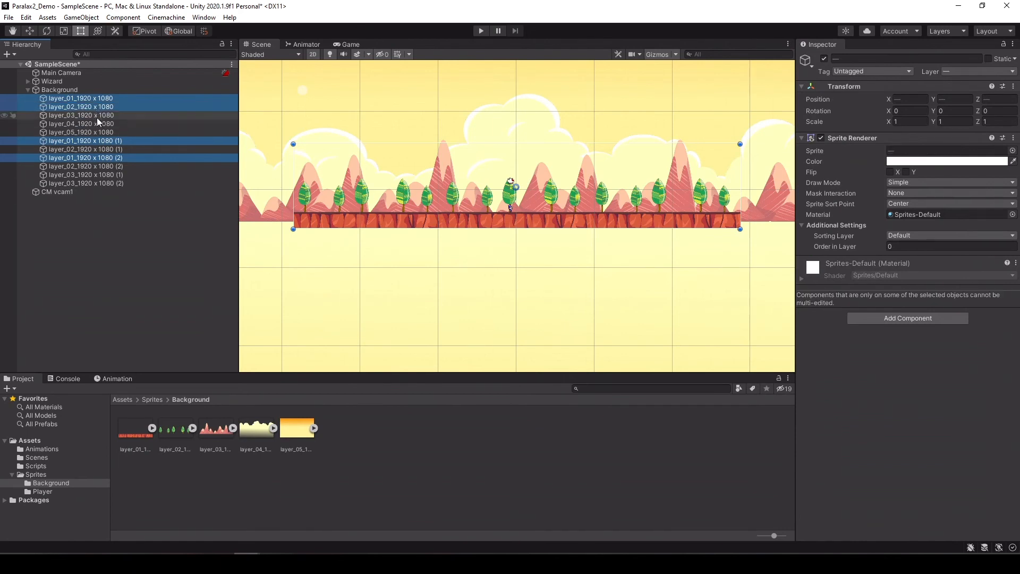
pyautogui.keyDown('ctrl'); pyautogui.click(90, 149); pyautogui.keyUp('ctrl')
pyautogui.keyDown('ctrl'); pyautogui.click(83, 167); pyautogui.keyUp('ctrl')
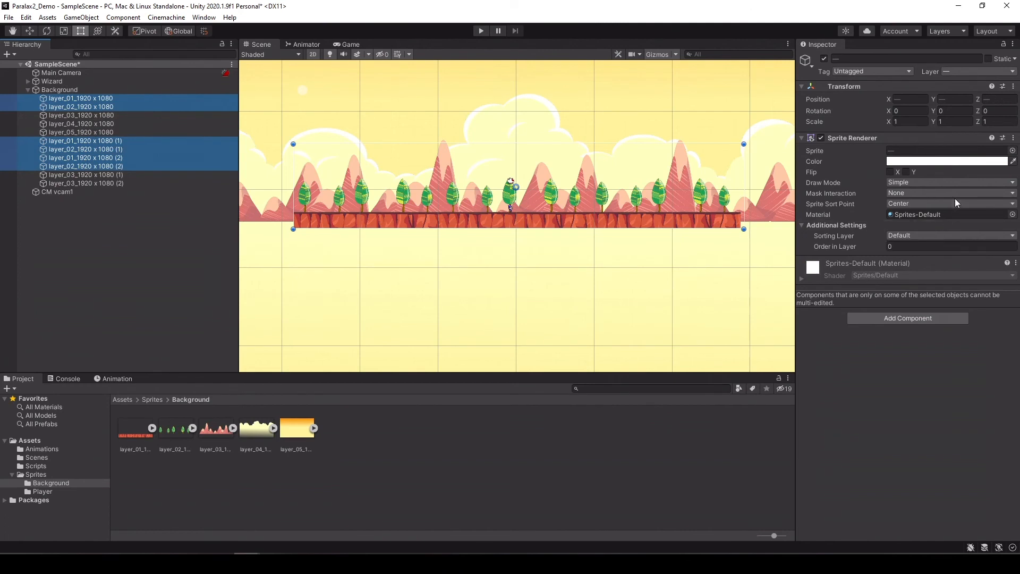
pyautogui.click(951, 235)
pyautogui.click(936, 258)
pyautogui.click(573, 262)
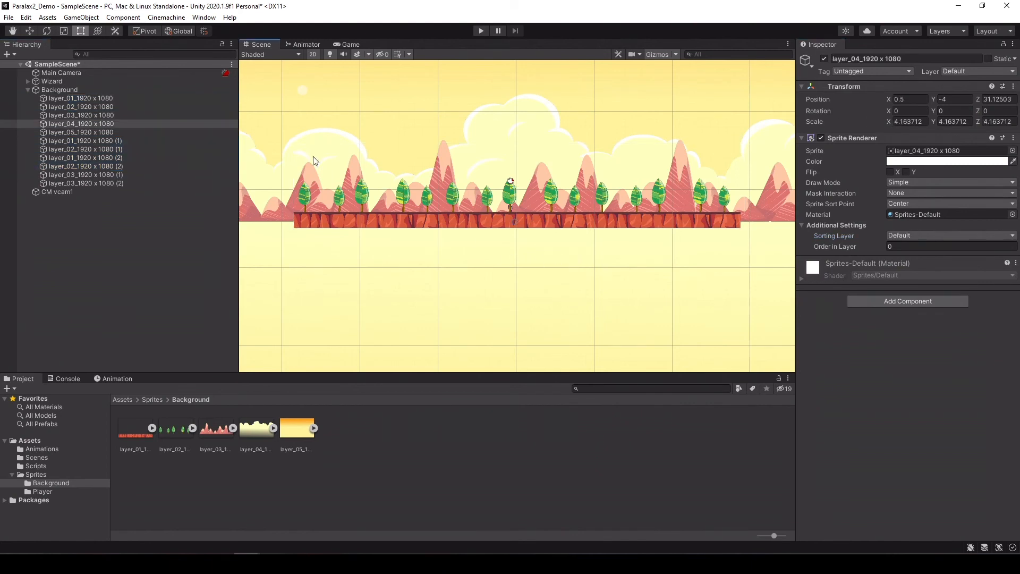
pyautogui.click(480, 32)
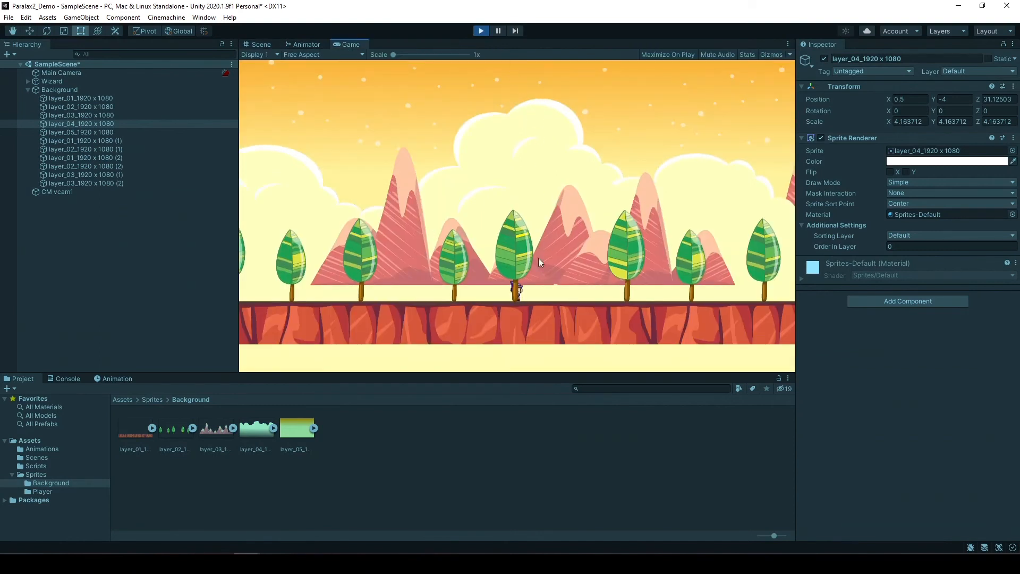
pyautogui.click(480, 31)
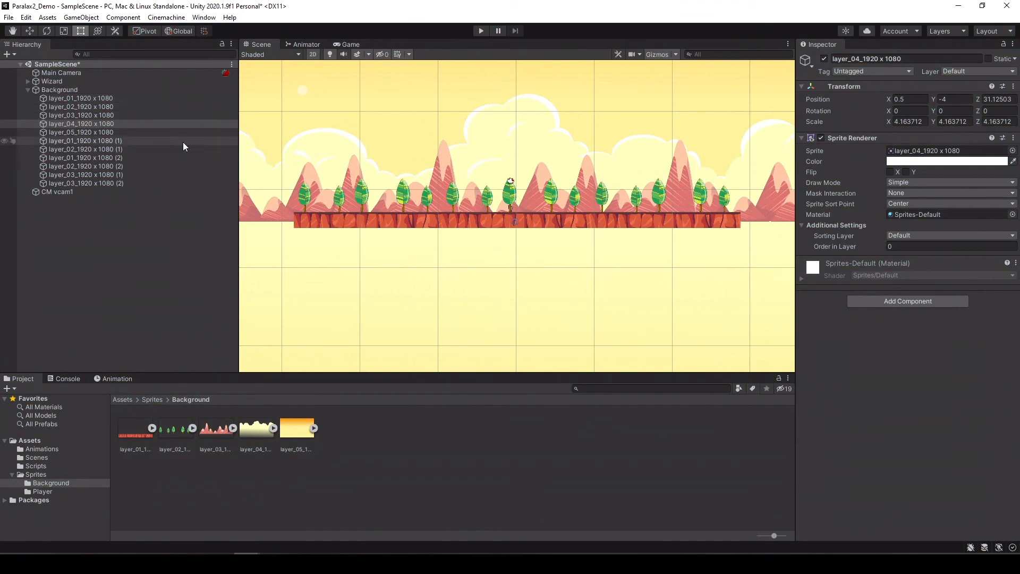
# Set the Wizard's sorting layer to Foreground.
pyautogui.click(66, 80)
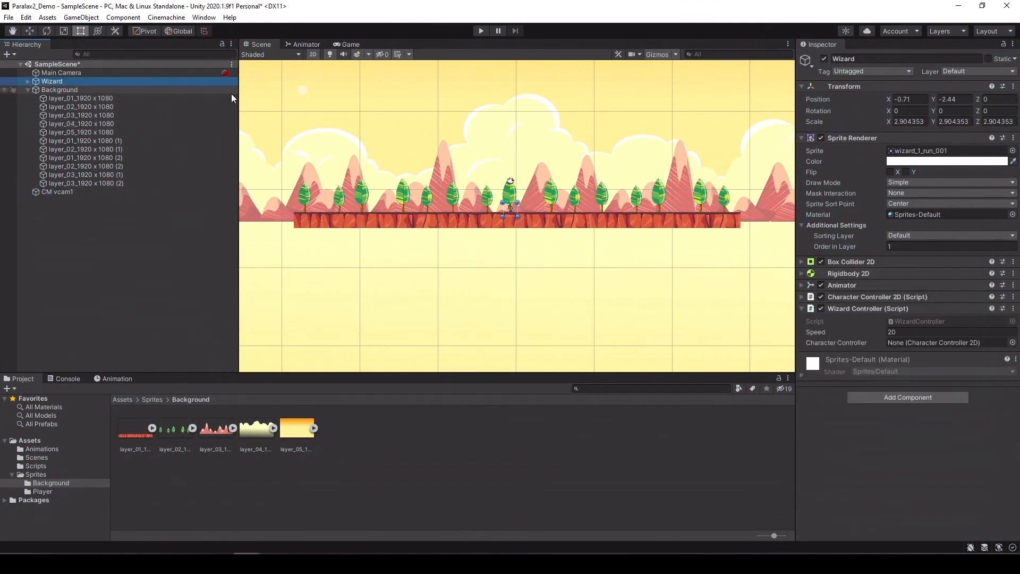
pyautogui.click(939, 240)
pyautogui.click(927, 258)
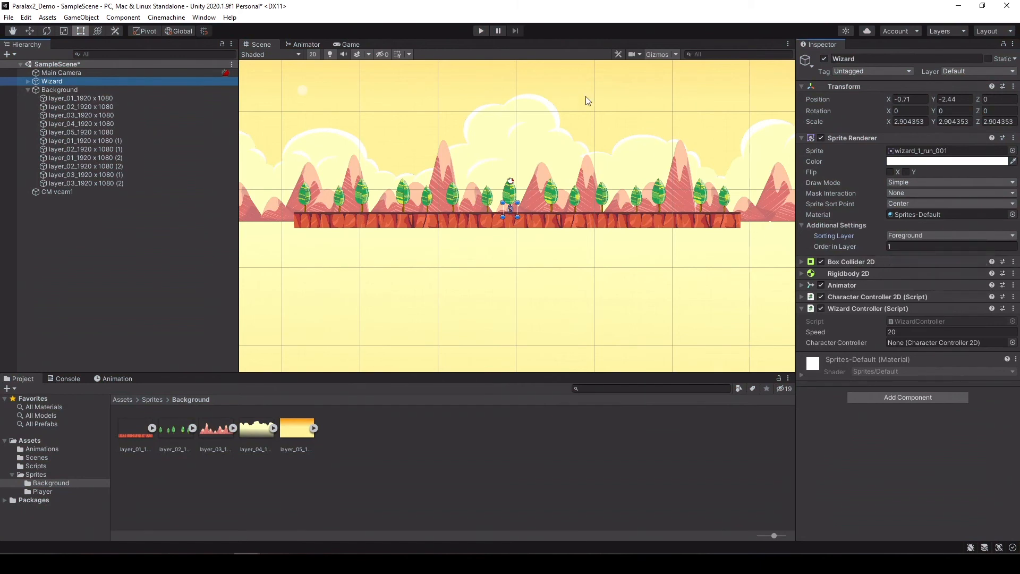
# Test-run the scene, walking the wizard back and forth to check the layer sorting during movement.
pyautogui.click(481, 30)
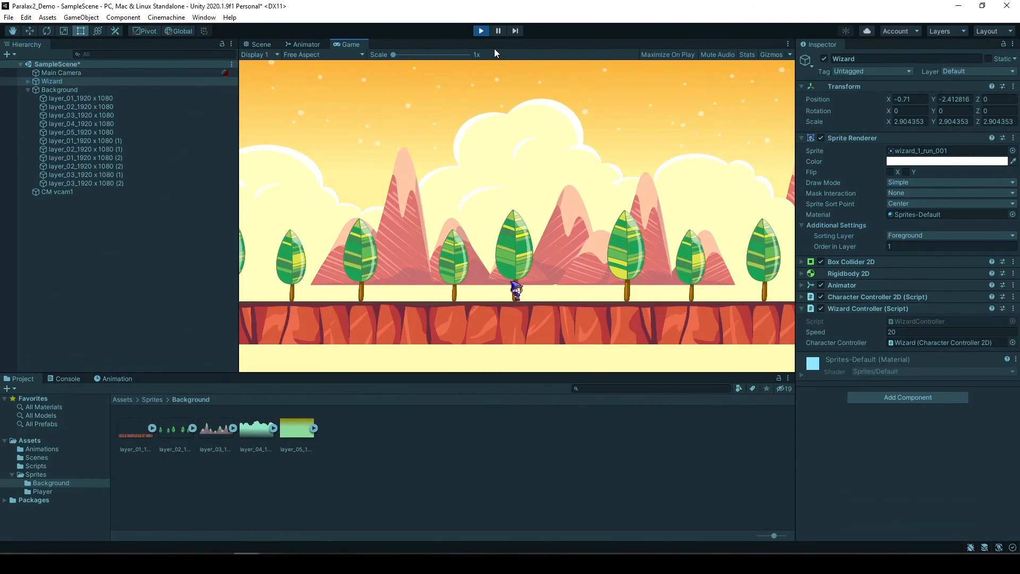
pyautogui.press('Left')
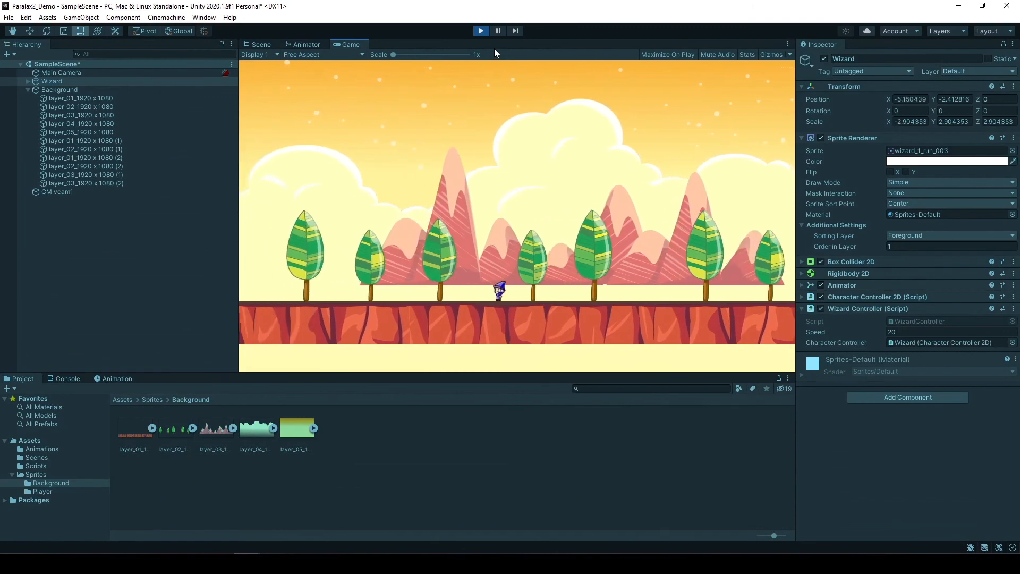
pyautogui.press('Left')
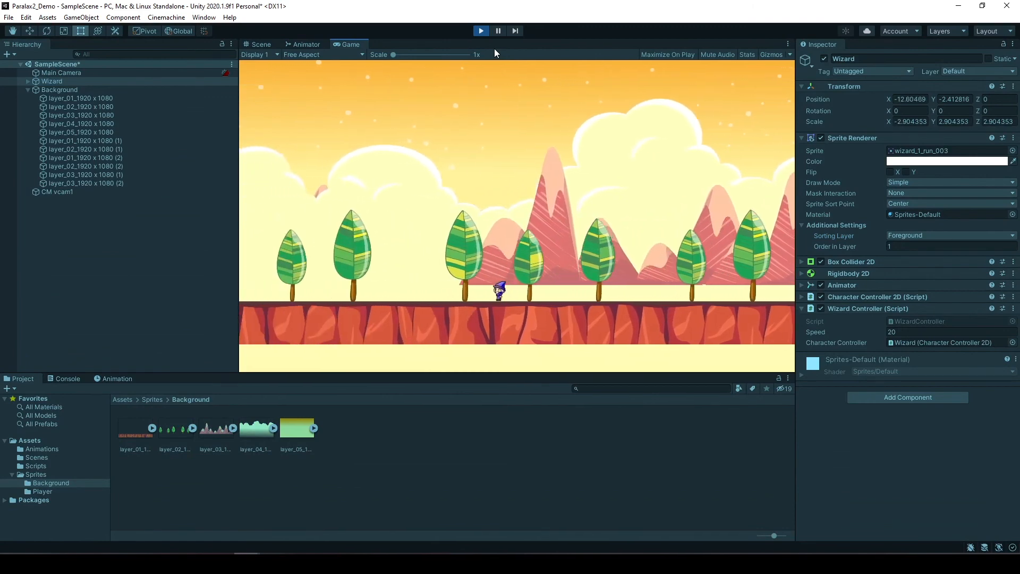
pyautogui.press('Right')
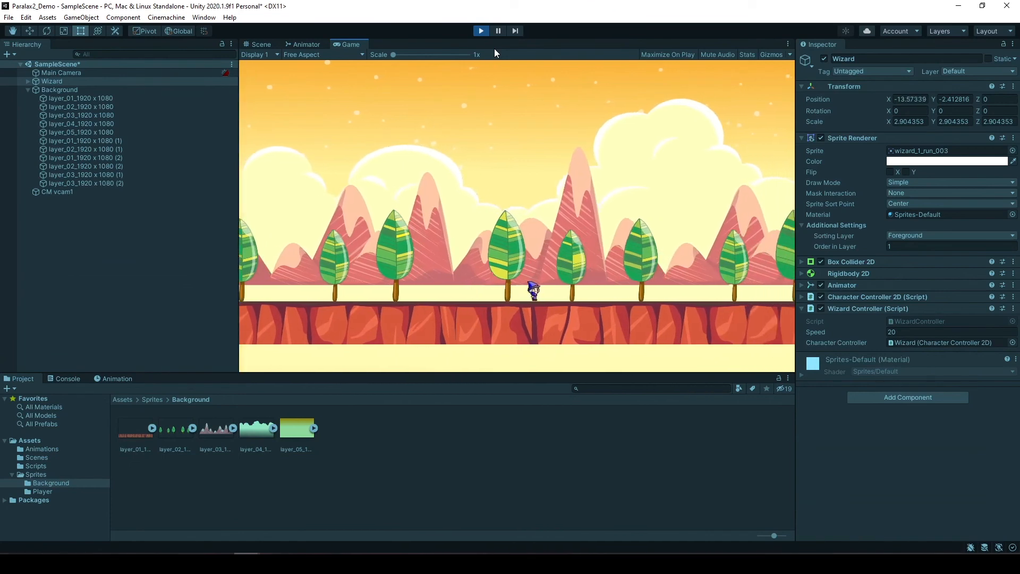
pyautogui.press('Left')
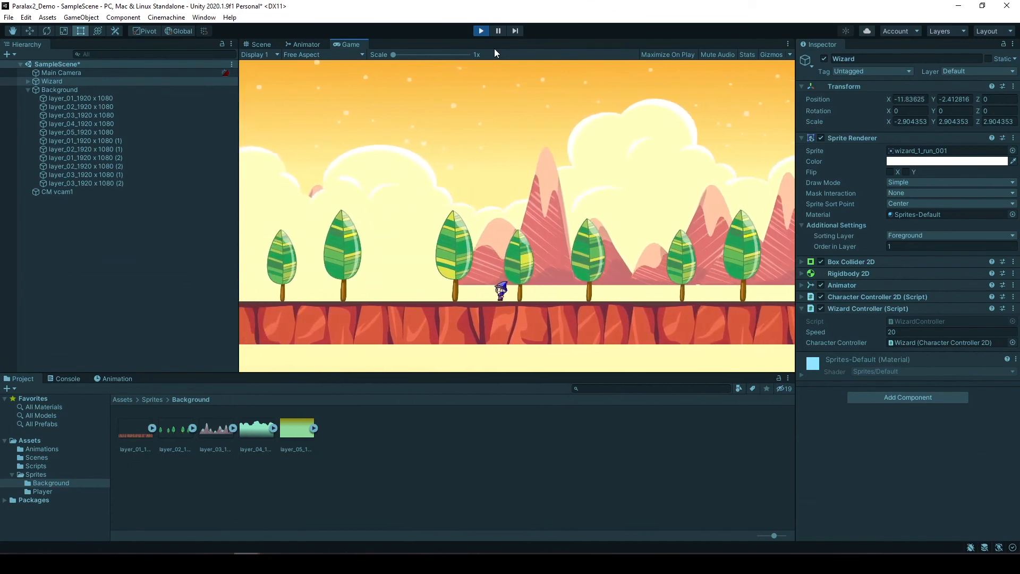
pyautogui.press('Right')
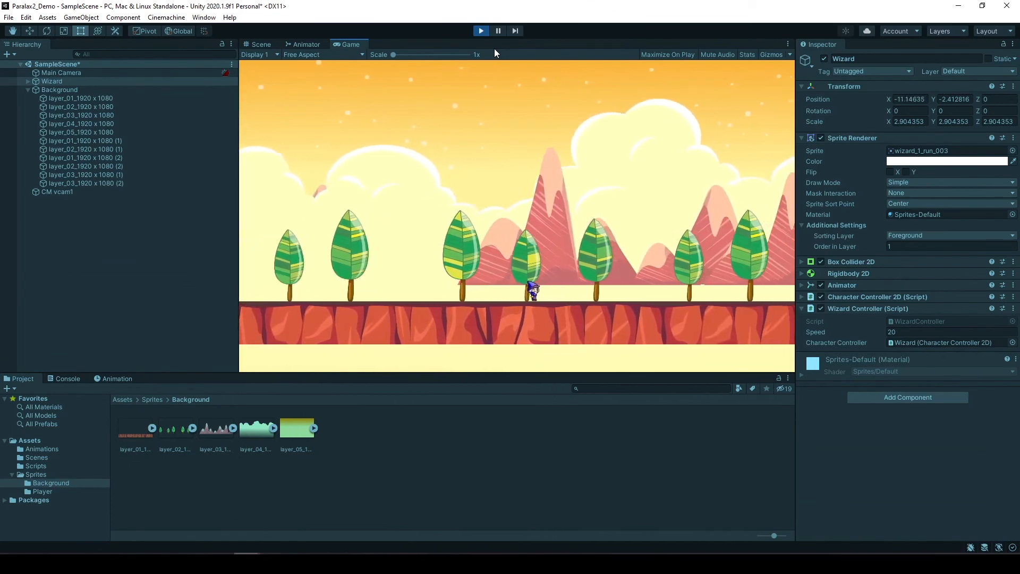
pyautogui.press('Left')
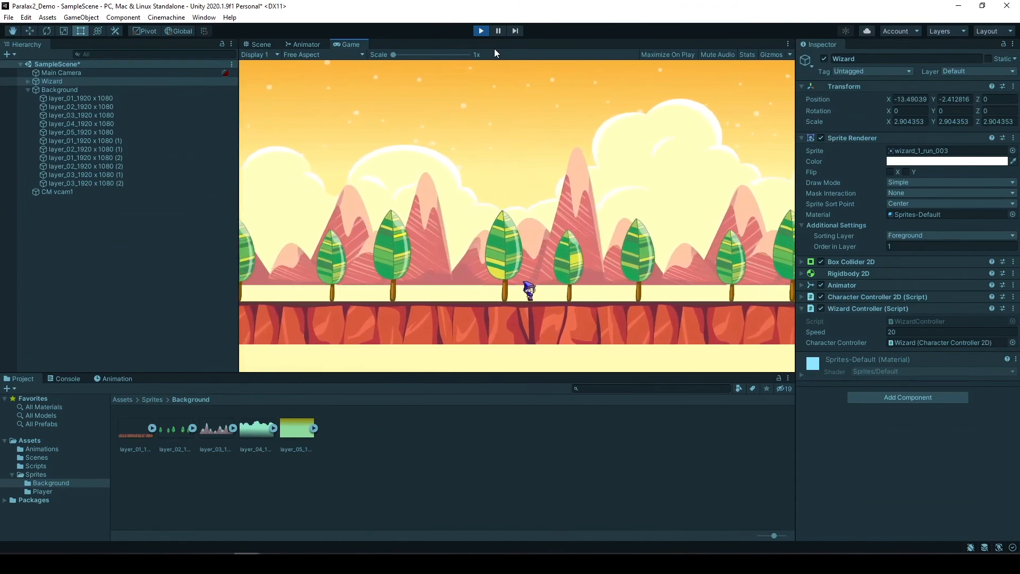
pyautogui.press('Right')
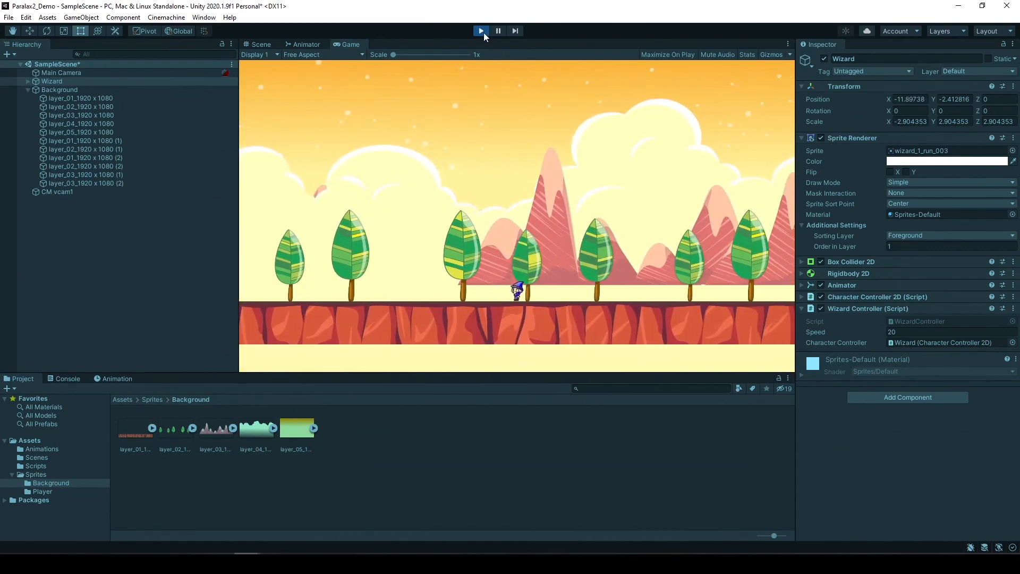
pyautogui.click(483, 33)
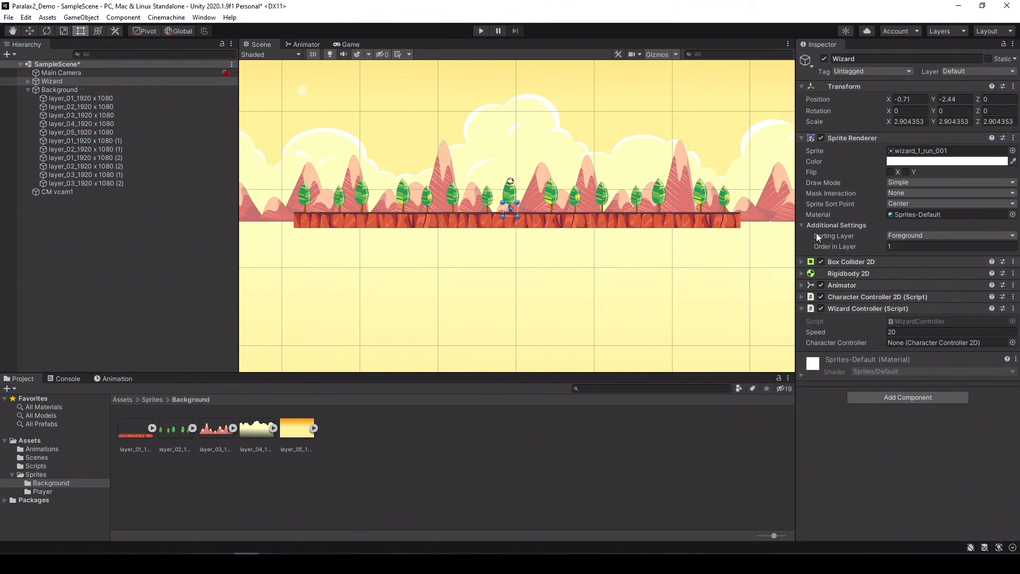
# Set the Order in Layer to -5 for layer_05 and -4 for layer_04.
pyautogui.click(113, 115)
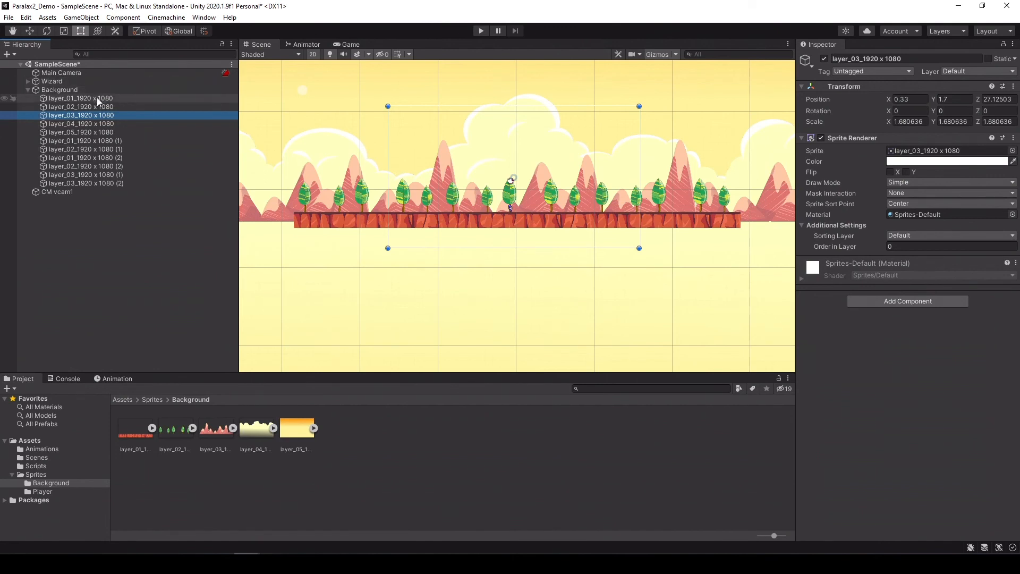
pyautogui.click(94, 132)
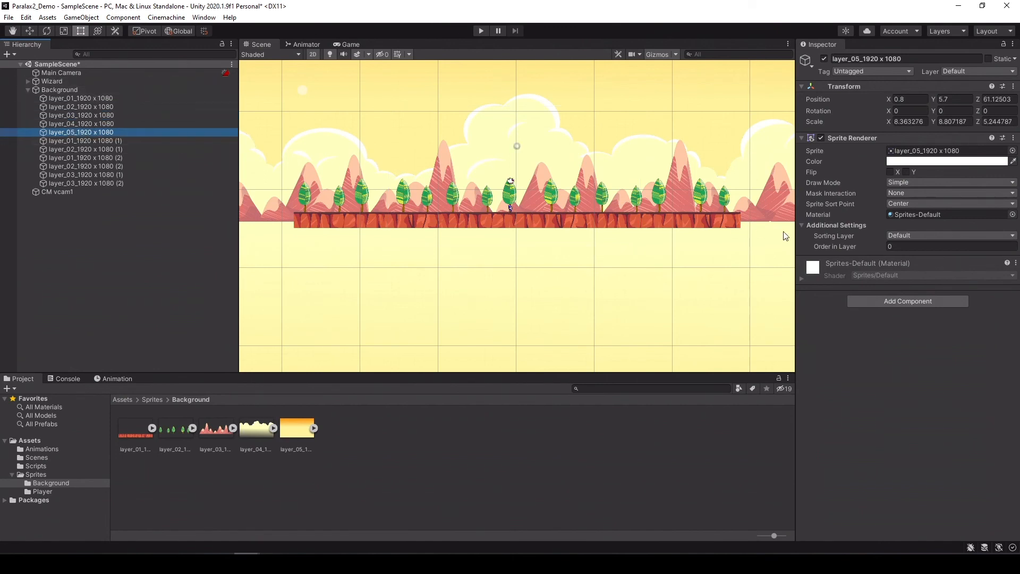
pyautogui.click(931, 247)
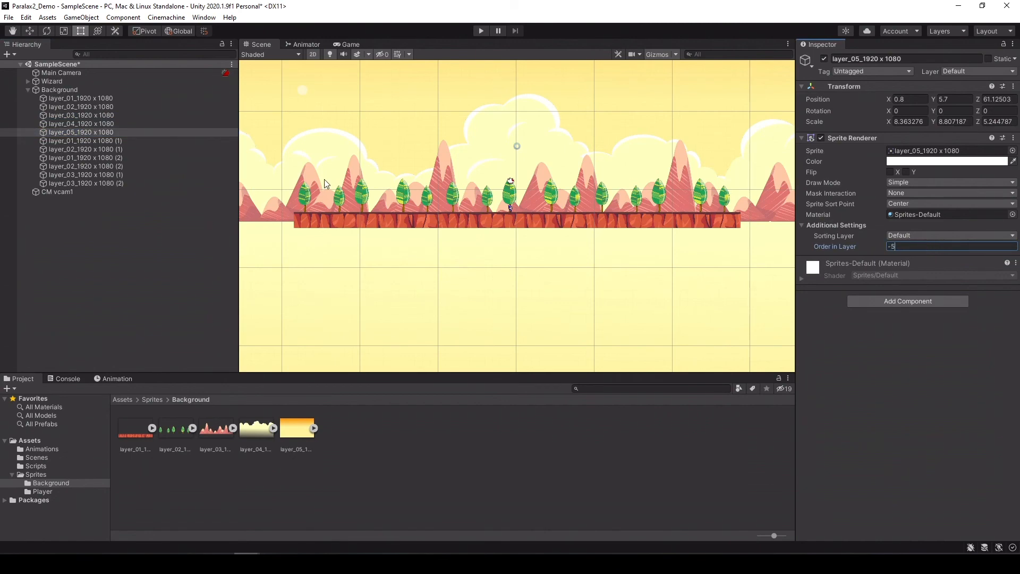
pyautogui.click(107, 124)
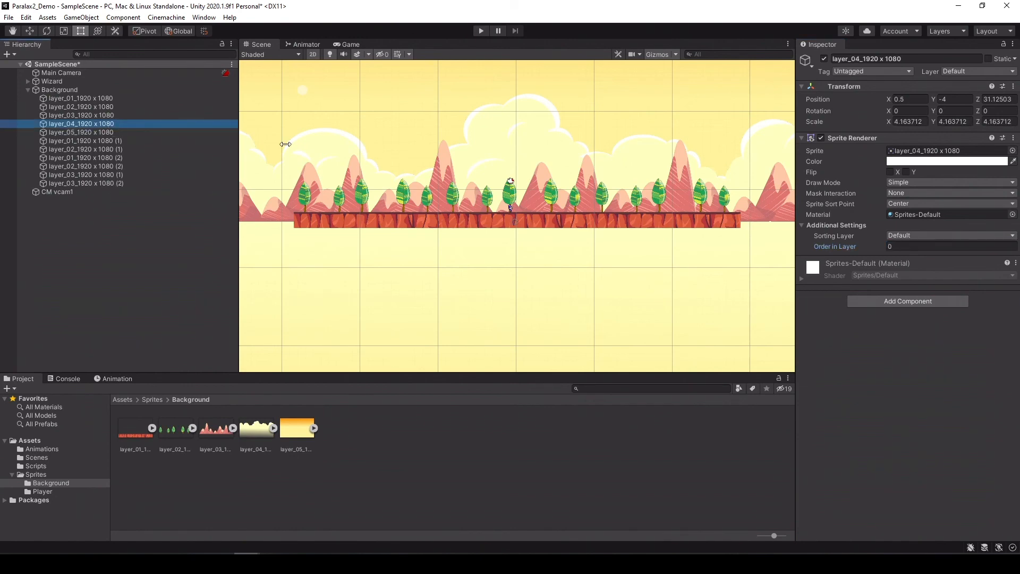
pyautogui.click(903, 246)
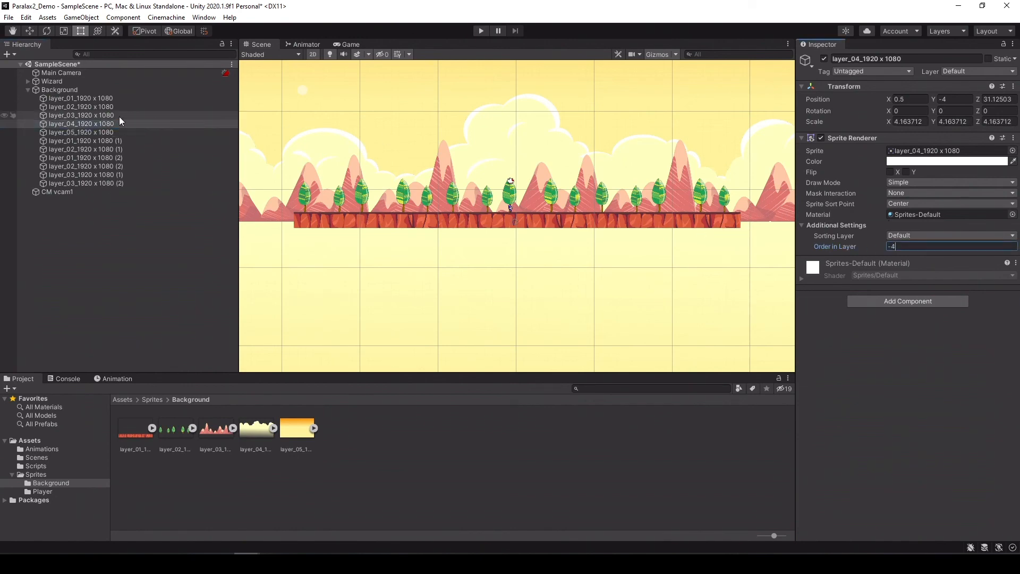
# Select layer_03 and its two copies, and test-run the scene with the wizard walking both ways to check the background order.
pyautogui.click(104, 115)
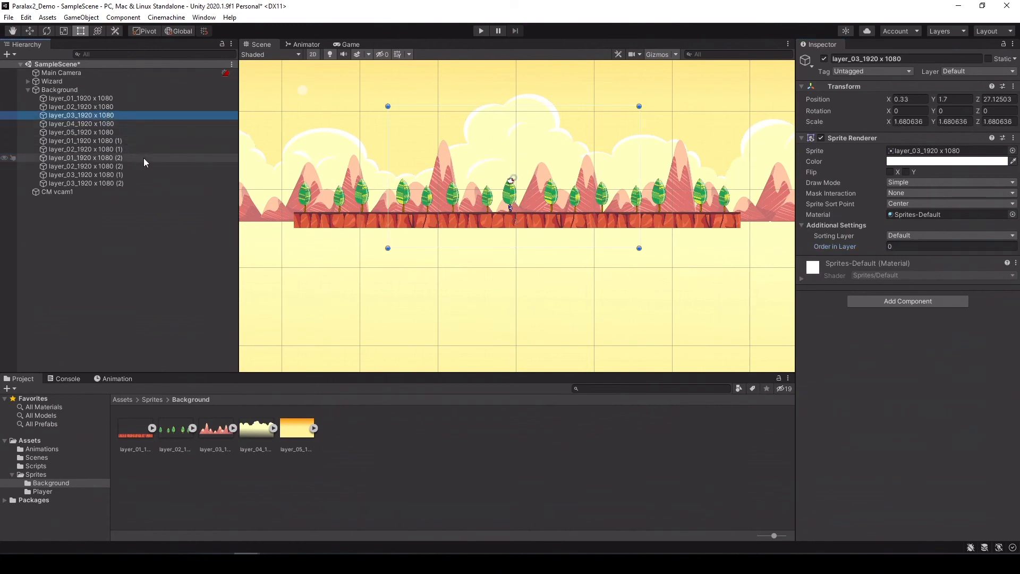
pyautogui.keyDown('ctrl'); pyautogui.click(100, 174); pyautogui.keyUp('ctrl')
pyautogui.keyDown('ctrl'); pyautogui.click(99, 183); pyautogui.keyUp('ctrl')
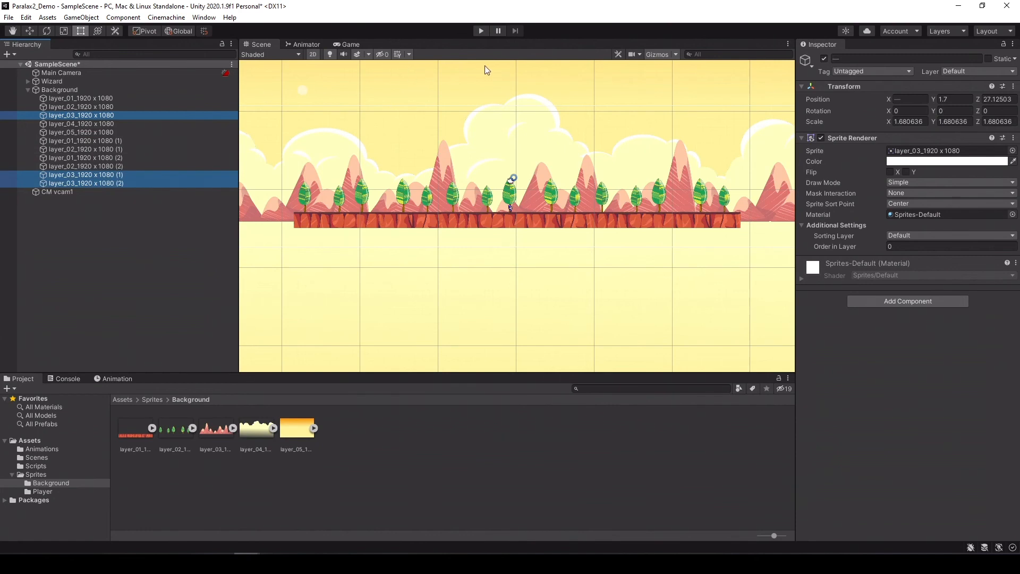
pyautogui.click(481, 31)
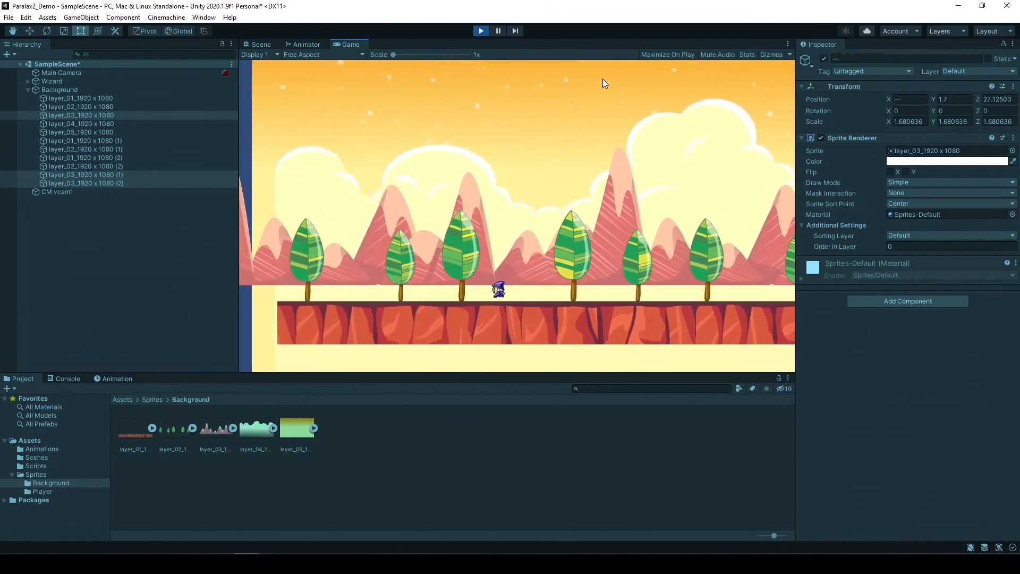
pyautogui.press('Right')
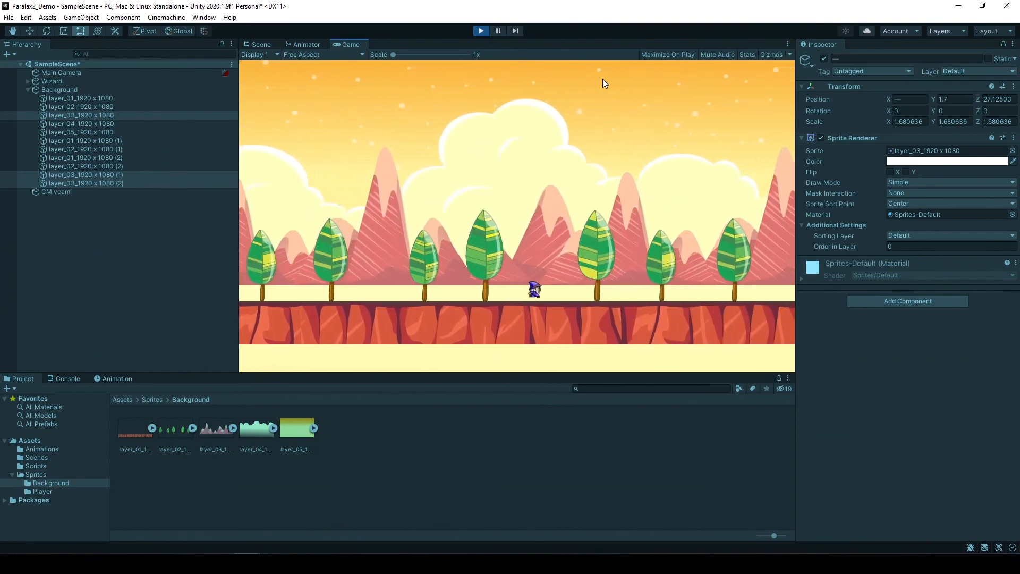
pyautogui.press('Left')
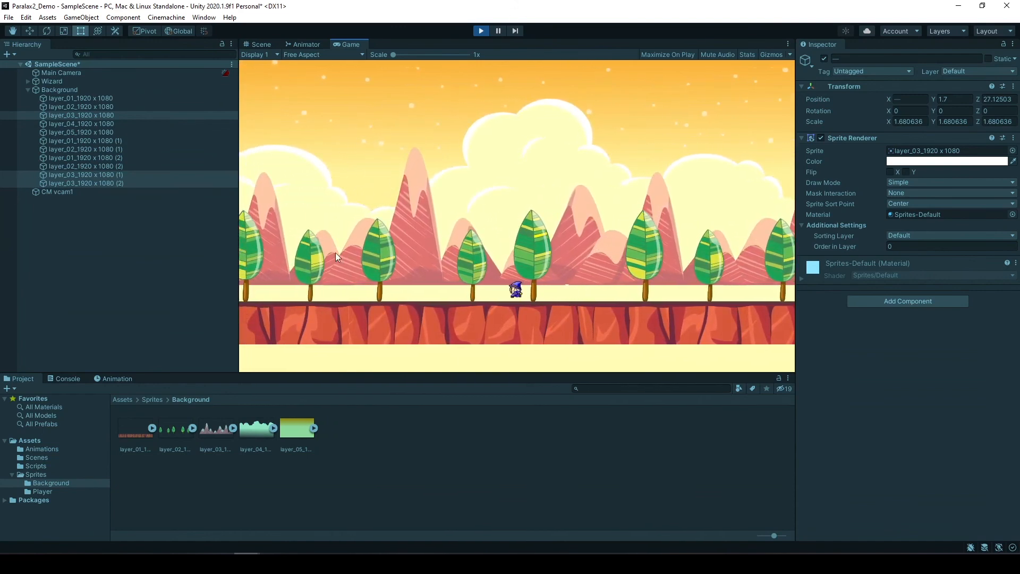
pyautogui.click(478, 31)
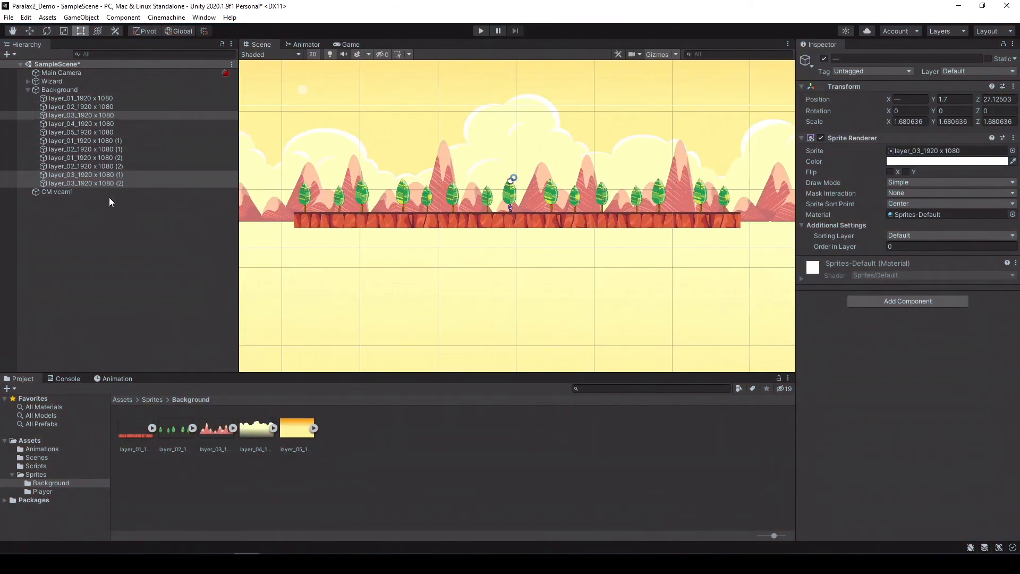
# Lower the layer_02 tree sprite and its two copies together to a Y position of 0.47.
pyautogui.click(100, 106)
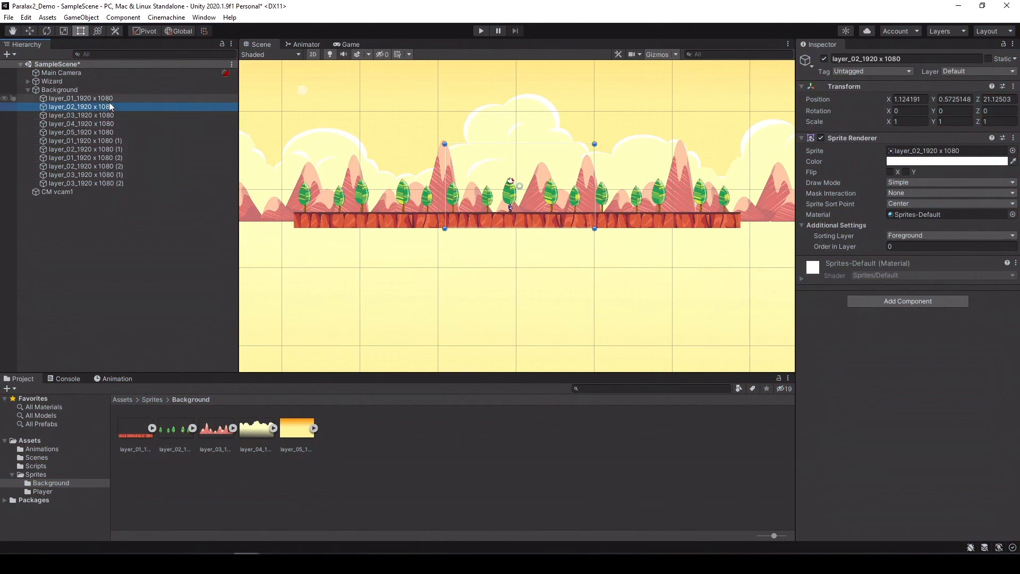
pyautogui.keyDown('ctrl'); pyautogui.click(82, 149); pyautogui.keyUp('ctrl')
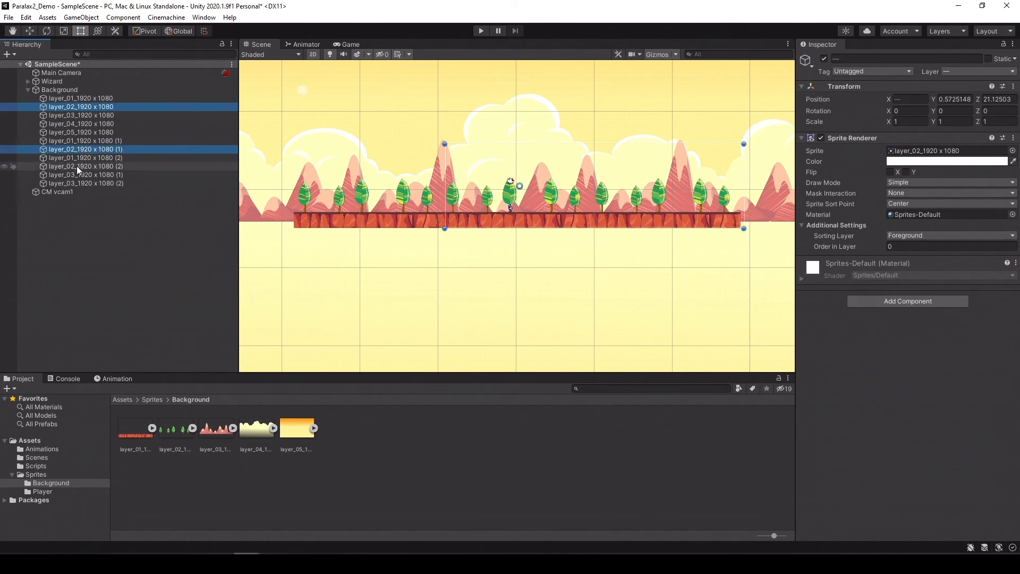
pyautogui.keyDown('ctrl'); pyautogui.click(76, 166); pyautogui.keyUp('ctrl')
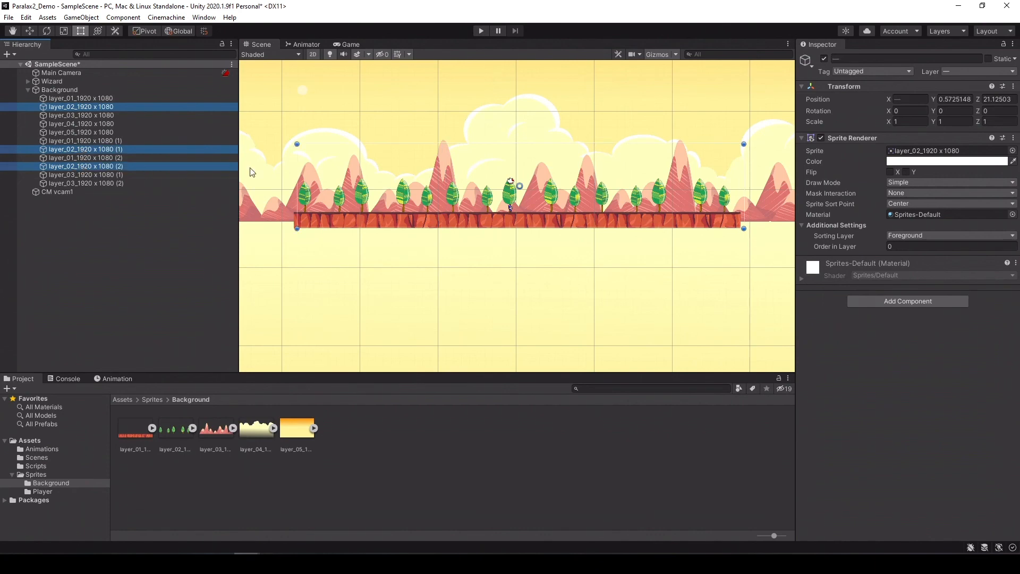
pyautogui.click(933, 101)
pyautogui.moveTo(933, 100); pyautogui.dragTo(929, 101)
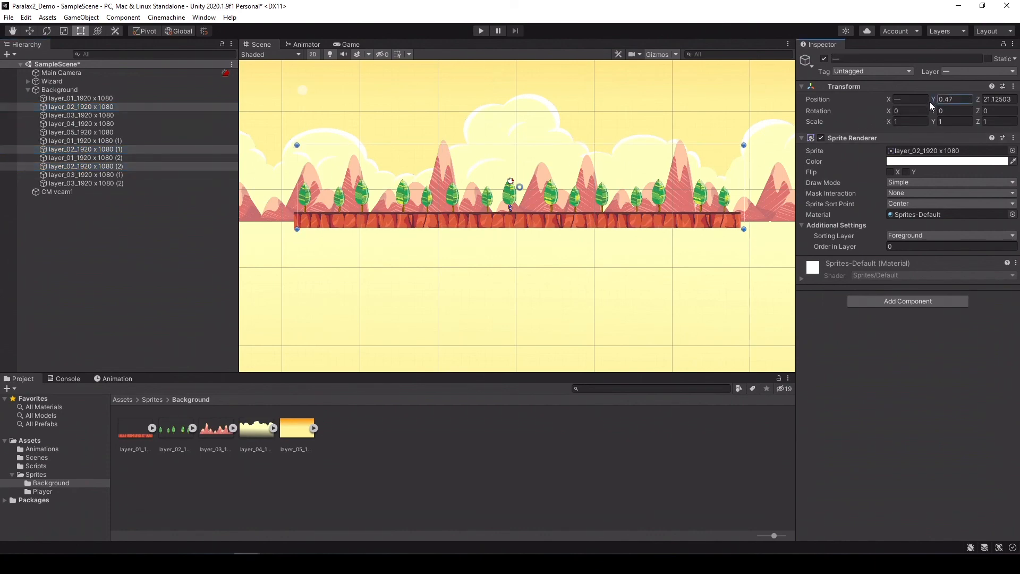
# Lower the layer_03 mountain sprite and its two copies to a Y position of 0.54 and test-run the scene.
pyautogui.click(103, 116)
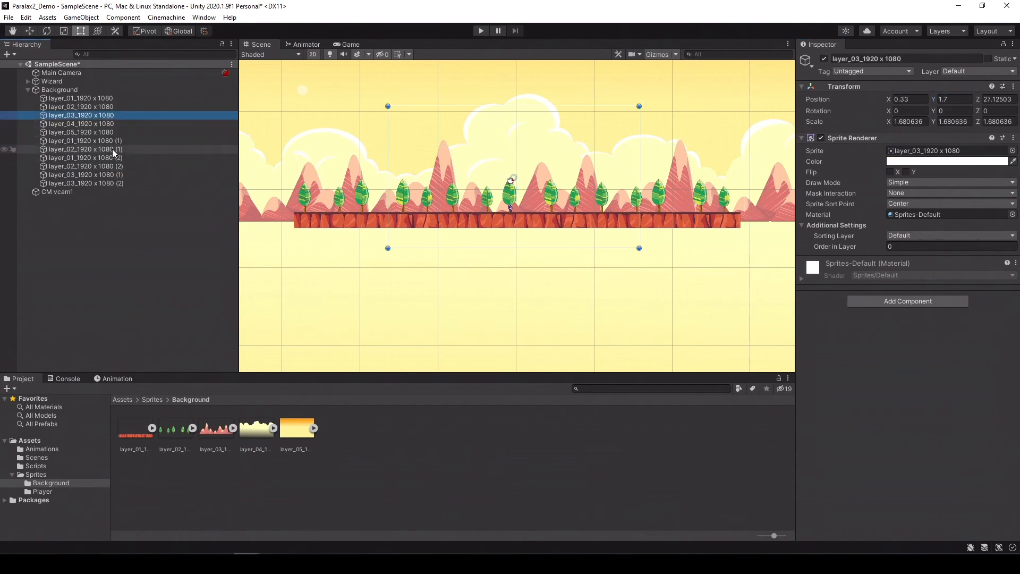
pyautogui.keyDown('ctrl'); pyautogui.click(75, 174); pyautogui.keyUp('ctrl')
pyautogui.keyDown('ctrl'); pyautogui.click(133, 183); pyautogui.keyUp('ctrl')
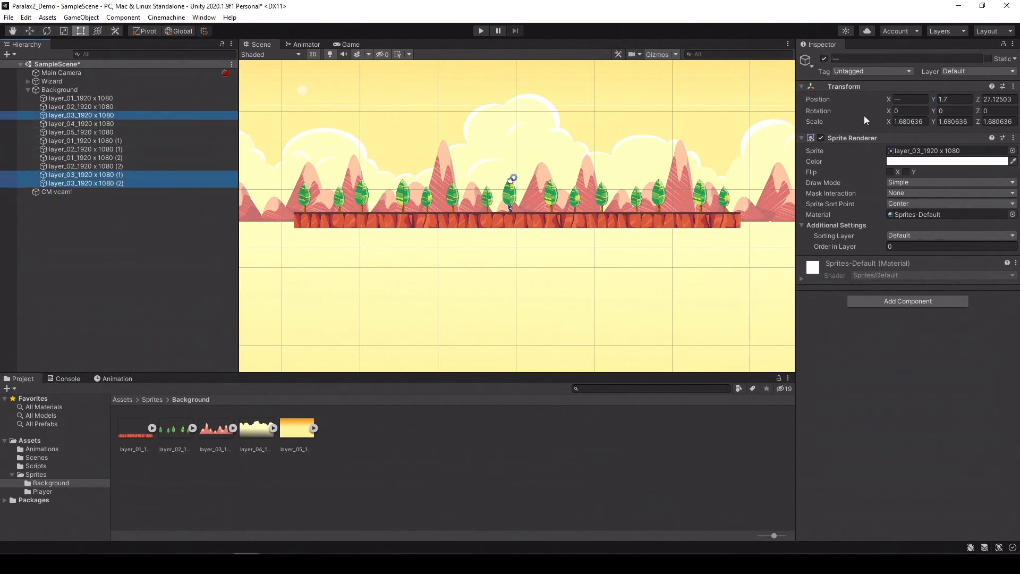
pyautogui.click(934, 99)
pyautogui.moveTo(934, 97); pyautogui.dragTo(919, 104)
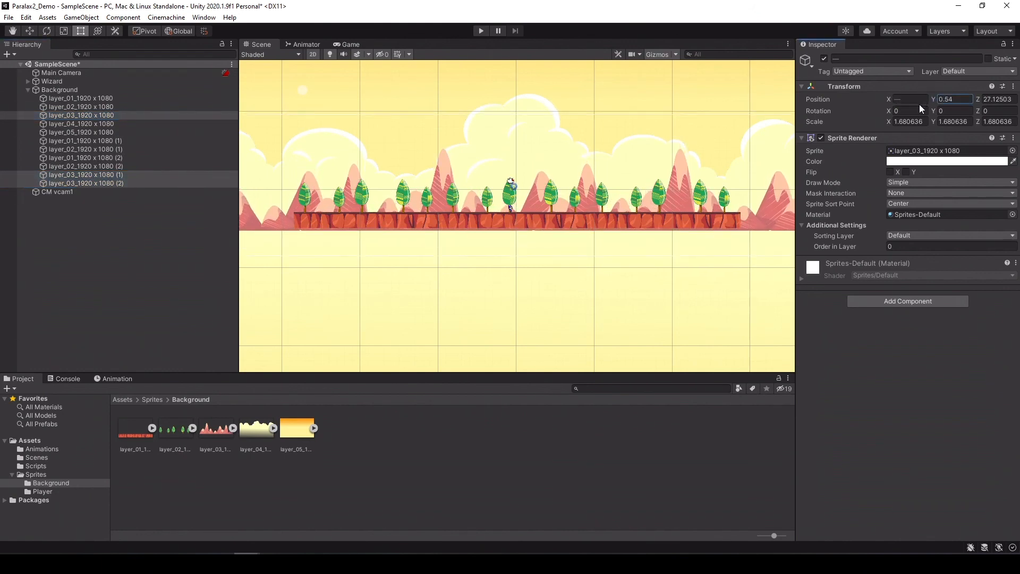
pyautogui.click(475, 33)
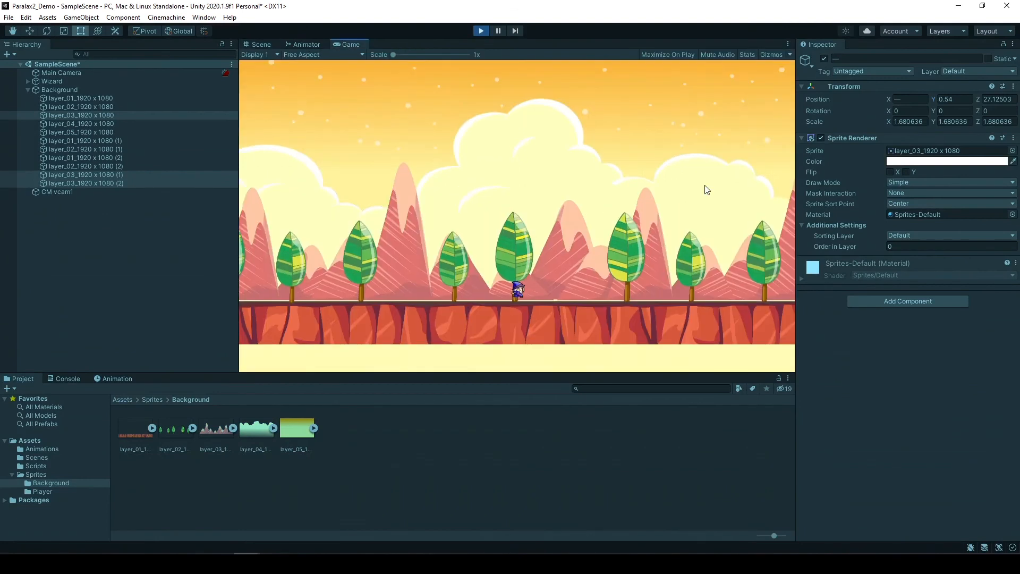
pyautogui.click(481, 31)
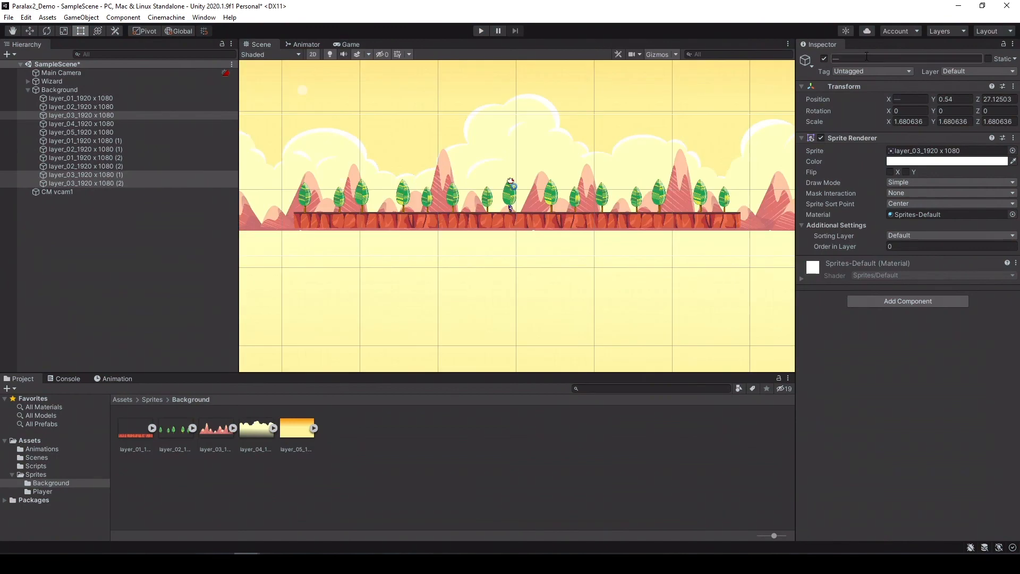
# Lower the three selected layer_03 mountain sprites to a Y position of -0.28 and test-run the scene, walking the wizard both ways.
pyautogui.click(933, 98)
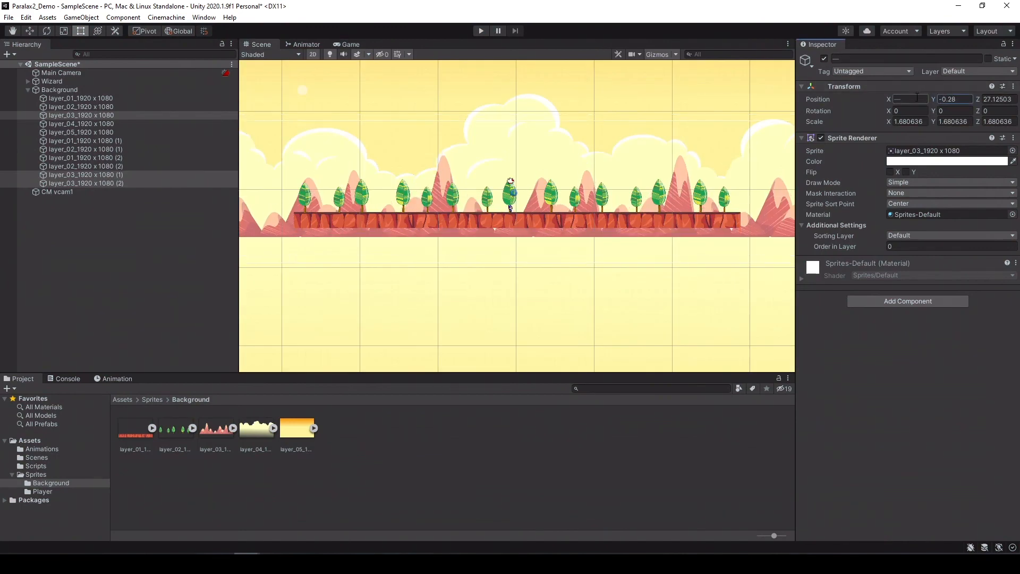
pyautogui.click(481, 31)
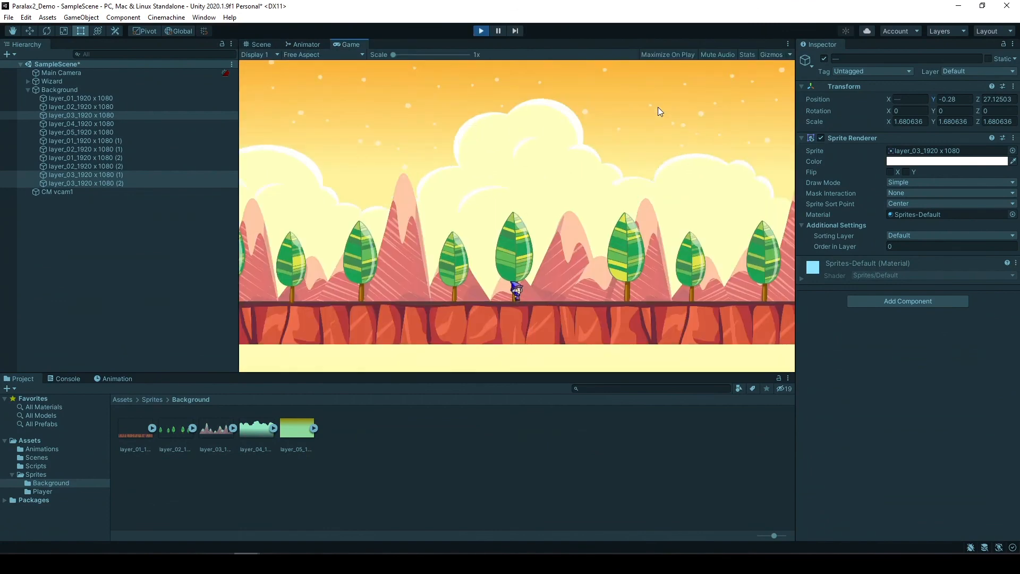
pyautogui.press('Left')
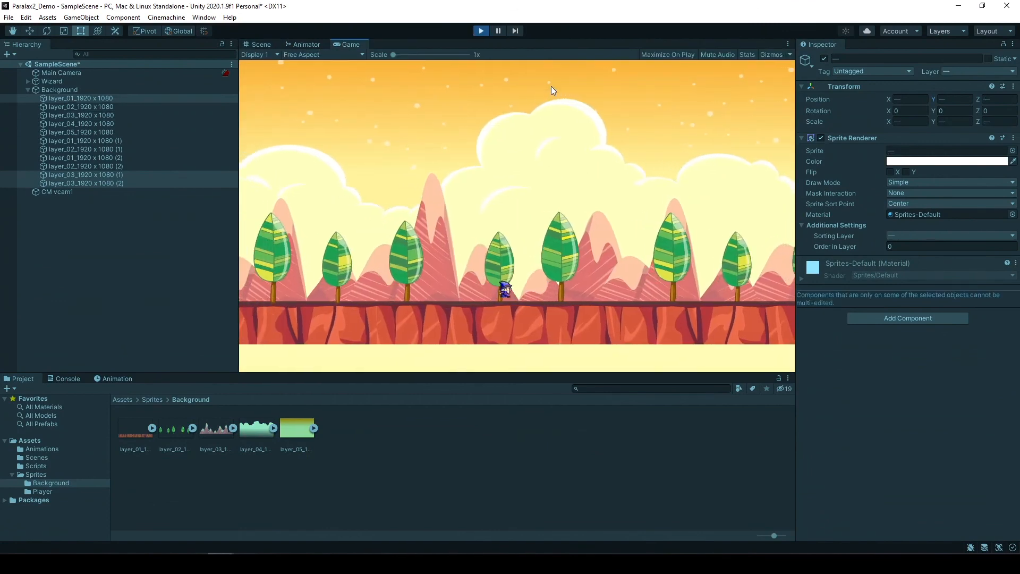
pyautogui.press('Right')
pyautogui.press('Left')
pyautogui.press('Right')
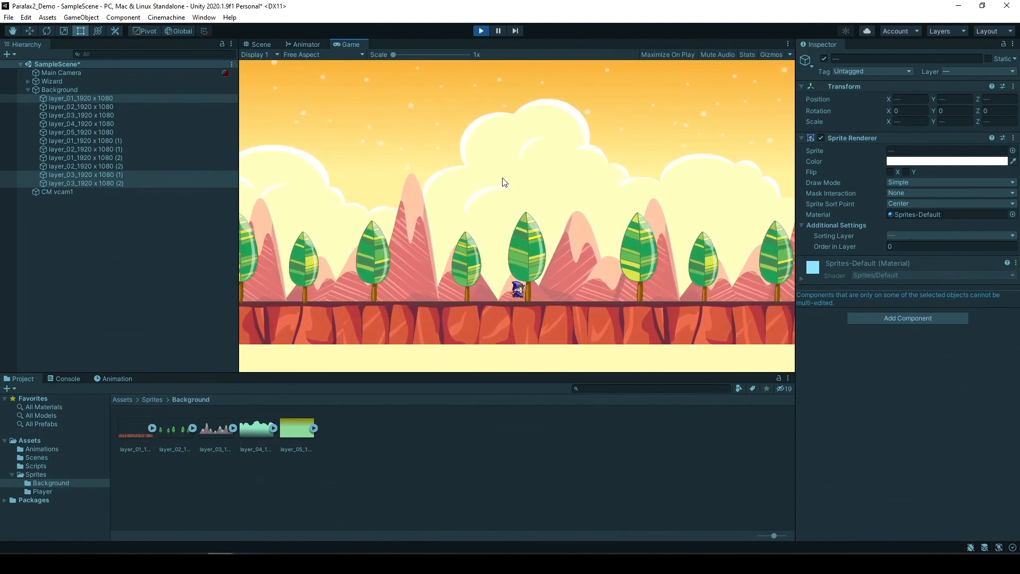
pyautogui.click(481, 31)
# Run the scene and raise the CM vcam1 camera's Follow Offset Y to 5.27 during play.
pyautogui.click(80, 191)
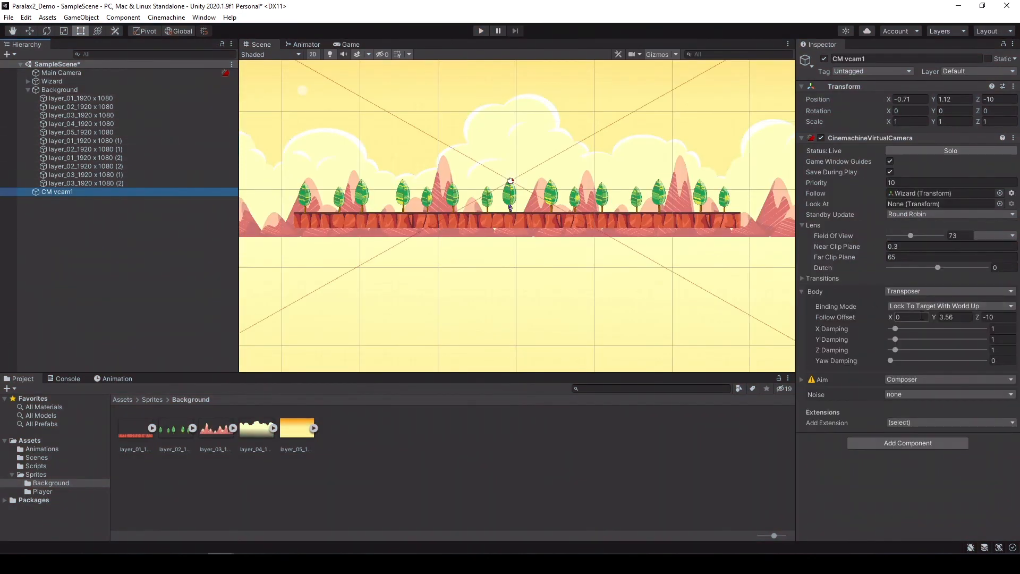
pyautogui.hotkey('ctrl', 'p')
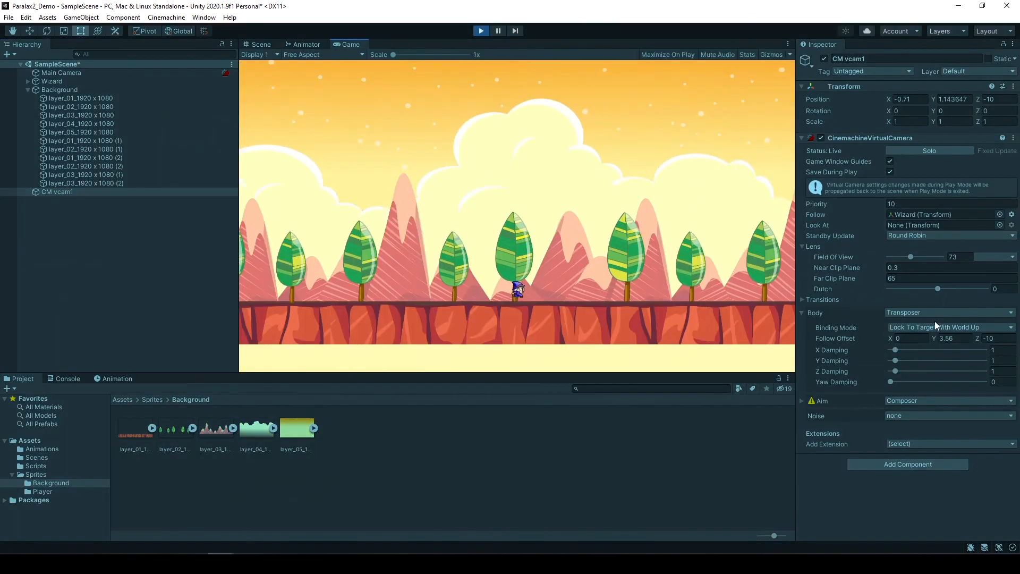
pyautogui.moveTo(934, 337)
pyautogui.mouseDown()
pyautogui.moveTo(961, 331)
pyautogui.moveTo(935, 334)
pyautogui.mouseUp()
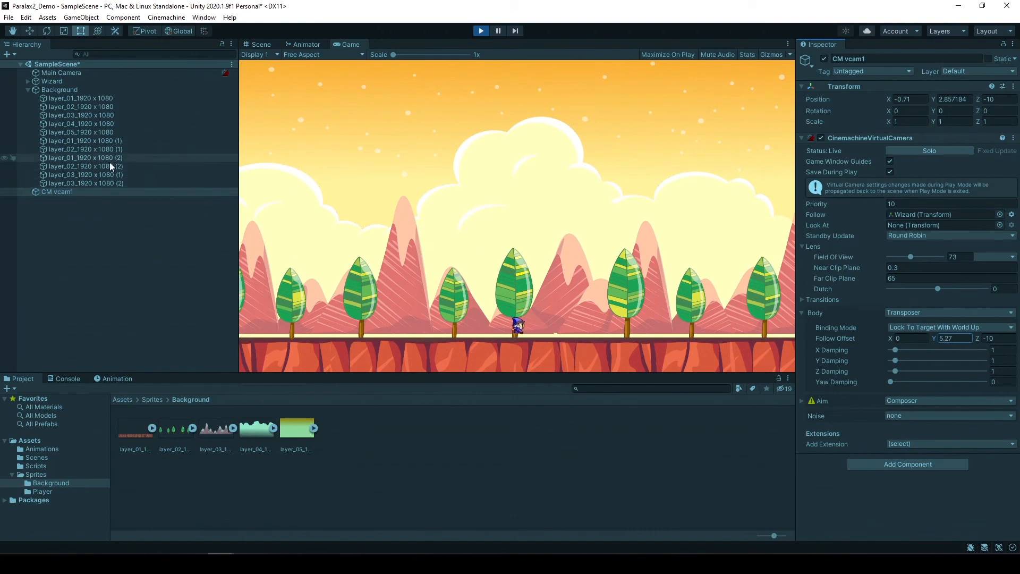
# Try a Y position of -1.25 on the layer_03 (1) mountain copy during play, and stop the test run.
pyautogui.click(102, 175)
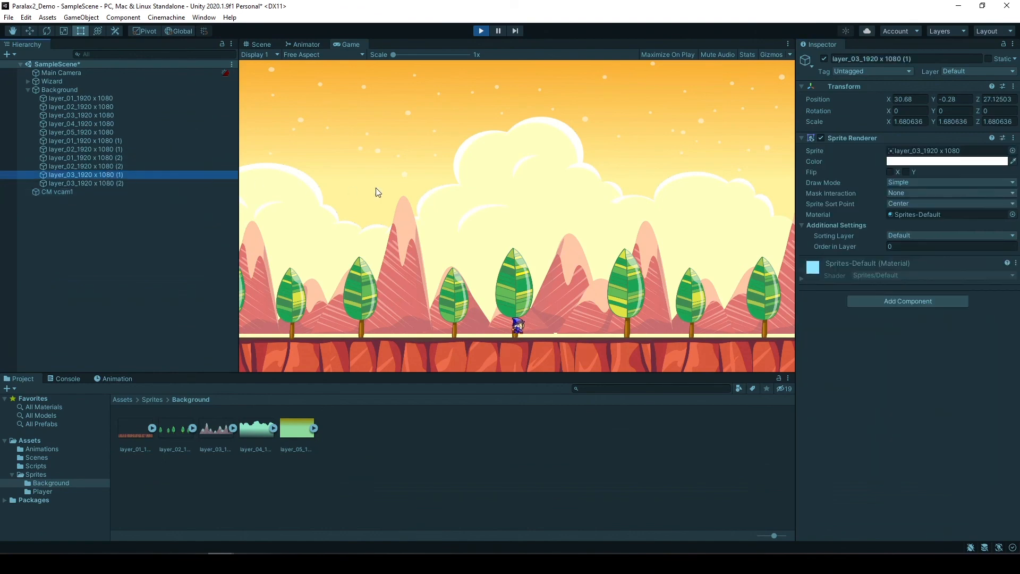
pyautogui.click(933, 98)
pyautogui.moveTo(932, 96); pyautogui.dragTo(930, 100)
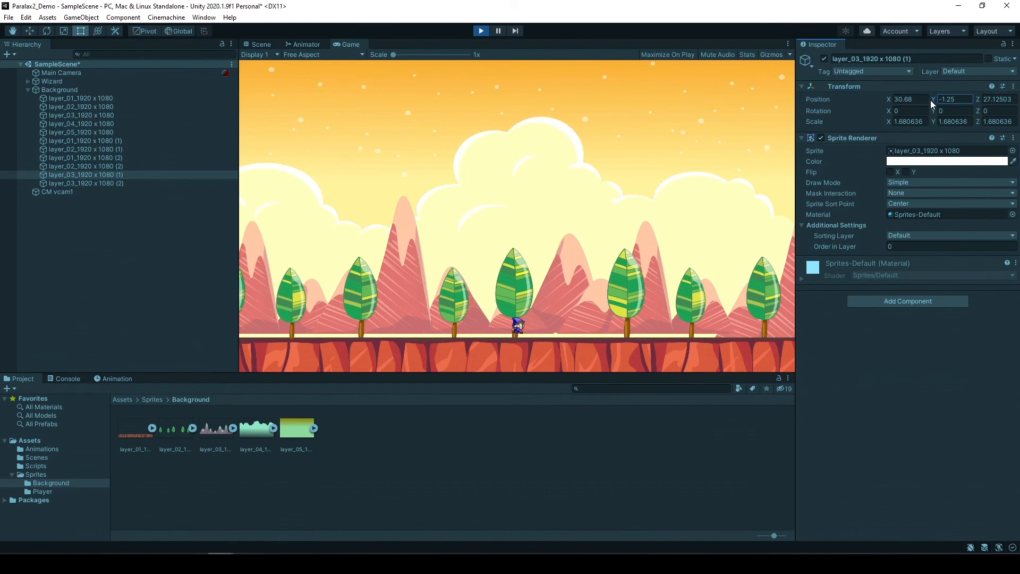
pyautogui.click(963, 100)
pyautogui.click(484, 31)
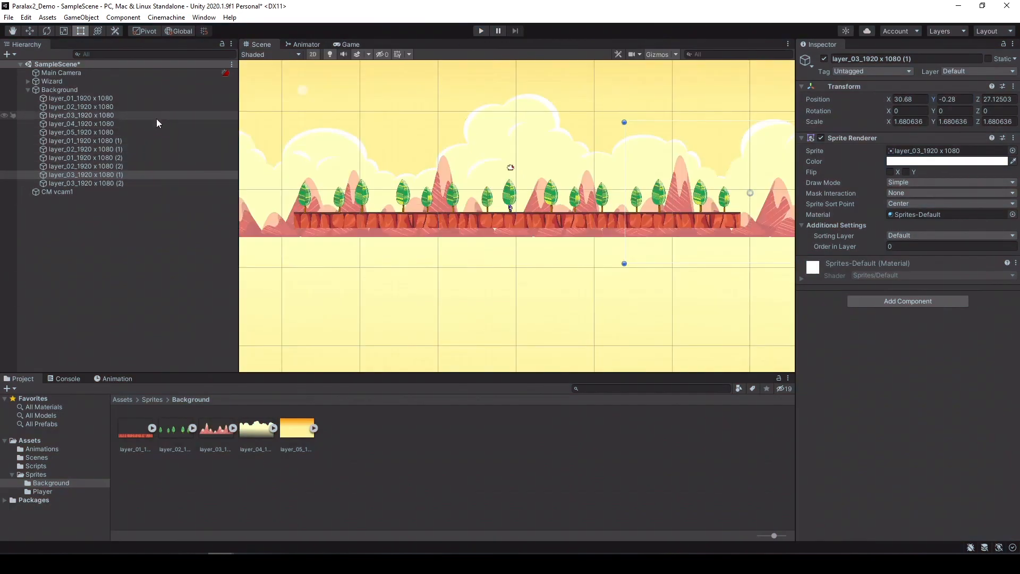
# Set the Y position of the layer_03 mountain sprite and its two copies together to -1.25.
pyautogui.click(82, 175)
pyautogui.keyDown('ctrl'); pyautogui.click(78, 183); pyautogui.keyUp('ctrl')
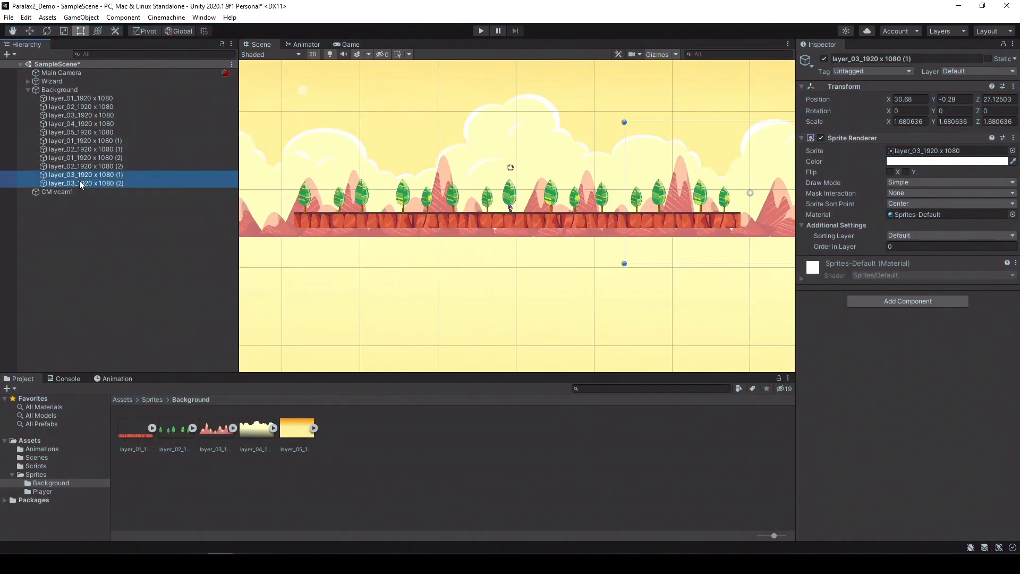
pyautogui.keyDown('ctrl'); pyautogui.click(88, 115); pyautogui.keyUp('ctrl')
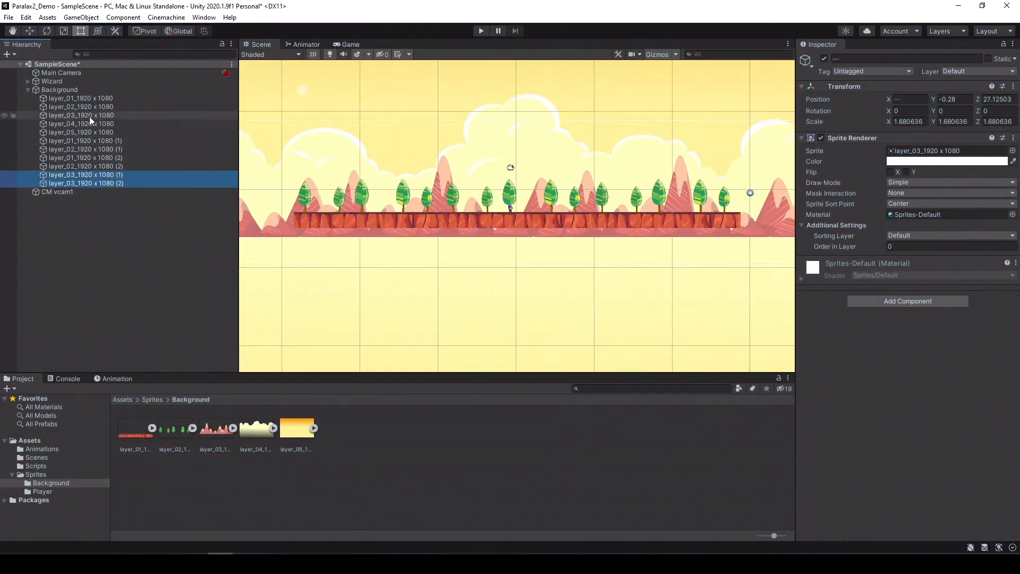
pyautogui.click(951, 99)
pyautogui.write('-1.25')
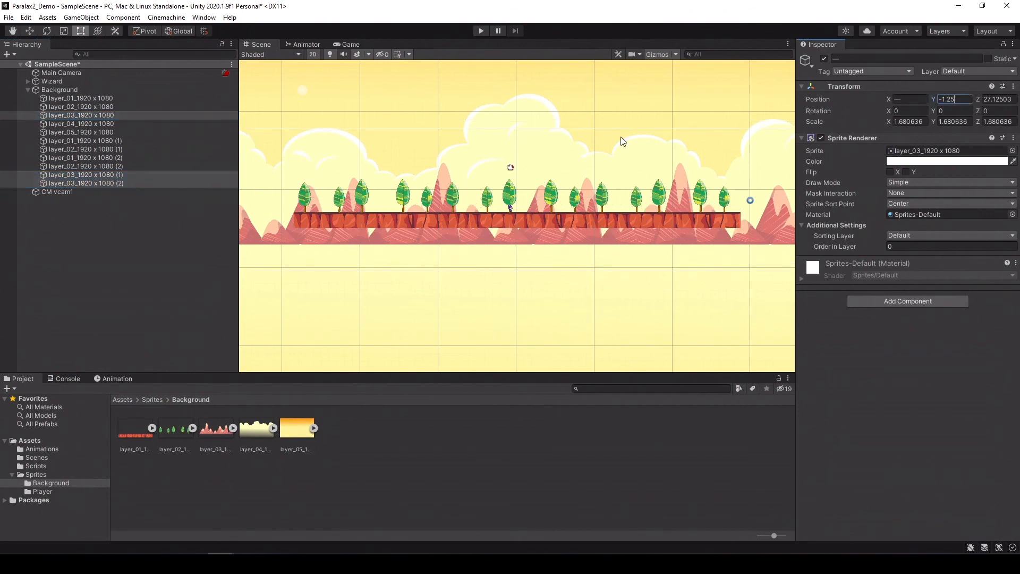
# Set the CM vcam1 camera's Follow Offset Y to 5.42 and test-run the scene, walking the wizard both ways.
pyautogui.click(80, 190)
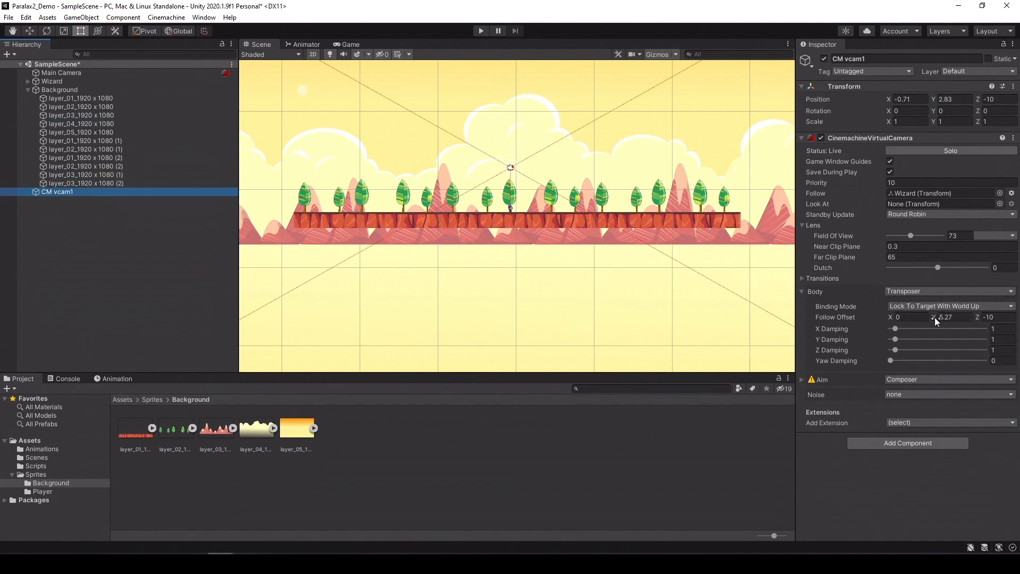
pyautogui.moveTo(937, 317); pyautogui.dragTo(938, 318)
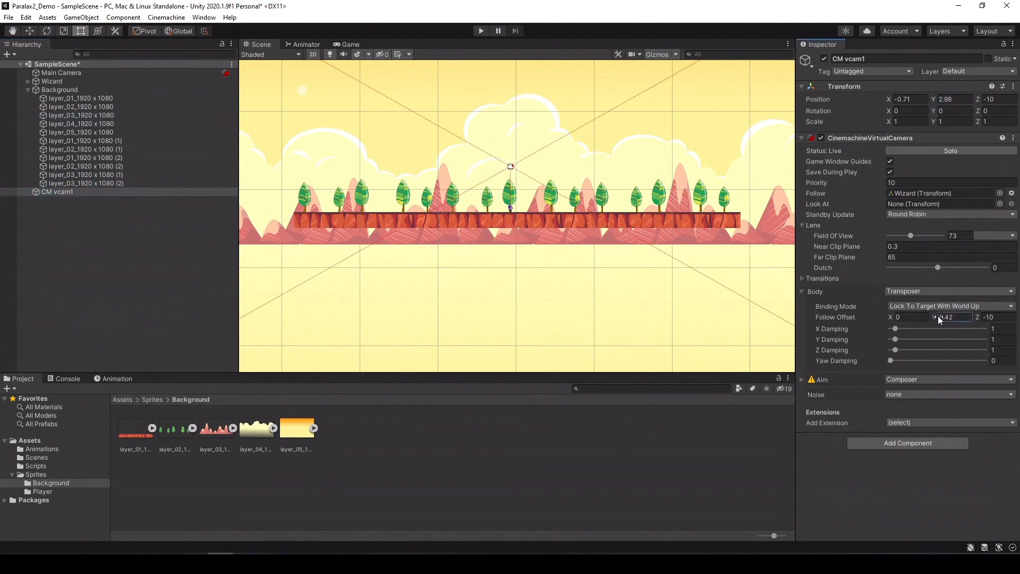
pyautogui.click(480, 31)
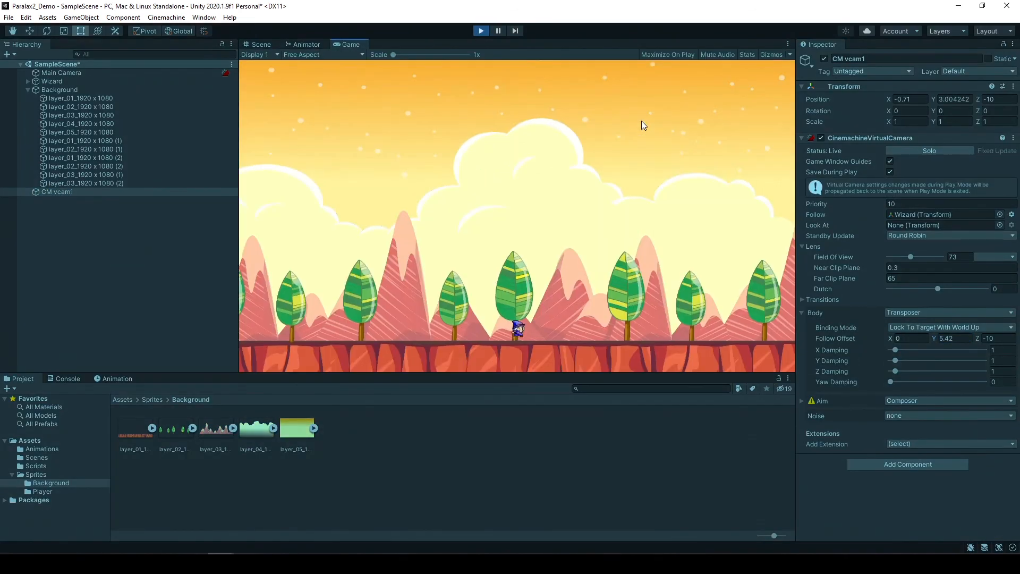
pyautogui.press('Left')
pyautogui.press('Left')
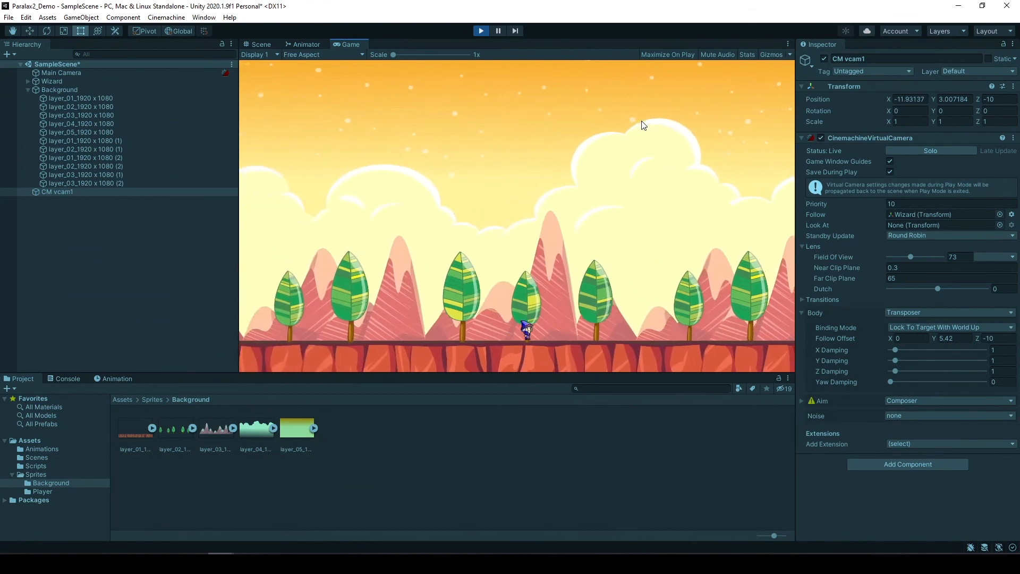
pyautogui.press('Right')
pyautogui.press('Left')
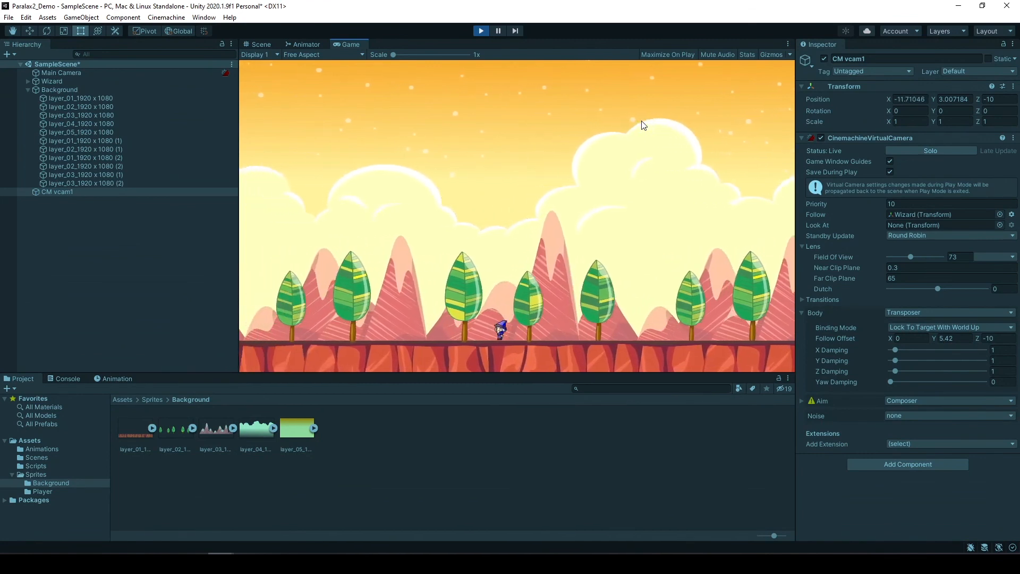
pyautogui.press('Right')
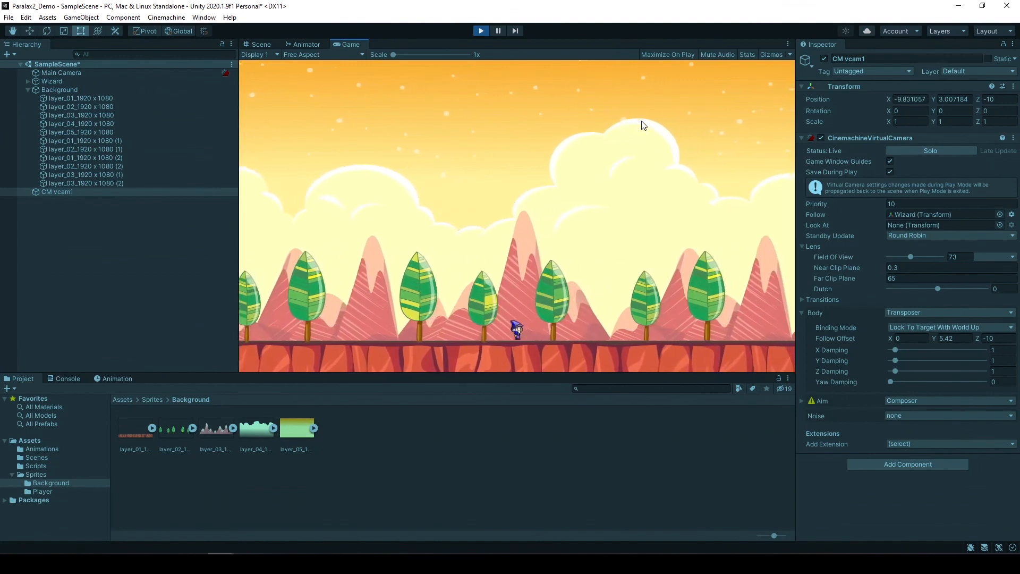
pyautogui.press('Left')
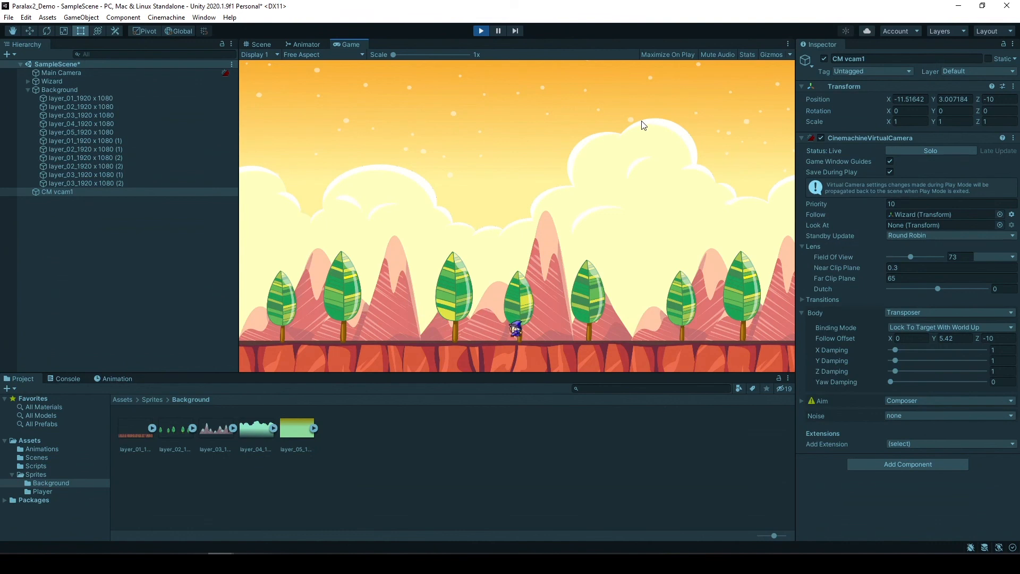
pyautogui.press('Right')
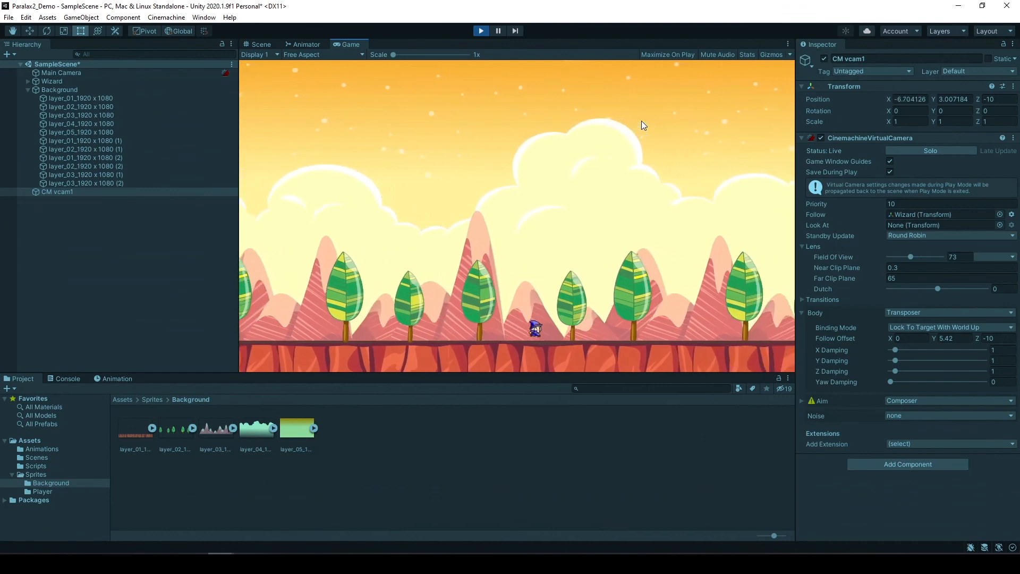